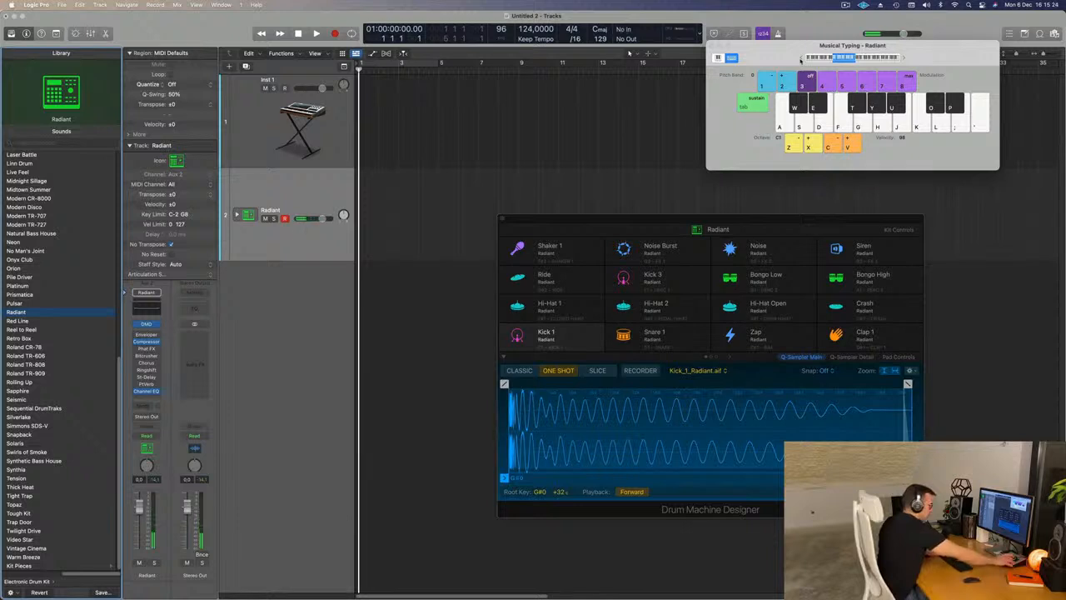
- Compare the kick sounds of the Radiant and Pulsar kits, ending with the Radiant kit loaded
key(a)
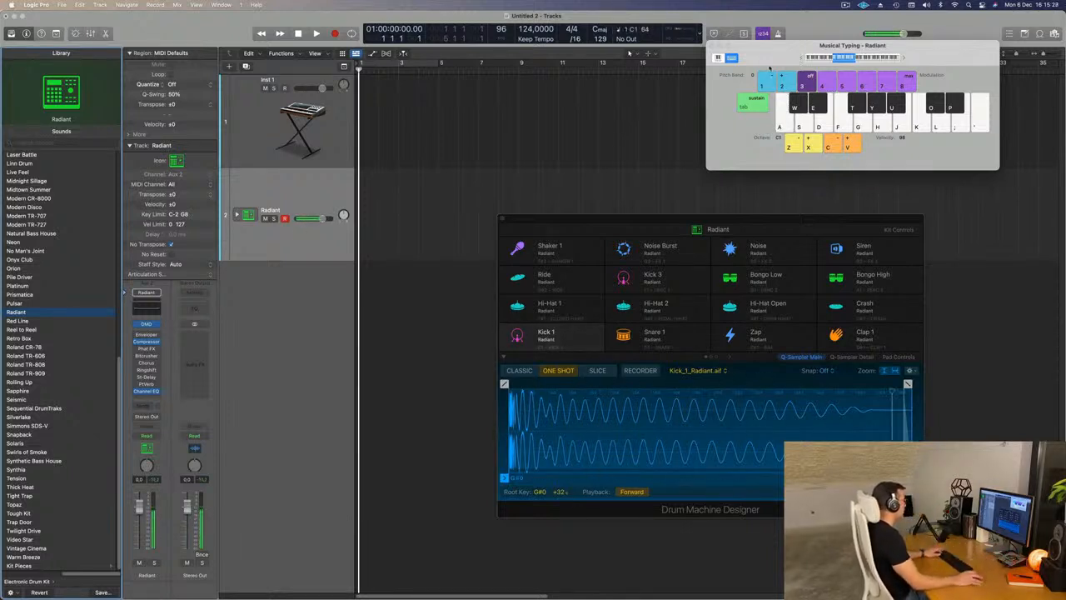
click(16, 304)
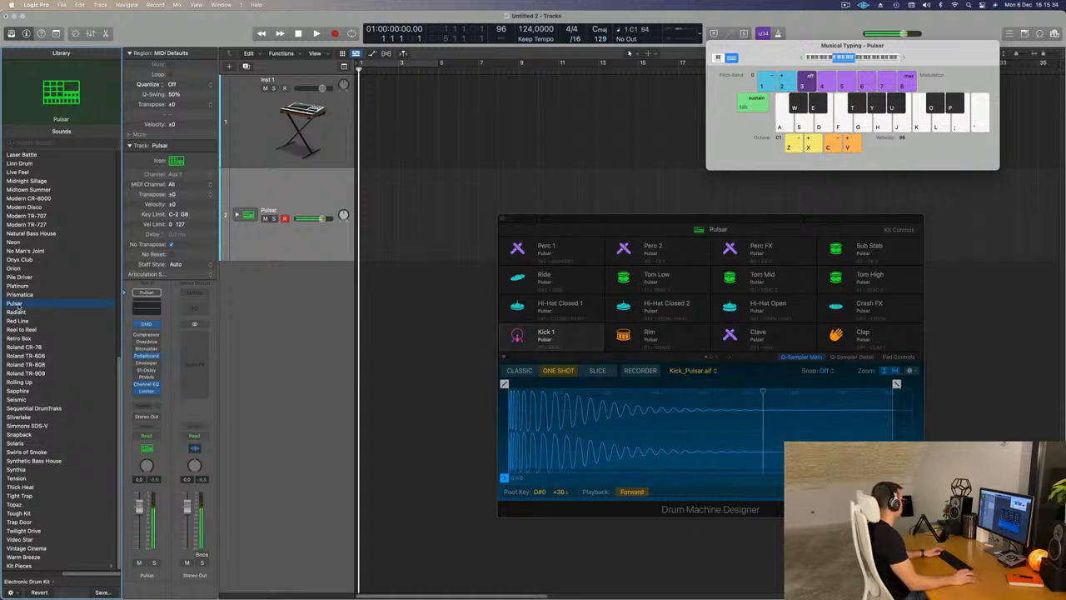
click(17, 312)
key(a)
- Expand the Radiant track stack and look through its individual drum tracks
click(237, 215)
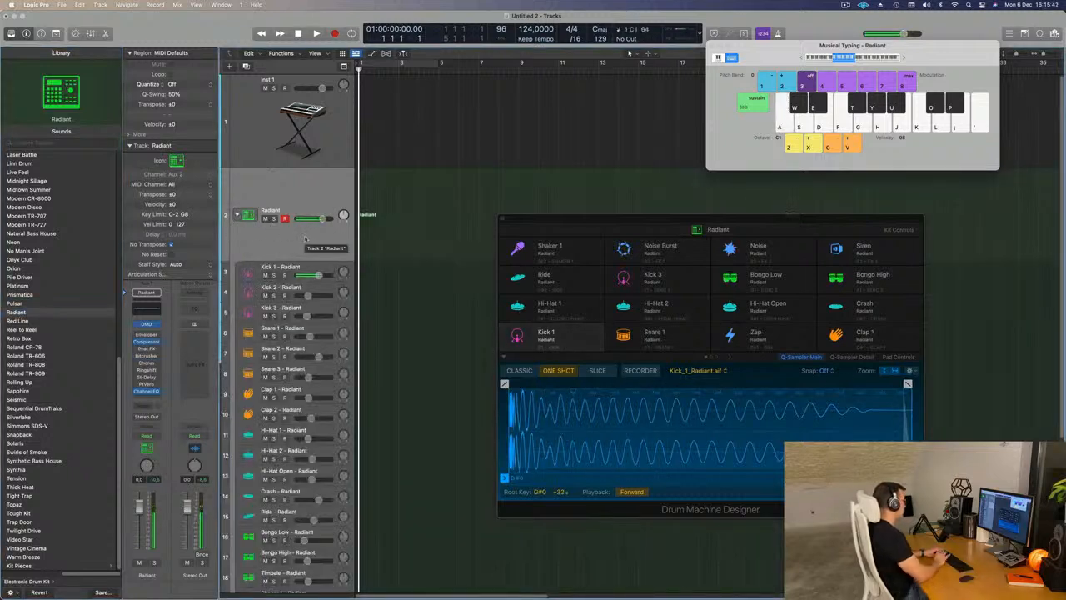
scroll(285, 390, down, 5)
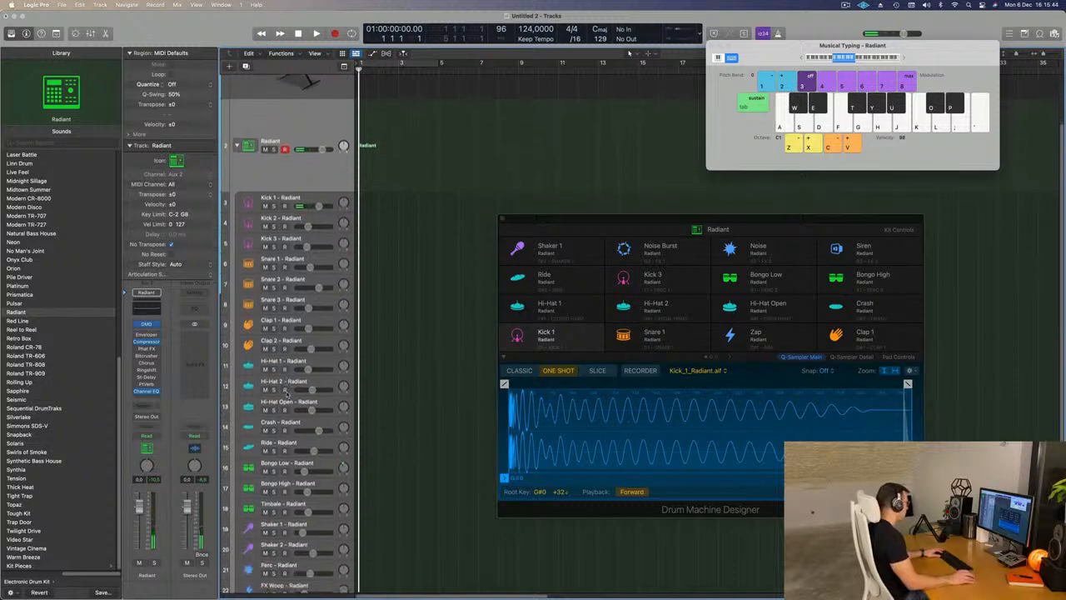
scroll(285, 390, up, 6)
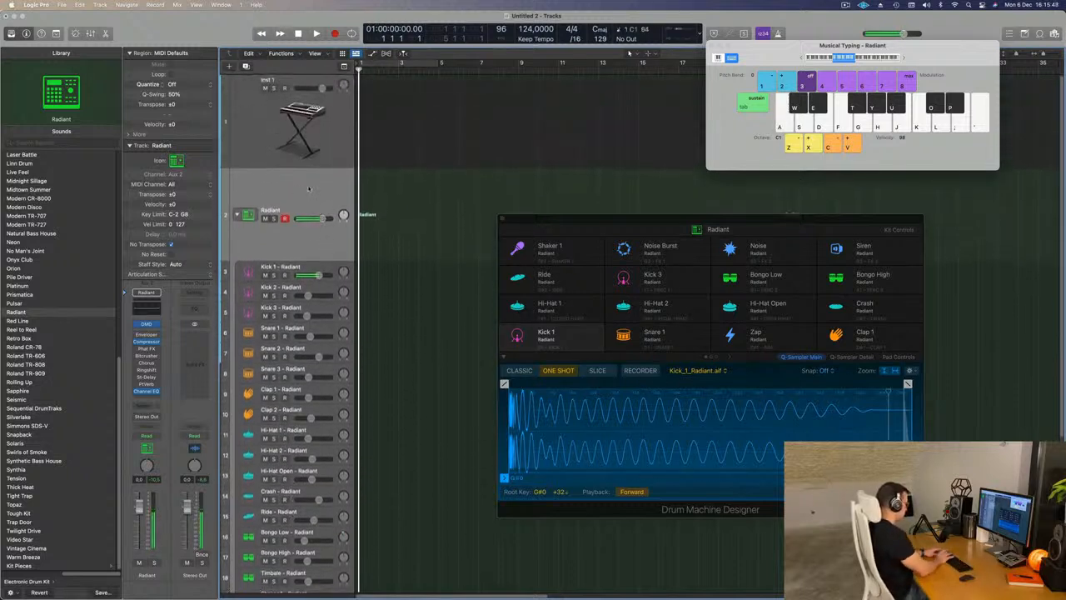
- Record a bar of four kick hits on the Radiant track starting at bar 1
key(r)
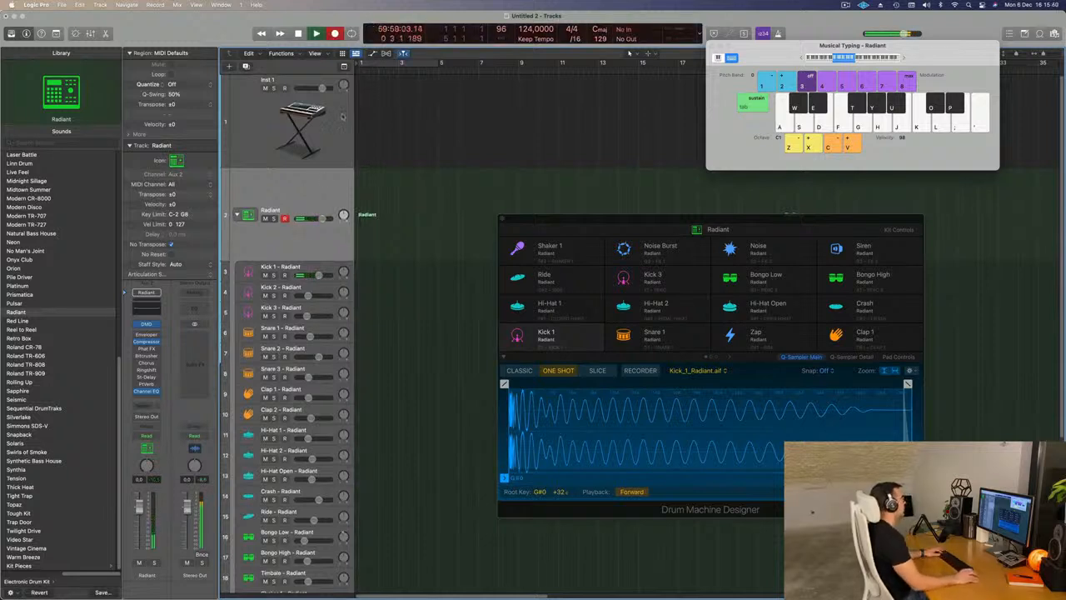
key(a)
key(a)
key(a)
key(a)
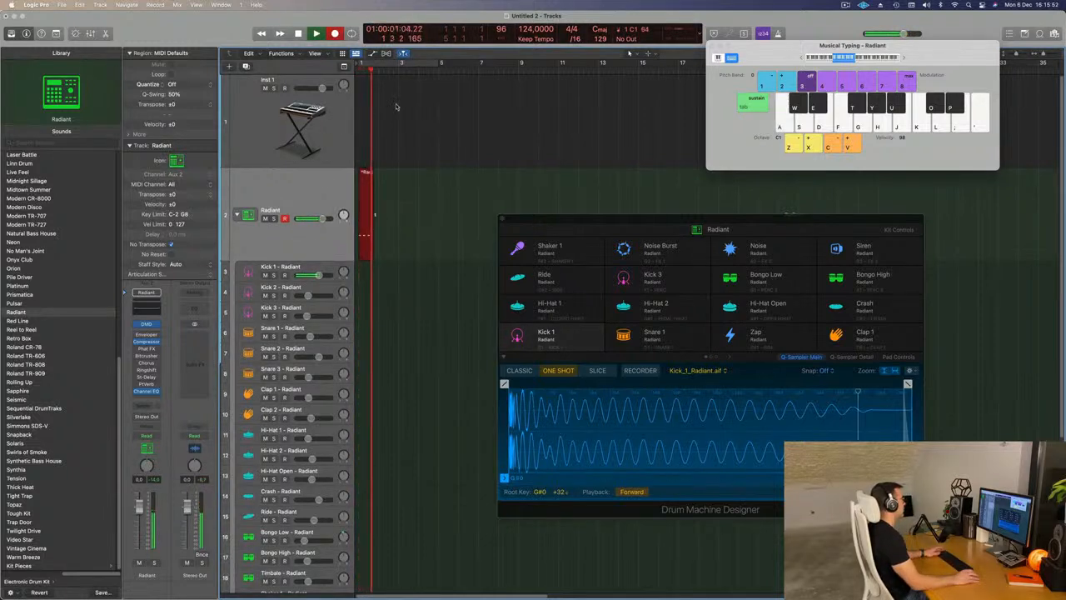
key(space)
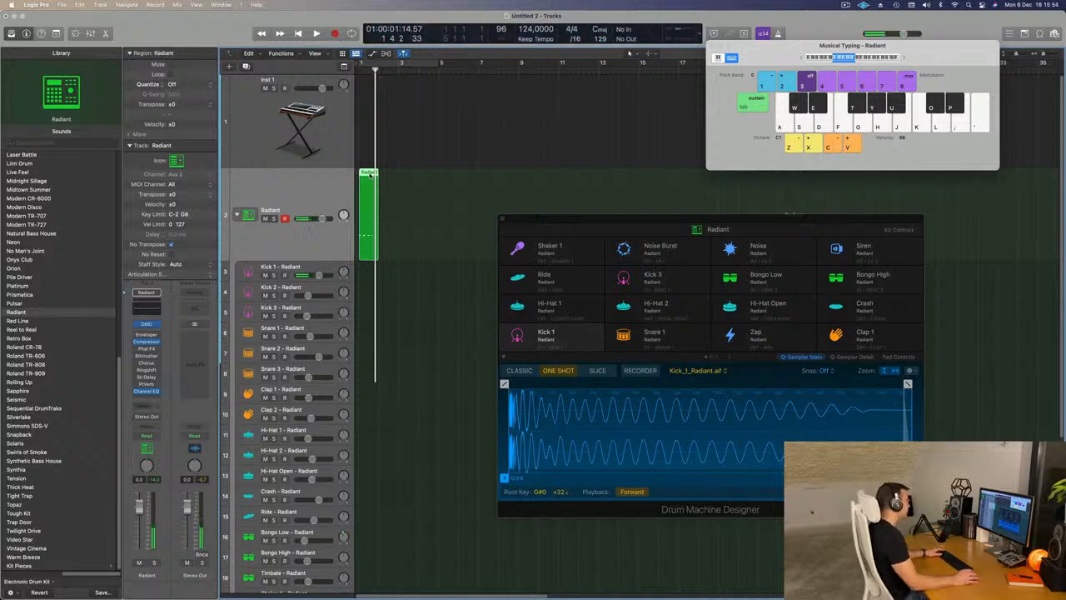
- Open the recorded region in the Piano Roll and quantize its four kick notes onto the beats
double_click(370, 175)
drag(637, 221, 885, 17)
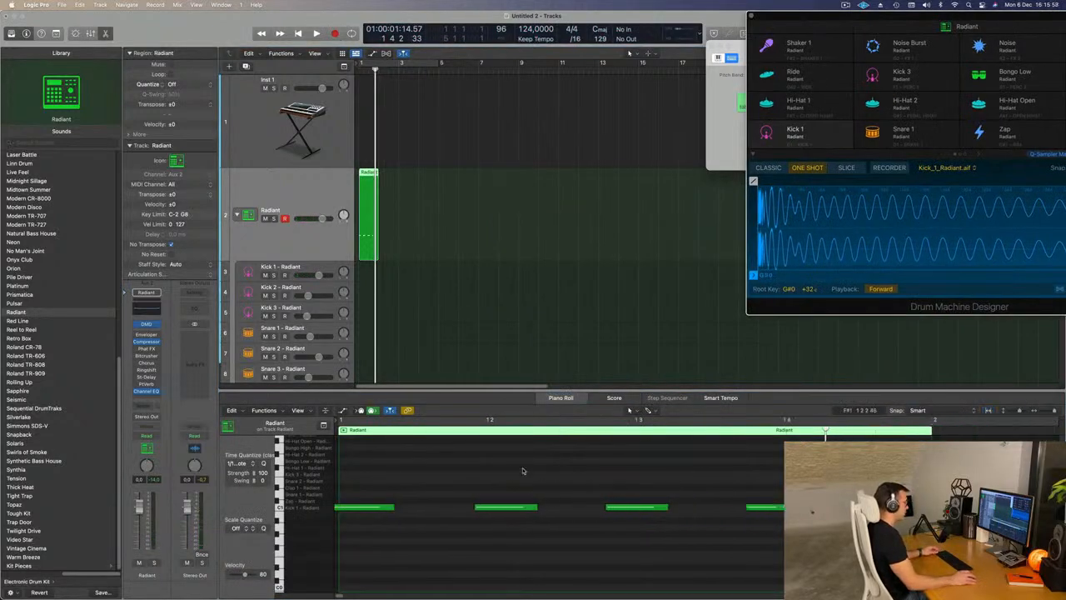
click(526, 507)
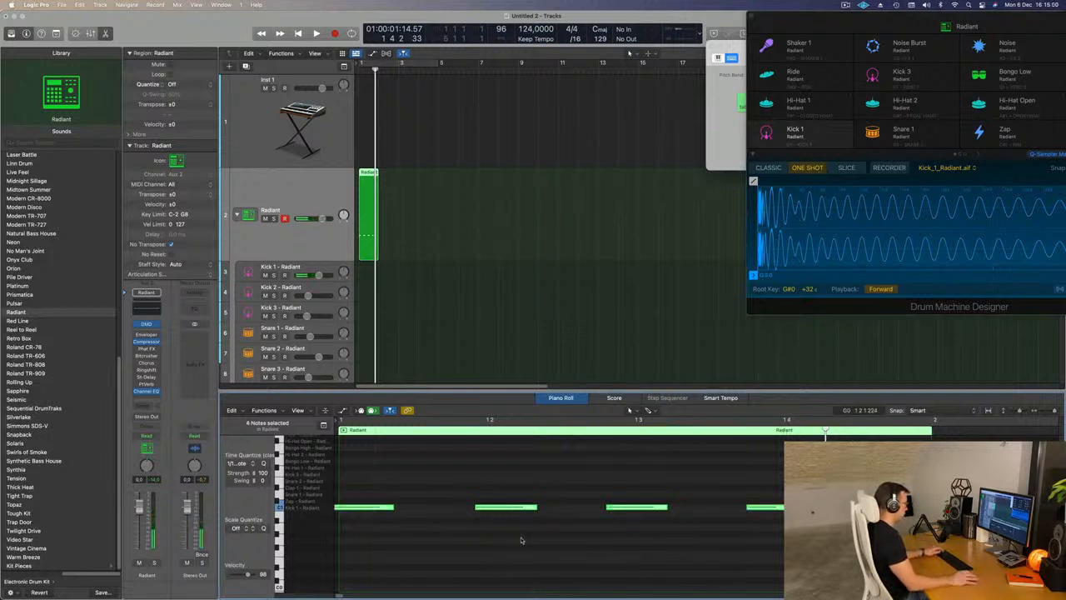
drag(586, 463, 703, 581)
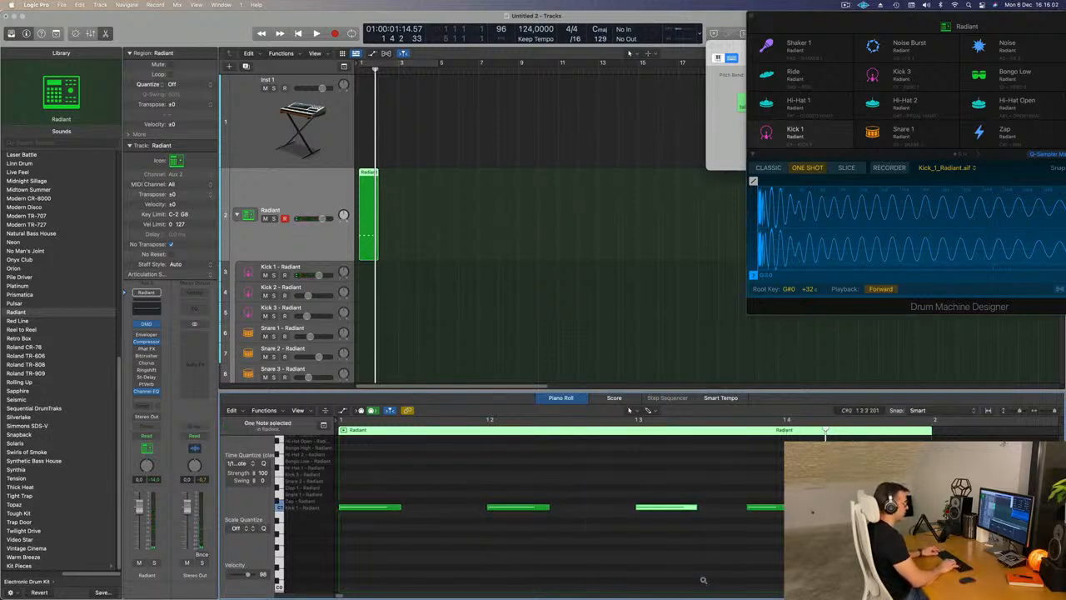
drag(764, 465, 801, 567)
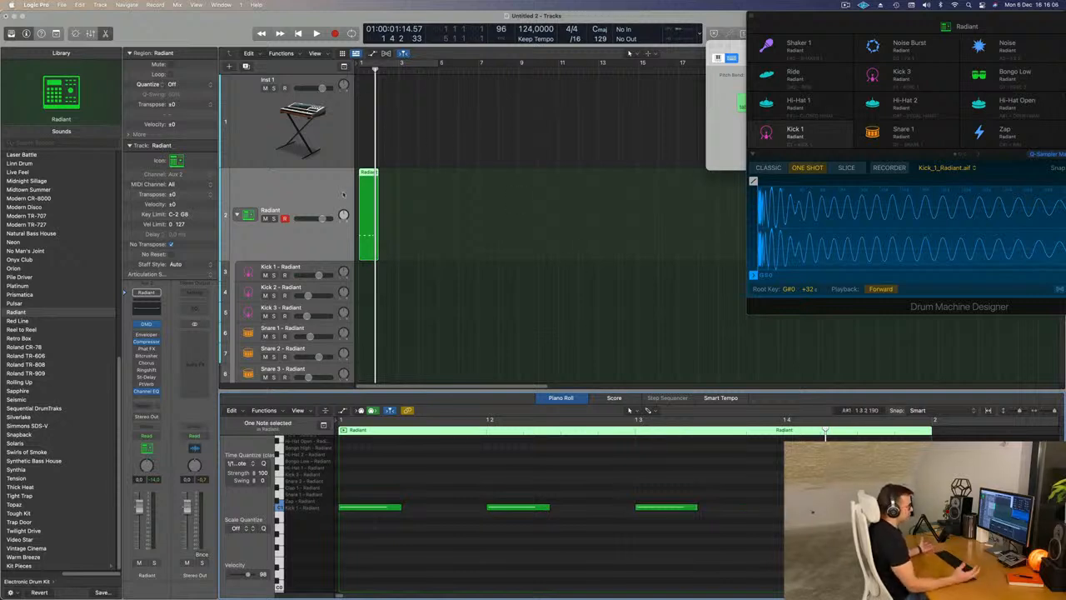
- Turn on a cycle over bars 1 to 4, repeat the kick region three times to fill it, and play it back
drag(797, 18, 620, 29)
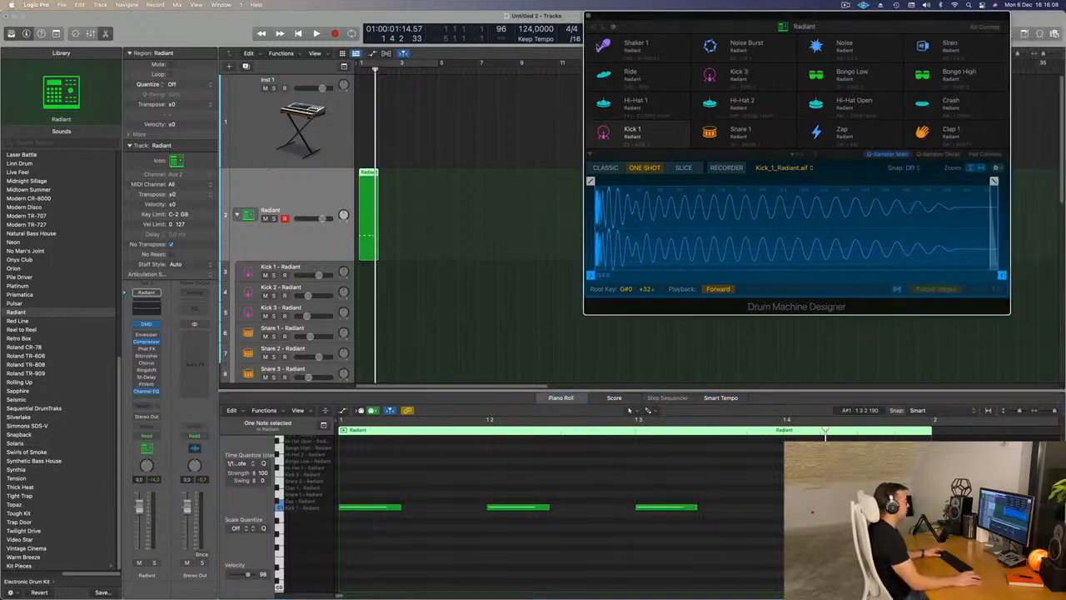
click(401, 64)
click(395, 187)
click(344, 213)
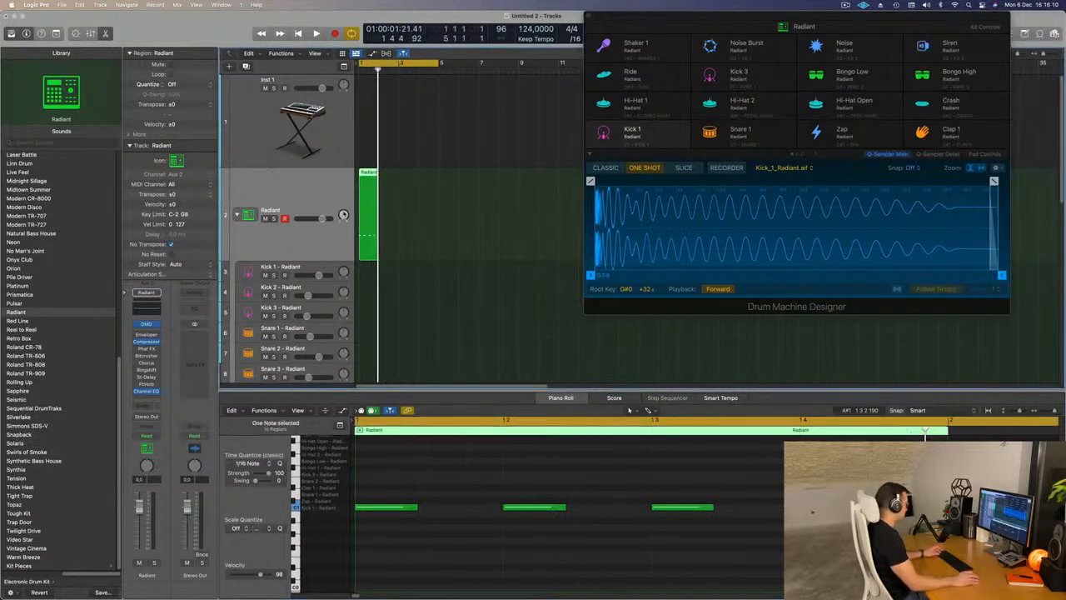
key(super+r)
key(super+r)
key(super+r)
key(space)
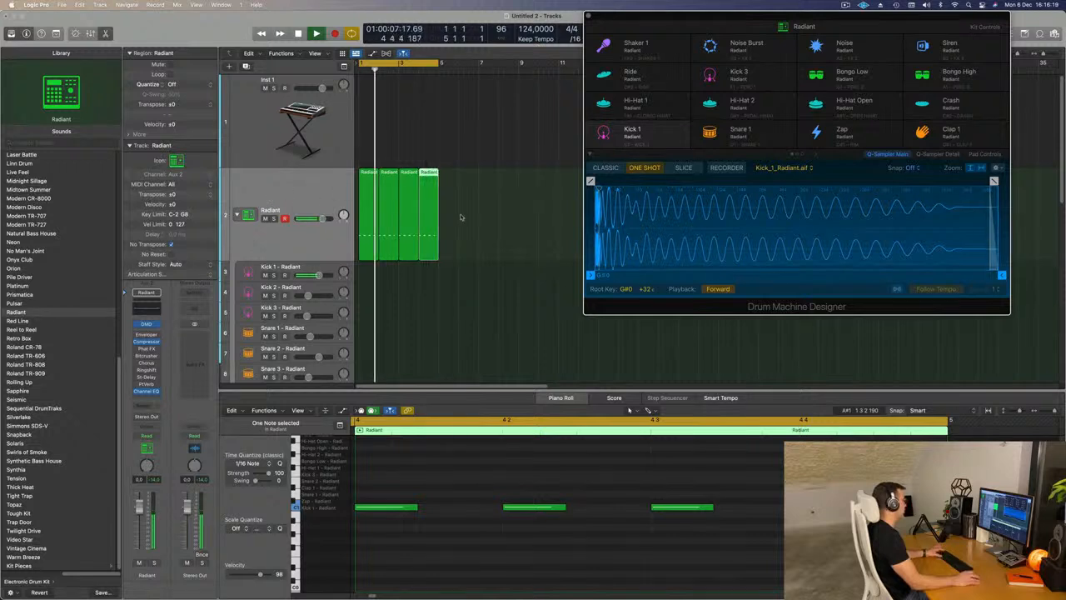
key(space)
- Move the four kick regions from the Radiant stack track to the Kick 1 track and play them
drag(471, 215, 370, 279)
key(space)
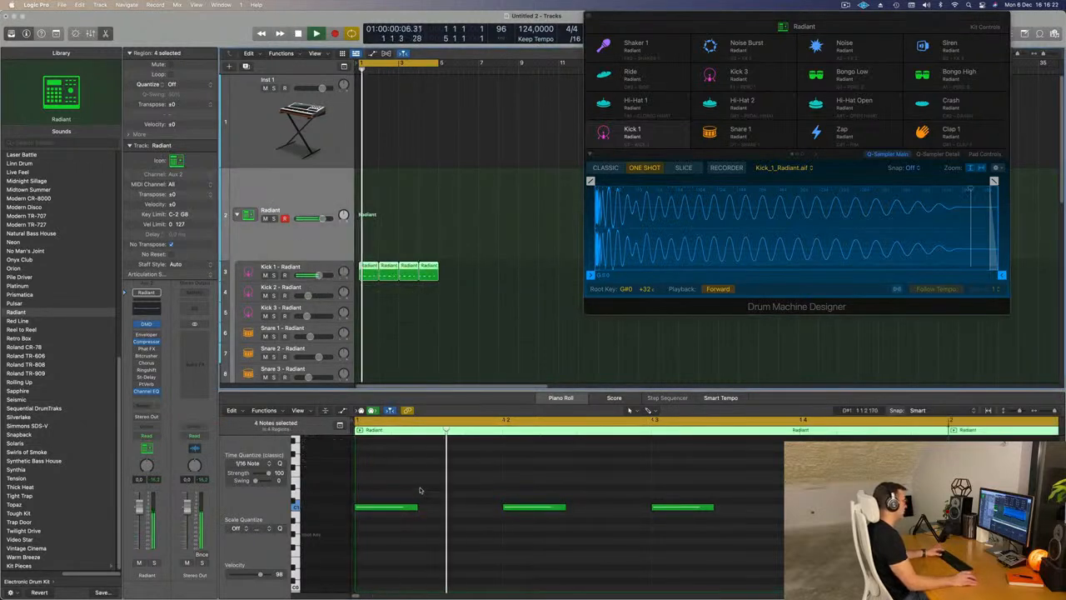
- Transpose the kick notes of the first region down eight semitones to E0 and play the result
click(378, 487)
key(super+a)
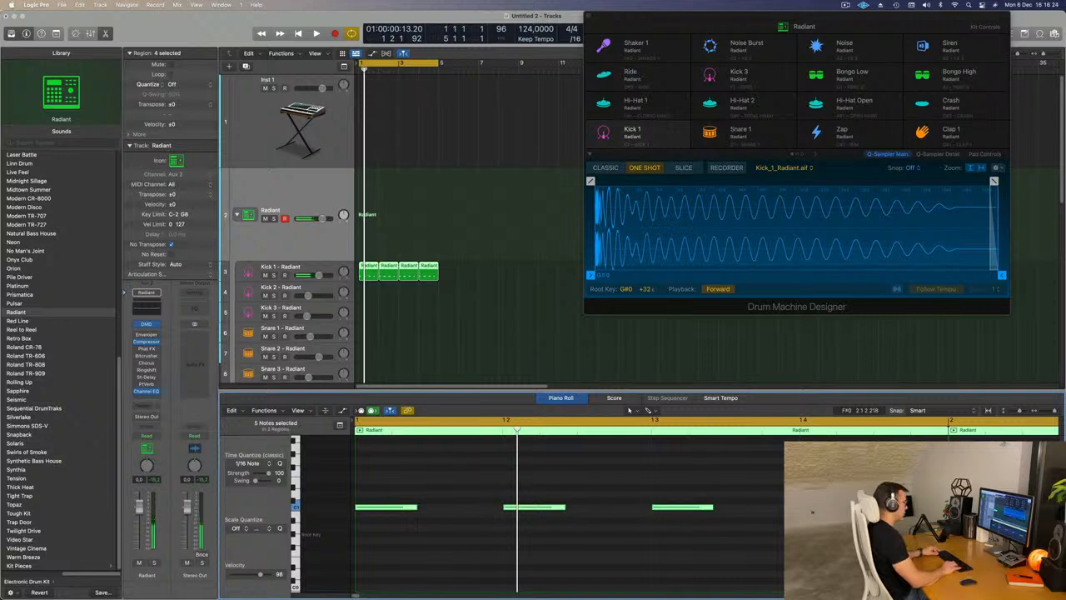
key(alt+Down)
key(alt+Down)
key(alt+Down)
key(alt+Down)
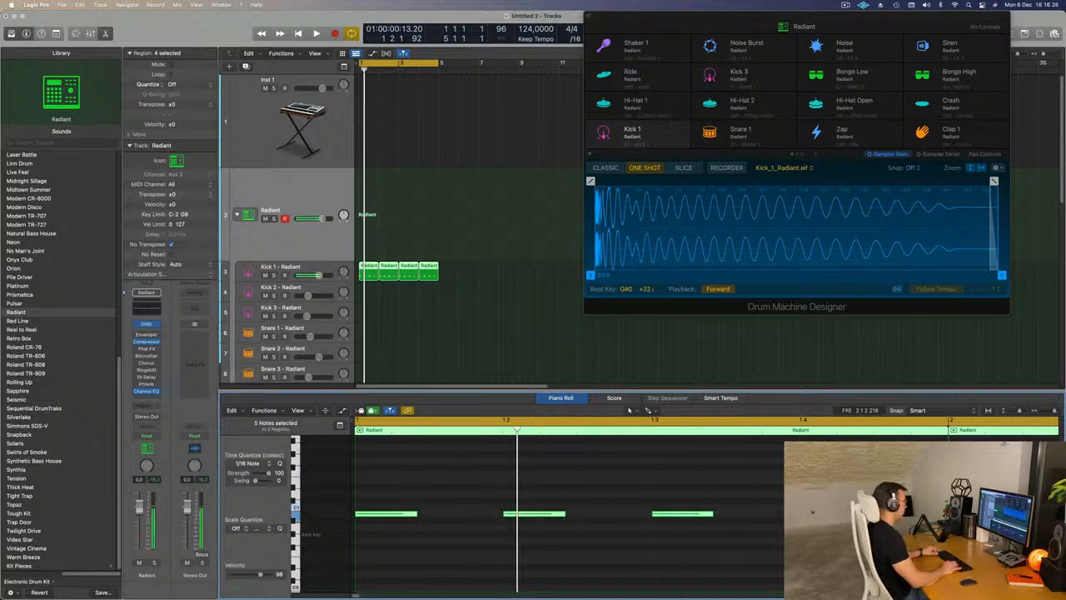
key(alt+Down)
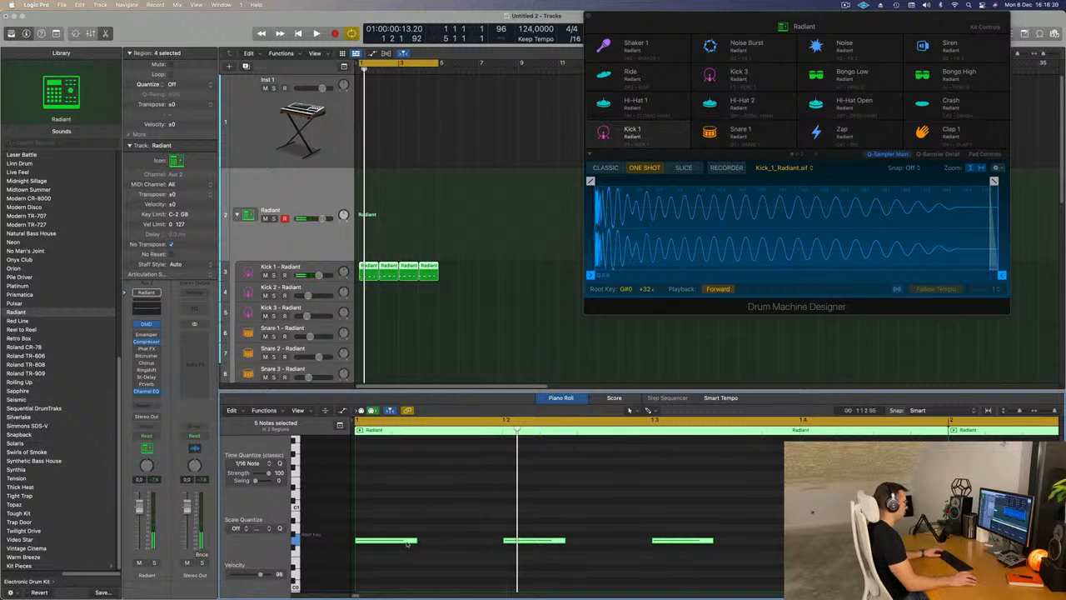
key(alt+Down)
key(alt+Down)
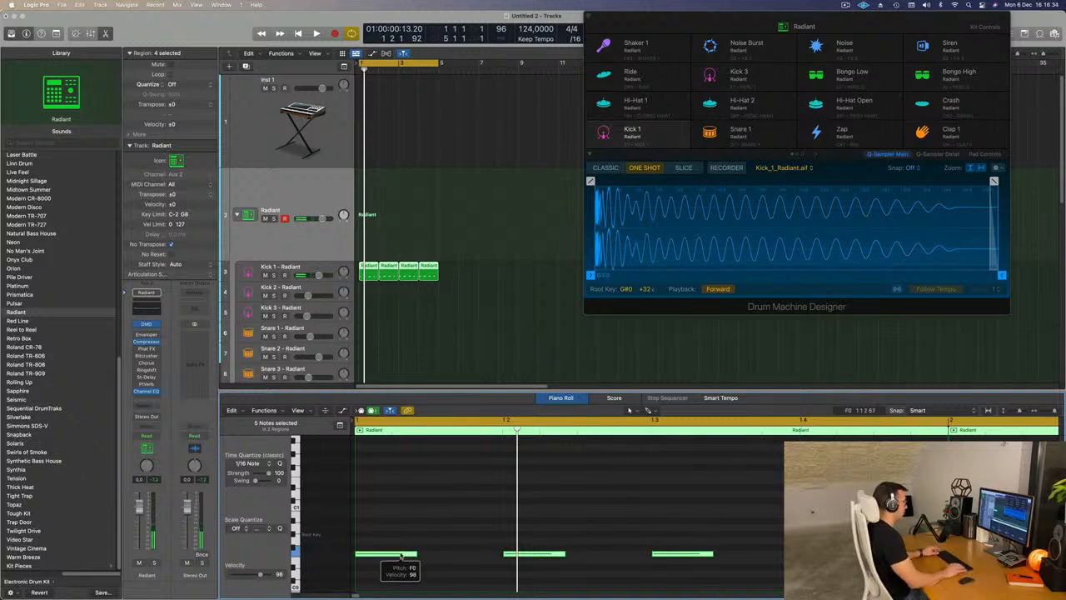
key(alt+Down)
key(space)
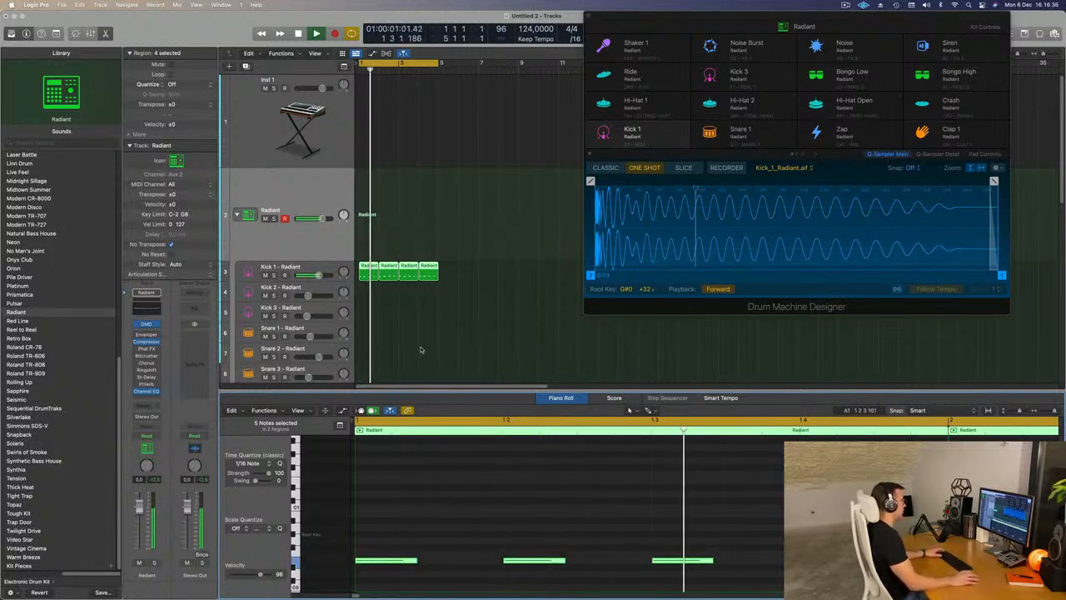
- Delete the last three Kick 1 regions and replace them with three repeats of the transposed first region, playing the loop
click(444, 268)
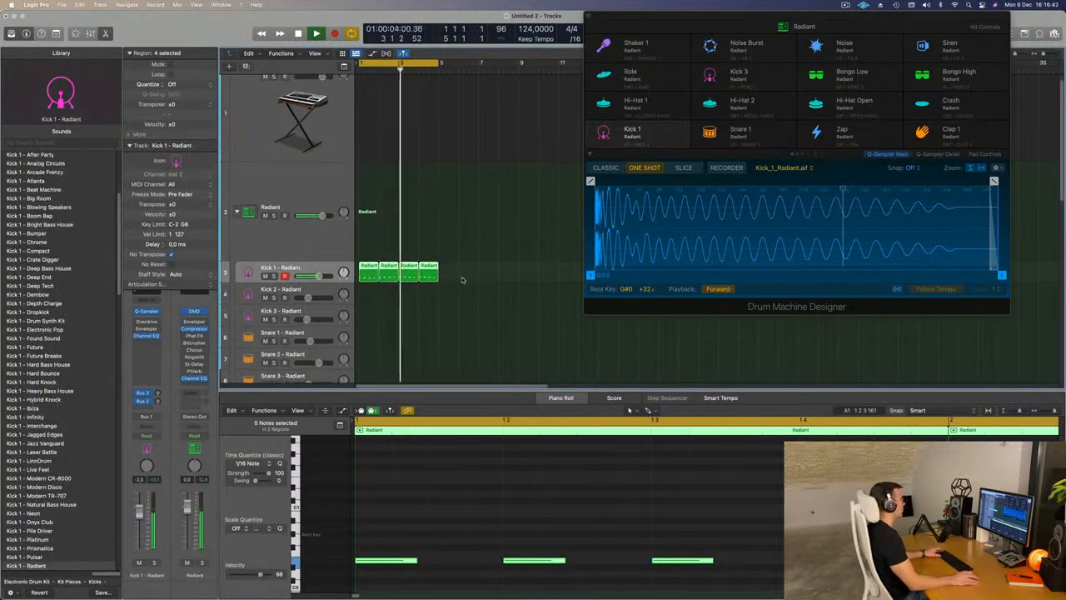
key(space)
drag(454, 276, 394, 280)
key(Delete)
click(362, 277)
key(super+r)
key(space)
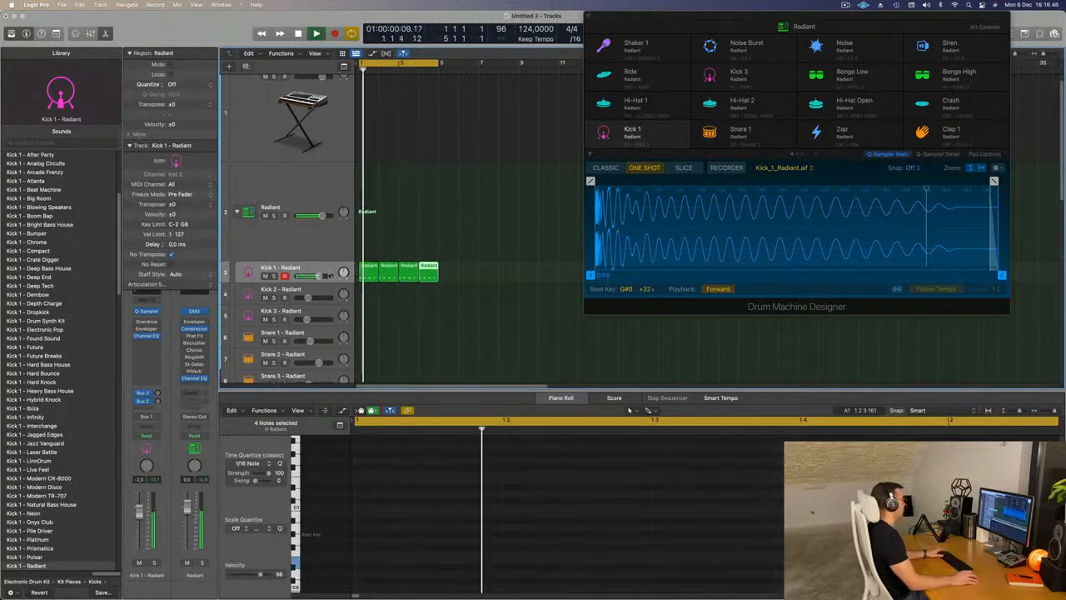
- Open the Quick Sampler of the Kick 1 track and set its filter drive to 11%
click(331, 270)
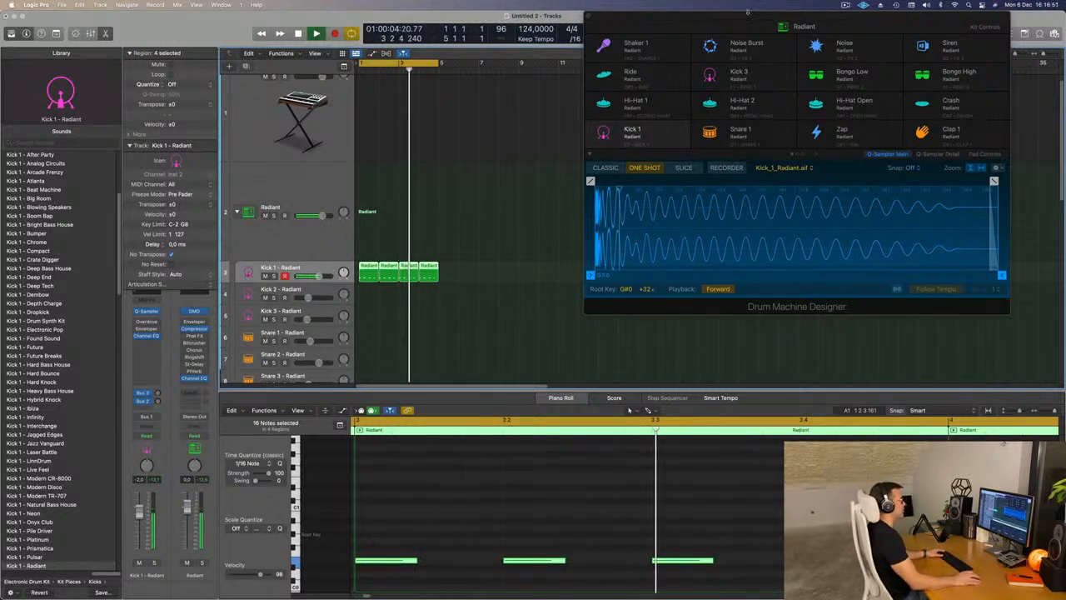
drag(747, 21, 636, 41)
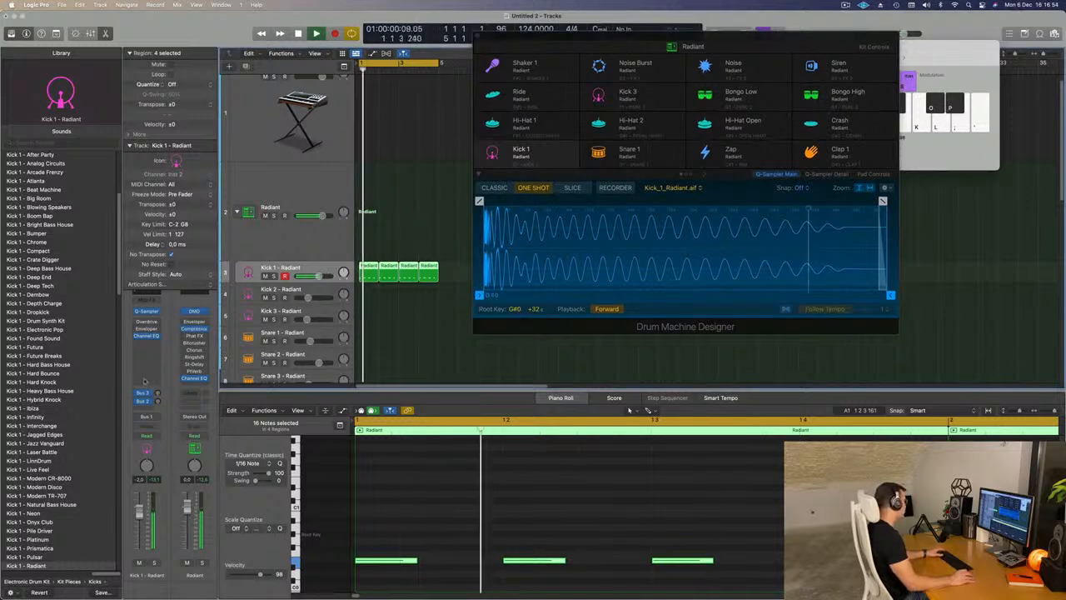
click(146, 312)
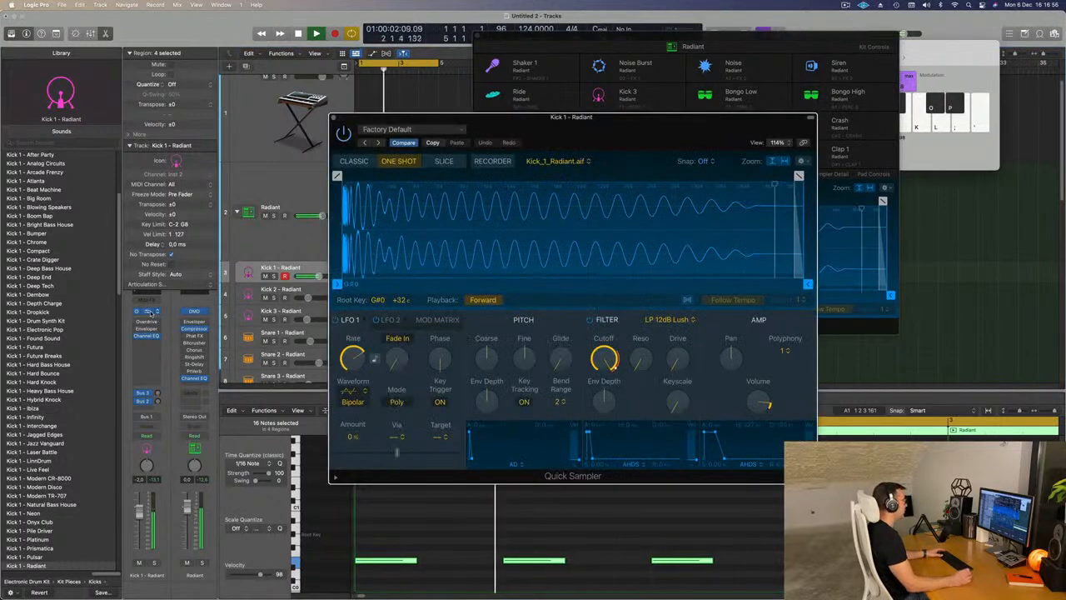
drag(571, 112, 653, 98)
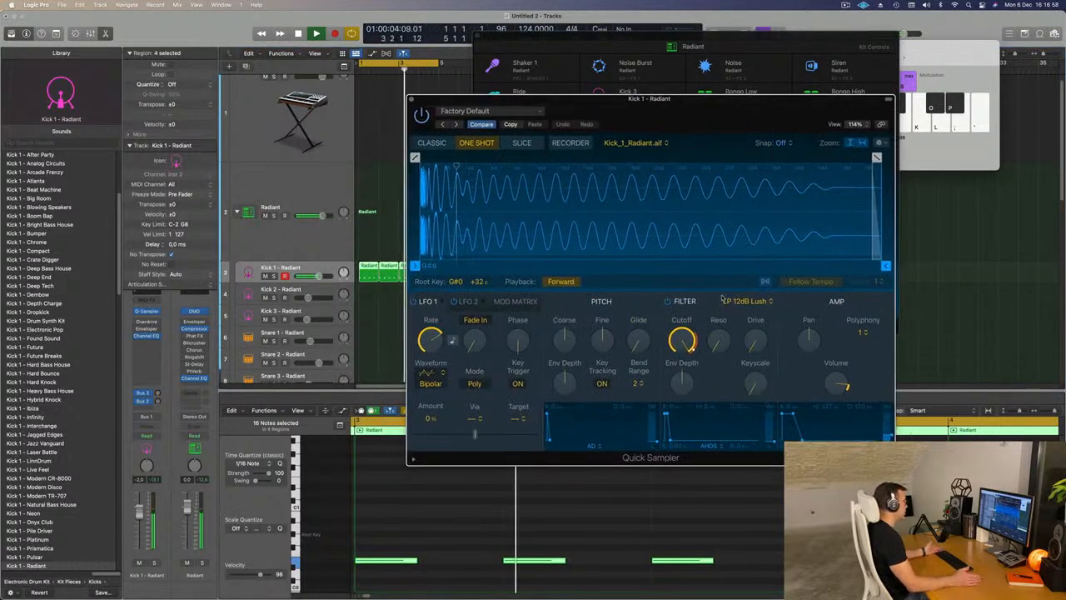
drag(682, 343, 682, 354)
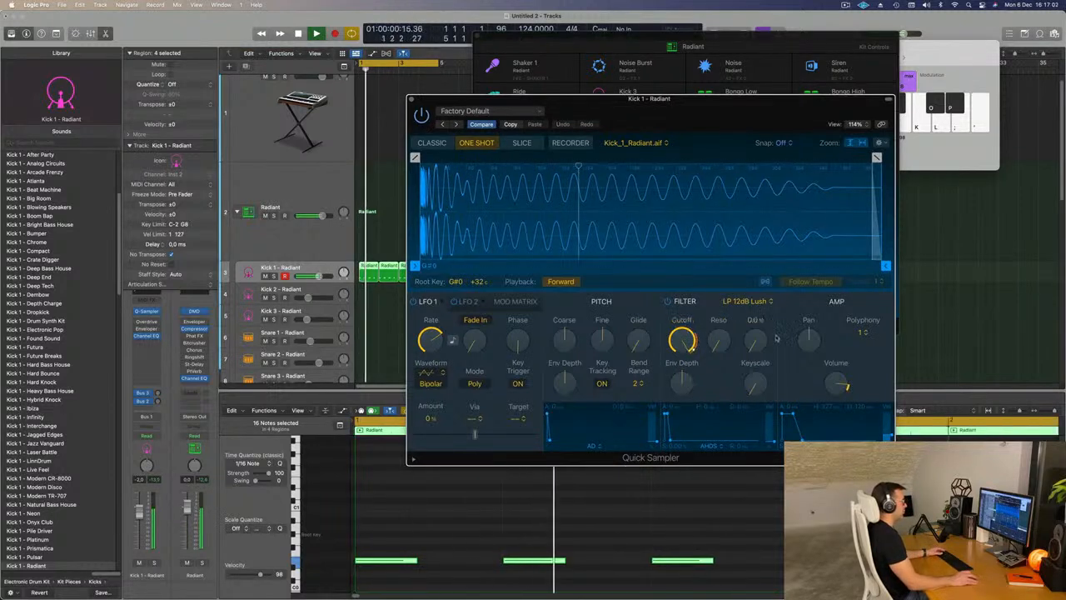
drag(754, 343, 753, 332)
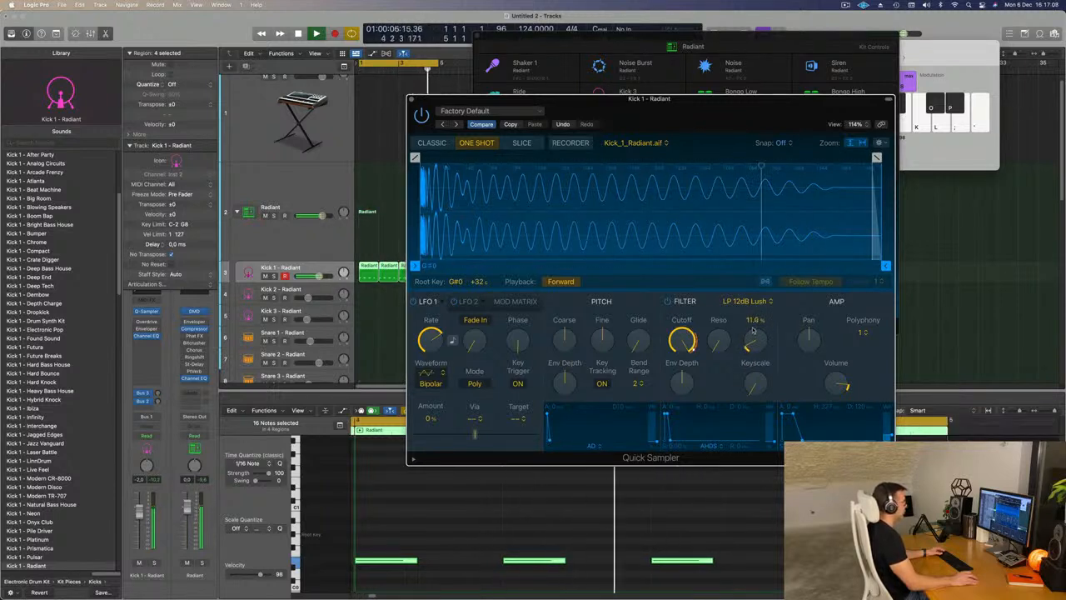
- Try a polyphony of 4 for the Kick 1 sampler and settle on Mono
click(863, 332)
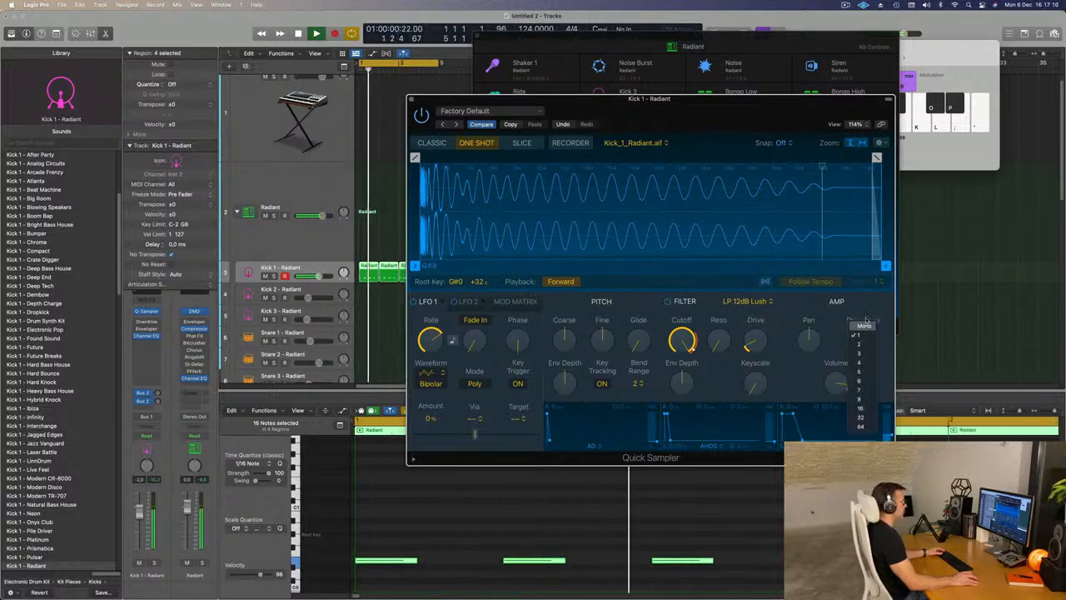
click(846, 335)
click(861, 332)
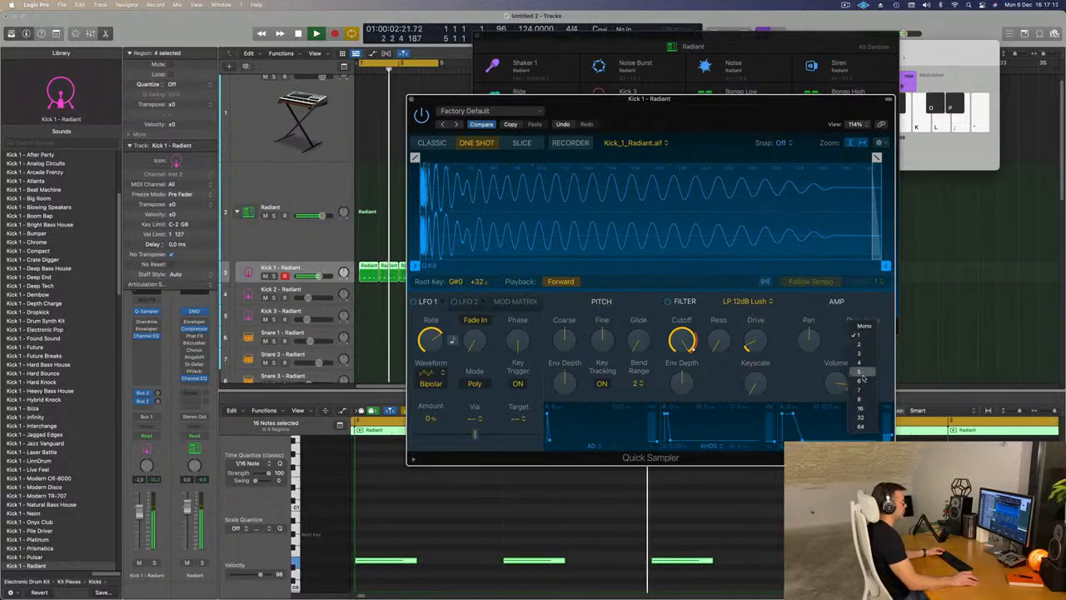
click(860, 362)
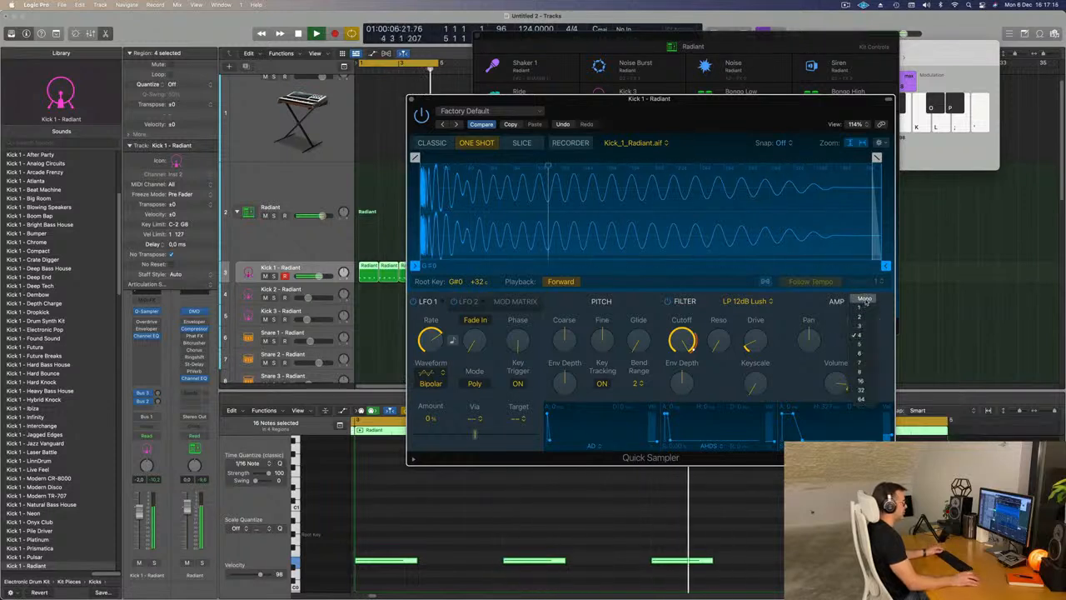
click(867, 301)
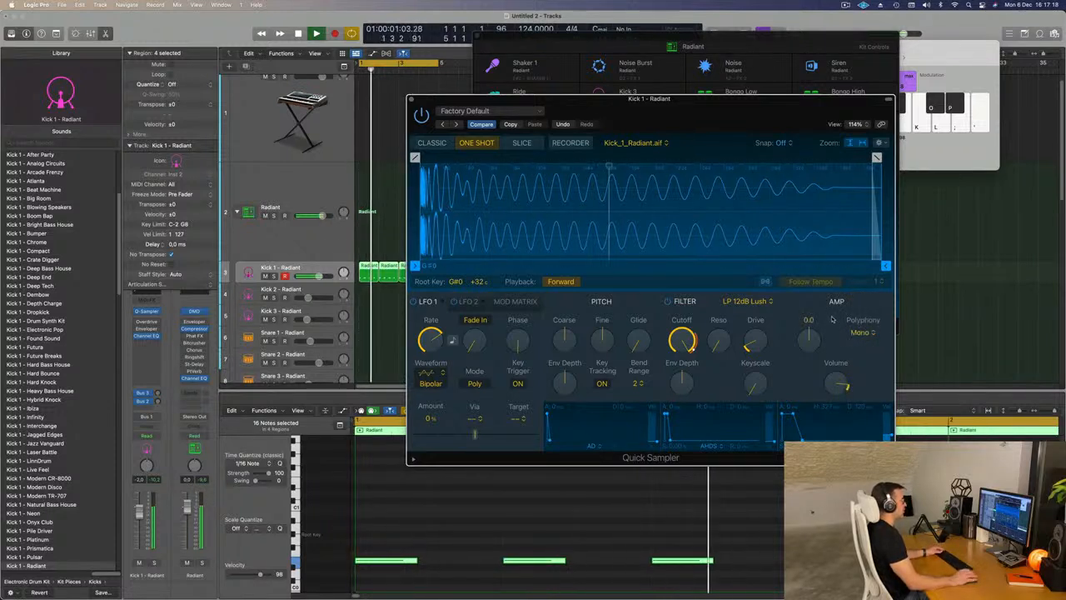
drag(714, 111, 723, 89)
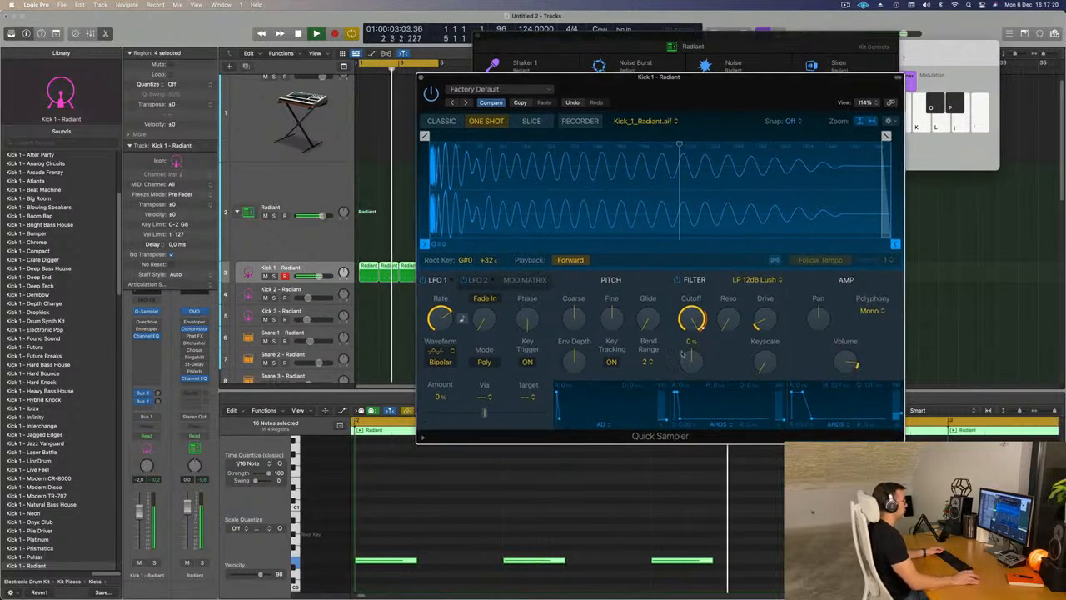
drag(573, 316, 613, 315)
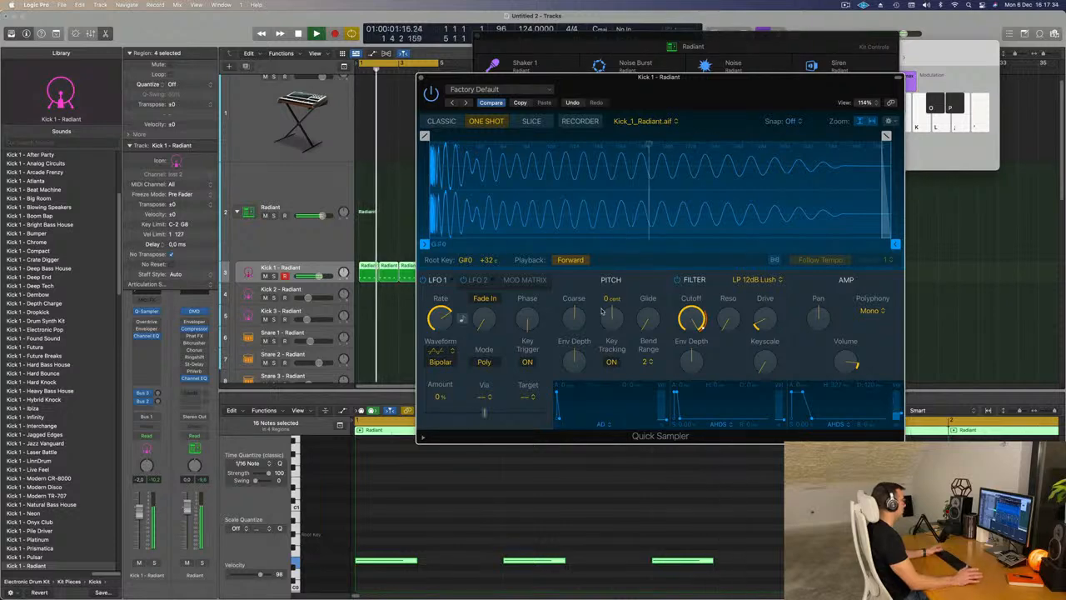
- Move the Quick Sampler window out of the way and close the Drum Machine Designer window
click(386, 331)
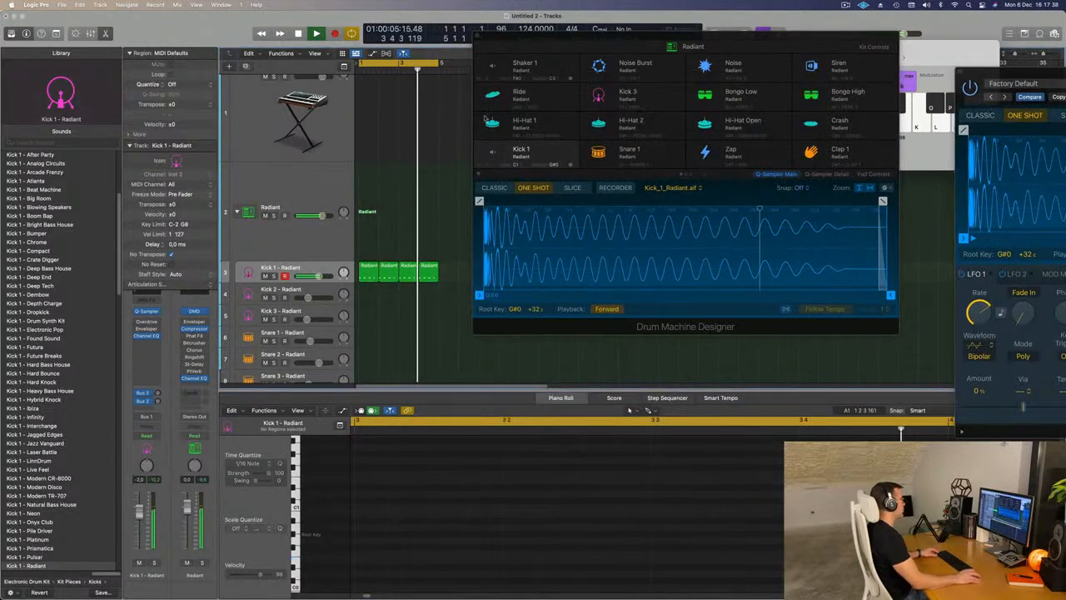
click(477, 36)
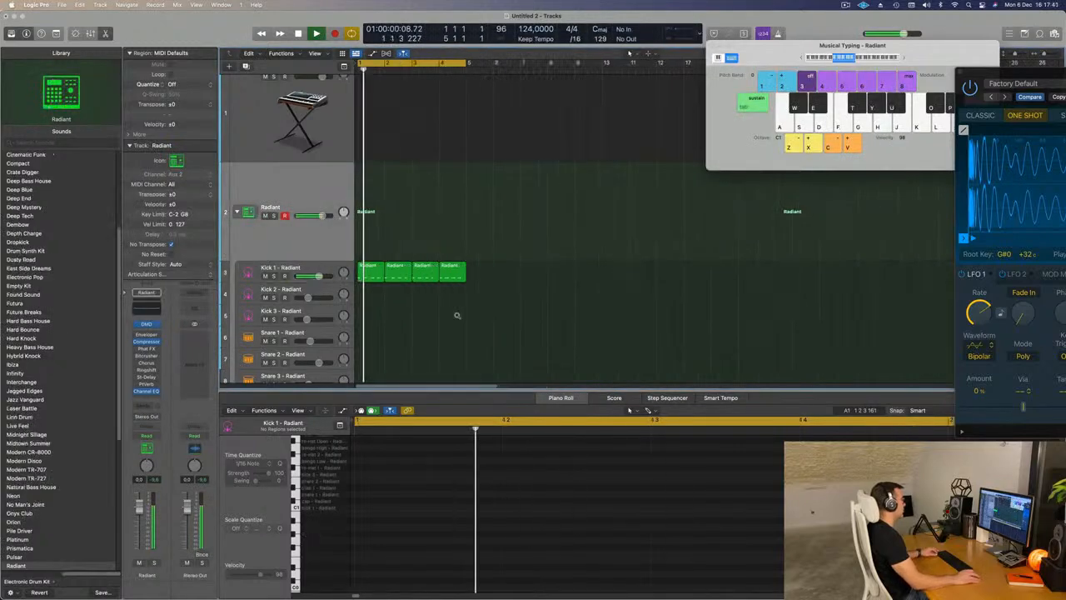
scroll(462, 250, up, 5)
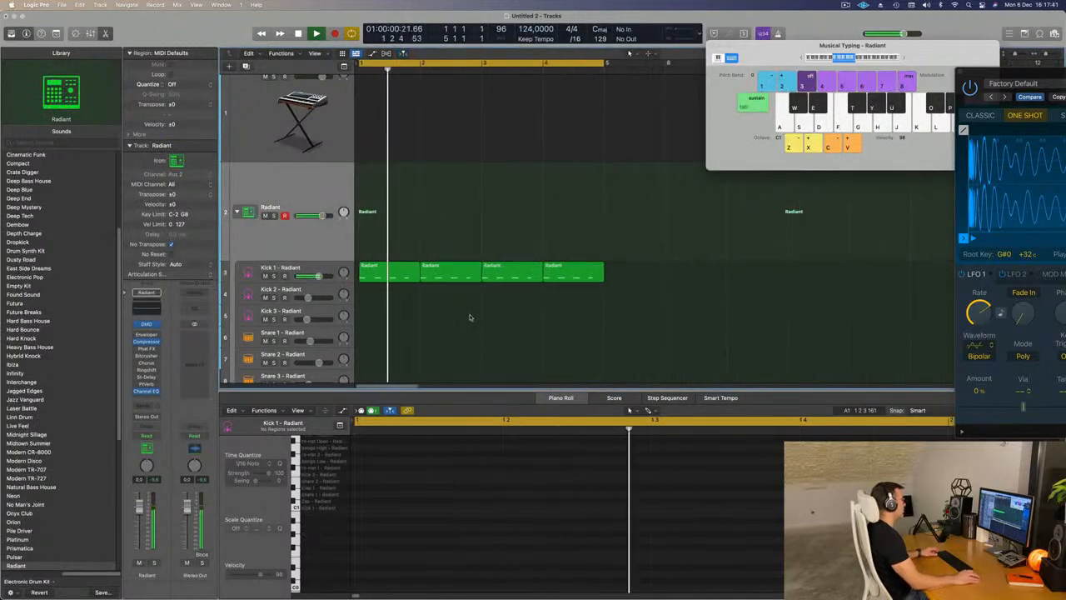
- Copy the first Kick 1 region to bar 1 of the Hi-Hat 1 track
click(372, 276)
scroll(378, 293, down, 4)
scroll(380, 283, down, 1)
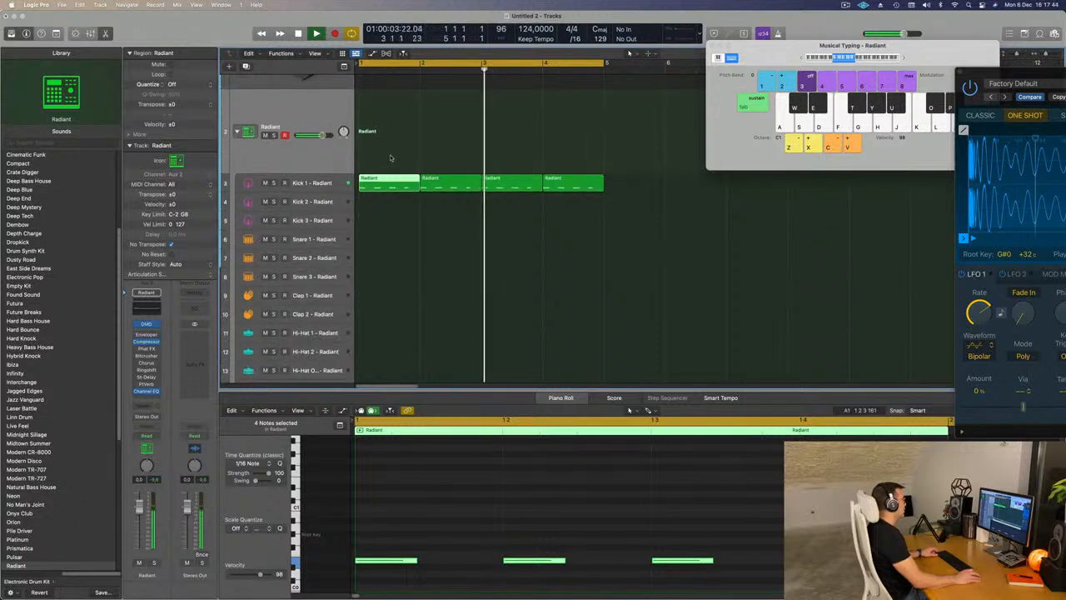
drag(395, 196, 395, 348)
- Shift the Hi-Hat 1 notes onto the offbeats between the kicks, transpose them up in octaves to E2, and play the loop
drag(381, 506, 833, 593)
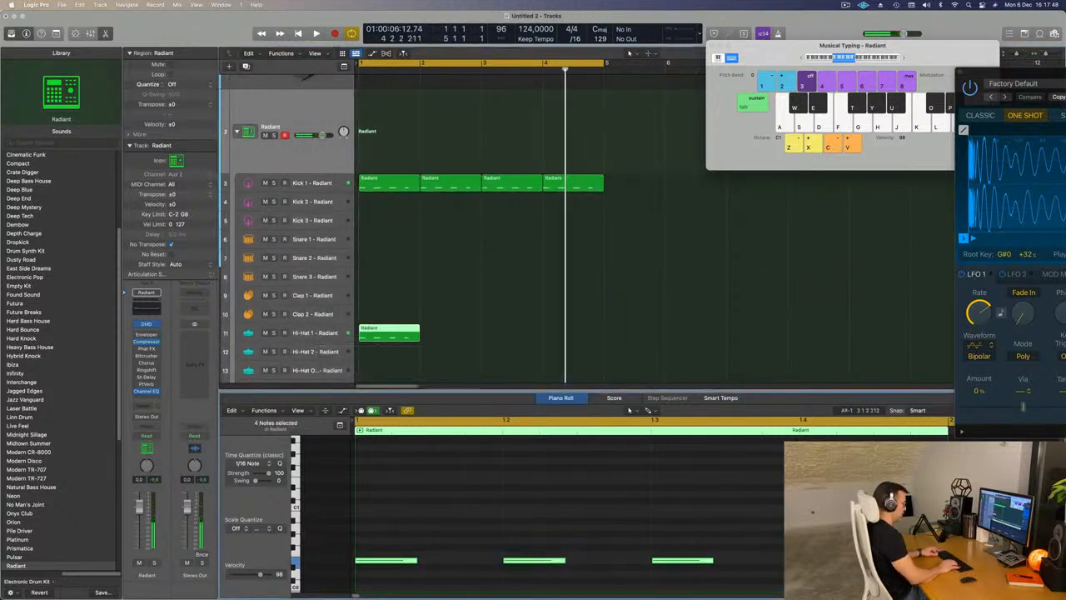
key(alt+Right)
key(alt+Right)
key(alt+shift+Up)
key(space)
key(space)
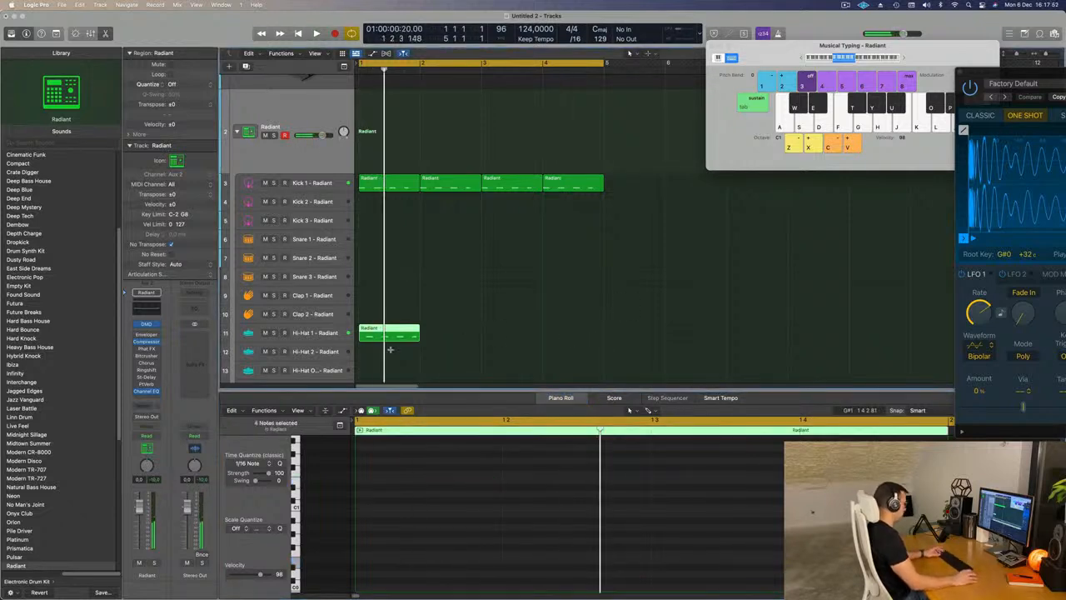
- Repeat the Hi-Hat 1 region three times up to bar 5 and lower the track's volume to about -14.5 dB
key(super+r)
key(super+r)
key(space)
click(316, 334)
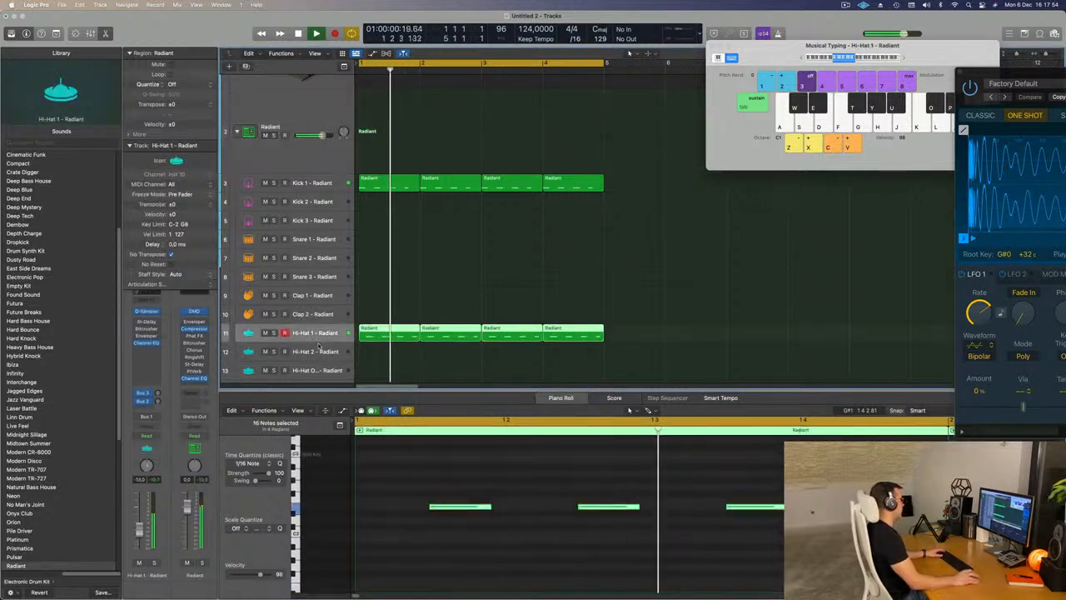
drag(140, 527, 140, 531)
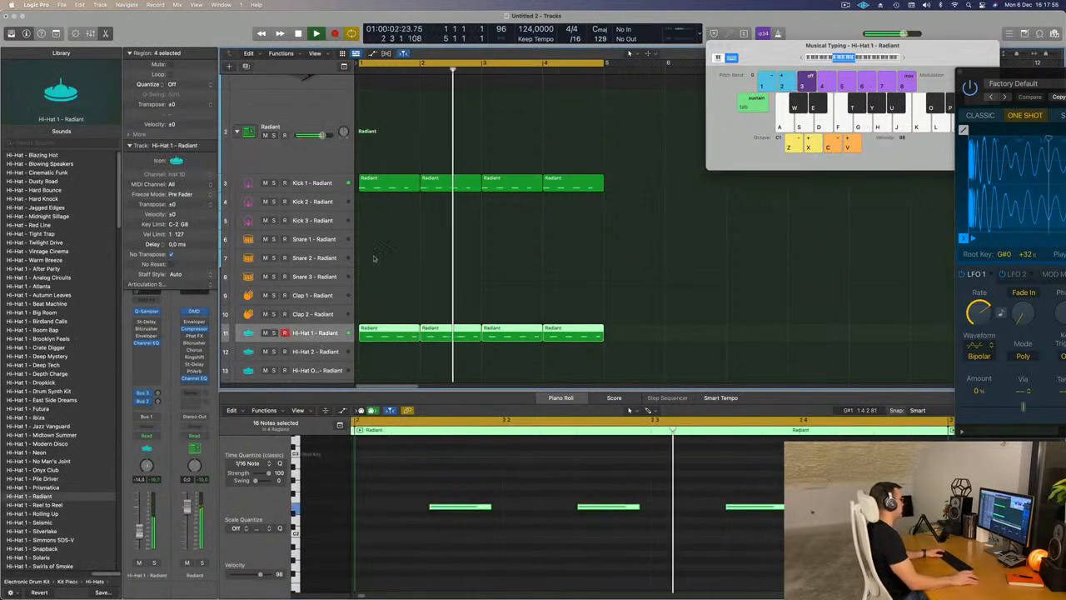
- Copy the first Kick 1 region to bar 1 of the Snare 1 track
scroll(417, 235, down, 2)
scroll(417, 234, down, 5)
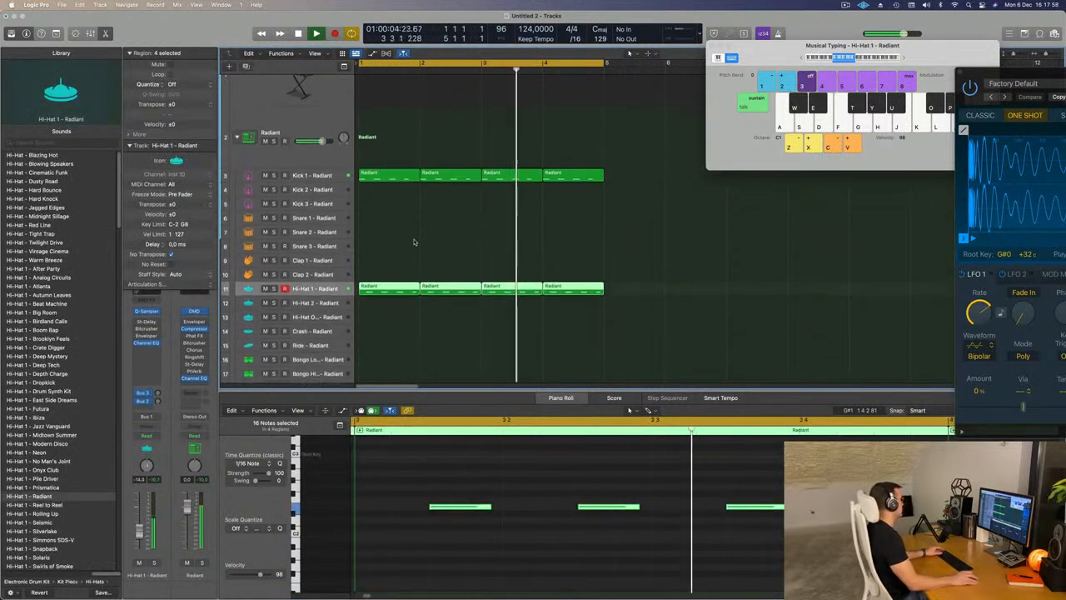
key(Return)
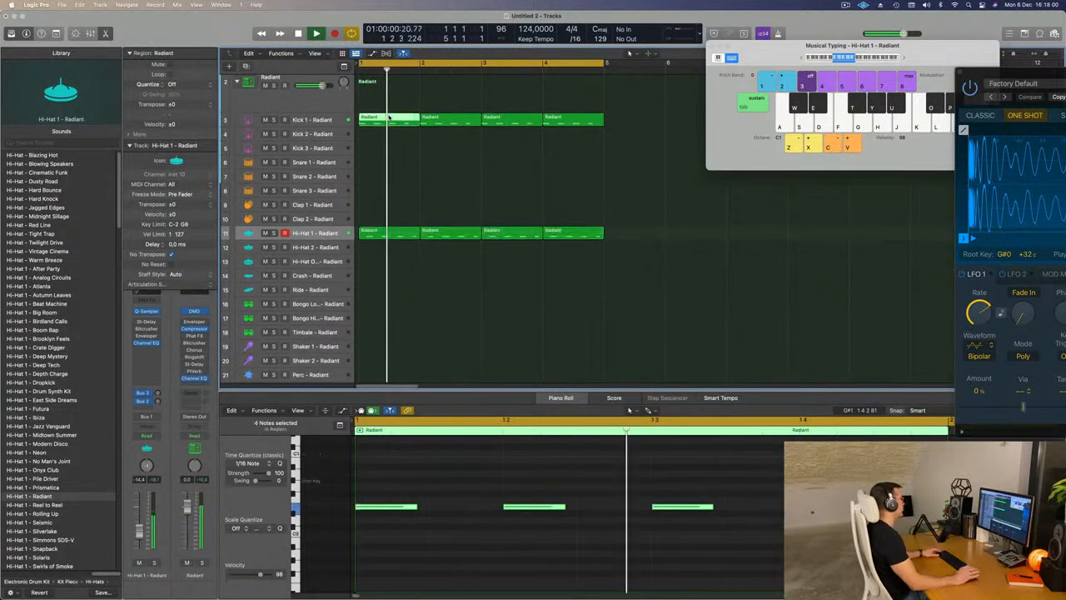
drag(384, 120, 384, 163)
key(space)
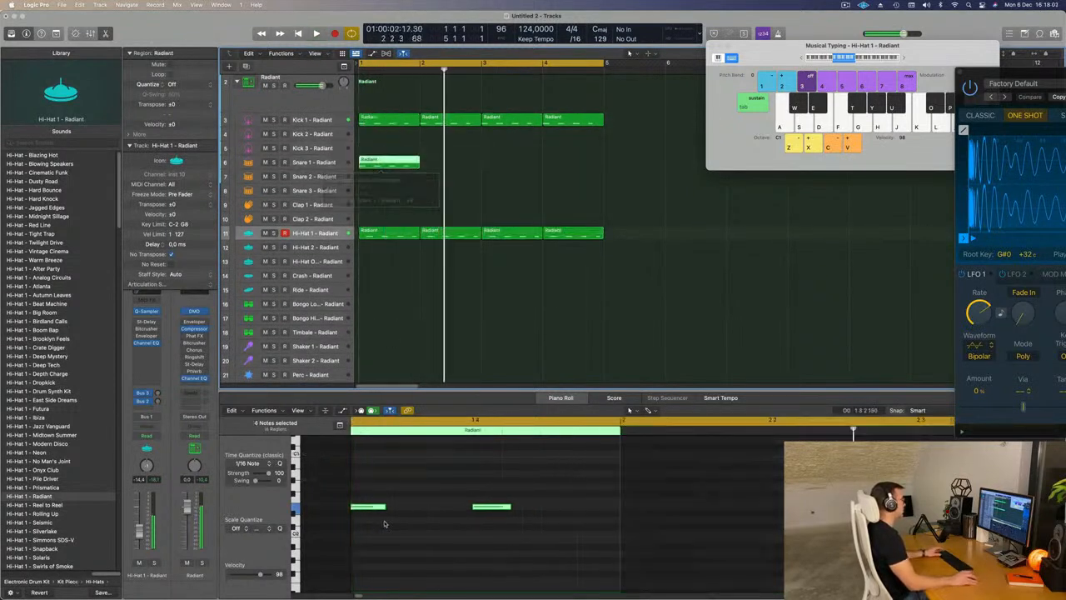
- Delete the first and third Snare 1 notes, transpose the remaining two up to E2, and play the result
click(393, 165)
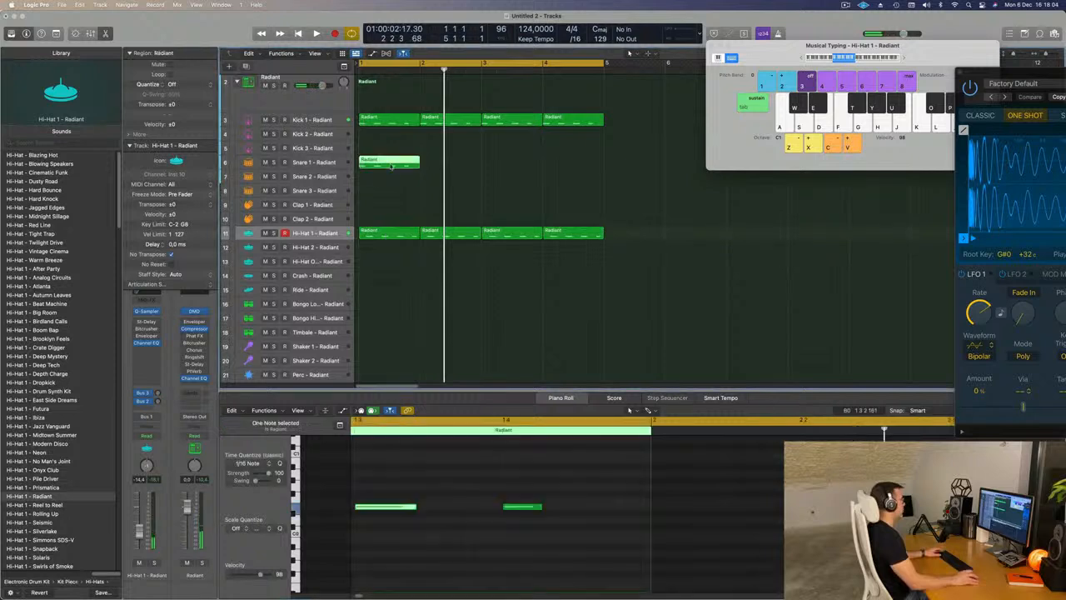
scroll(432, 488, left, 5)
drag(408, 467, 357, 560)
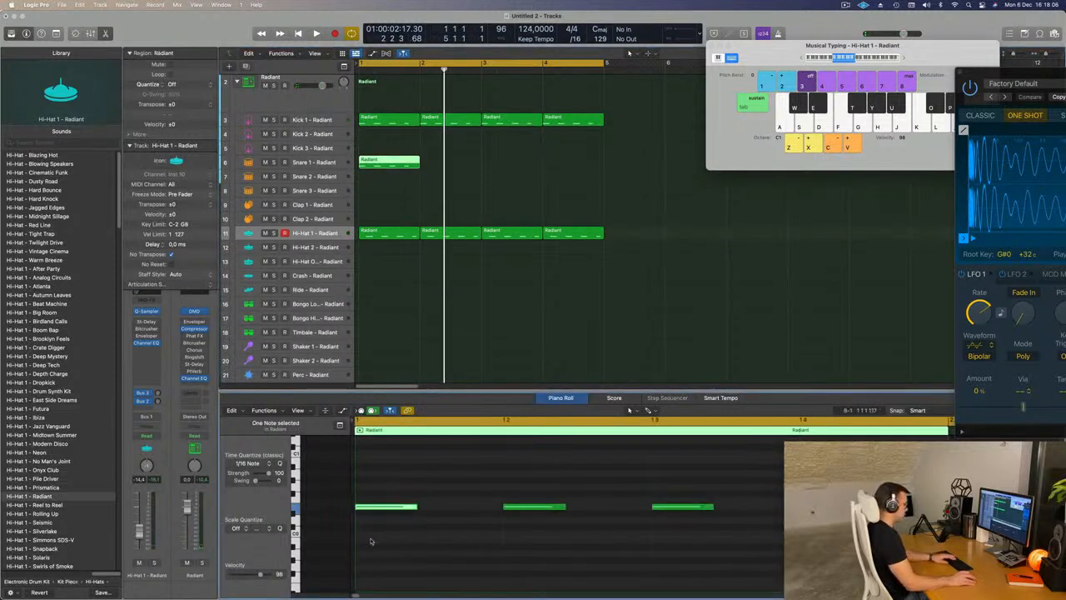
drag(681, 471, 716, 557)
key(Delete)
drag(524, 478, 863, 531)
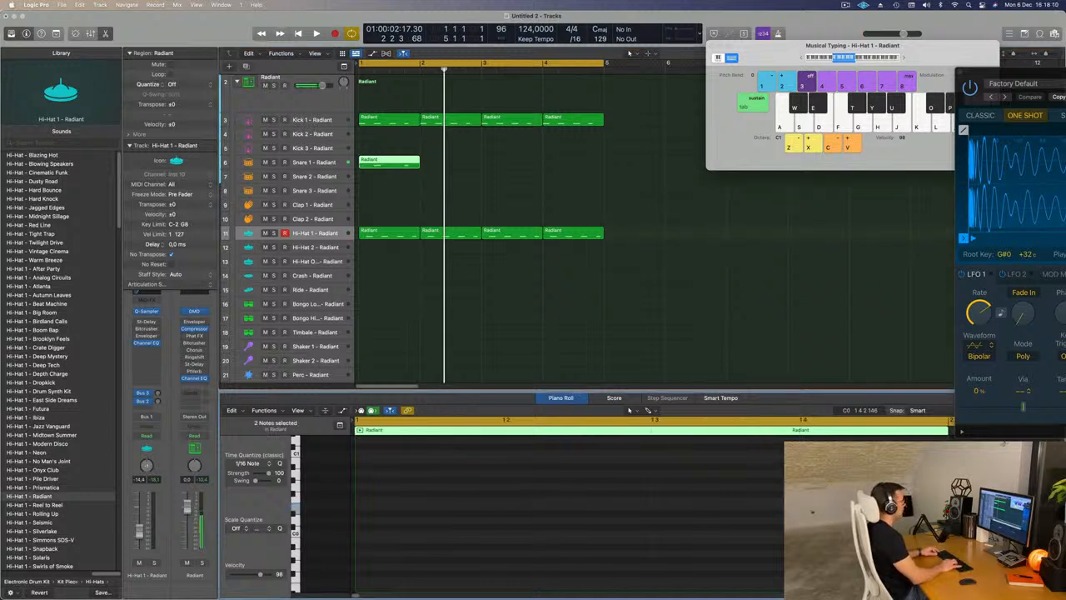
key(space)
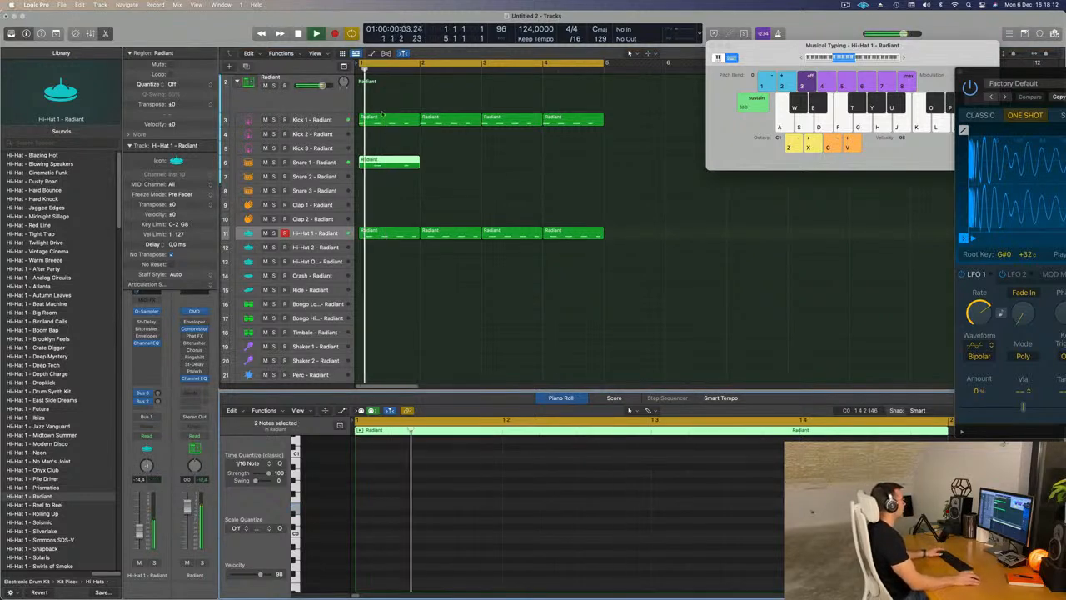
- Repeat the Snare 1 region three times to fill four bars
key(super+r)
key(super+r)
key(super+r)
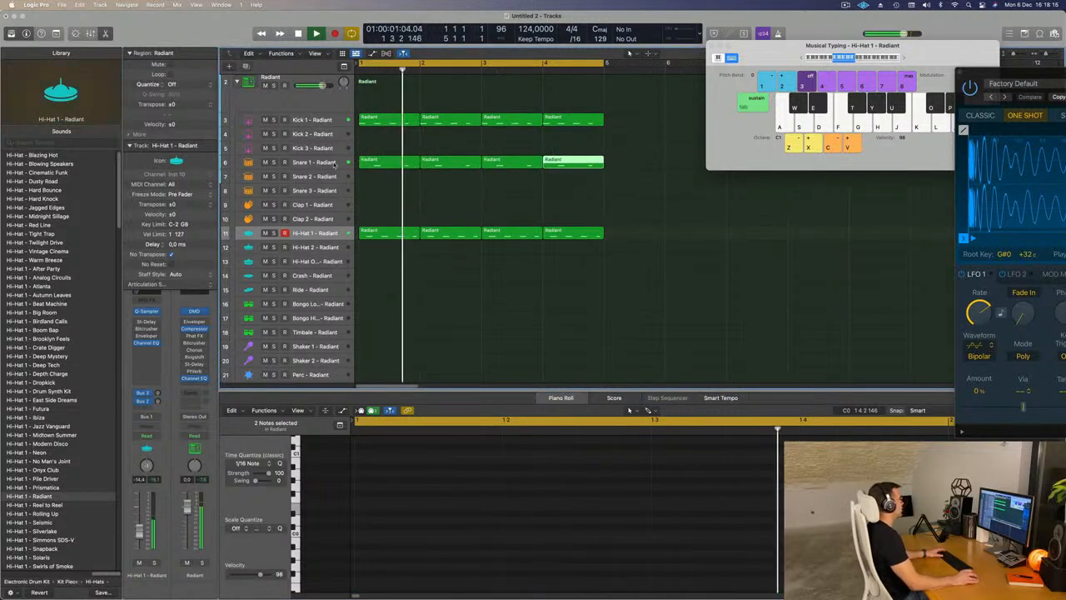
- Lower the Snare 1 track's volume to about -12.6 dB and replay the loop
click(347, 159)
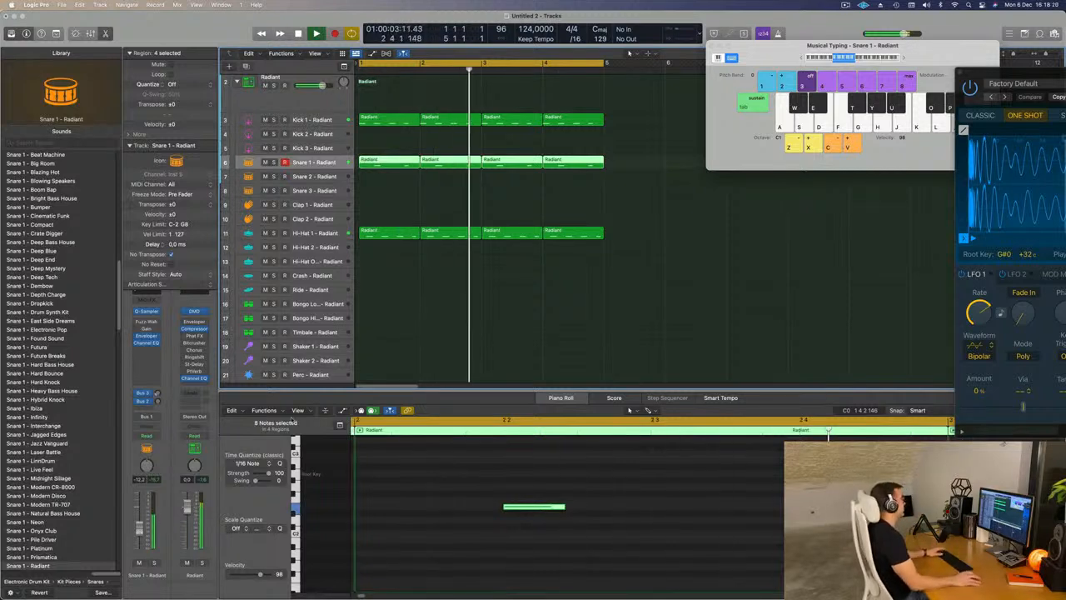
click(613, 220)
key(space)
key(space)
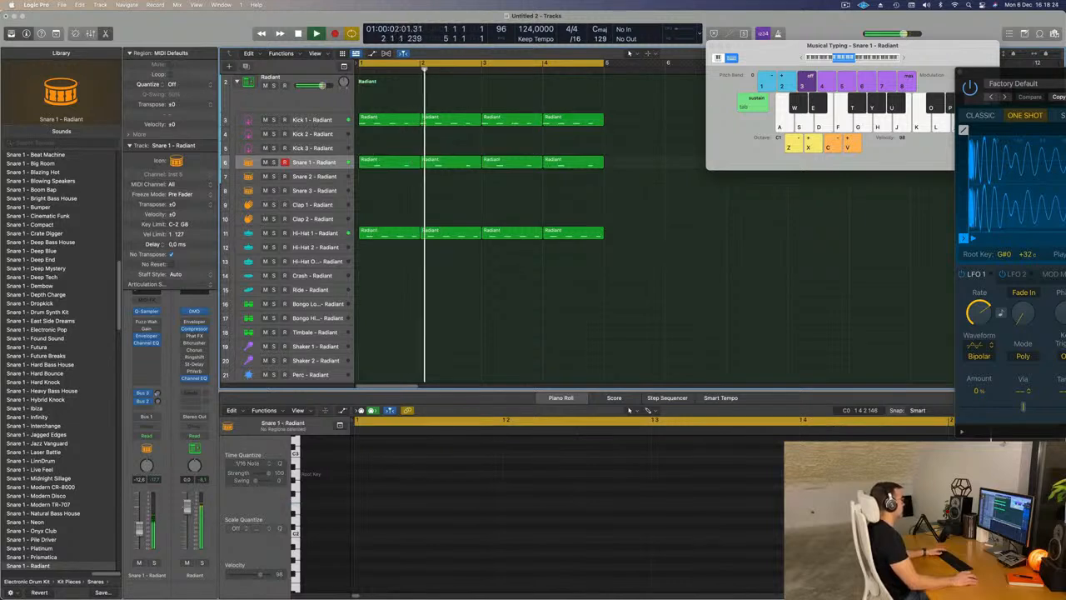
- Move the first Hi-Hat 1 region to the Bongo High track and shorten its notes to about half their length
scroll(385, 310, down, 1)
scroll(385, 309, down, 3)
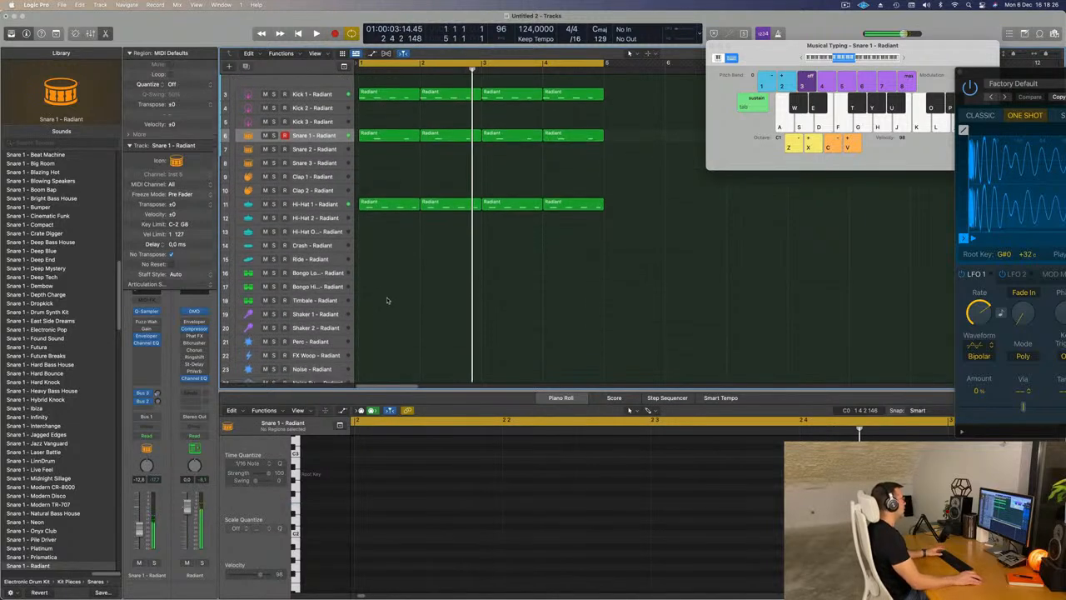
key(space)
key(space)
click(391, 171)
drag(392, 175, 391, 253)
drag(423, 470, 887, 527)
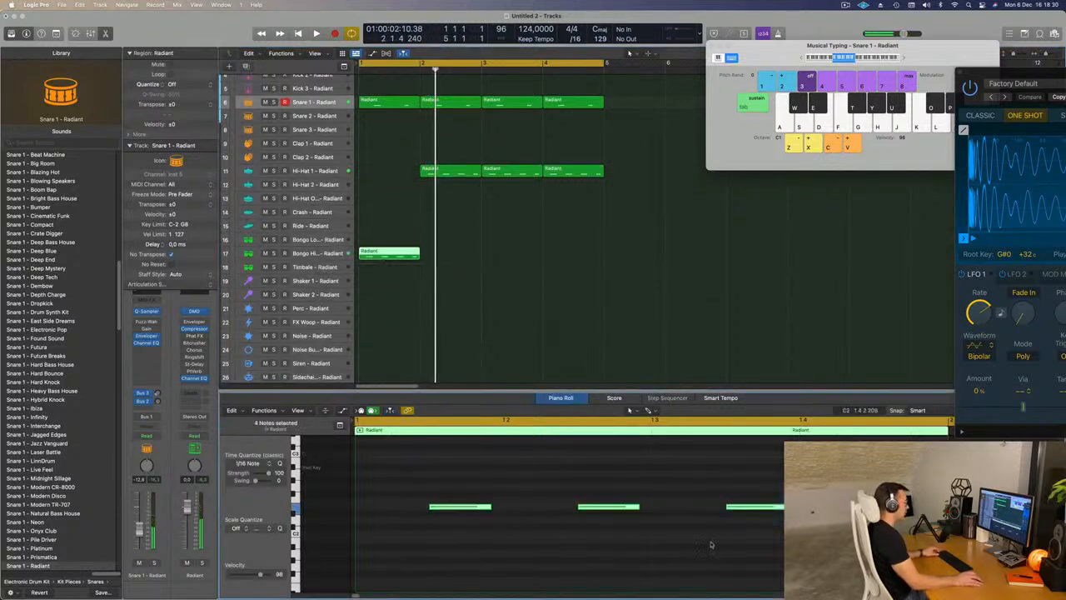
drag(490, 507, 452, 508)
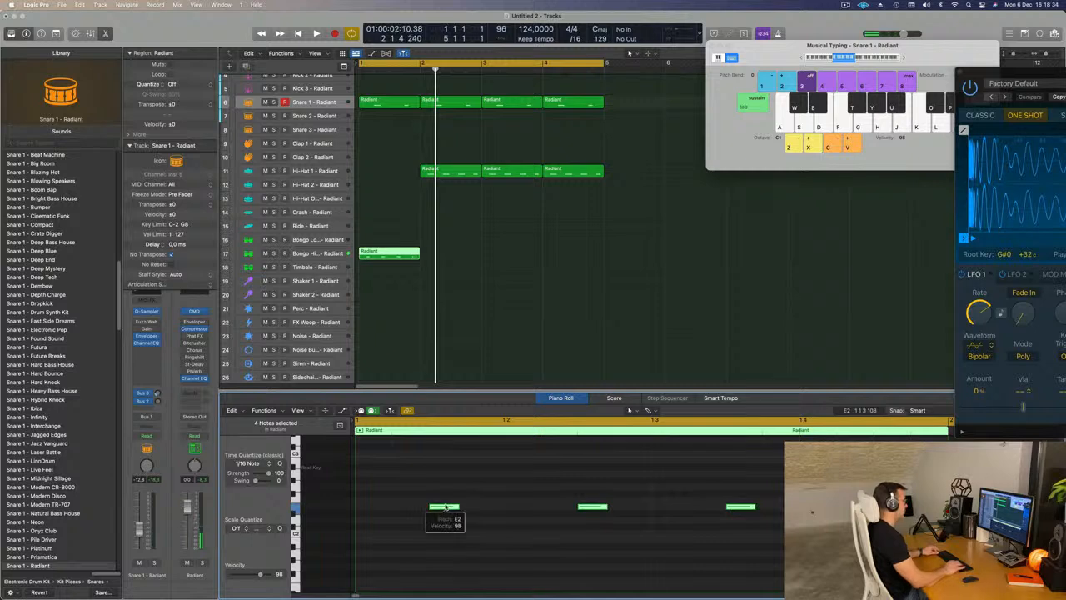
- Copy the second Hi-Hat 1 region into the empty bar 1, move the Bongo High region to Bongo Low, and play
drag(445, 172, 383, 176)
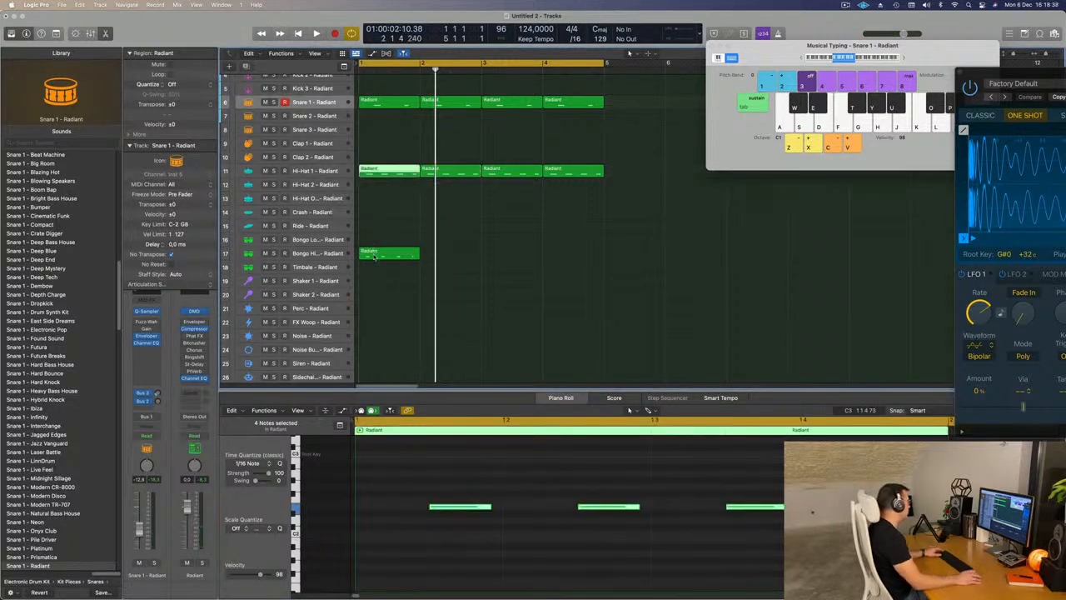
mouse_move(374, 255)
mouse_down()
mouse_move(373, 268)
mouse_move(372, 241)
mouse_up()
key(space)
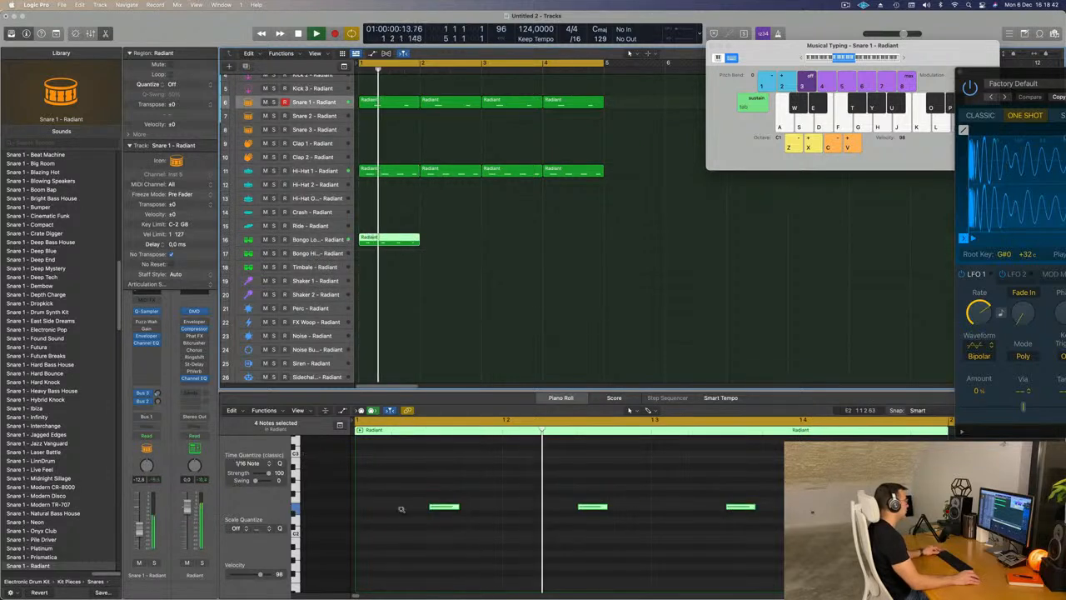
- Delete the second note of the Bongo Low region, and start its last note earlier with a length of about an eighth note
scroll(402, 509, down, 2)
key(Return)
click(538, 507)
key(Delete)
key(space)
key(space)
key(space)
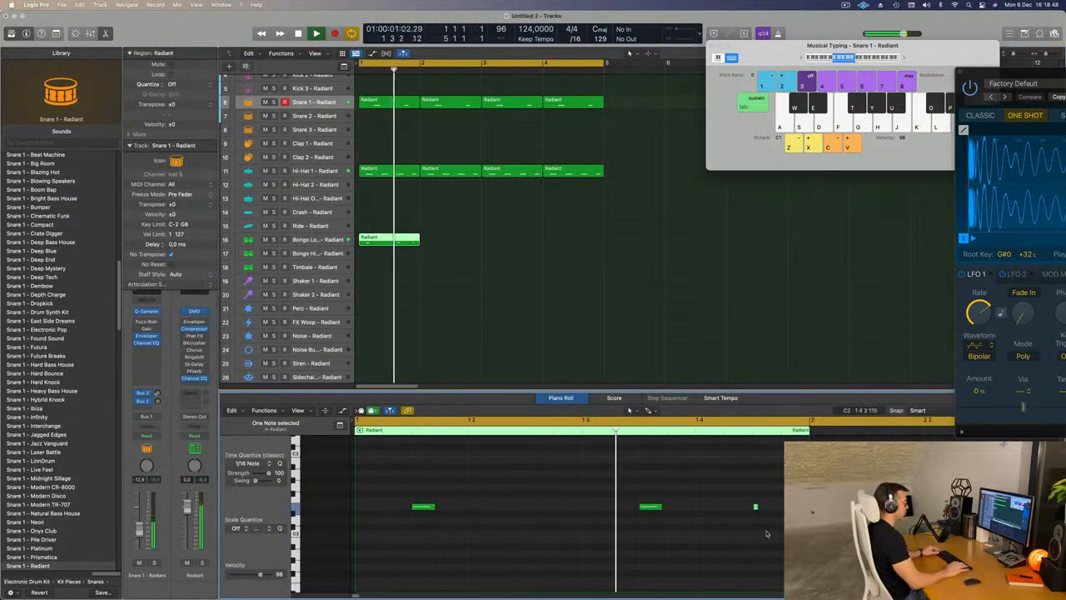
scroll(738, 518, up, 2)
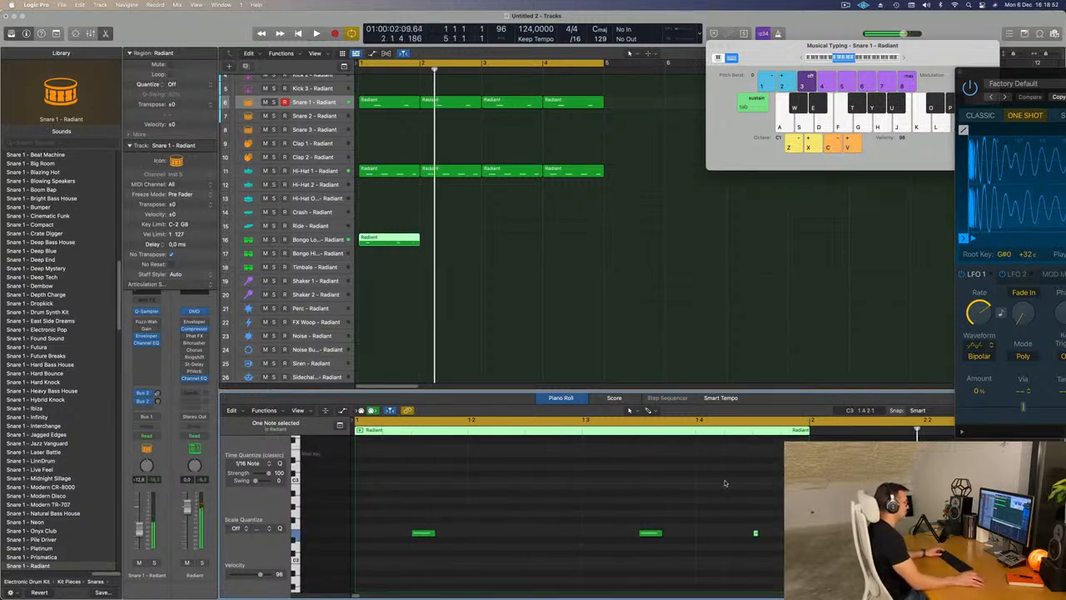
scroll(725, 484, down, 1)
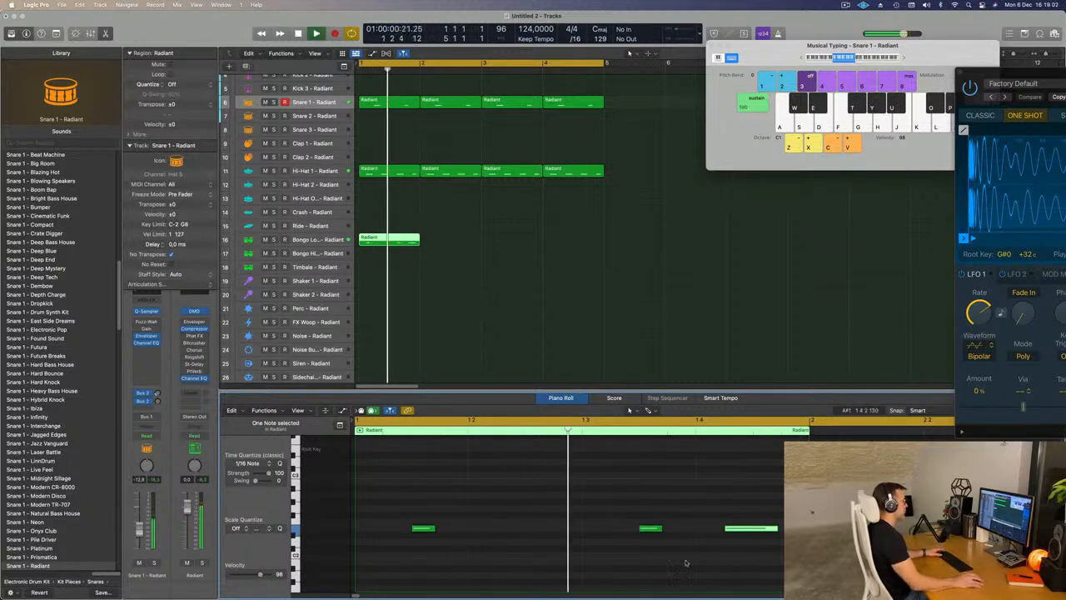
- Repeat the edited Bongo Low region three times to fill four bars
drag(423, 227, 361, 255)
key(super+r)
key(super+r)
key(super+r)
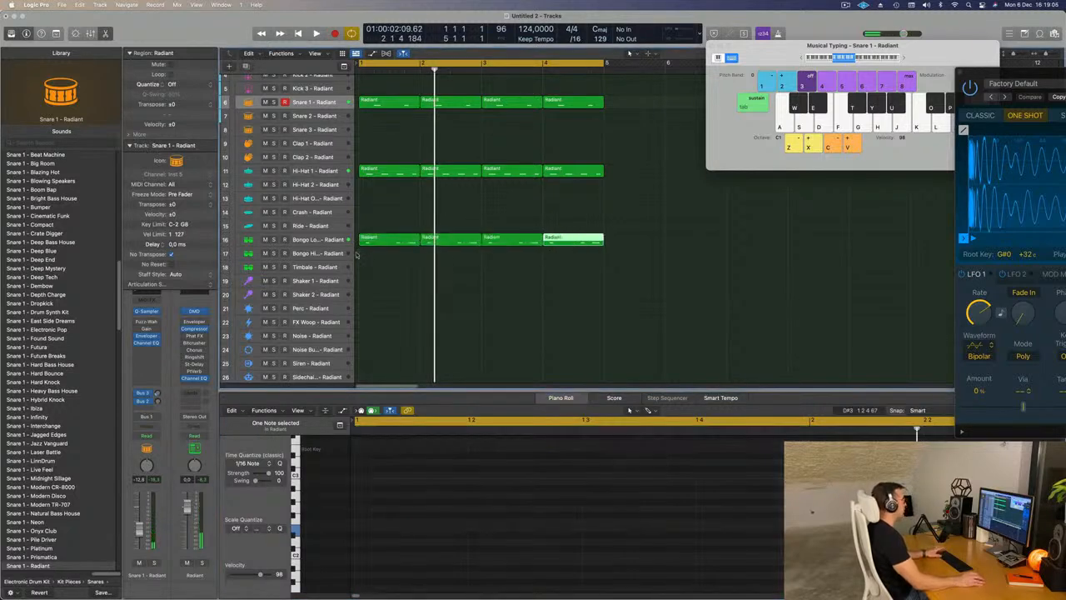
- Audition Modern TR-727, Snapback and Rolling Up on the Bongo Low track, and set its sound to Bongos - Natural Bass House
click(325, 240)
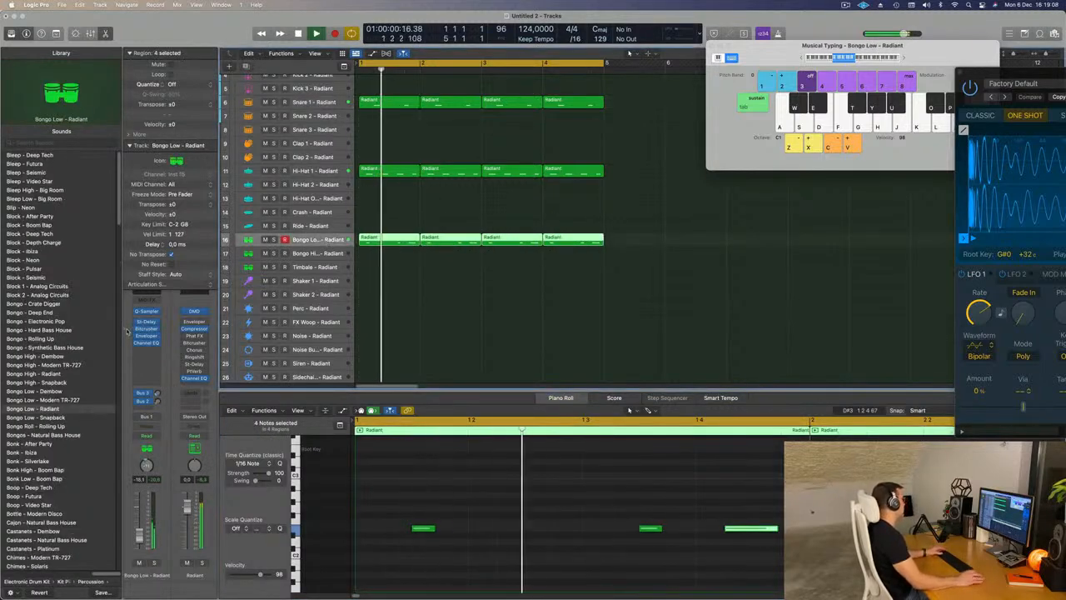
click(48, 401)
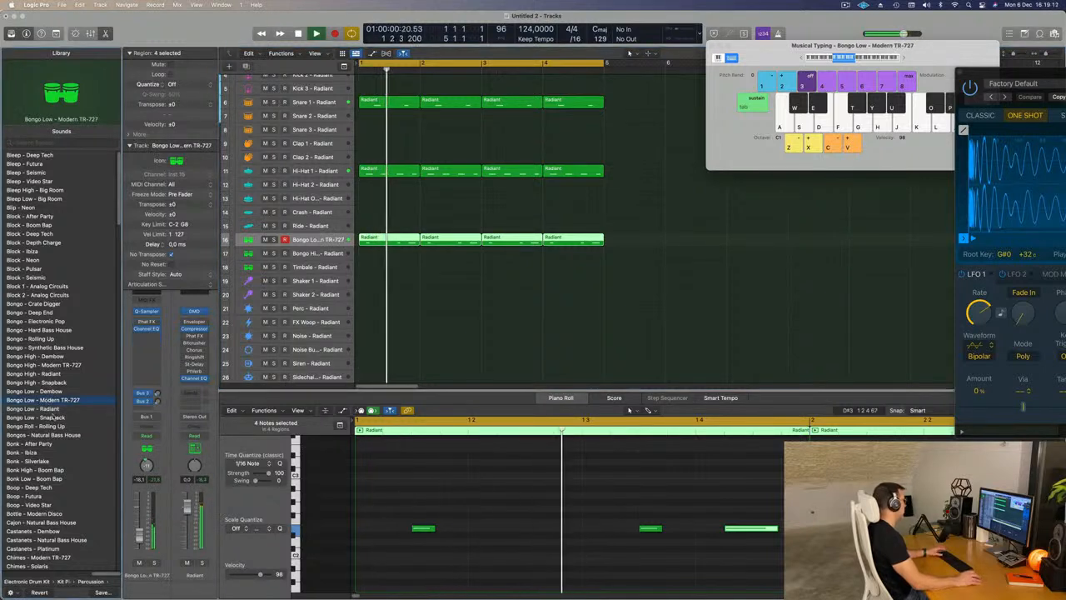
scroll(39, 402, down, 2)
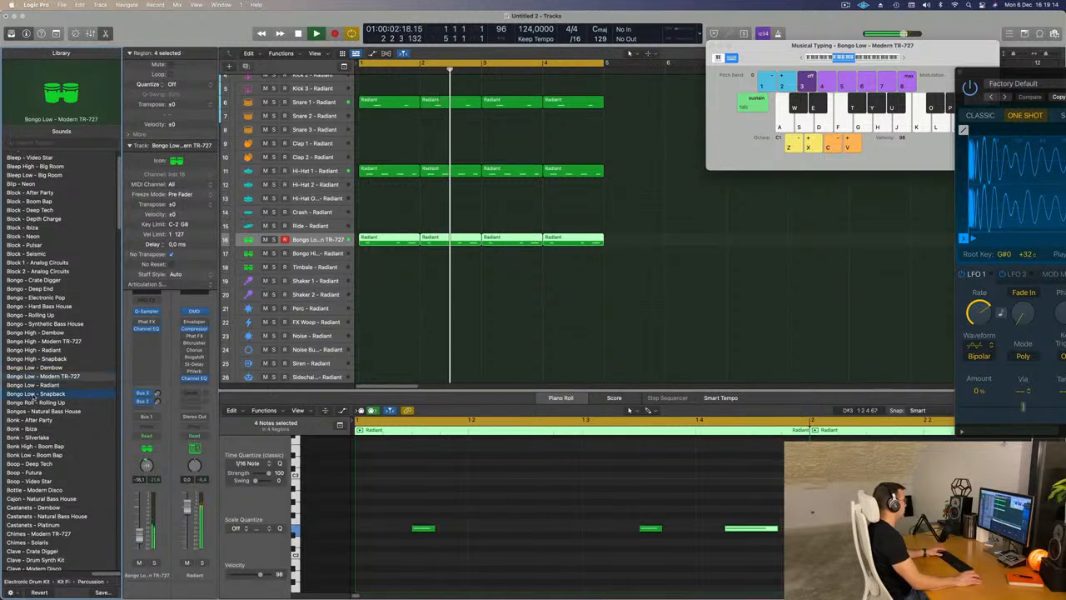
click(32, 394)
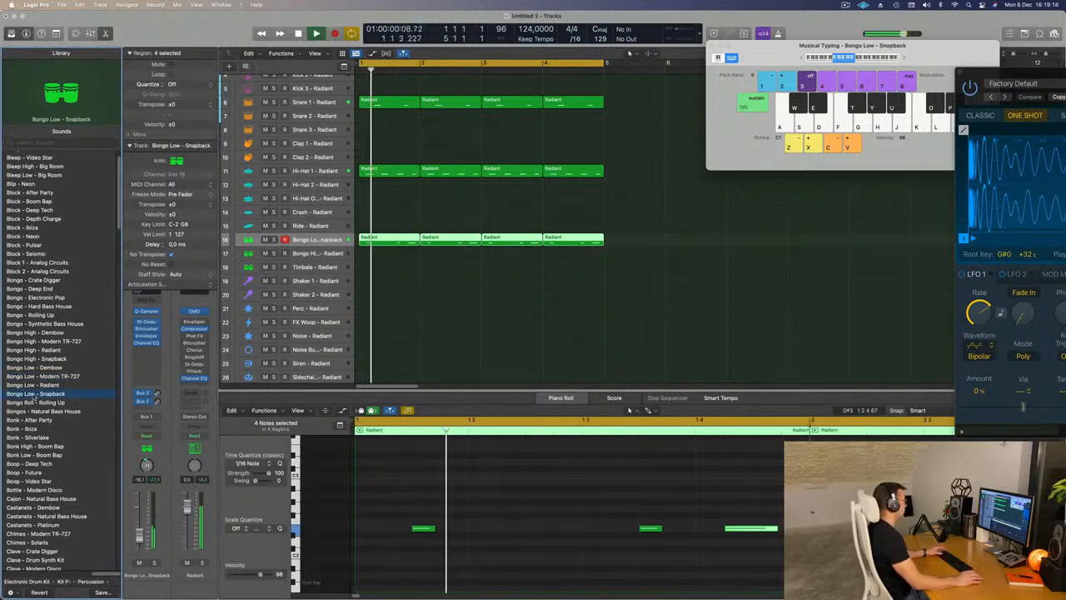
click(37, 403)
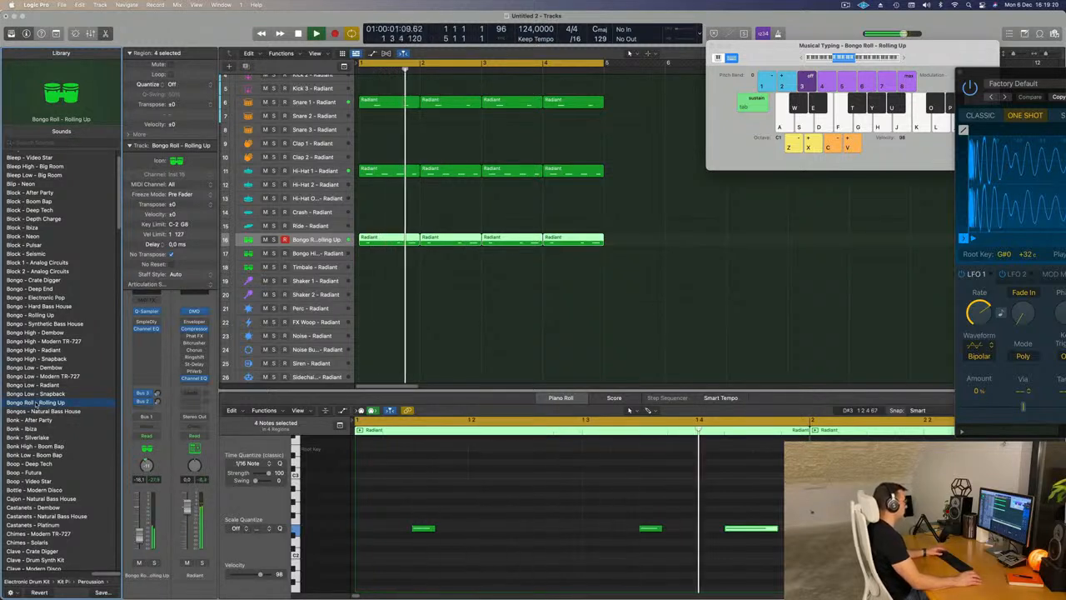
key(Down)
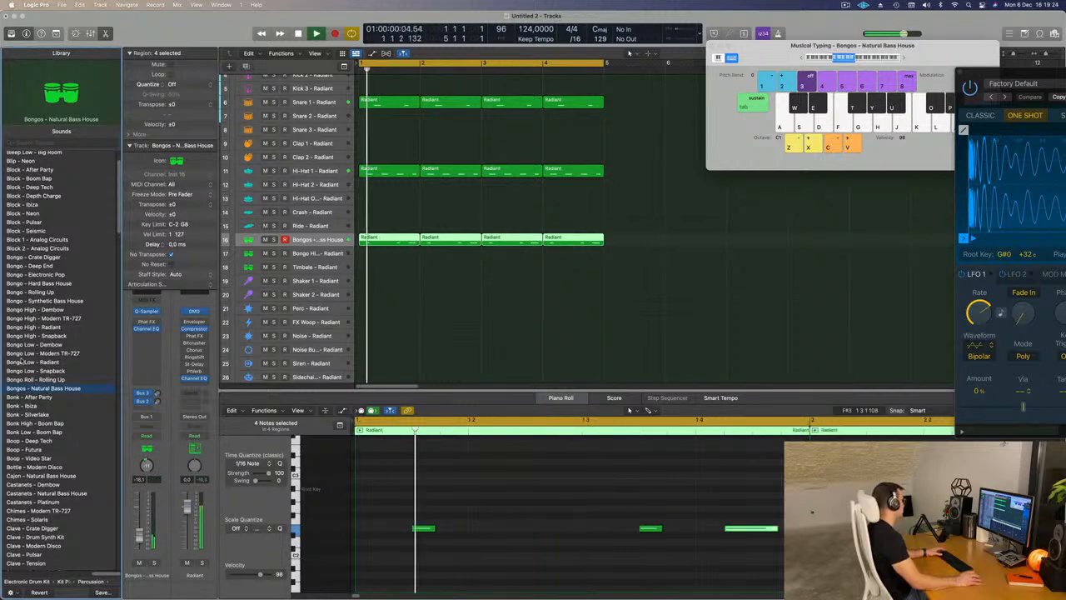
- Look through the percussion sounds for further alternatives while the loop plays
scroll(25, 363, down, 4)
scroll(38, 366, down, 1)
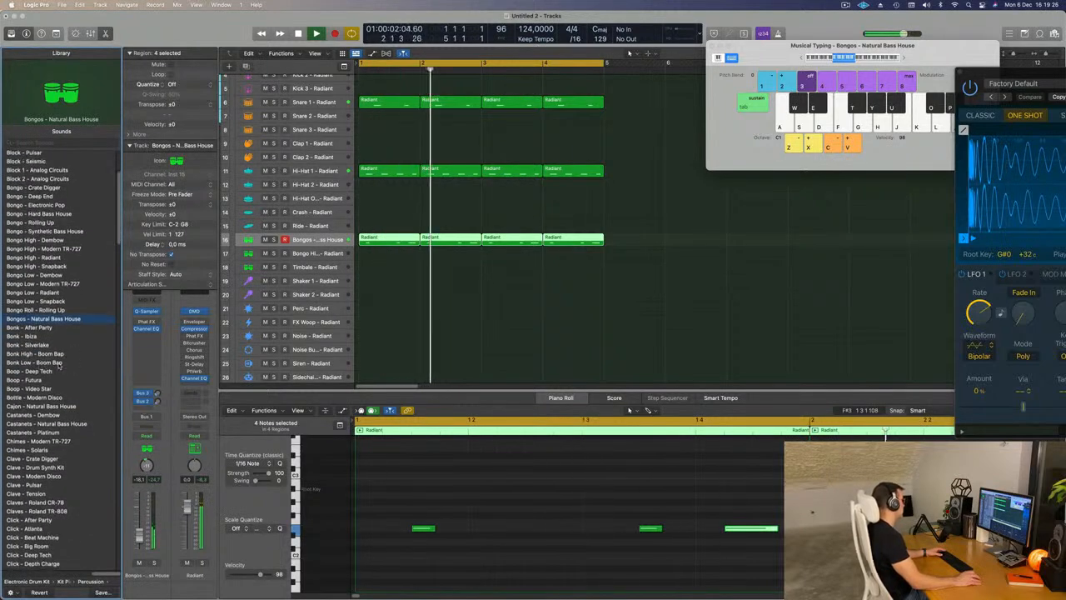
scroll(75, 366, down, 3)
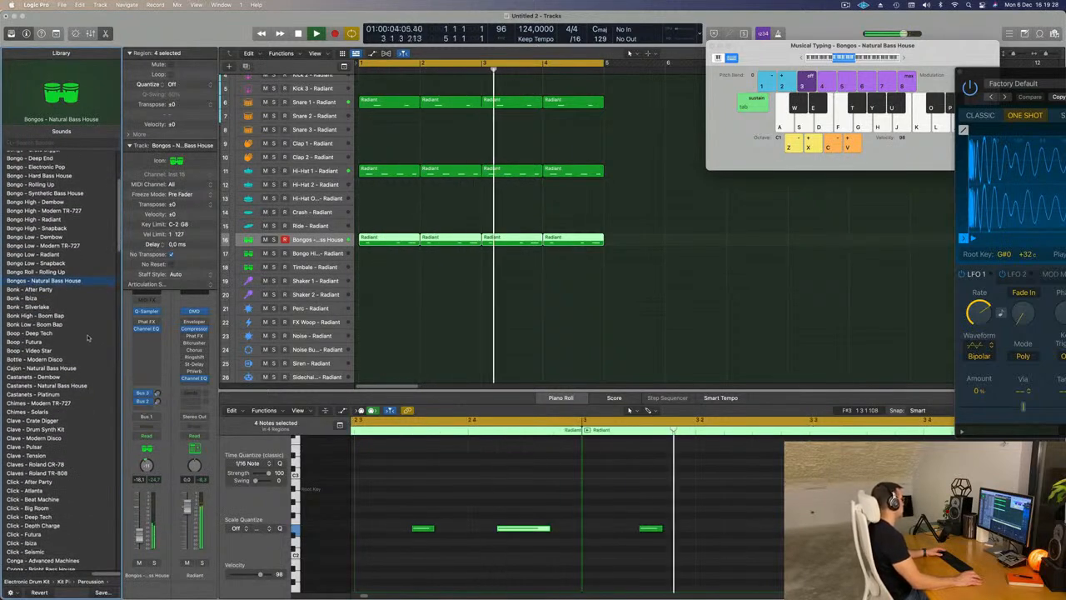
scroll(72, 375, down, 15)
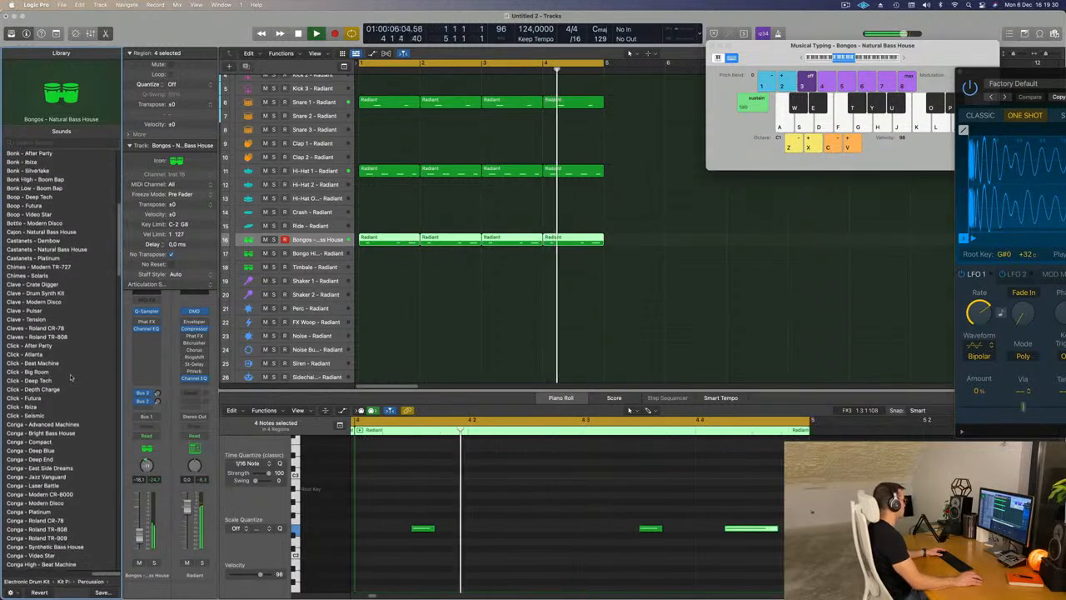
scroll(77, 373, down, 10)
scroll(76, 373, down, 15)
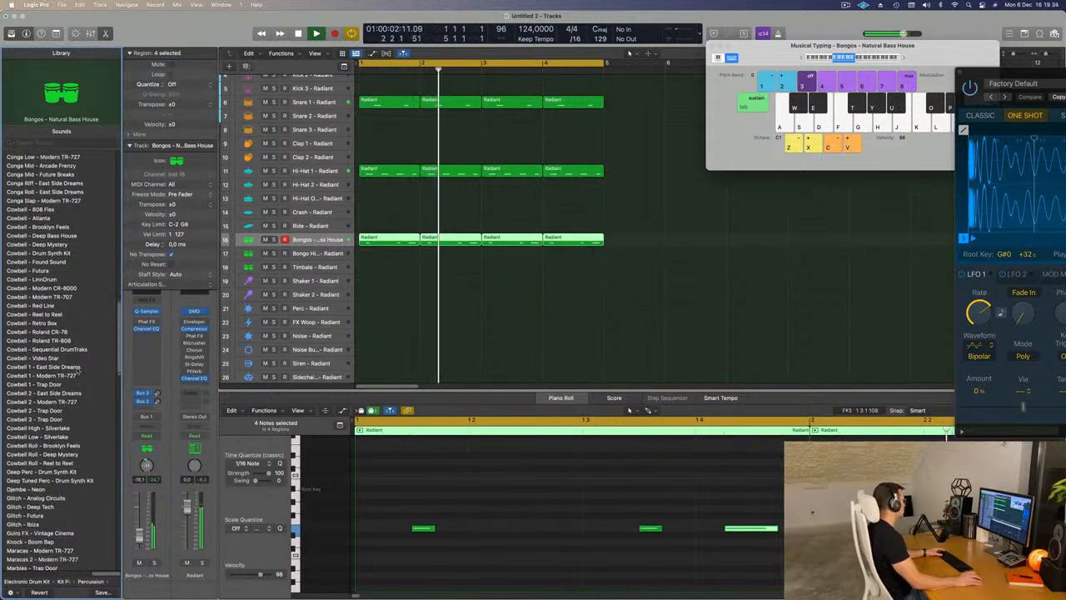
scroll(77, 371, down, 8)
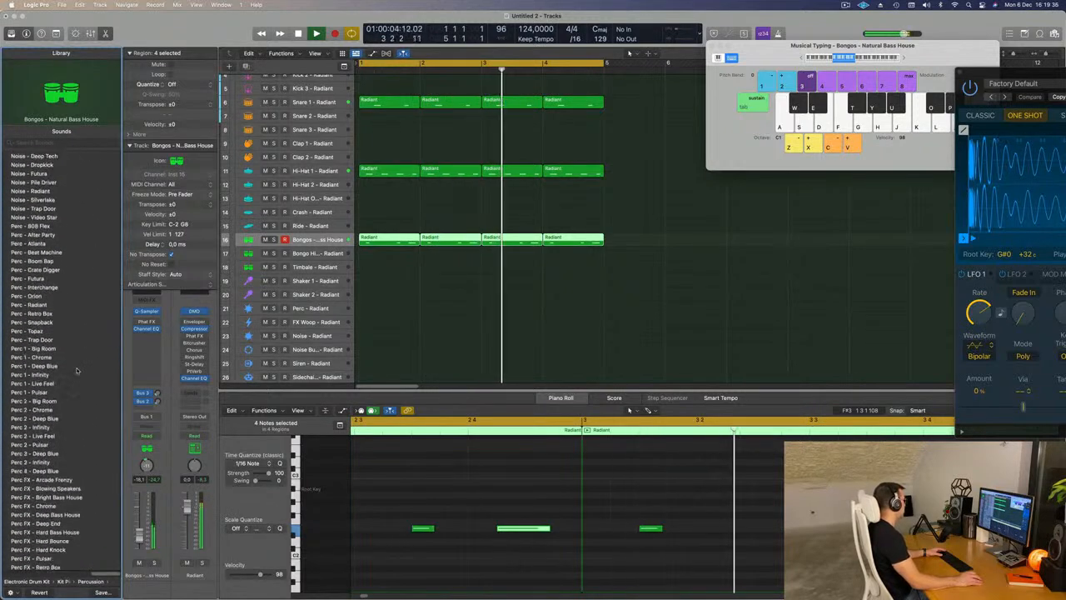
scroll(76, 370, down, 14)
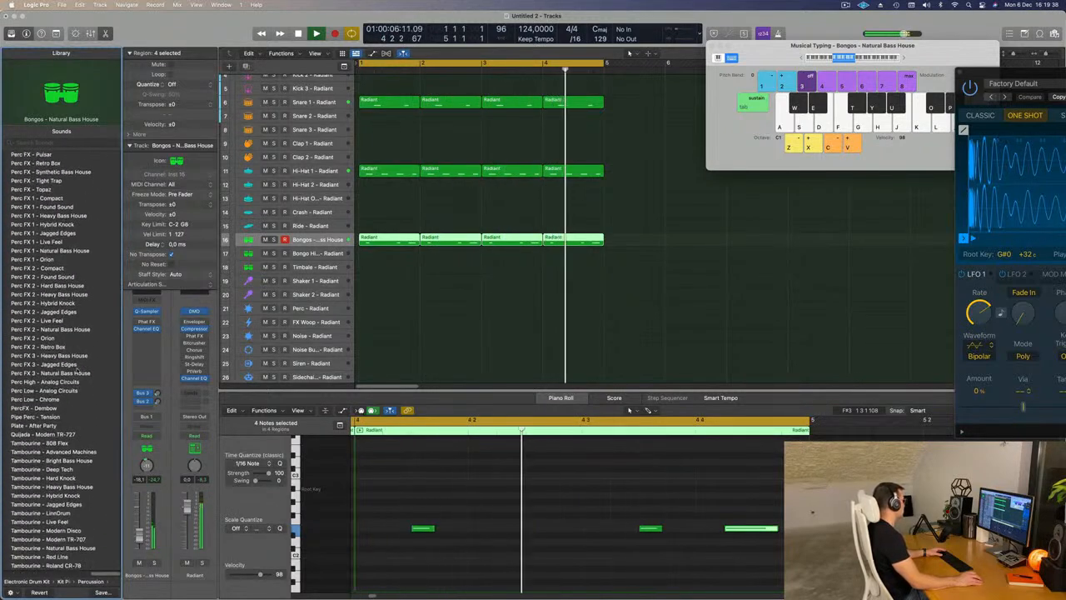
scroll(77, 371, down, 10)
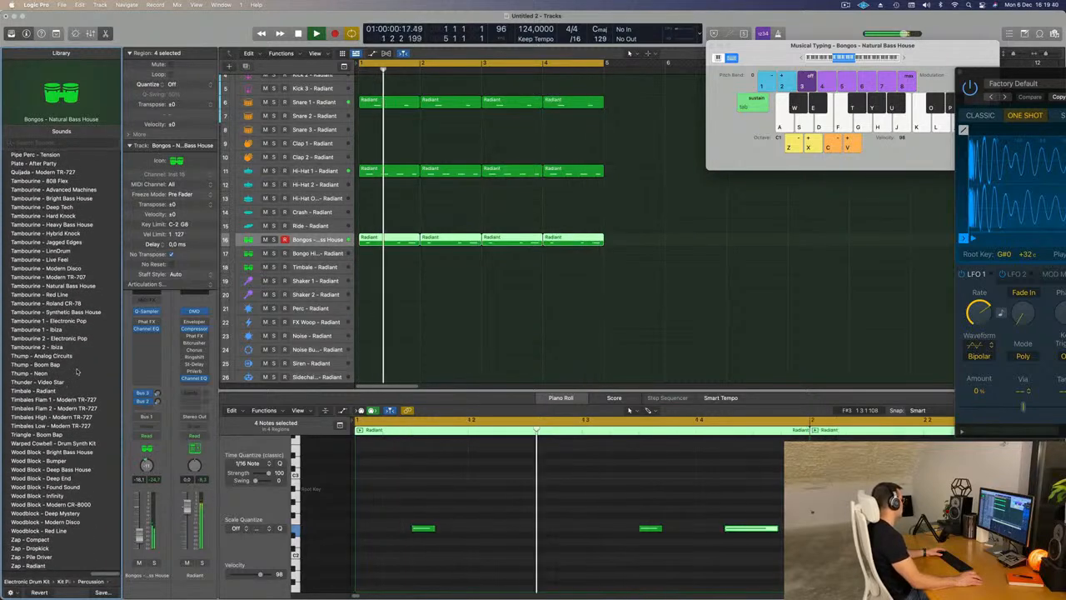
scroll(79, 370, up, 20)
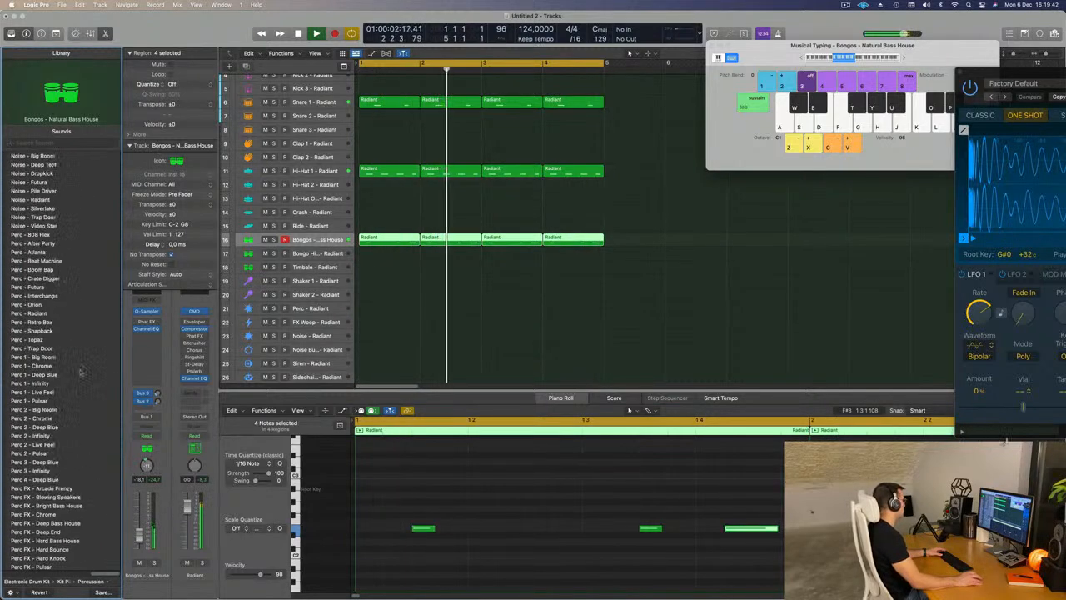
click(408, 312)
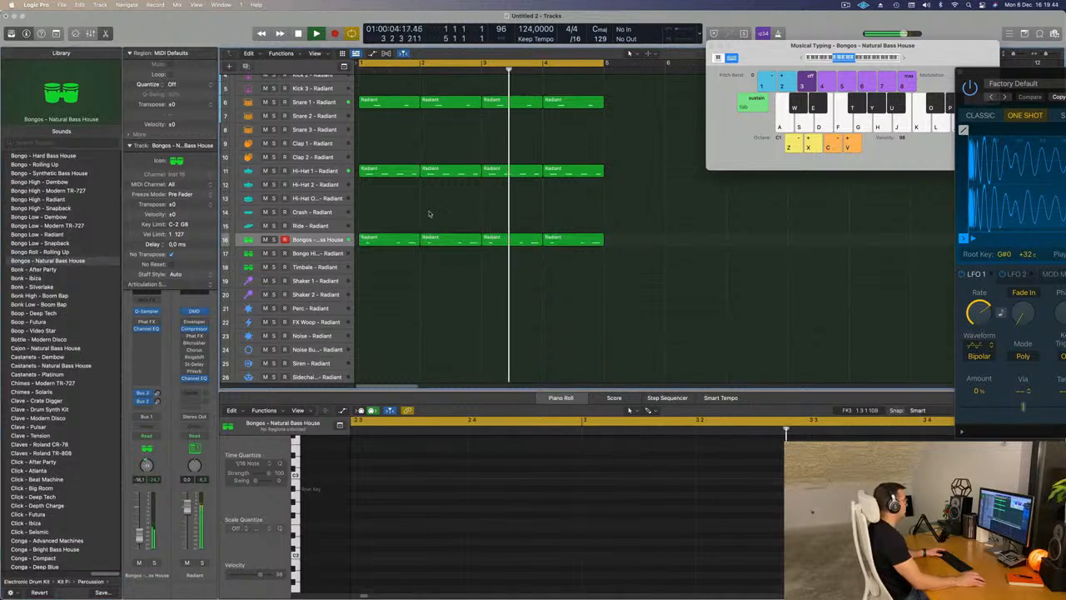
click(407, 236)
- Copy the first Snare 1 region to bar 1 of the Bongo High track and lower its notes by an octave
drag(388, 103, 386, 263)
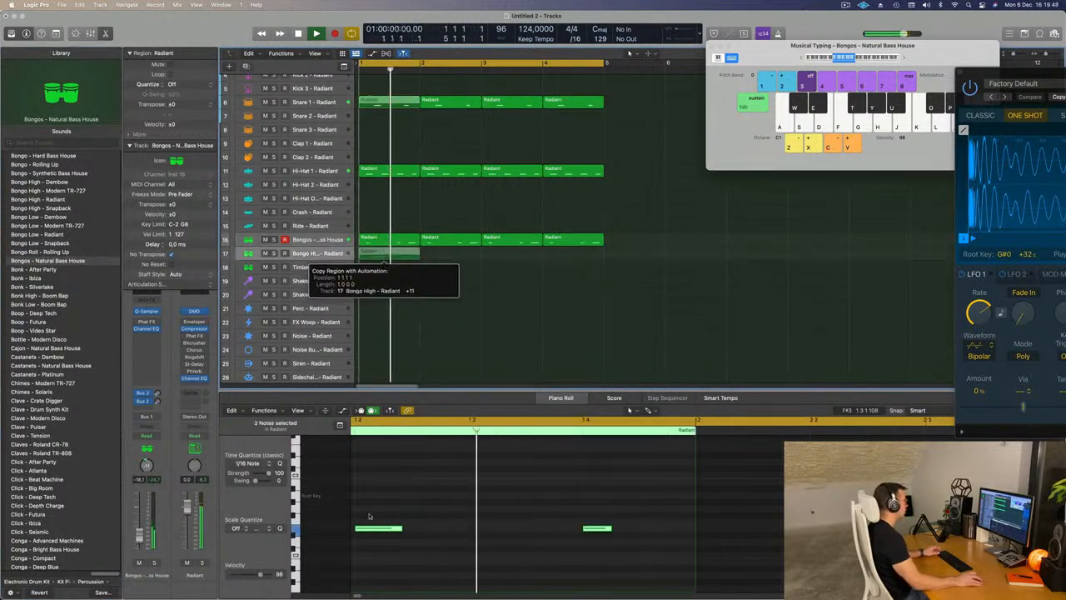
drag(372, 478, 374, 483)
key(alt+Up)
key(alt+Up)
key(alt+Up)
key(alt+Up)
key(alt+Down)
key(alt+Down)
key(alt+Down)
key(alt+Down)
key(alt+shift+Down)
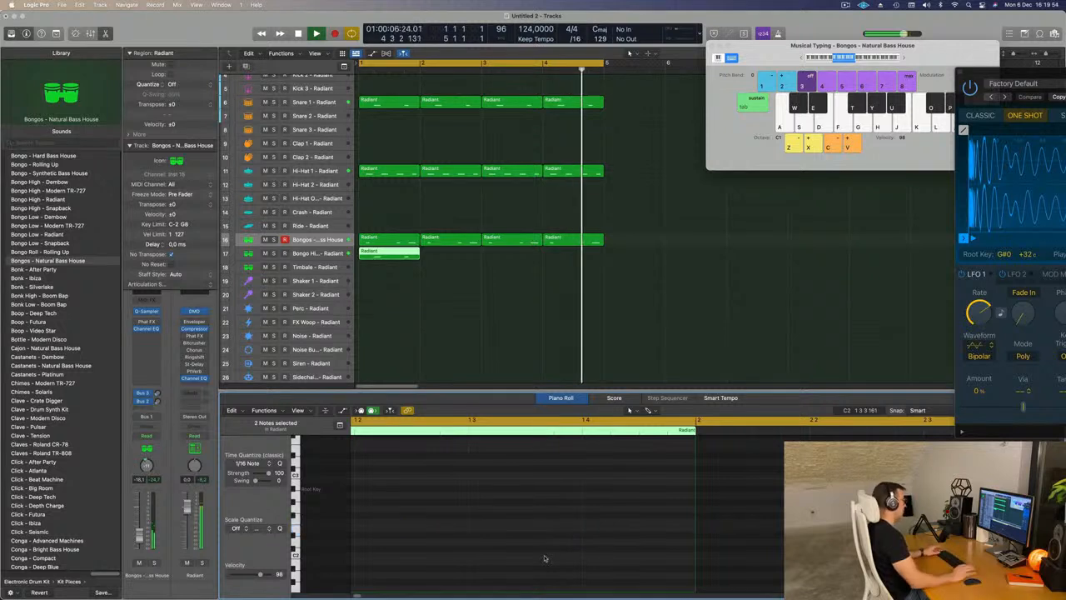
- Change the Bongo High track's sound to Conga Riff - East Side Dreams while the loop plays
click(325, 257)
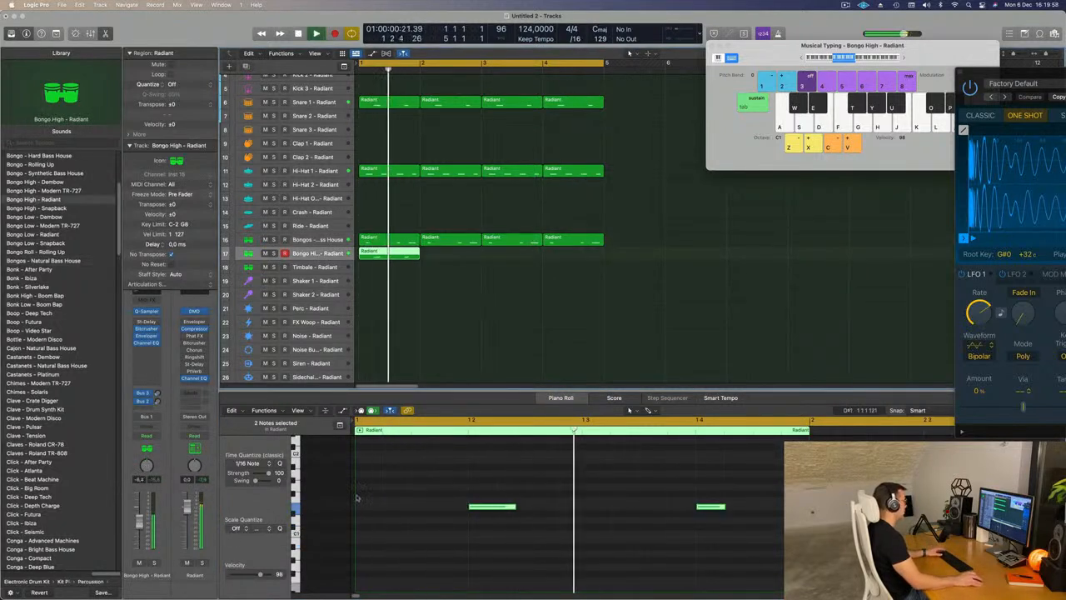
key(space)
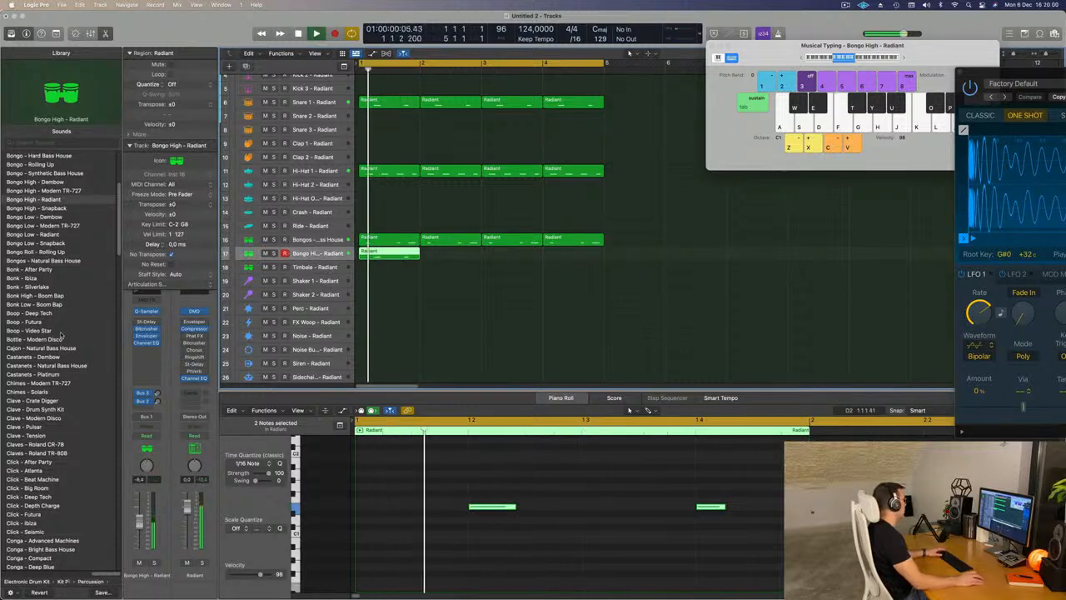
scroll(37, 320, up, 6)
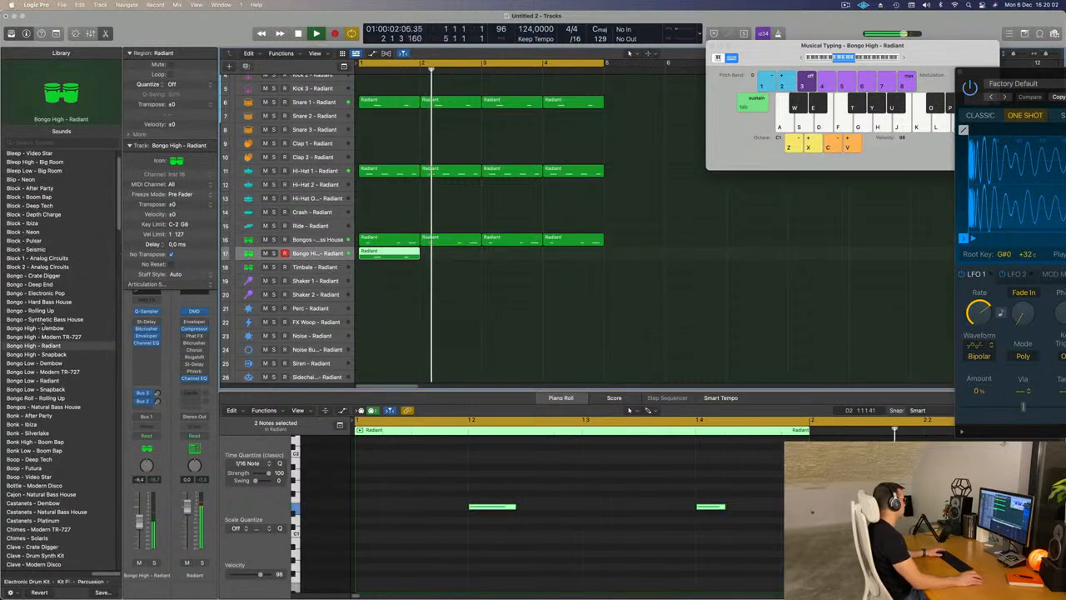
scroll(35, 400, down, 4)
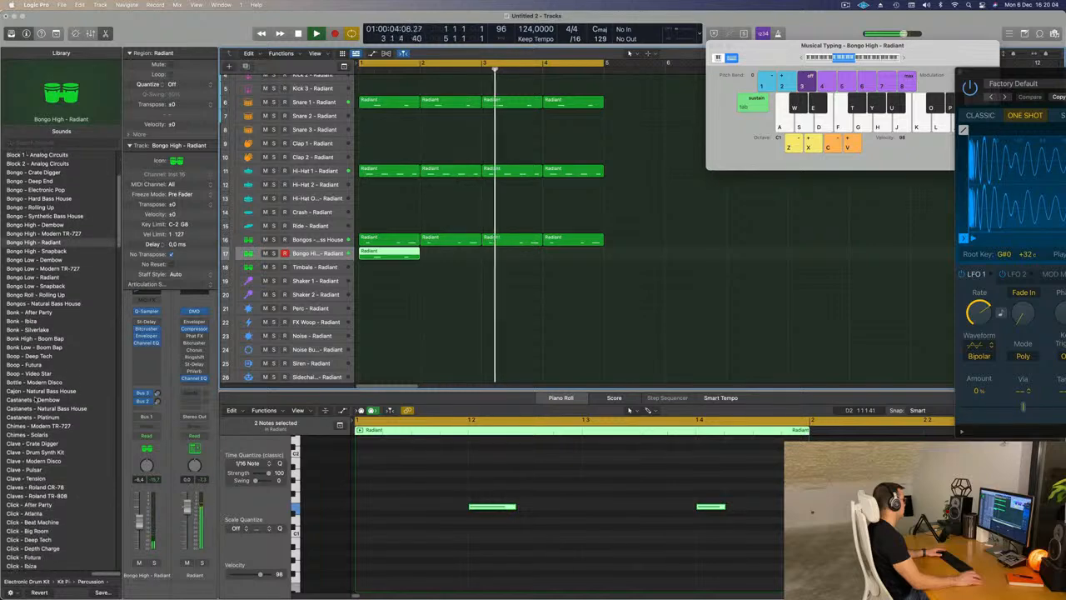
scroll(28, 303, down, 15)
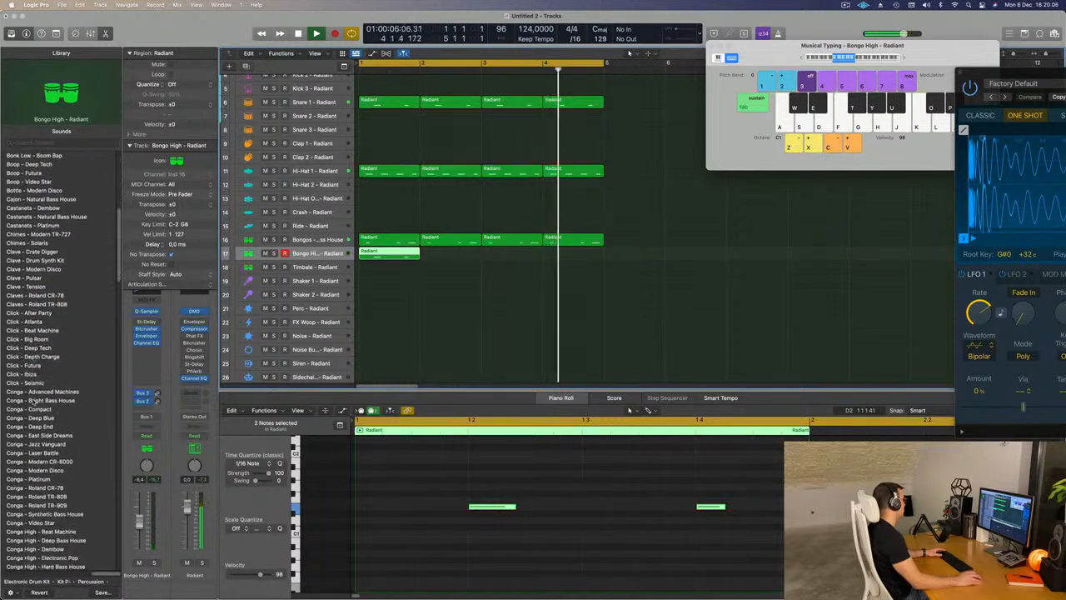
scroll(31, 402, down, 1)
scroll(47, 385, down, 8)
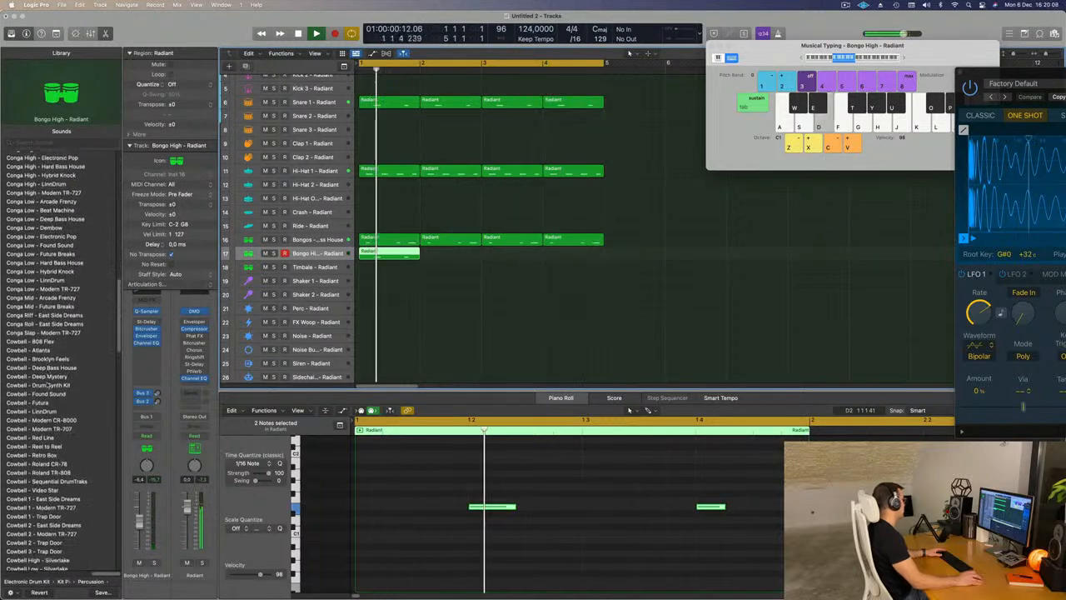
click(30, 310)
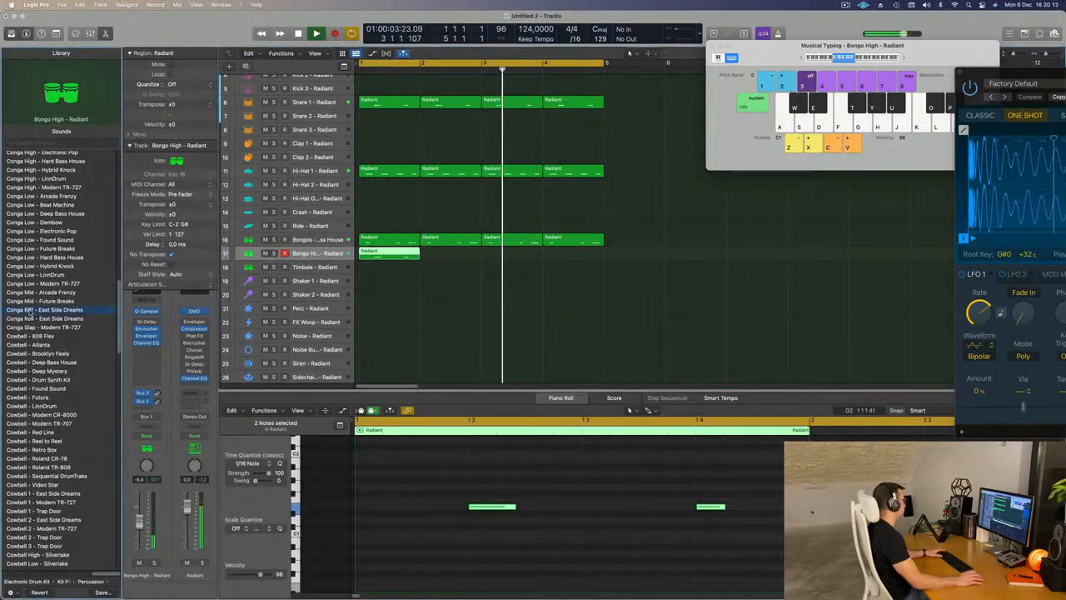
key(Return)
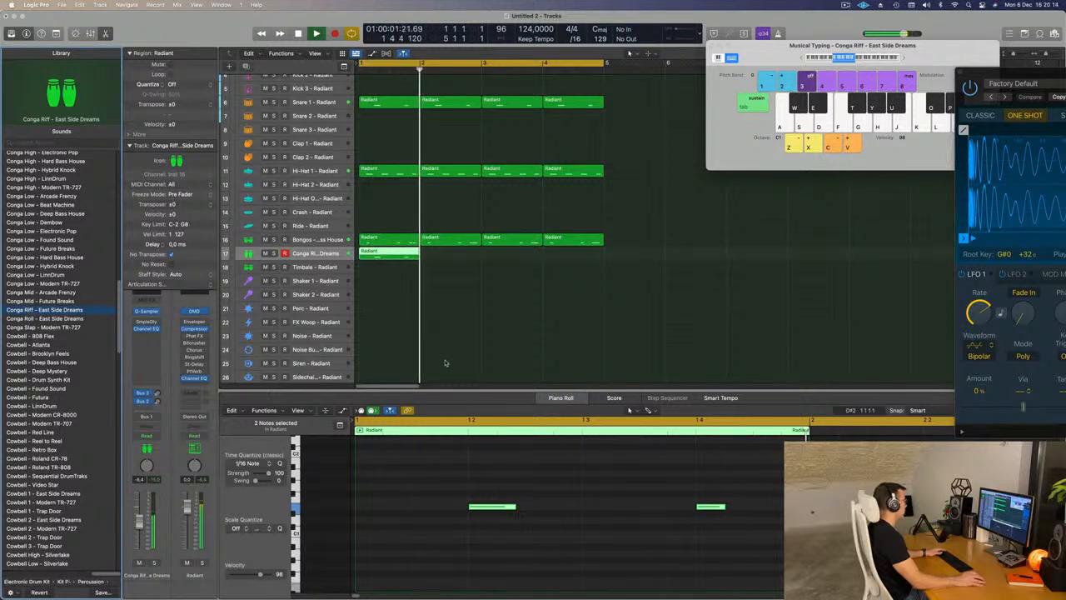
- Repeat the Conga Riff region three times to fill four bars and listen to the loop
click(375, 258)
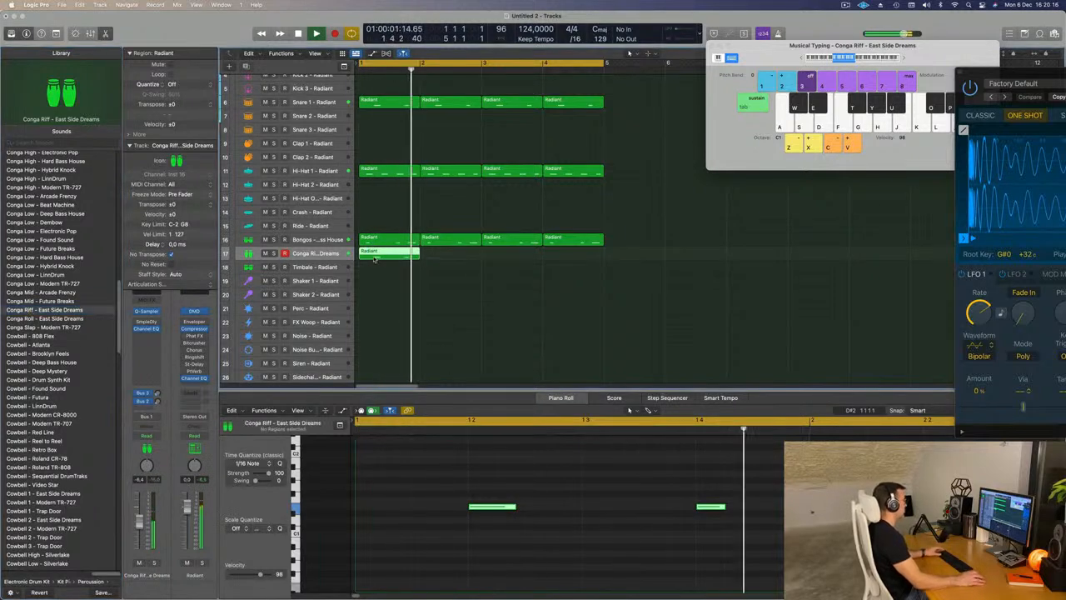
key(super+r)
key(super+r)
key(super+r)
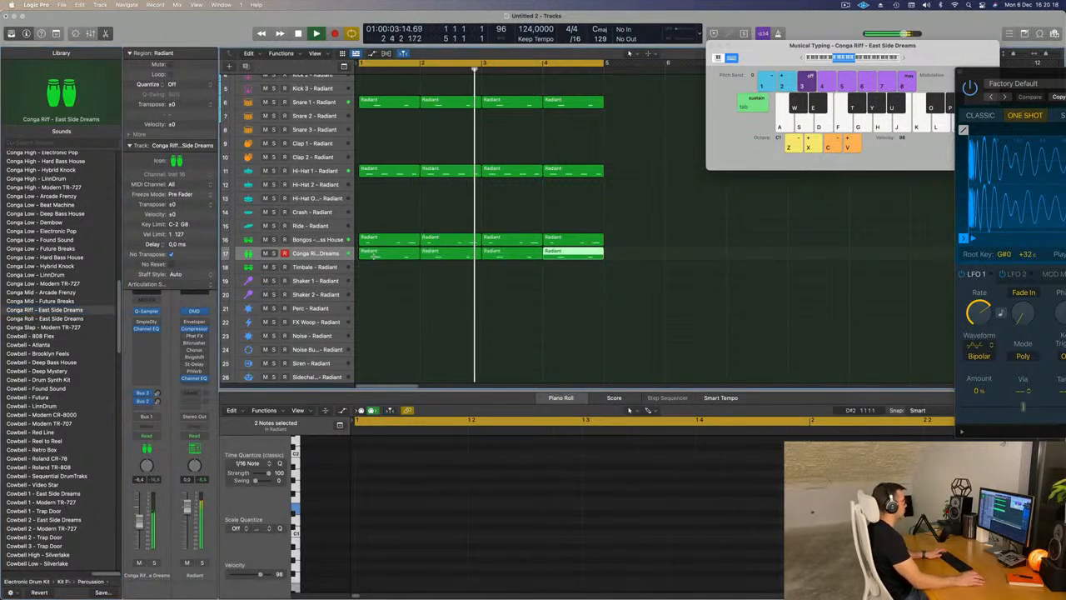
click(395, 294)
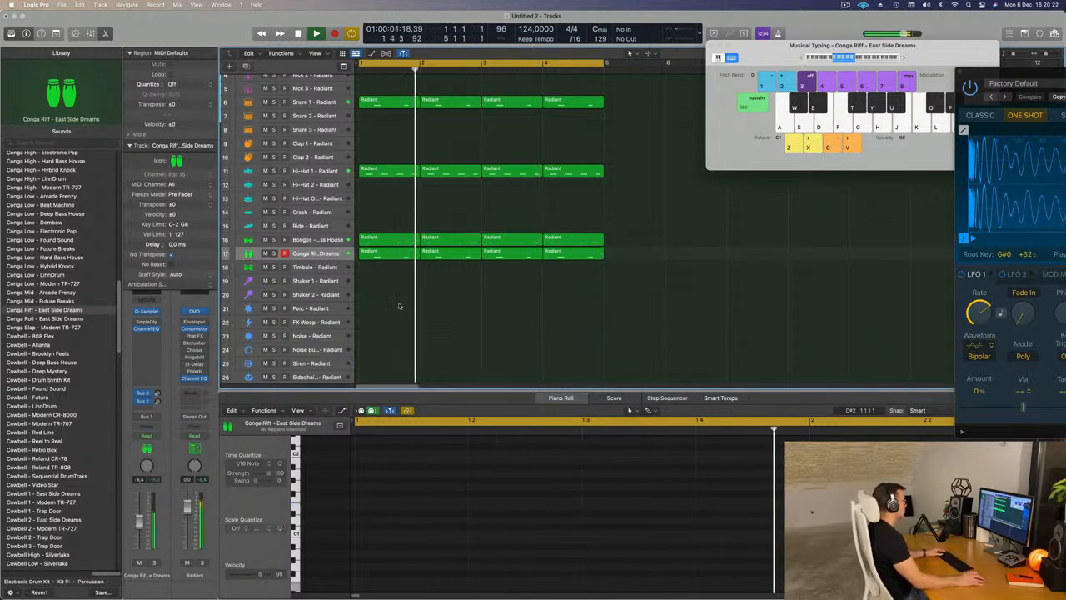
click(318, 255)
key(Return)
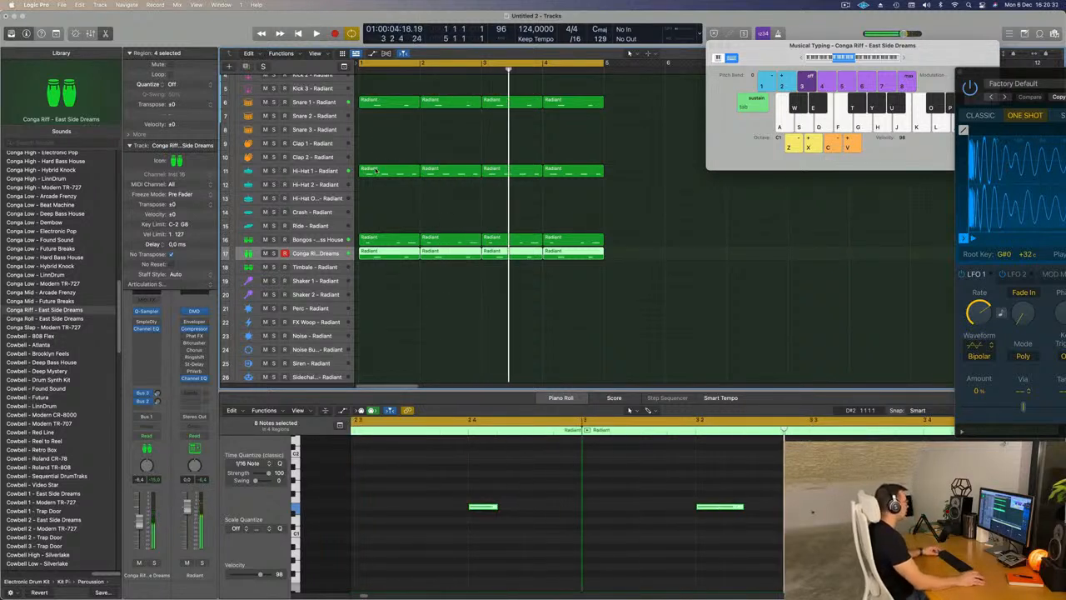
- Copy the first Hi-Hat 1 region to Hi-Hat 2 and rework it into a sixteenth-note pattern that skips the offbeats
drag(375, 170, 374, 184)
click(443, 508)
drag(458, 506, 363, 513)
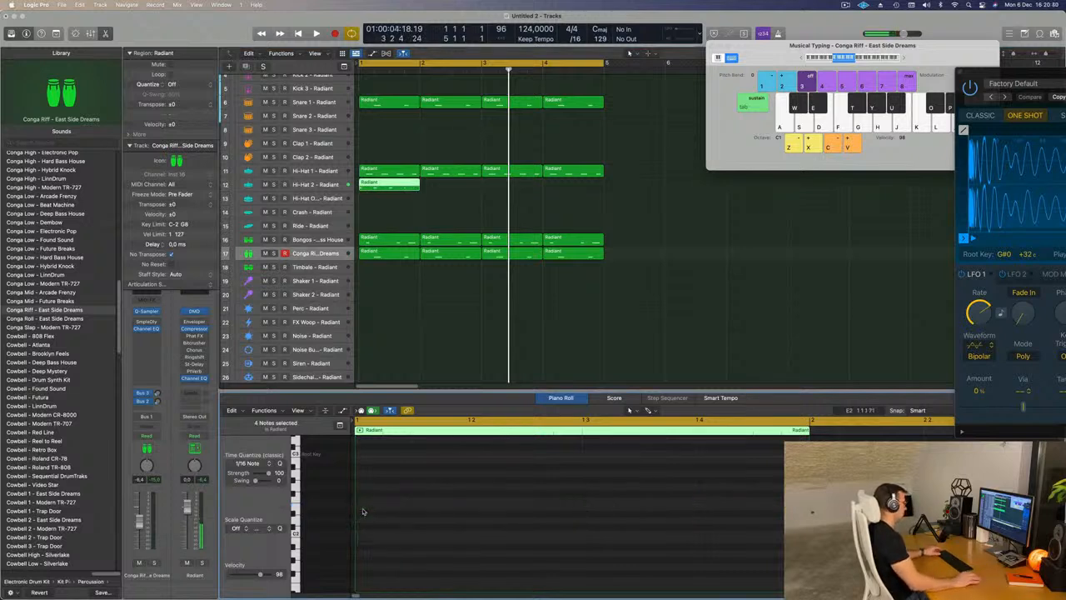
key(space)
scroll(380, 516, up, 3)
drag(386, 534, 446, 539)
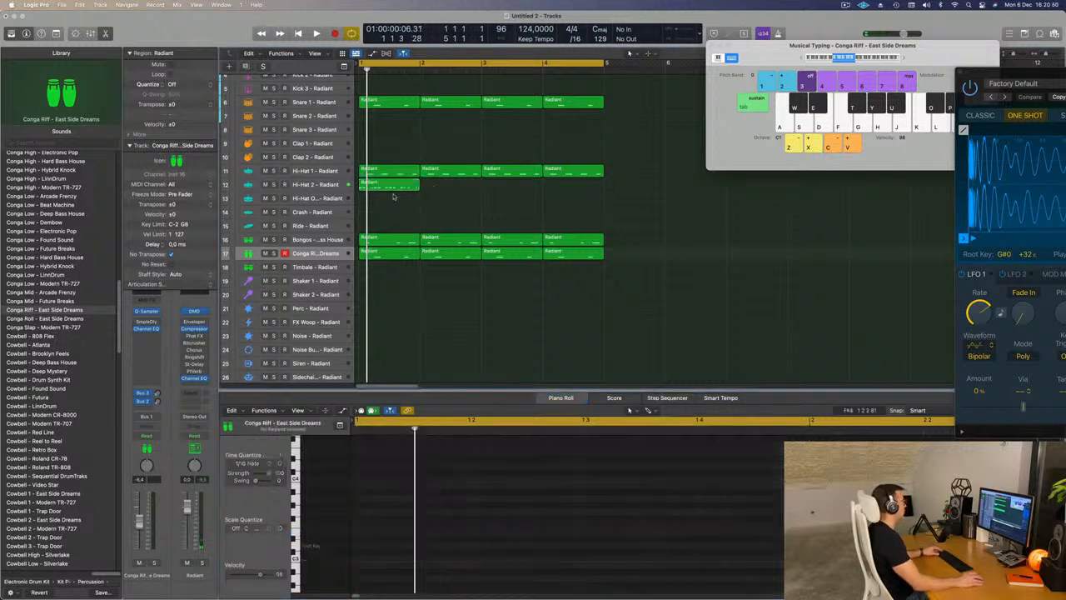
- Repeat the Hi-Hat 2 region three times to fill four bars, play the loop, and select the Hi-Hat 2 track
key(super+r)
key(super+r)
key(super+r)
key(space)
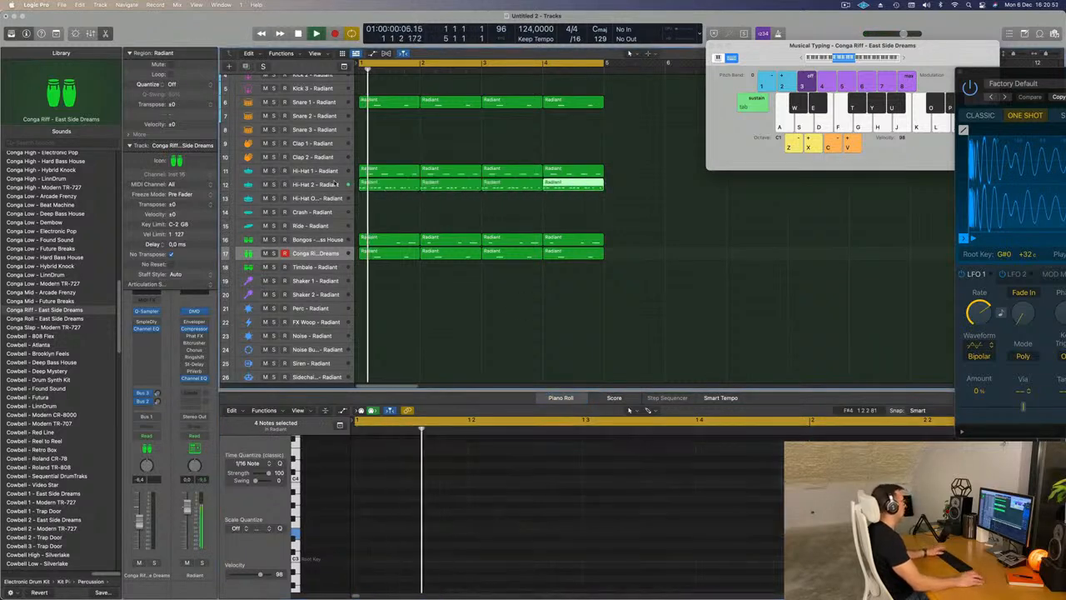
click(342, 182)
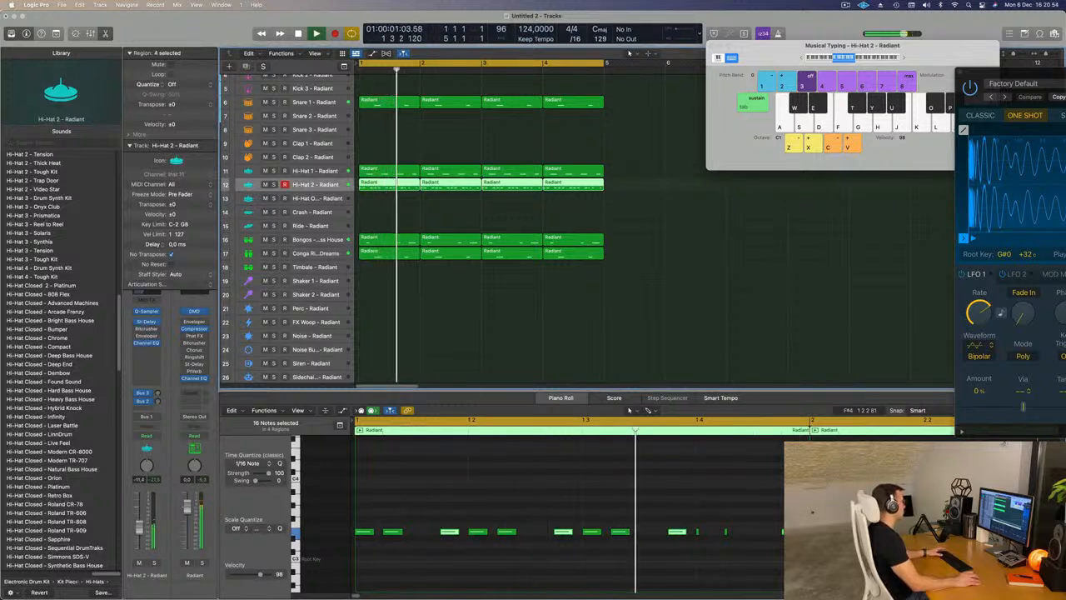
- Try copying the selected Hi-Hat 2 notes one sixteenth earlier onto the offbeats, and undo it after listening
drag(419, 532, 420, 535)
key(space)
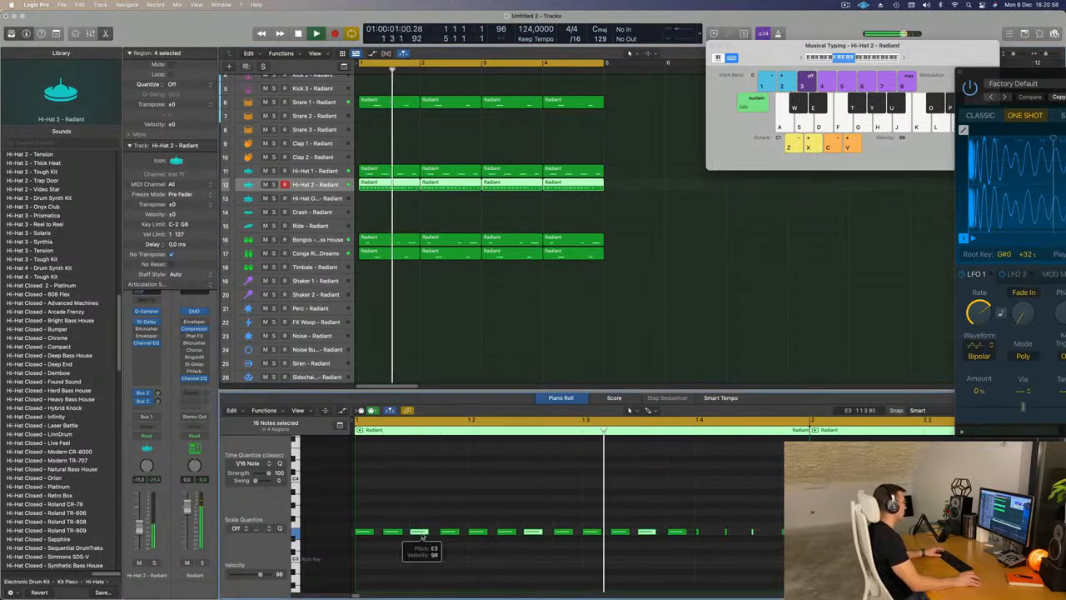
key(super+z)
key(space)
key(space)
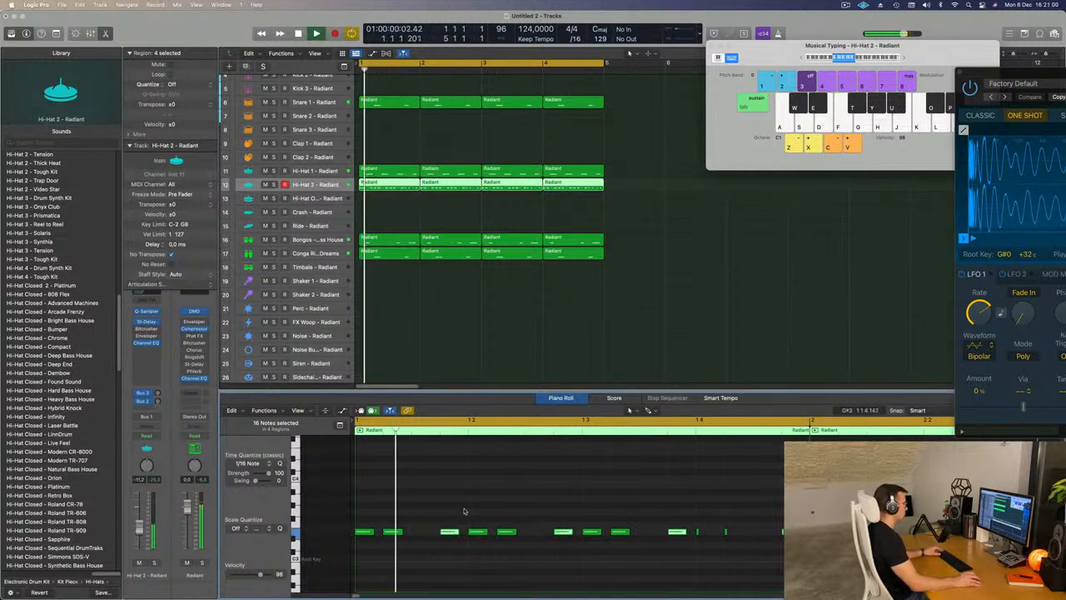
- Lengthen the three short notes in the last beat of the first Hi-Hat 2 region and play the loop from the start
key(super+Left)
drag(659, 520, 760, 553)
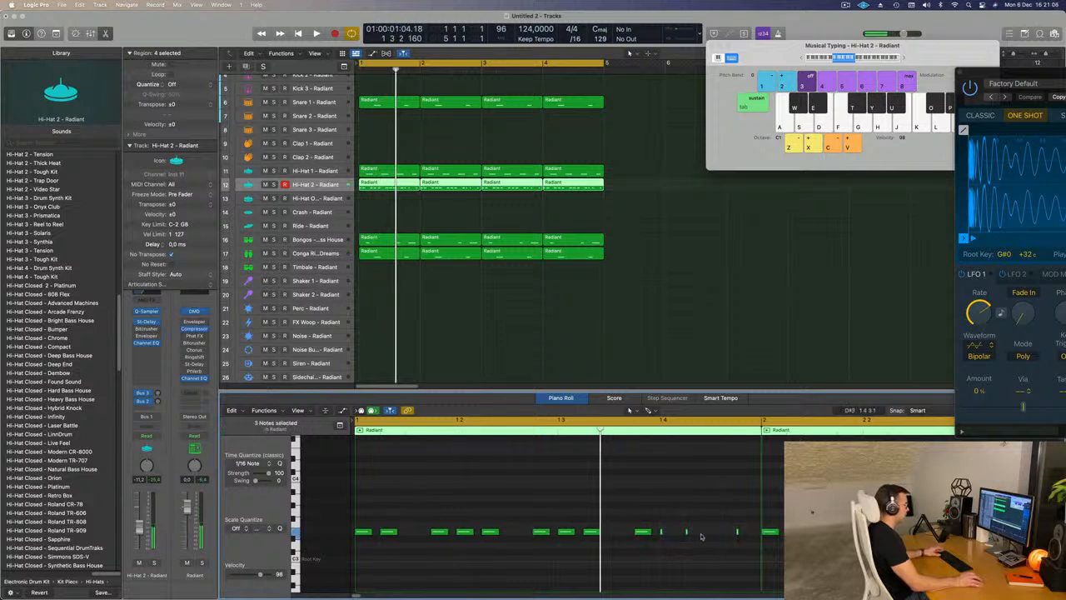
mouse_move(688, 532)
mouse_down()
mouse_move(704, 533)
mouse_move(695, 530)
mouse_up()
click(311, 187)
key(Return)
key(Return)
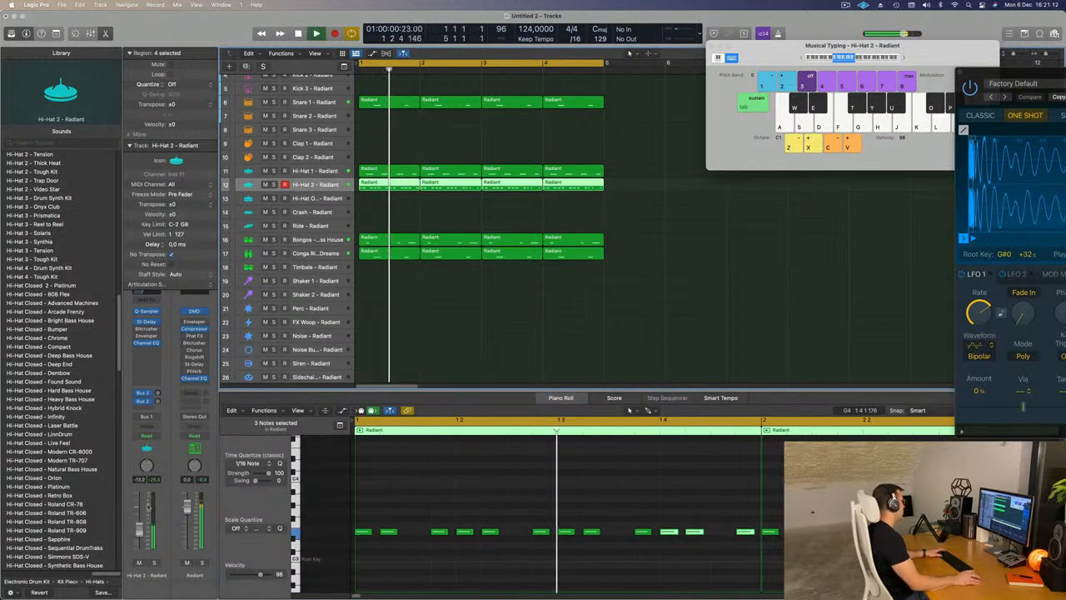
- Audition Hi-Hat Closed 2 - Platinum on the Hi-Hat 2 track and load Hi-Hat Closed - Advanced Machines in its place
scroll(29, 414, down, 5)
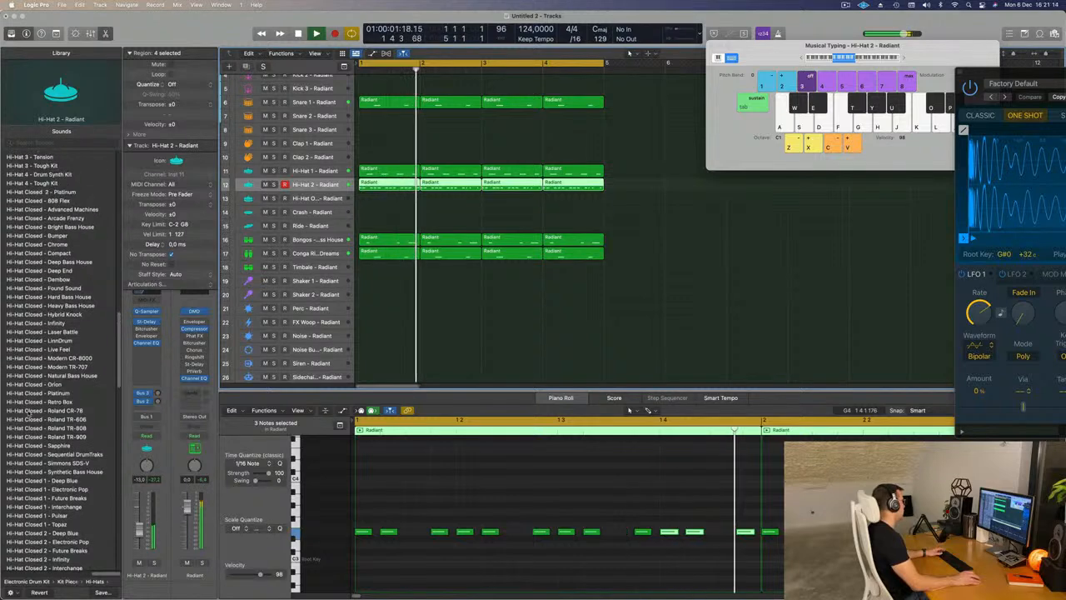
scroll(34, 408, up, 4)
scroll(42, 289, up, 15)
scroll(60, 293, down, 8)
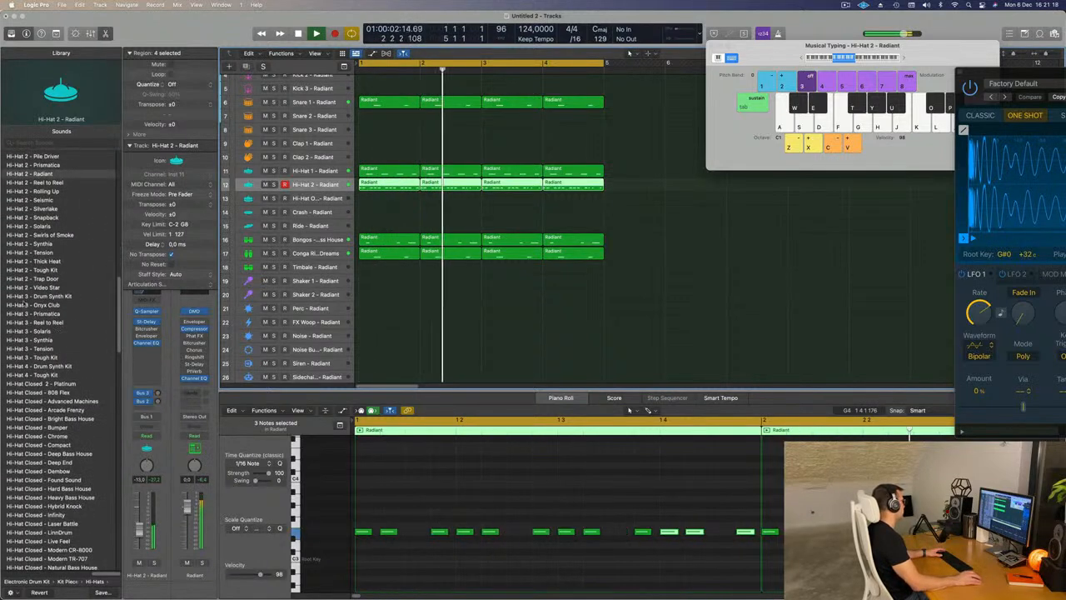
click(50, 383)
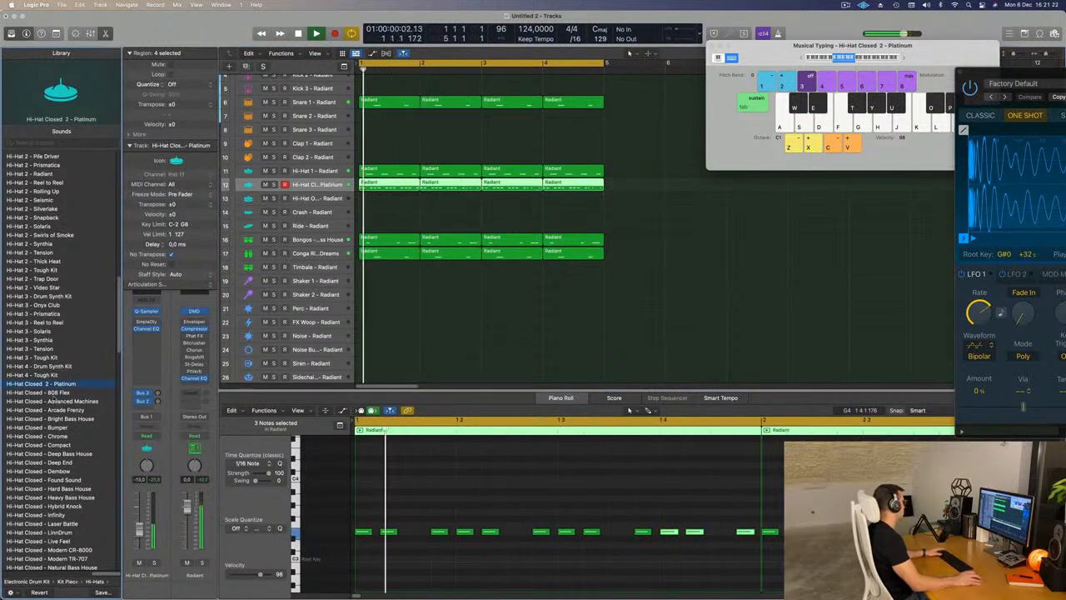
click(60, 403)
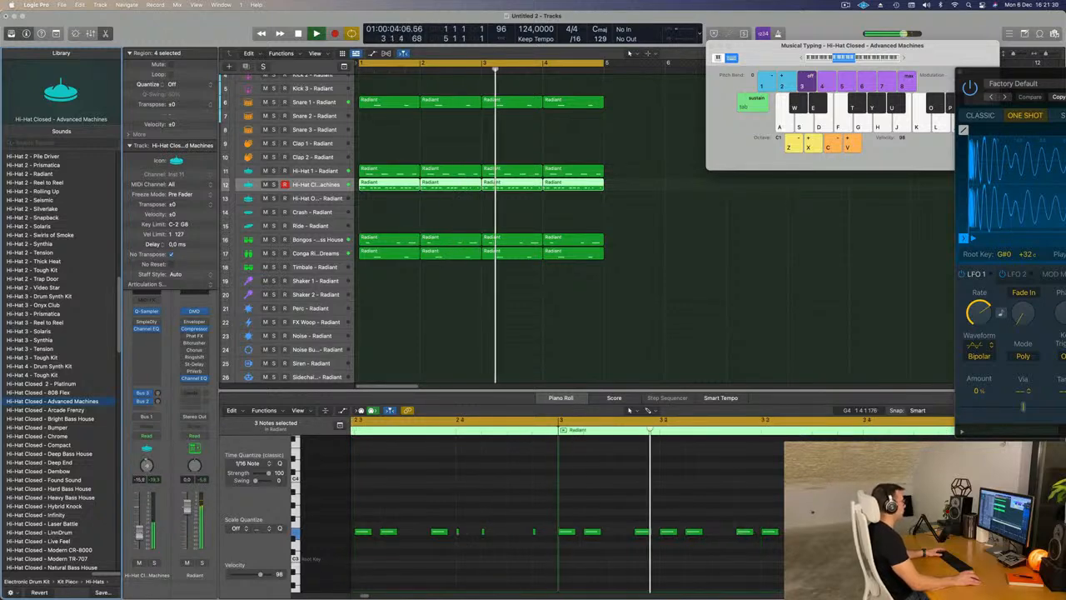
- Select the Bongos track and set its volume to -23.0 dB while the loop plays
scroll(531, 342, up, 3)
scroll(531, 343, up, 3)
scroll(545, 171, down, 2)
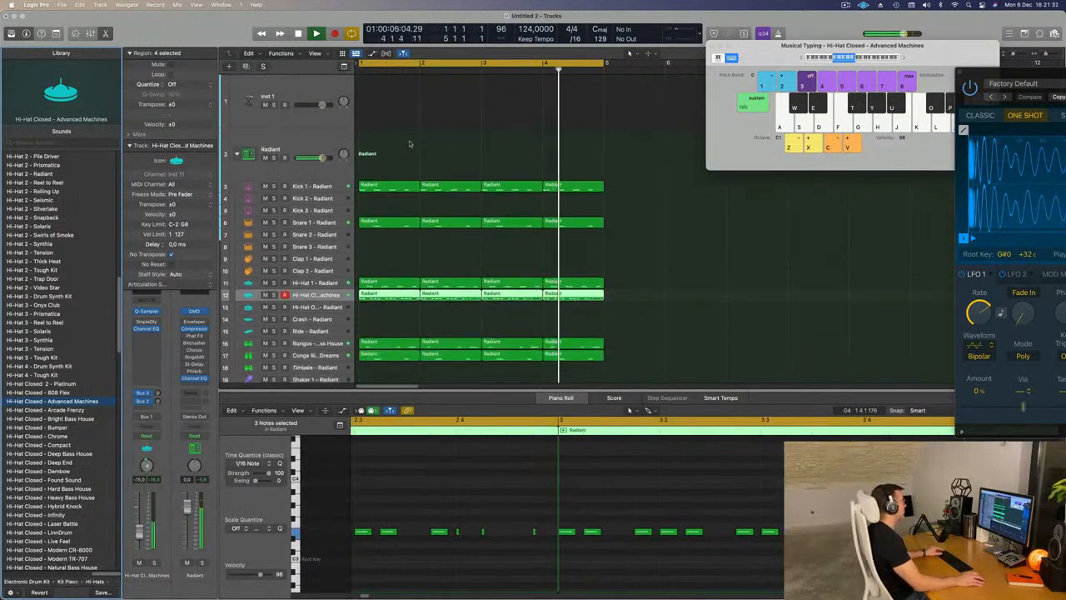
click(692, 279)
scroll(667, 286, down, 1)
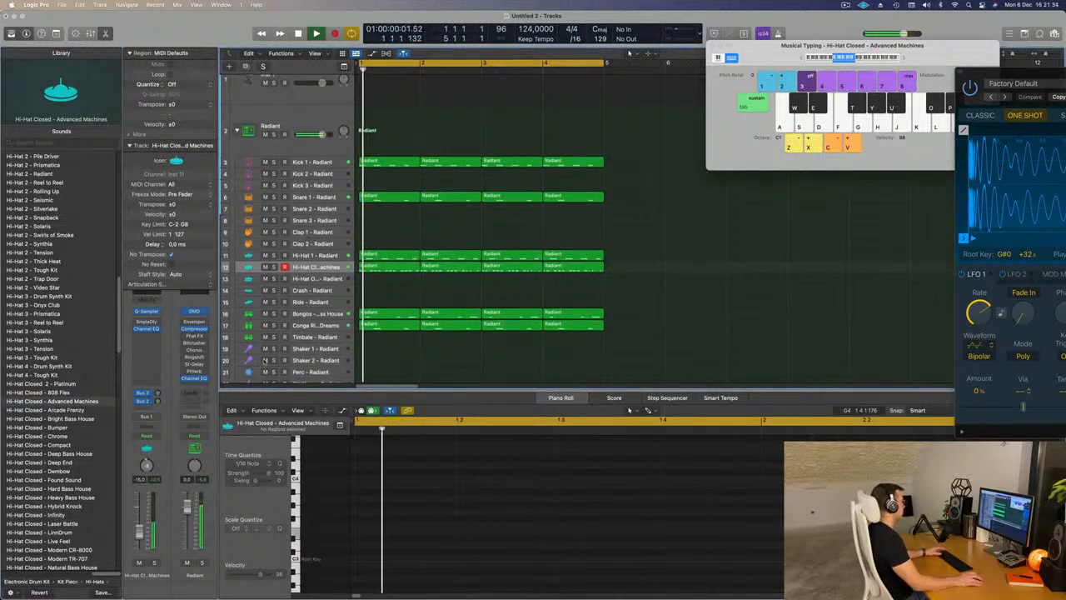
click(317, 314)
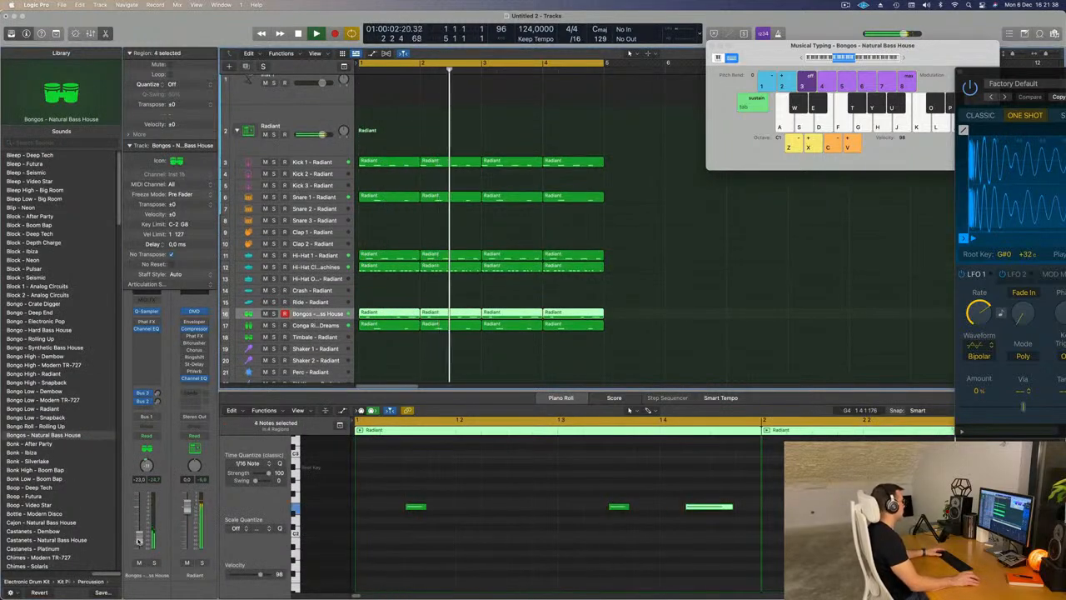
scroll(531, 148, up, 2)
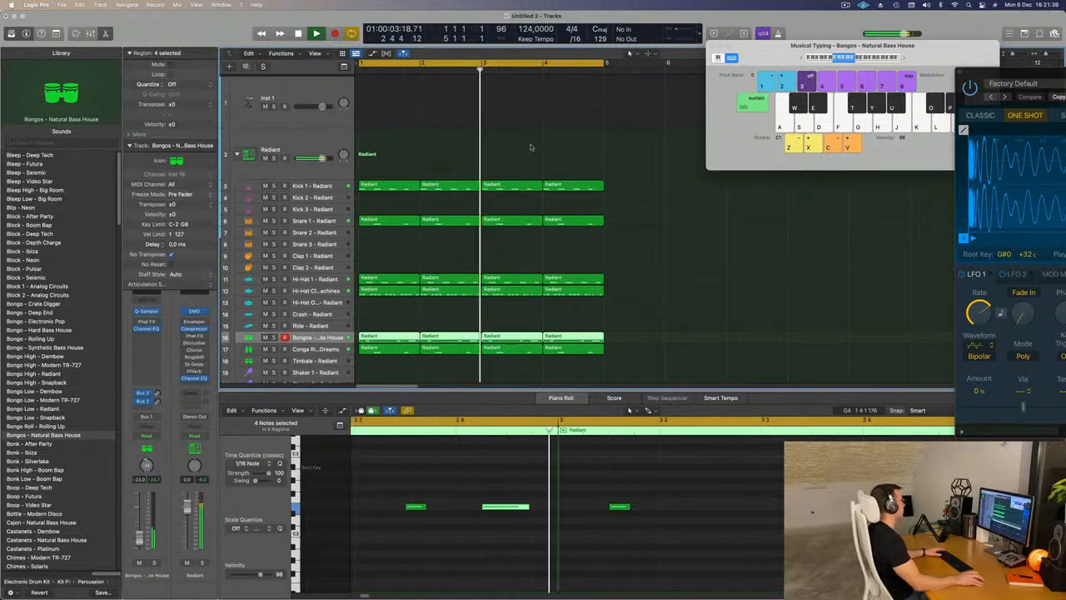
- Load the Alchemy synthesizer on the Inst 1 track and position its window over the arrangement
click(297, 88)
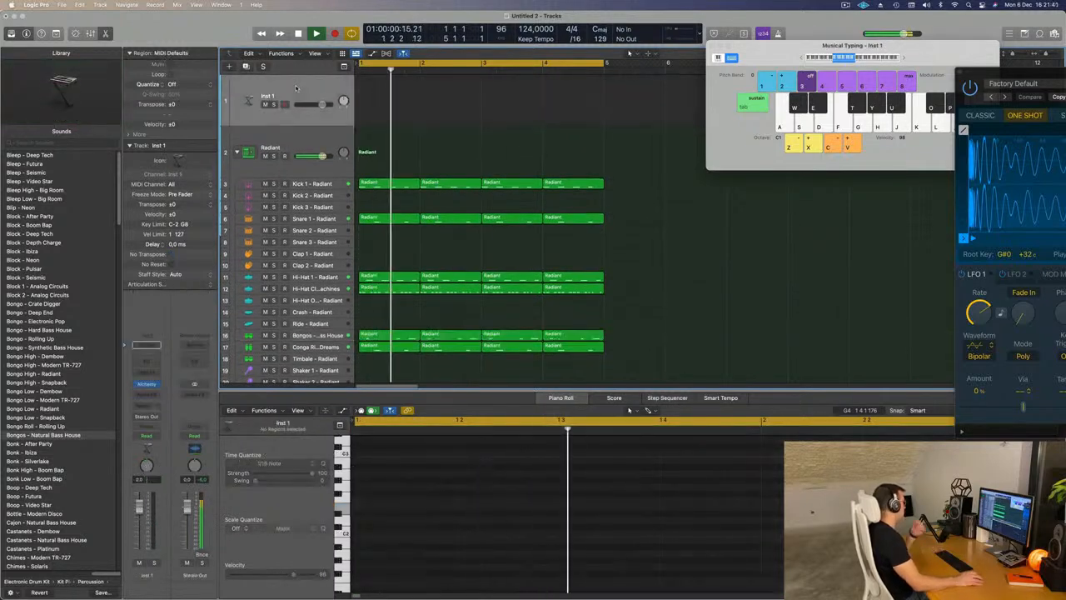
click(148, 385)
drag(575, 135, 615, 192)
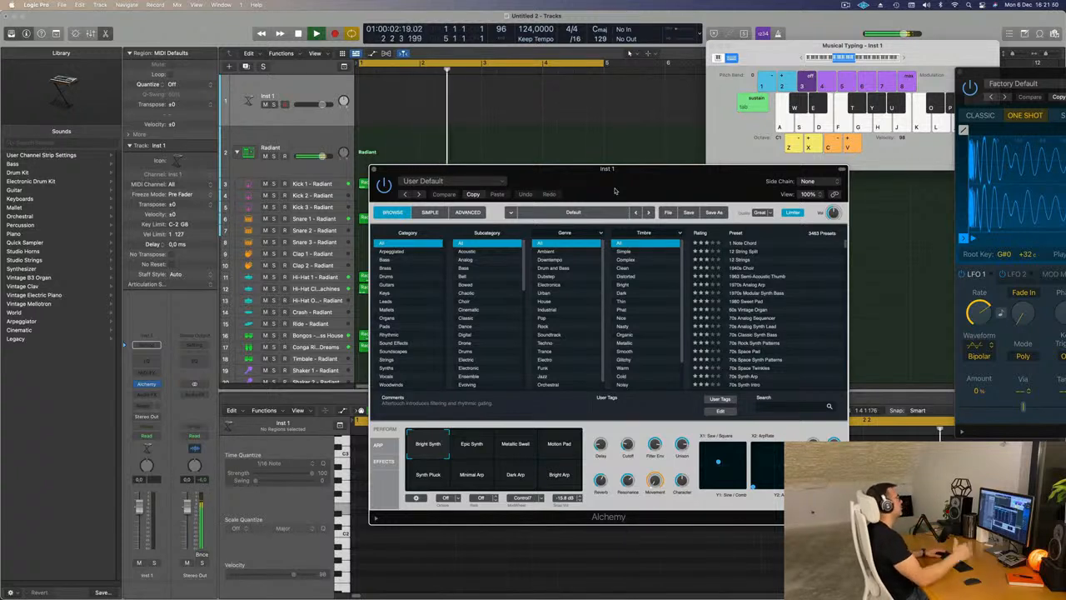
drag(614, 191, 573, 156)
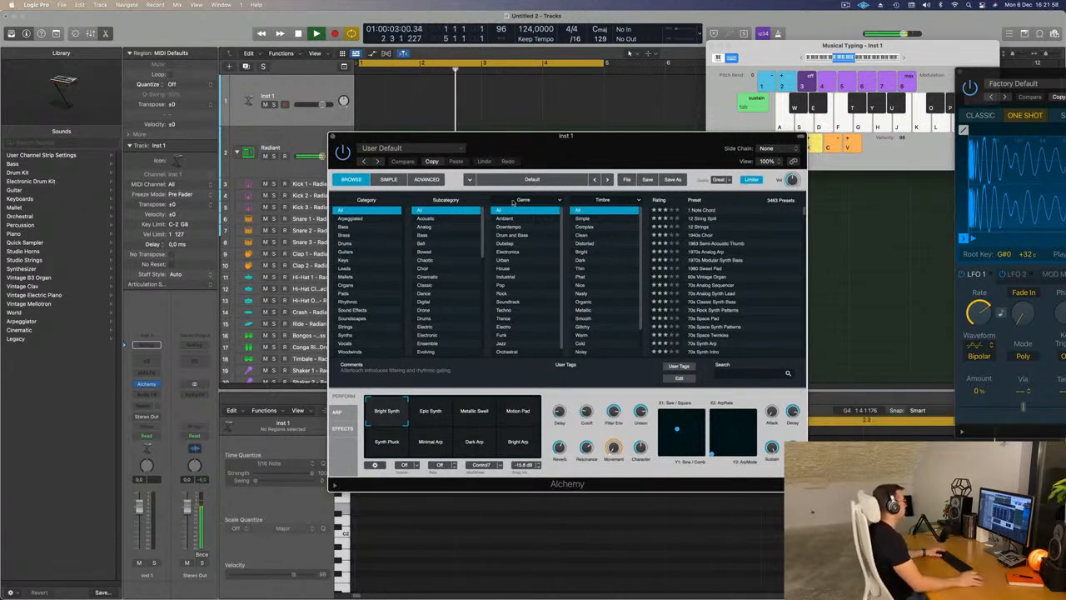
- Filter the Alchemy presets to the Bass category with the Simple timbre and browse the matching presets
click(350, 234)
click(351, 228)
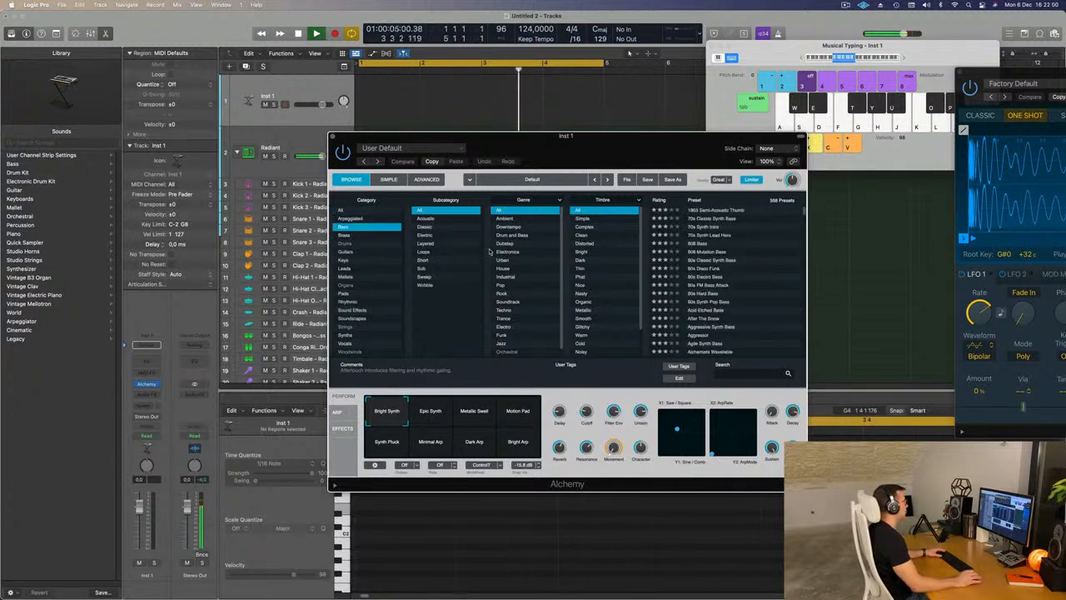
click(581, 218)
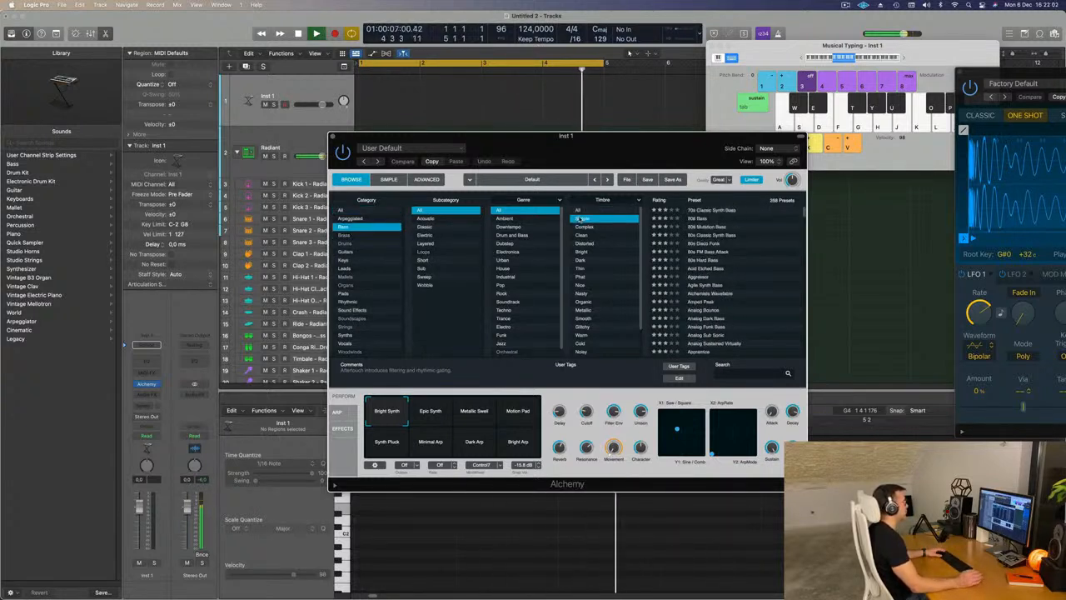
scroll(747, 251, down, 5)
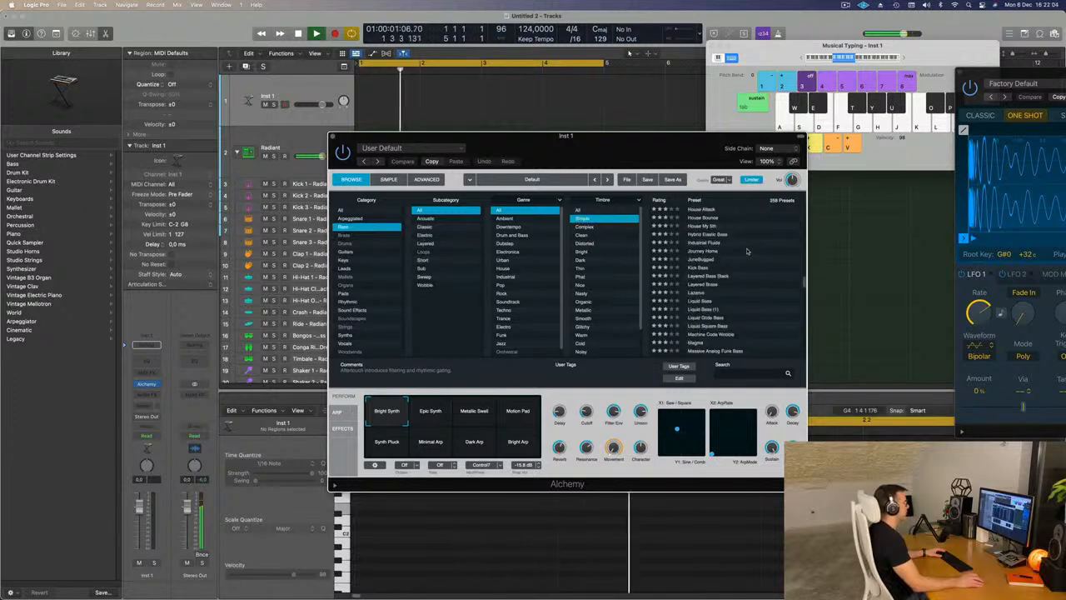
- Audition the Layered Brass preset with G1 notes over the loop, trying its Snappy, Unison and Unison Dirt variations
click(692, 285)
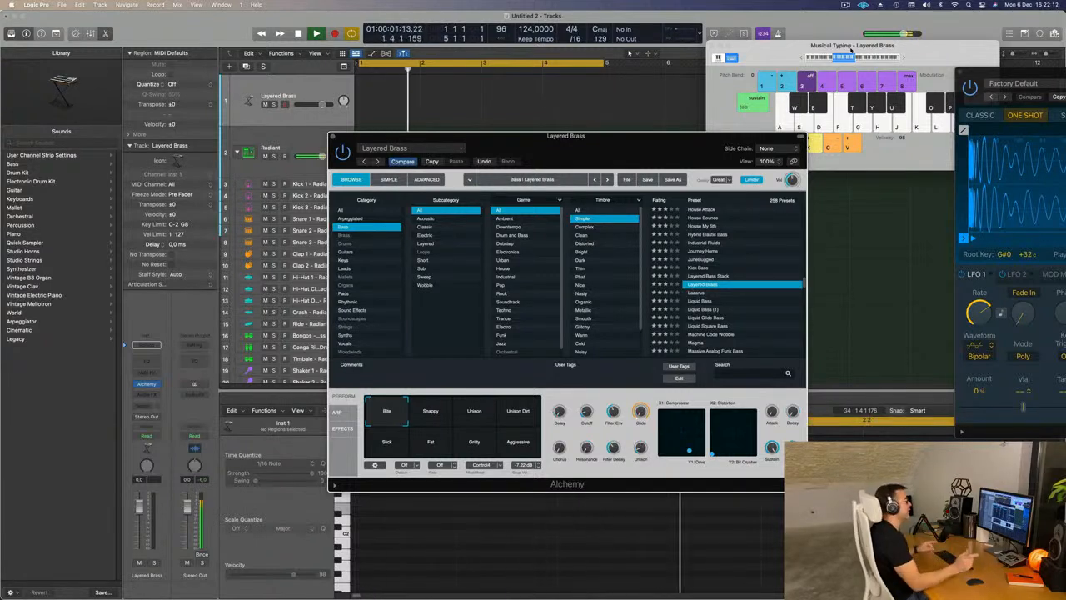
drag(771, 60, 723, 60)
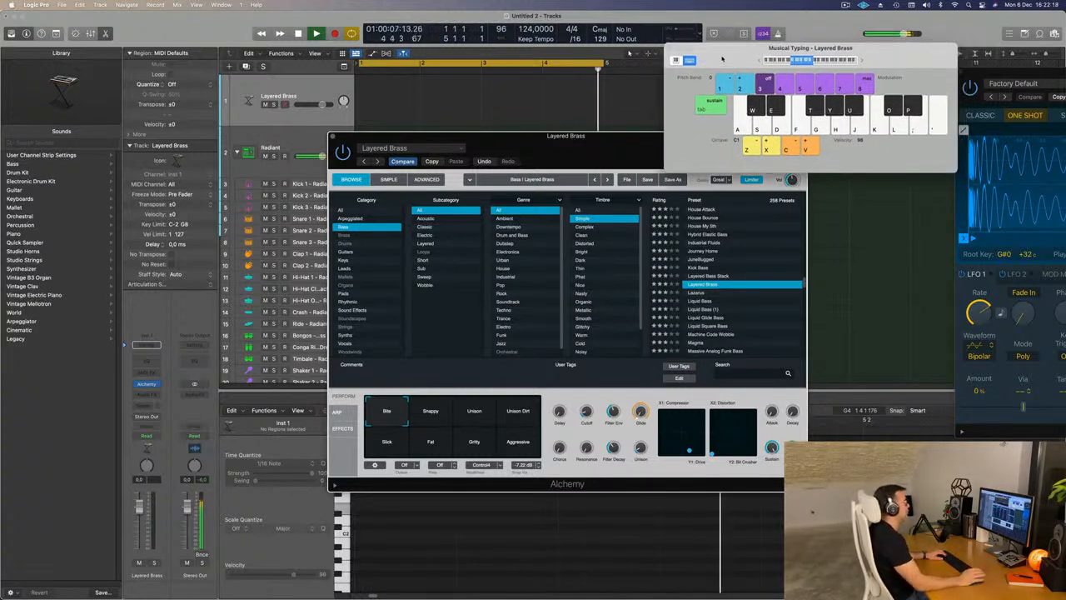
key(g)
key(g)
drag(590, 133, 614, 75)
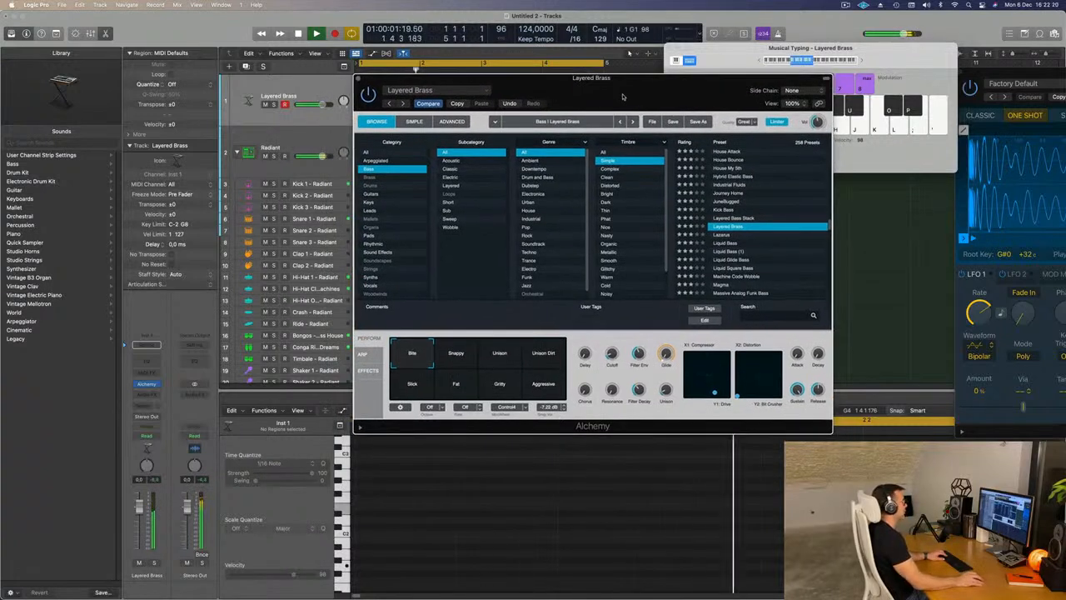
click(448, 365)
click(503, 356)
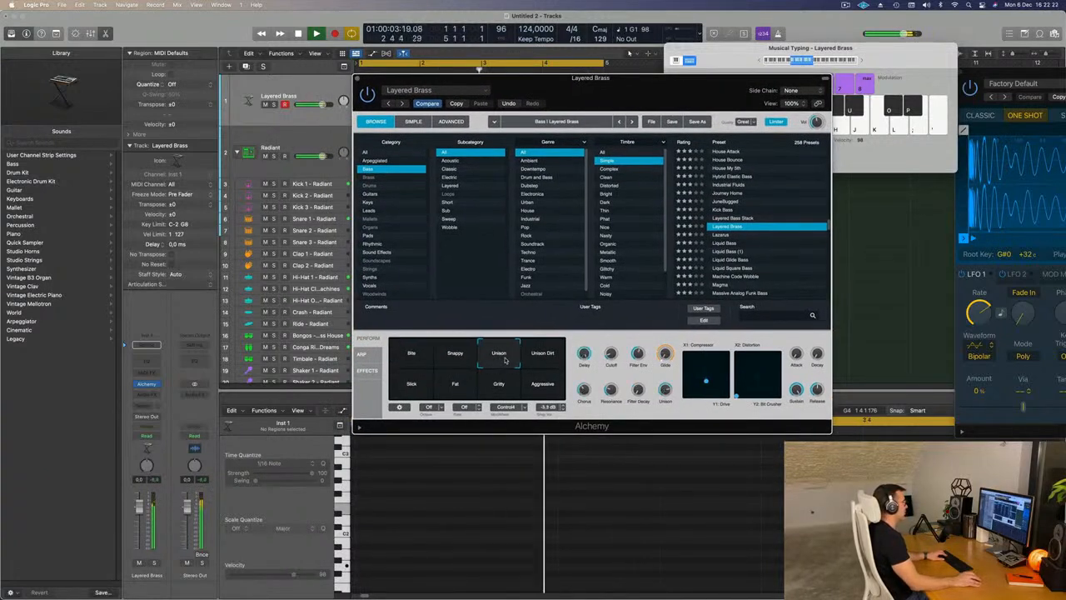
click(546, 360)
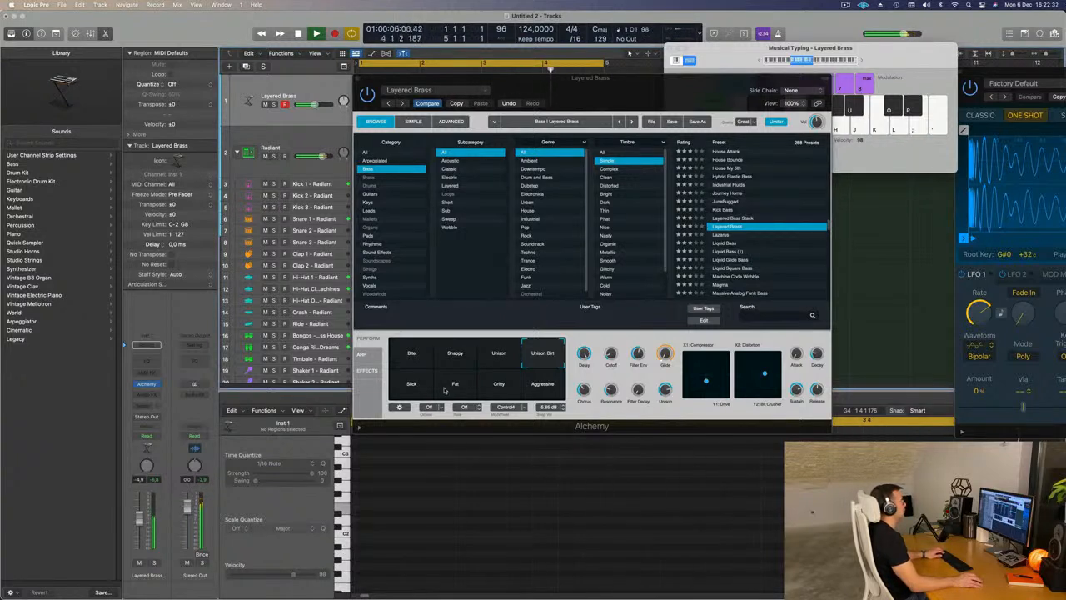
- Audition the Lazarus bass preset over the loop, trying its Thick, Wide Sweep and Solid & Wide variations
click(721, 236)
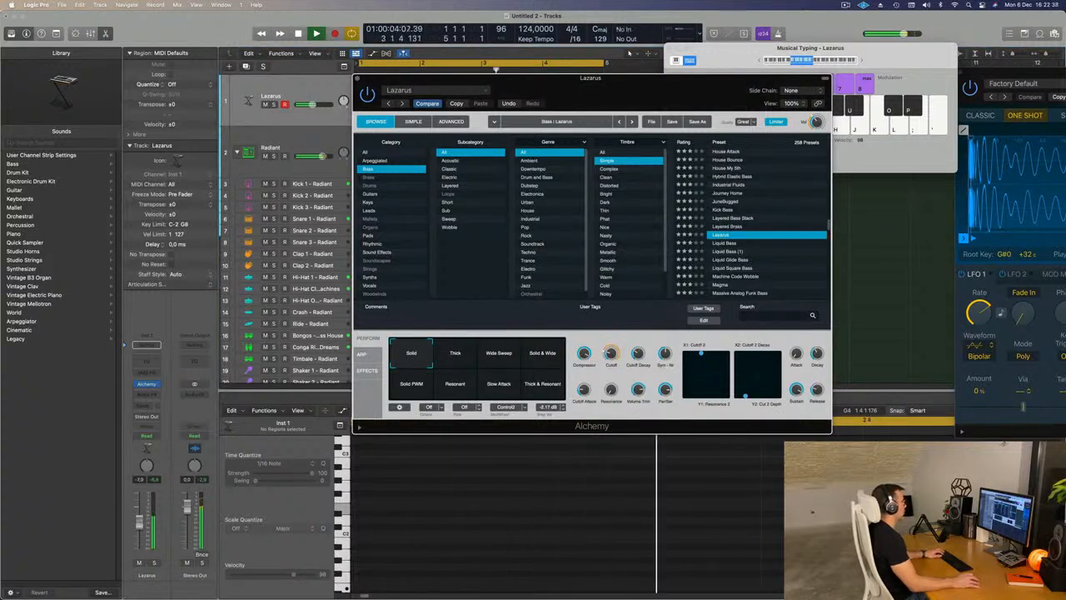
click(456, 359)
click(507, 360)
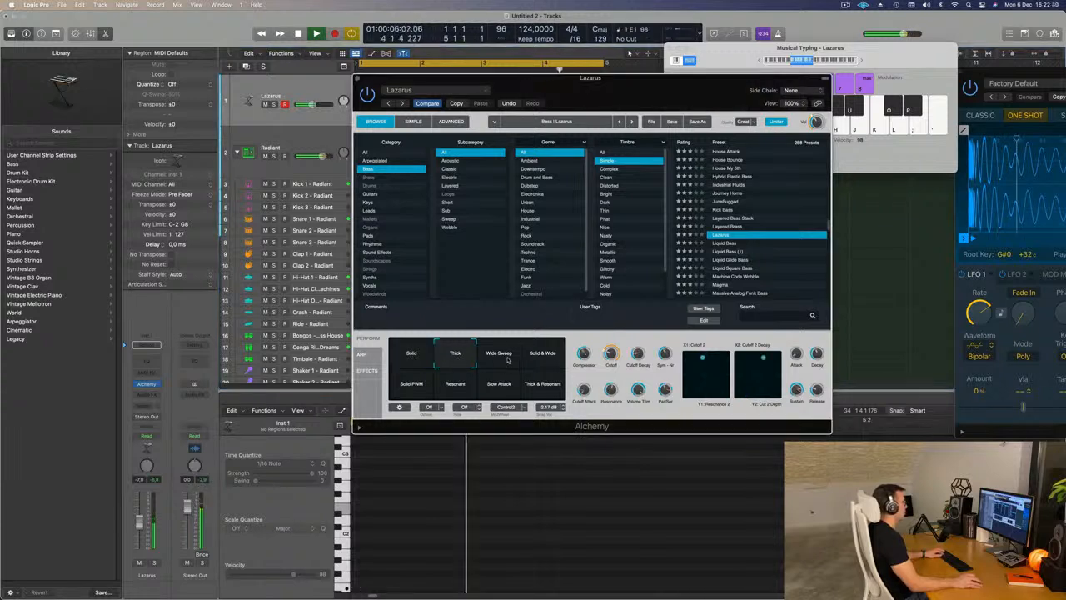
click(551, 357)
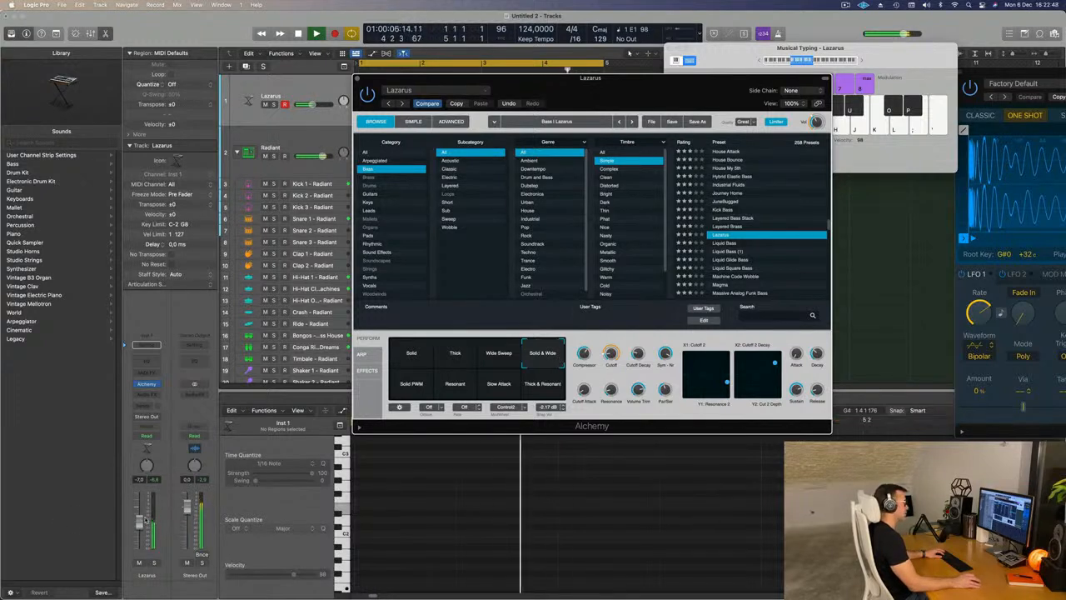
- Audition the Liquid Glide Bass, Liquid Square Bass, Magma and Massive Analog Funk Bass presets over the loop
click(730, 261)
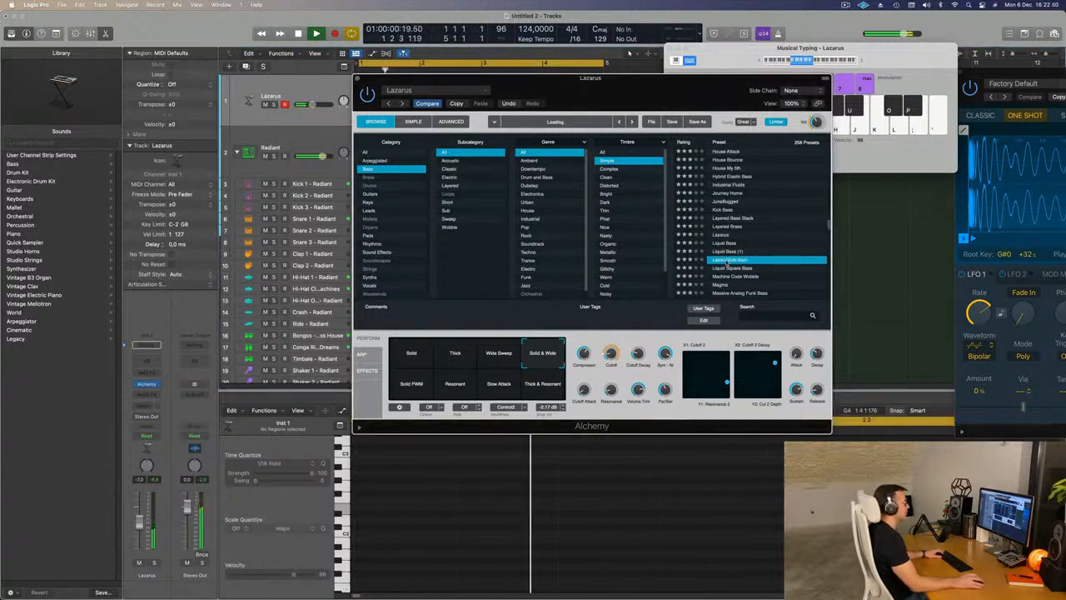
click(738, 268)
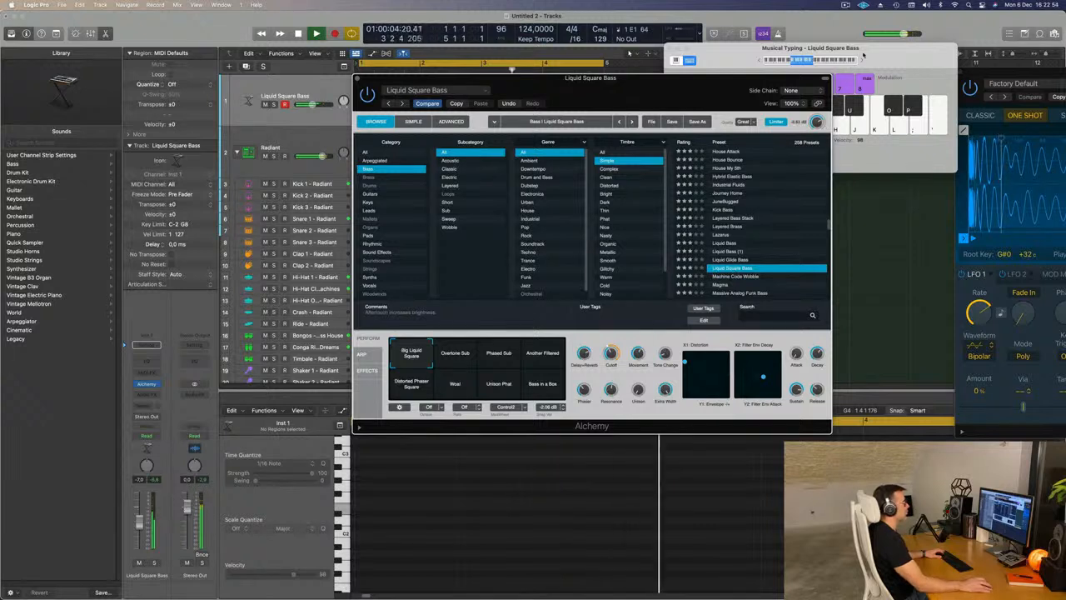
scroll(760, 262, down, 1)
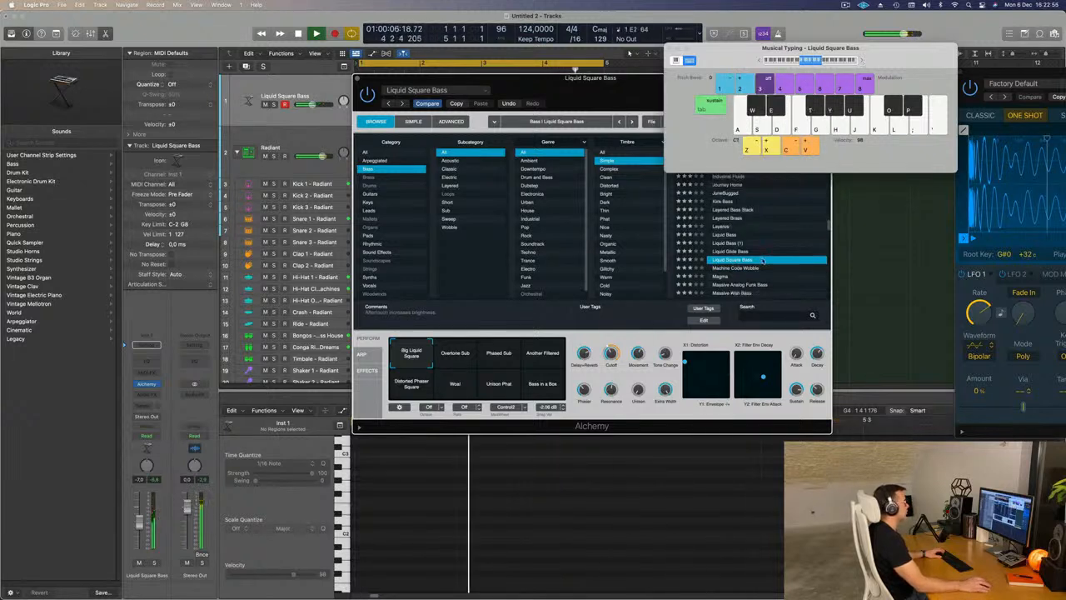
click(727, 279)
click(723, 278)
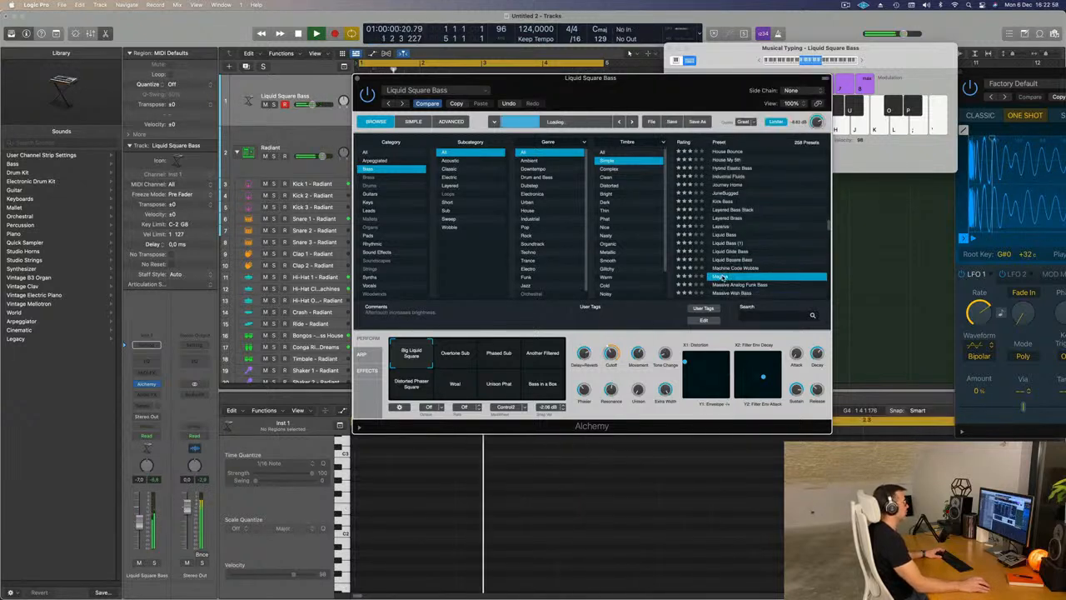
scroll(752, 268, down, 3)
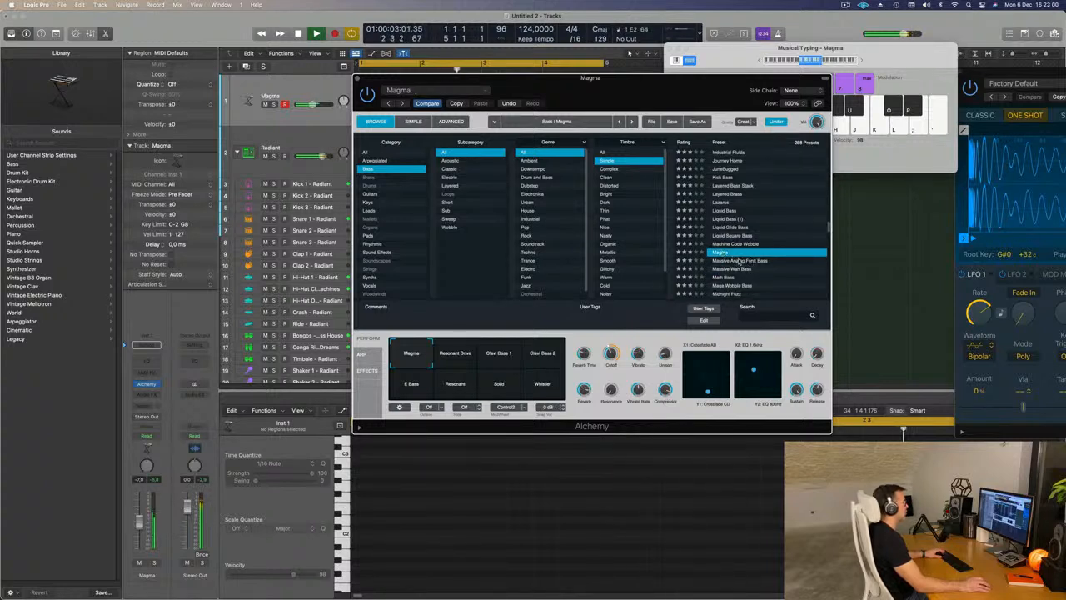
click(740, 261)
- Audition the Math Bass preset over the loop, comparing its Dry, Resonant 1, Rounded 1 and Wet variations
scroll(739, 263, down, 3)
click(720, 249)
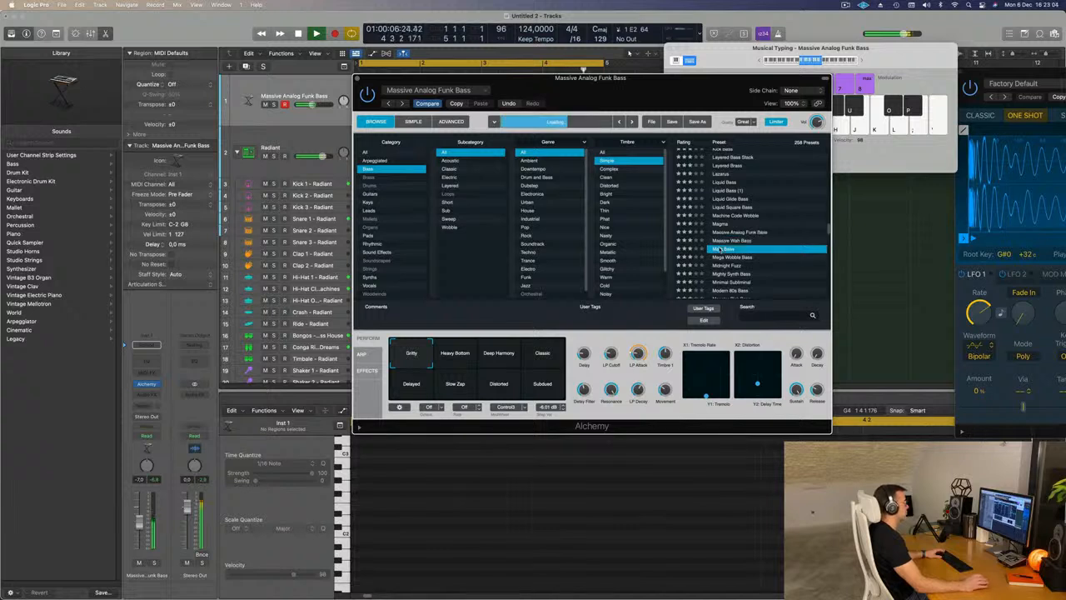
click(466, 361)
click(495, 360)
click(534, 359)
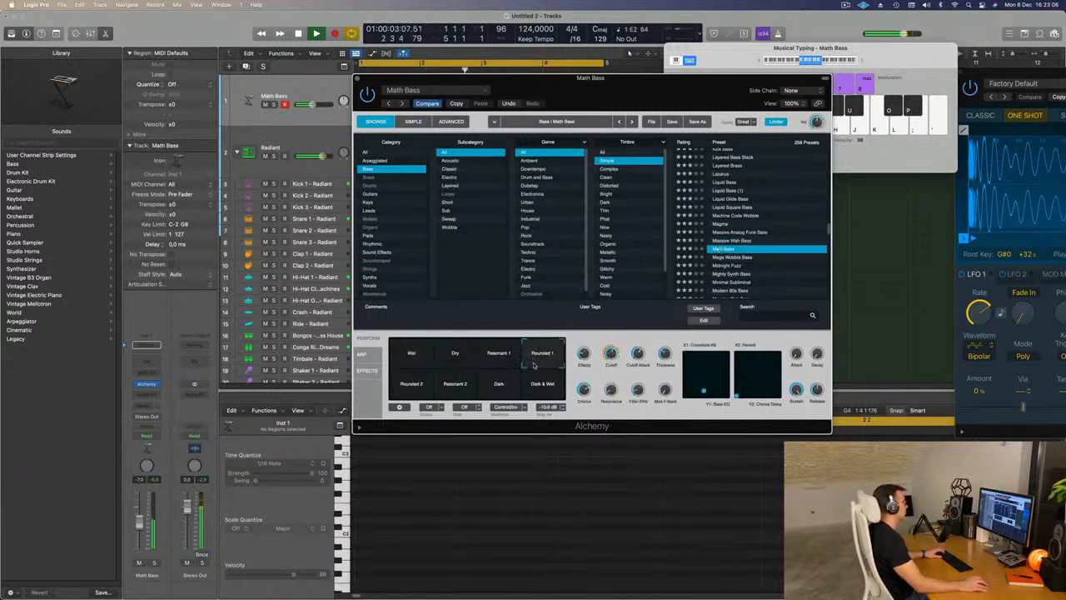
click(411, 352)
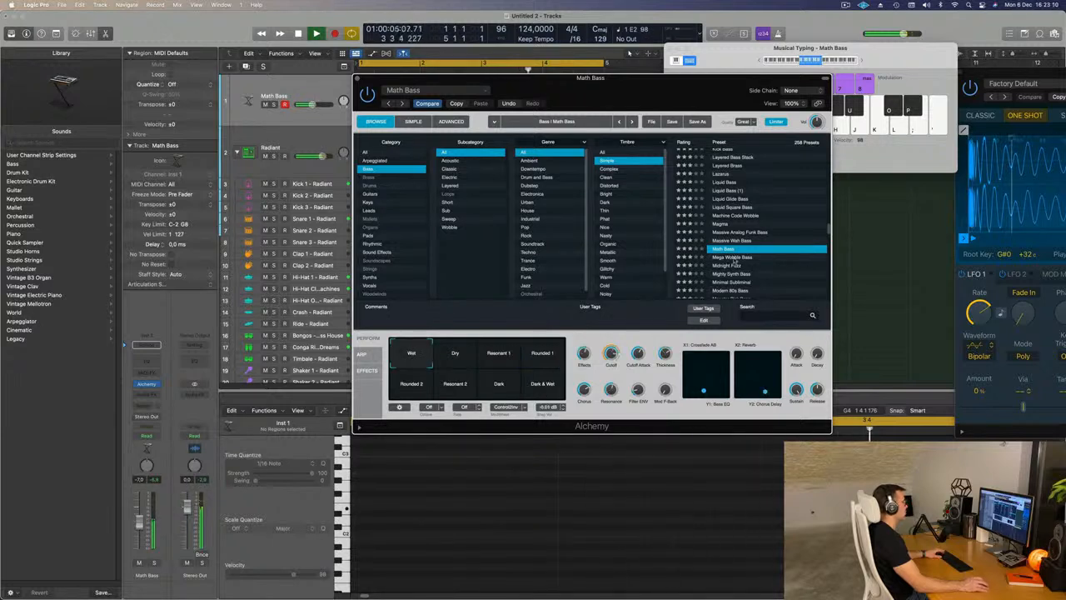
- Audition the Mighty Synth Bass and Minimal Subliminal presets over the loop, trying Minimal Subliminal's Steady, Thick and Rich Bass variations
scroll(734, 257, down, 2)
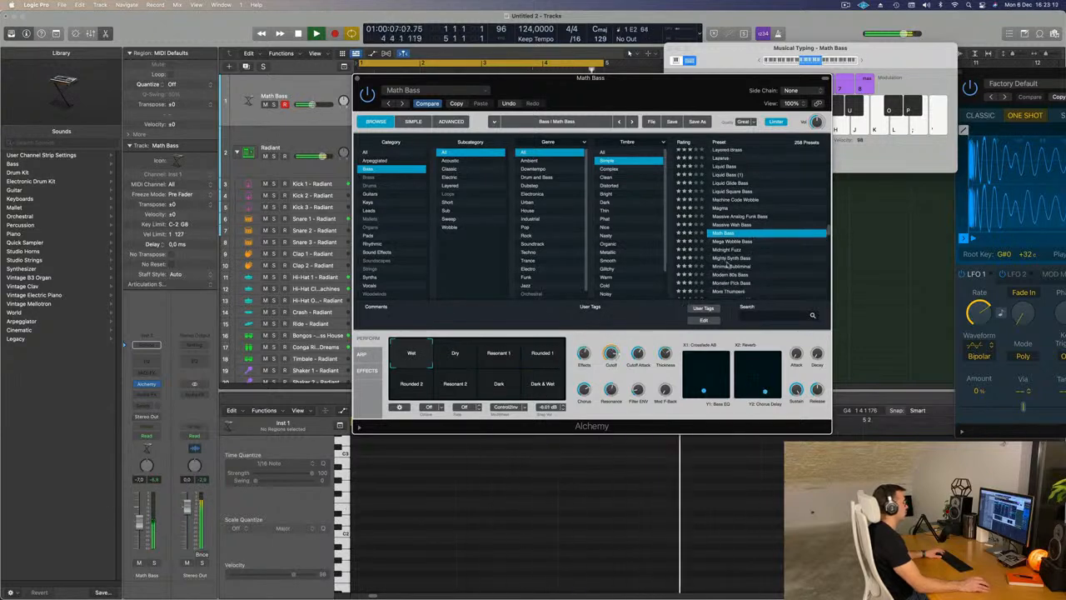
click(733, 258)
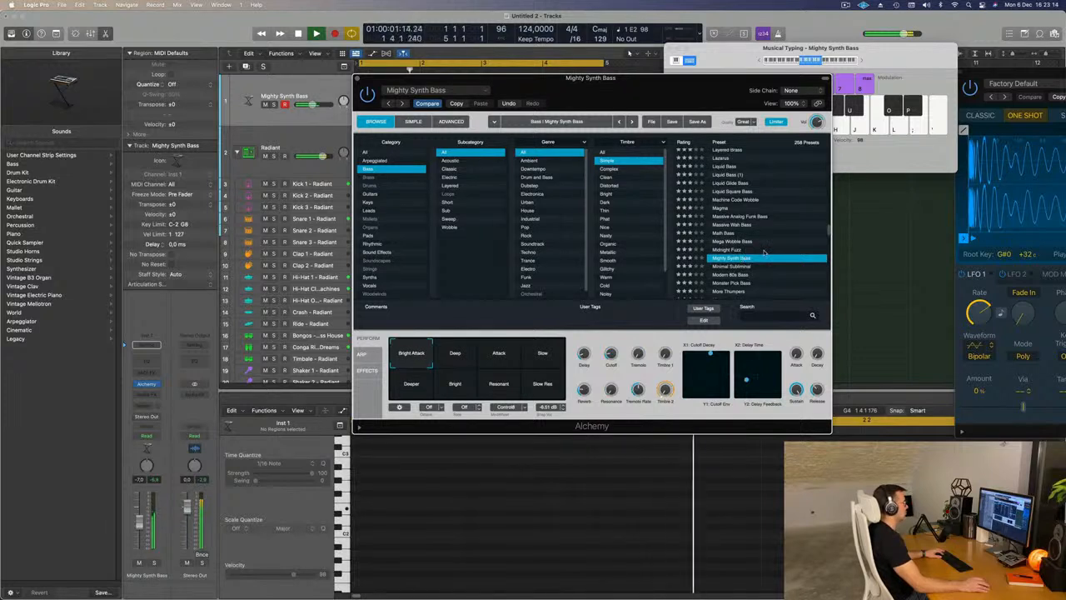
scroll(764, 252, down, 1)
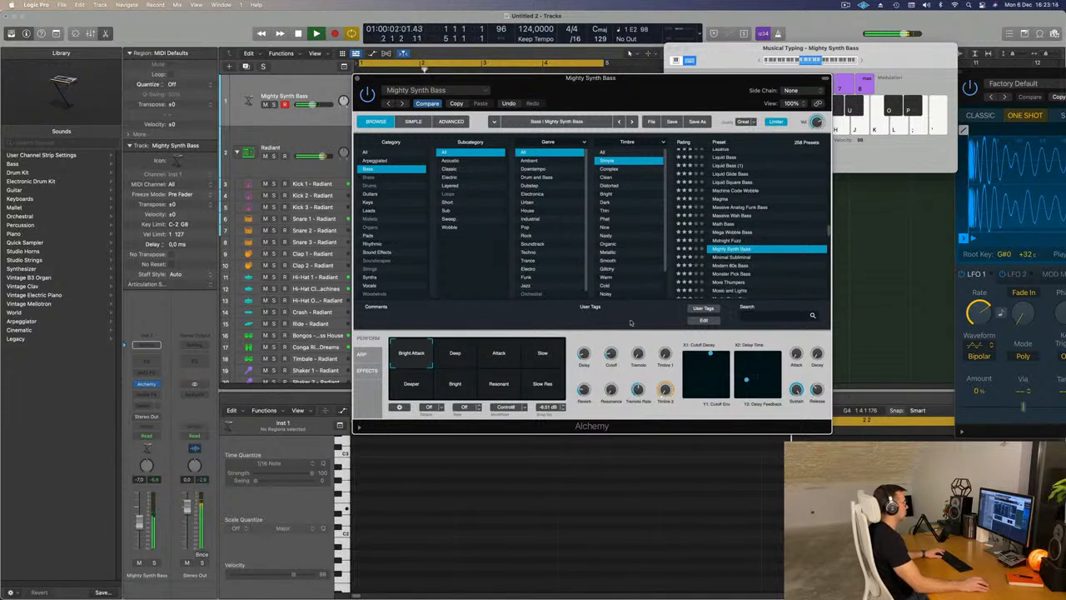
click(735, 259)
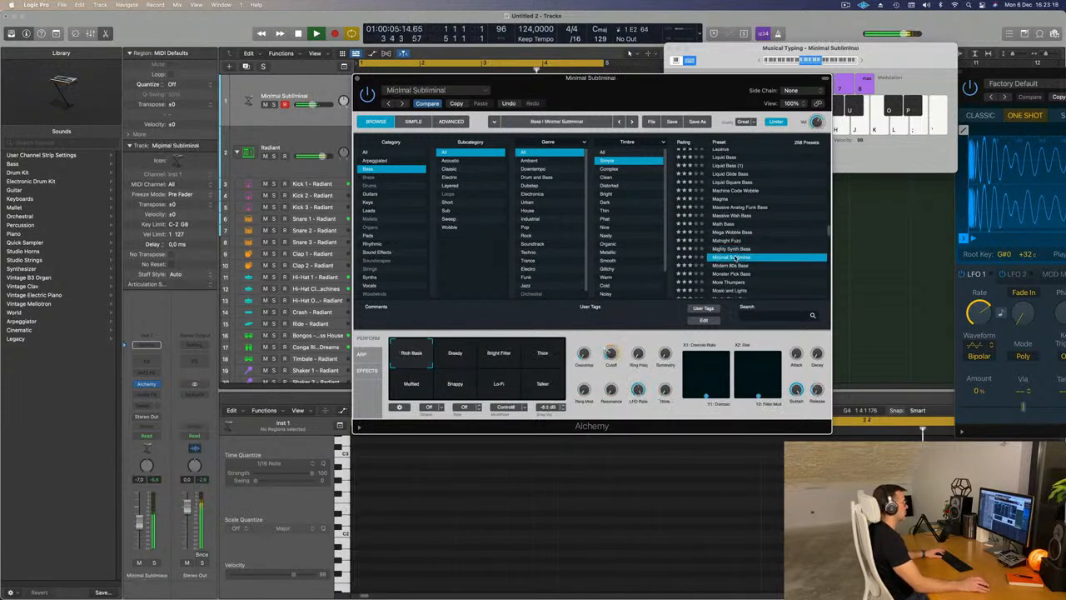
click(456, 356)
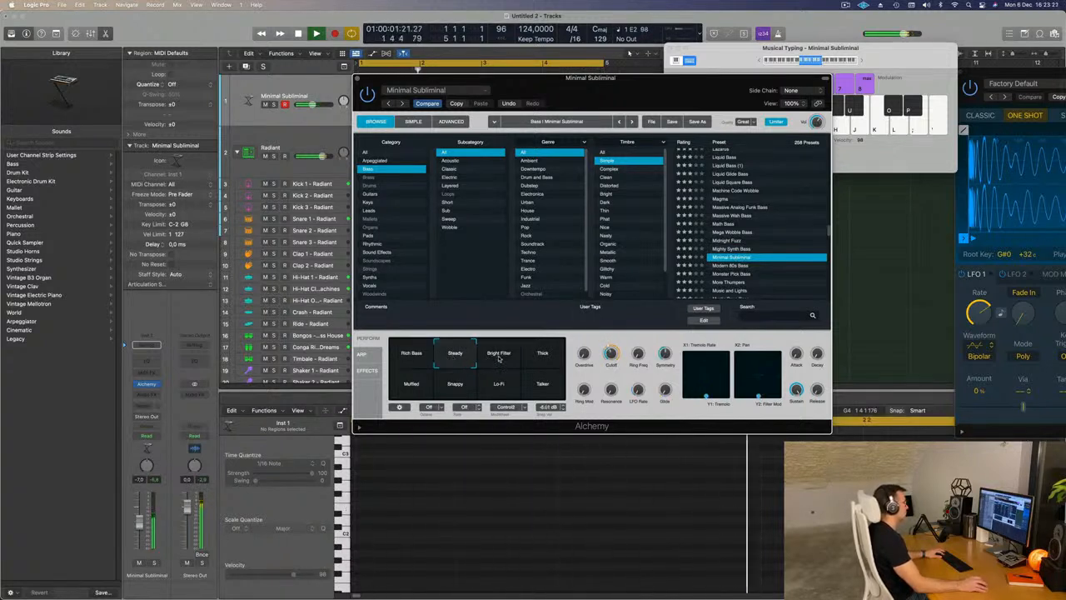
click(555, 358)
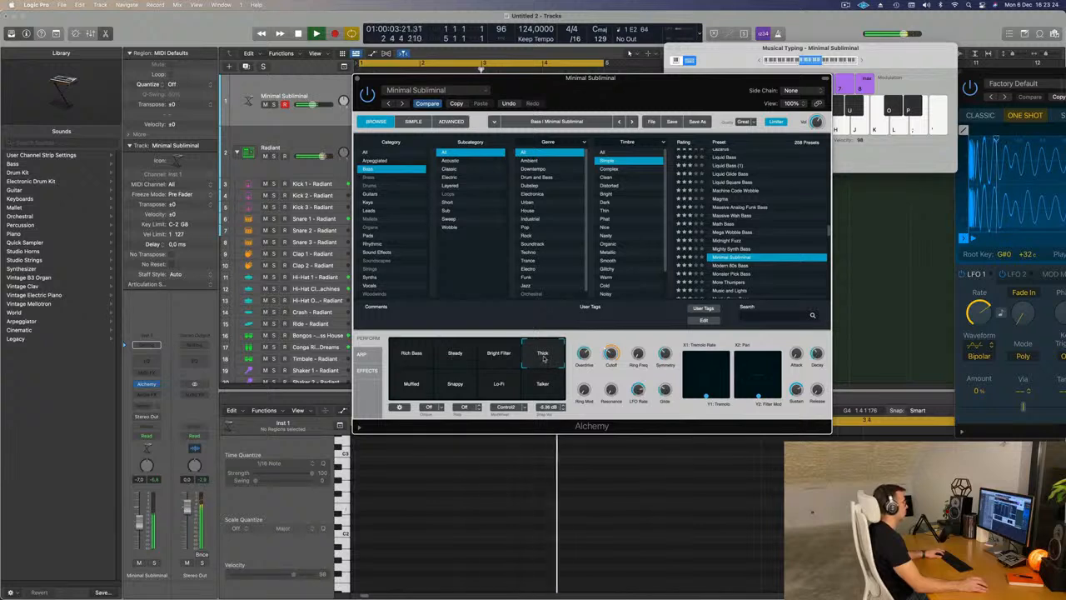
click(909, 65)
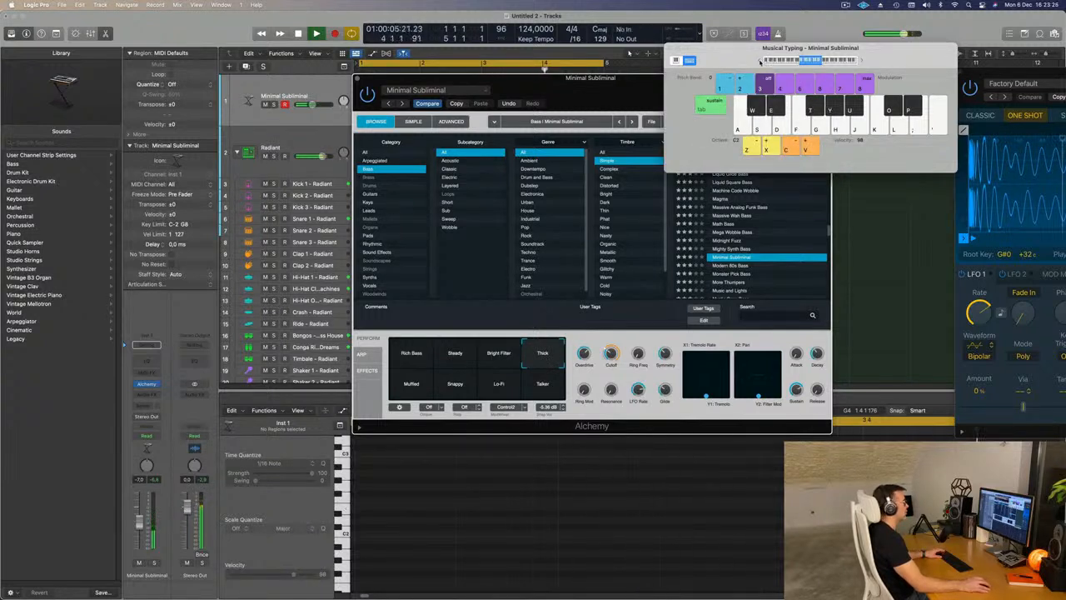
click(396, 354)
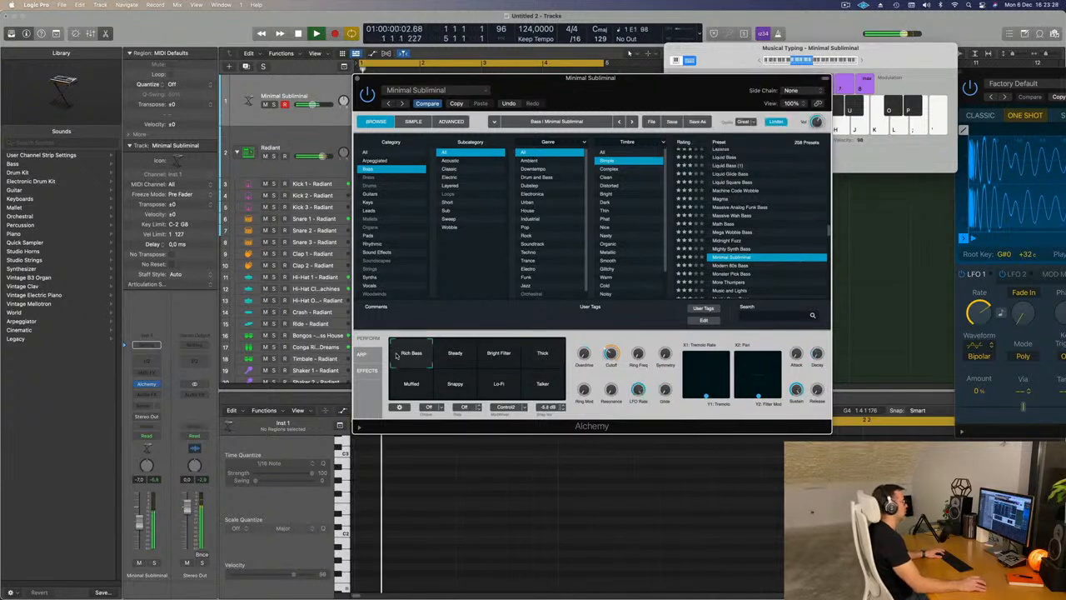
- Audition the Modern 80s Bass and Monster Pick Bass presets over the loop, shifting the musical typing range up to octave C2
scroll(757, 281, down, 1)
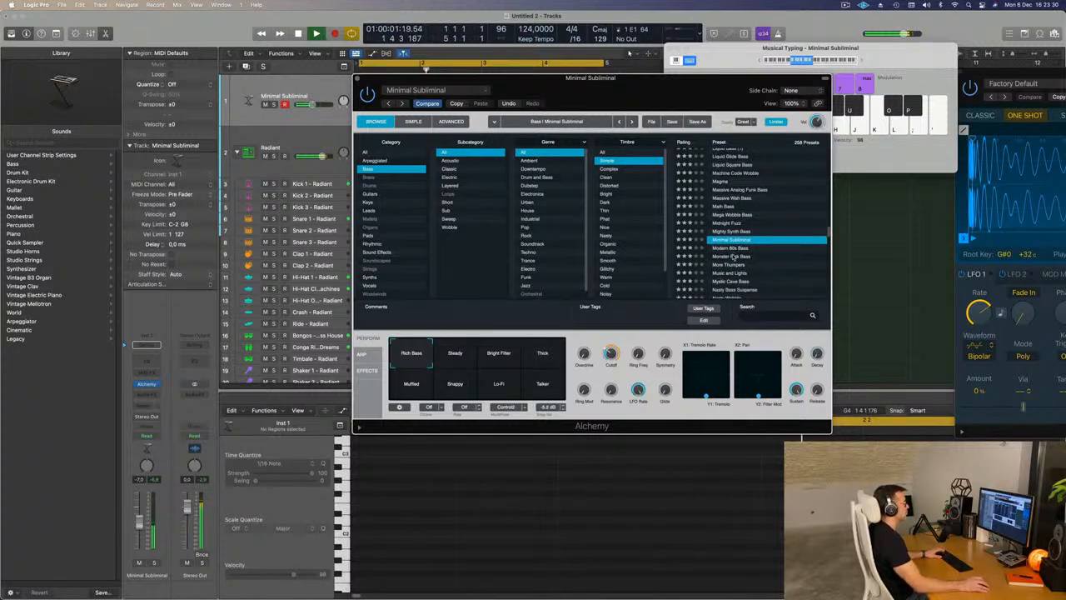
click(735, 248)
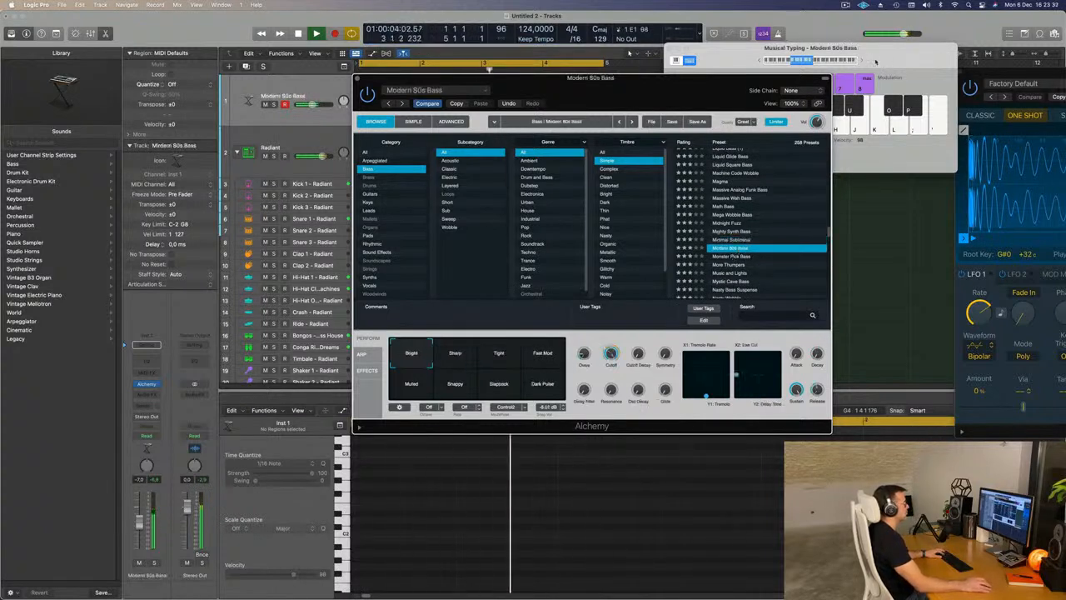
click(863, 60)
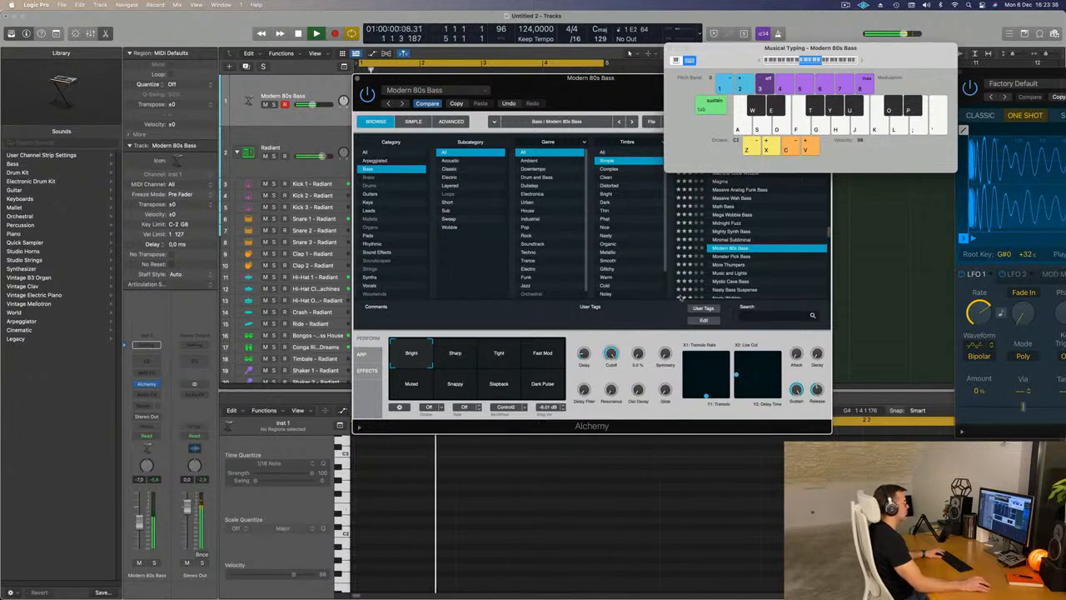
click(746, 258)
click(736, 256)
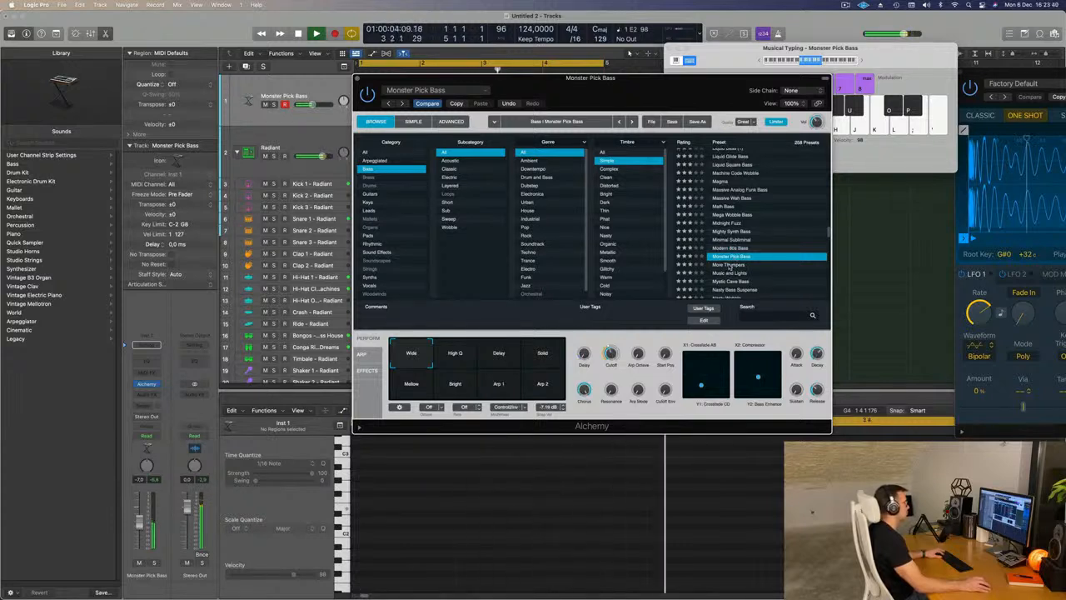
- Audition the More Thumpers preset over the loop, trying variations including Solid 2, Wide and Resonant
click(730, 265)
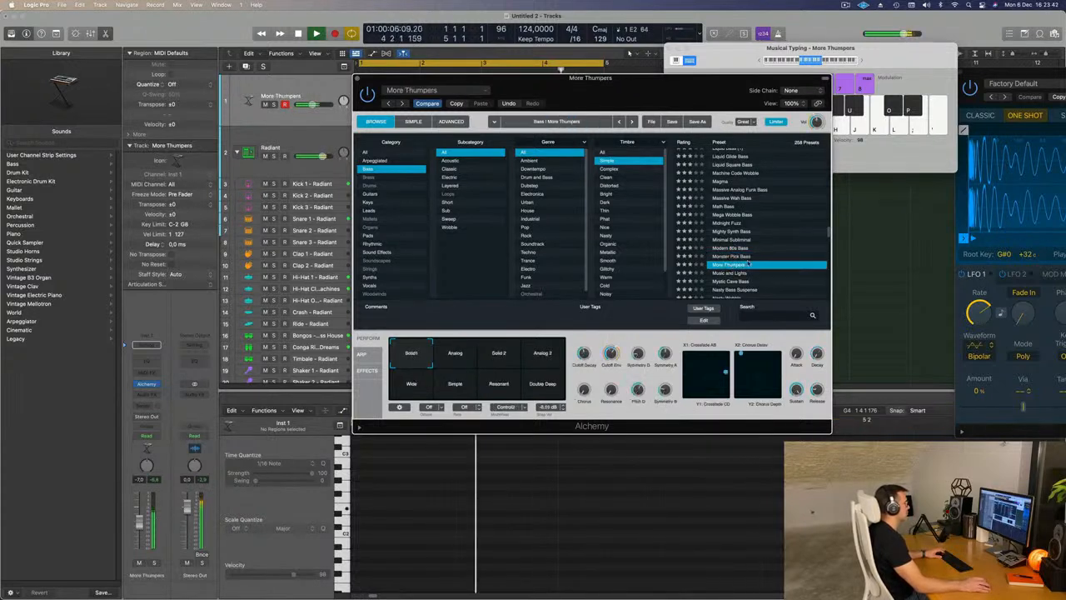
click(471, 360)
click(500, 365)
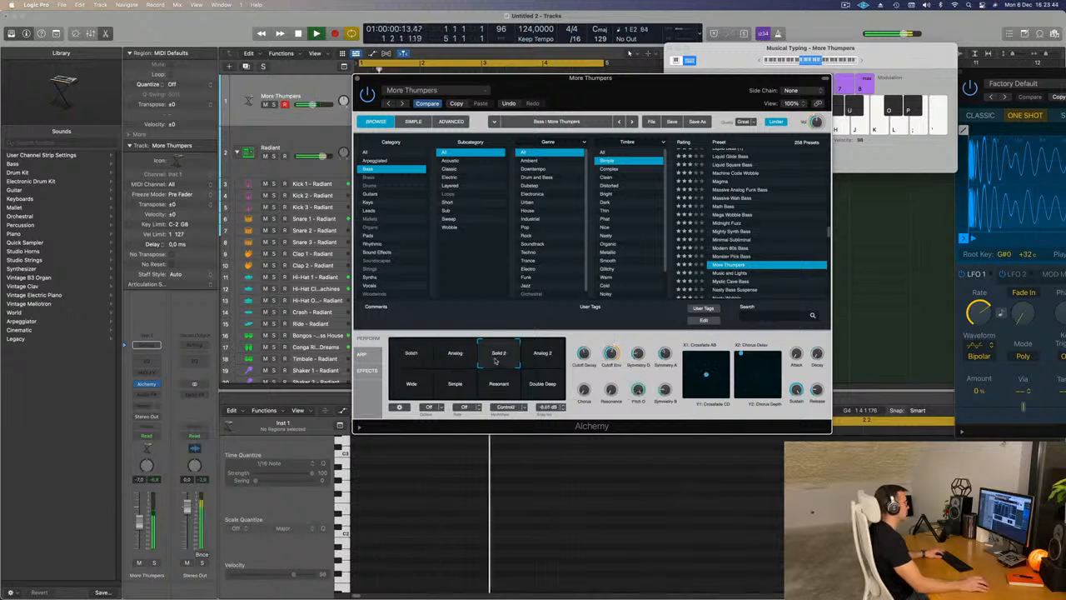
click(526, 370)
click(412, 389)
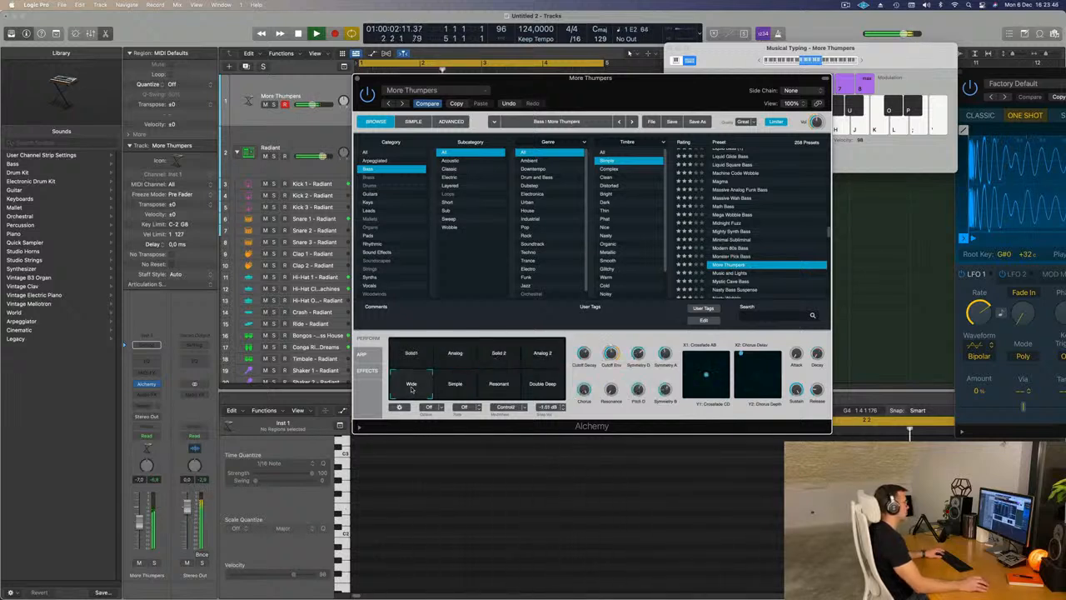
click(455, 386)
click(498, 385)
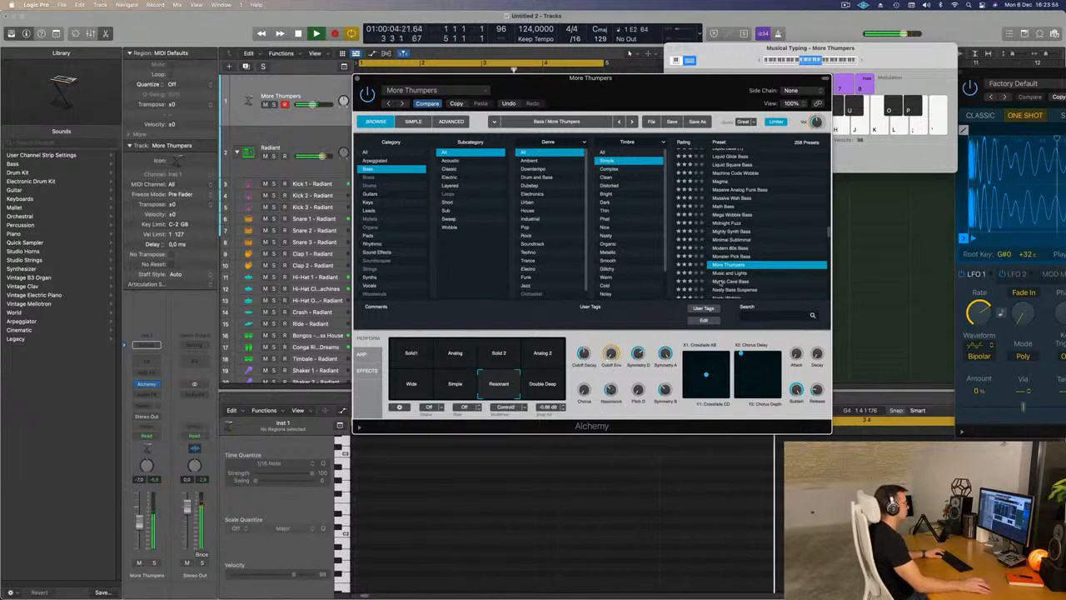
- Audition the Music and Lights, Mystic Cave Bass, Nasty Bass Suspense, Nasty Wobble and Noisy Slap presets over the loop
click(739, 274)
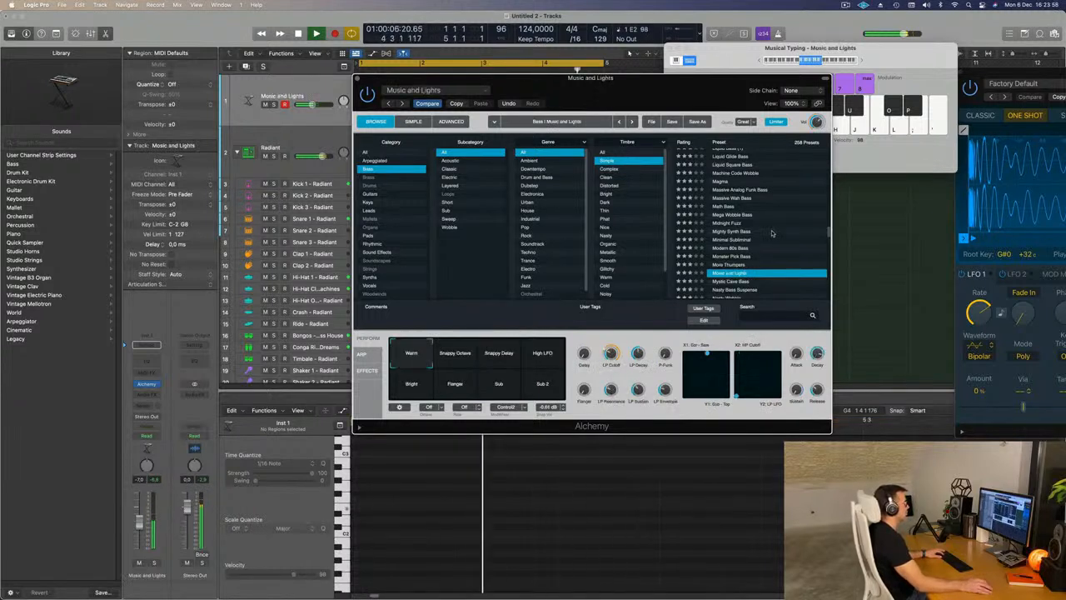
scroll(762, 238, down, 2)
click(741, 245)
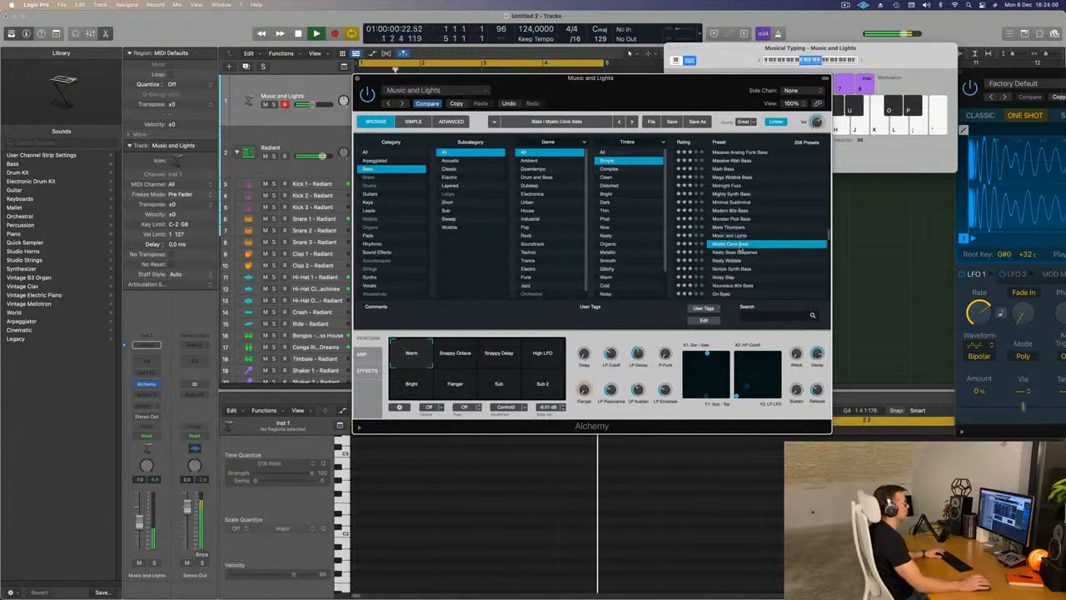
click(728, 252)
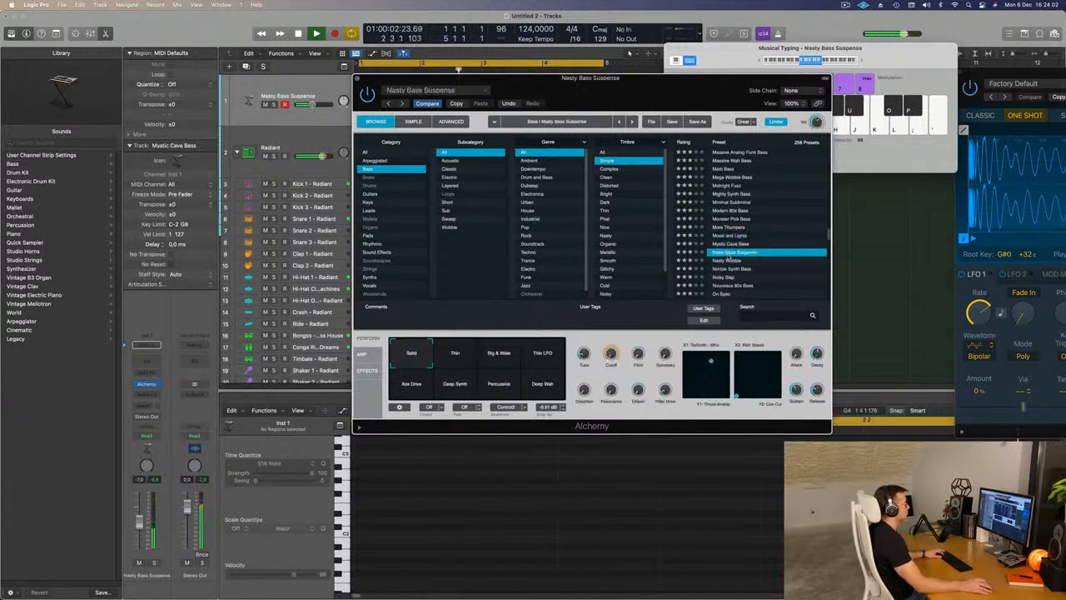
scroll(750, 246, down, 1)
click(730, 235)
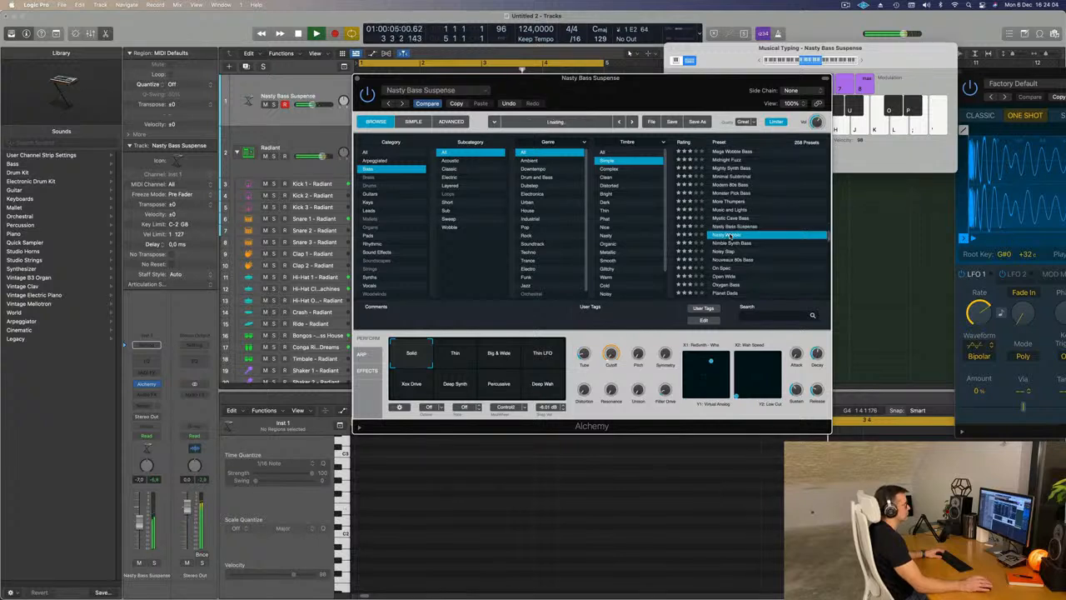
scroll(750, 242, down, 2)
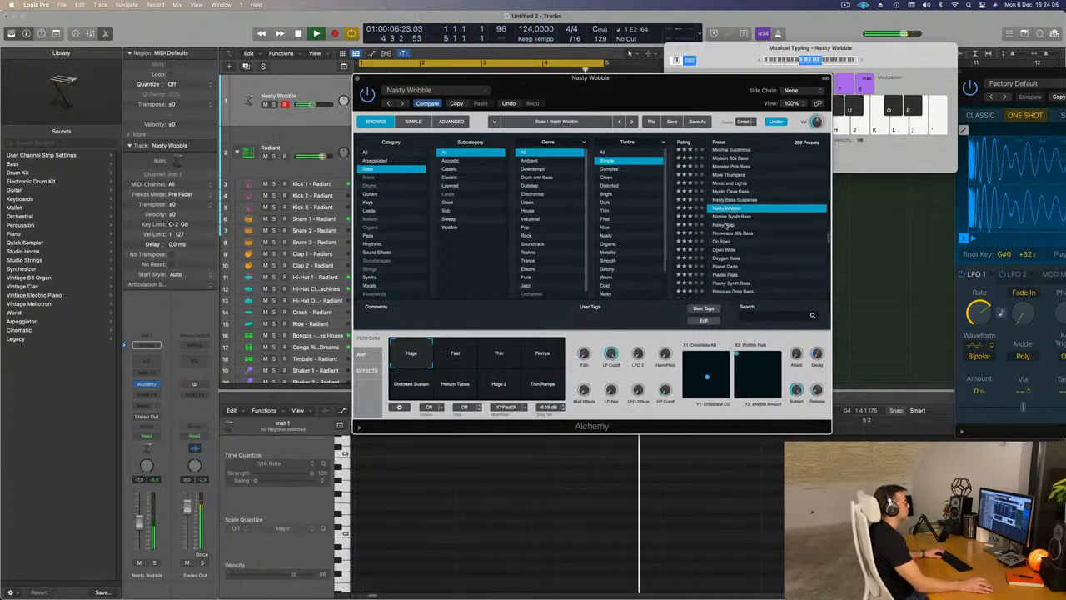
click(727, 225)
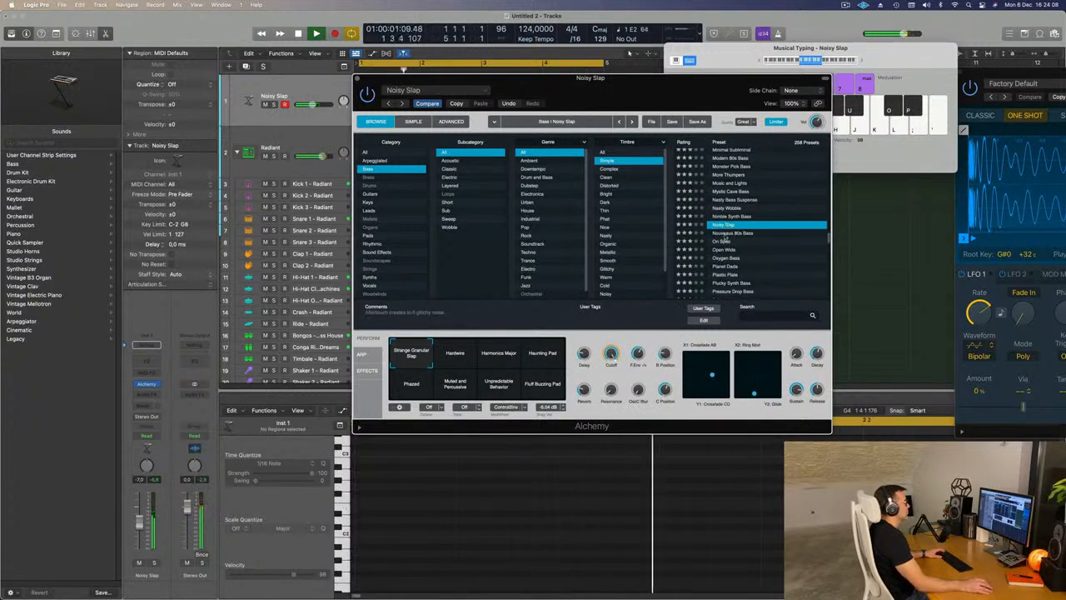
- Audition the Nouveaux 80s Bass, On Spec and Open Wide presets over the loop, and load Plucky Synth Bass
click(731, 233)
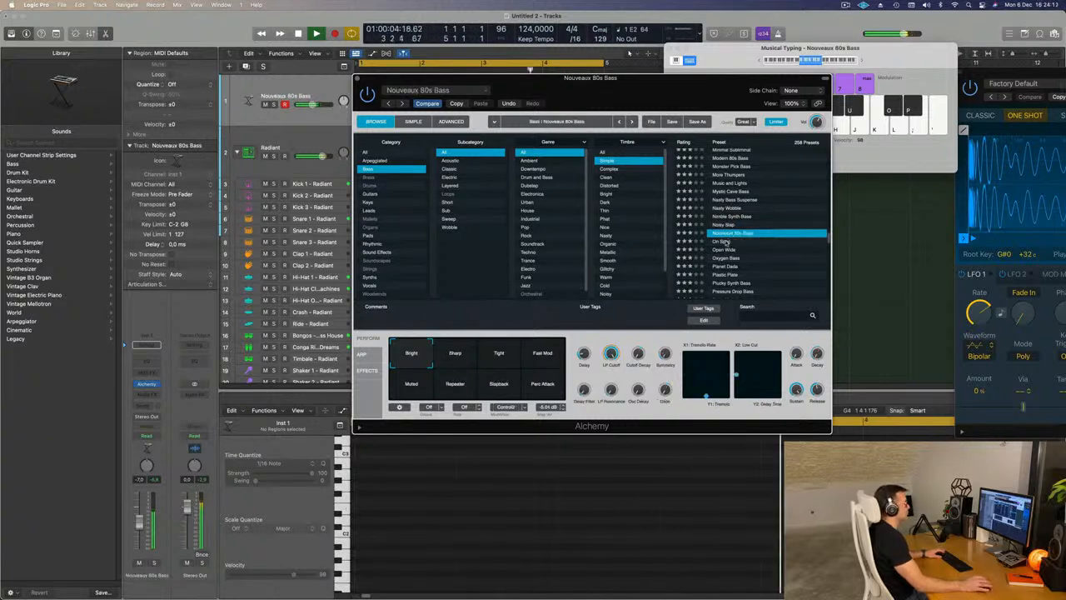
click(724, 242)
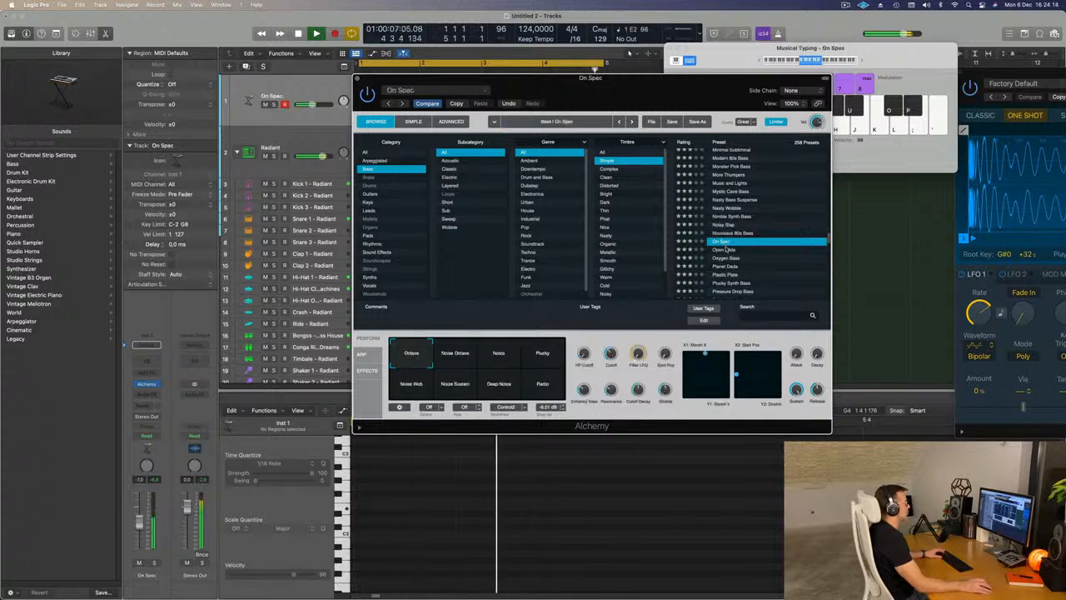
click(725, 249)
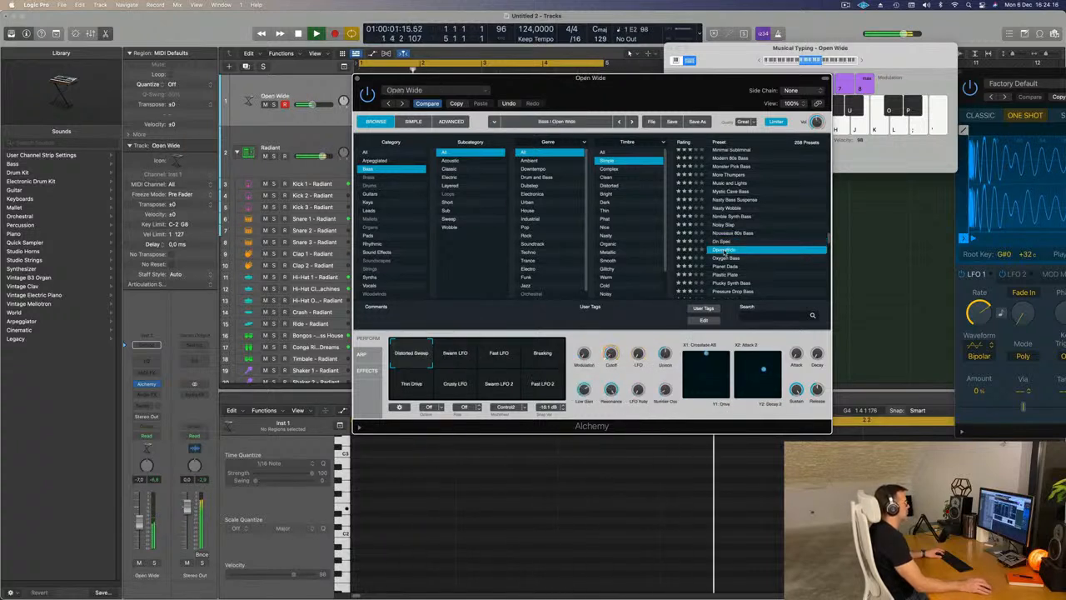
scroll(764, 256, down, 3)
click(731, 242)
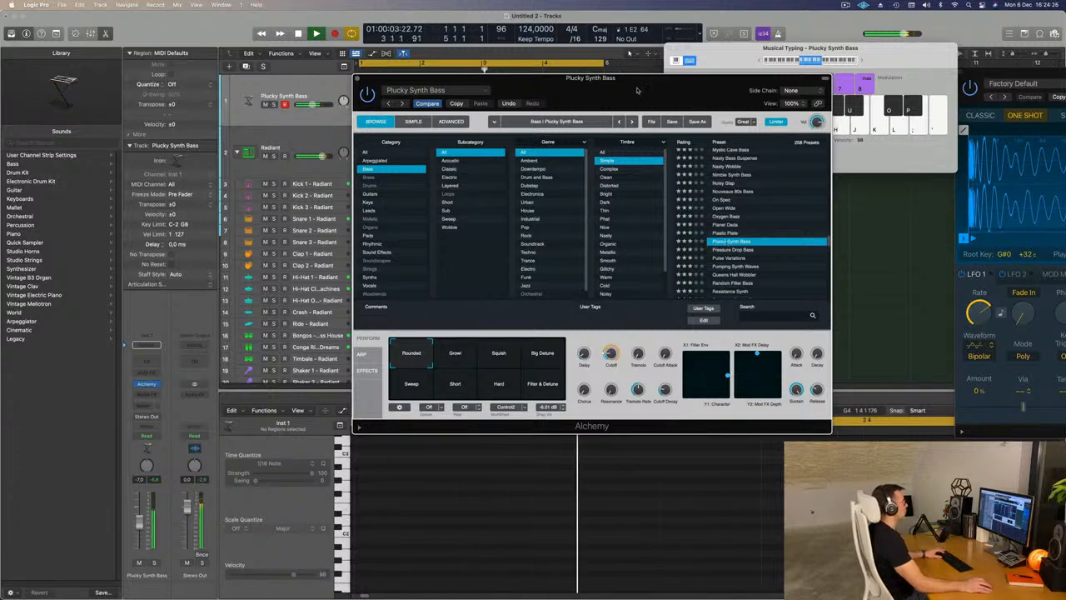
- Uncover the tracks and record a one-bar bass pattern of five repeated E2 notes with Plucky Synth Bass in bar 1
drag(637, 90, 732, 173)
key(r)
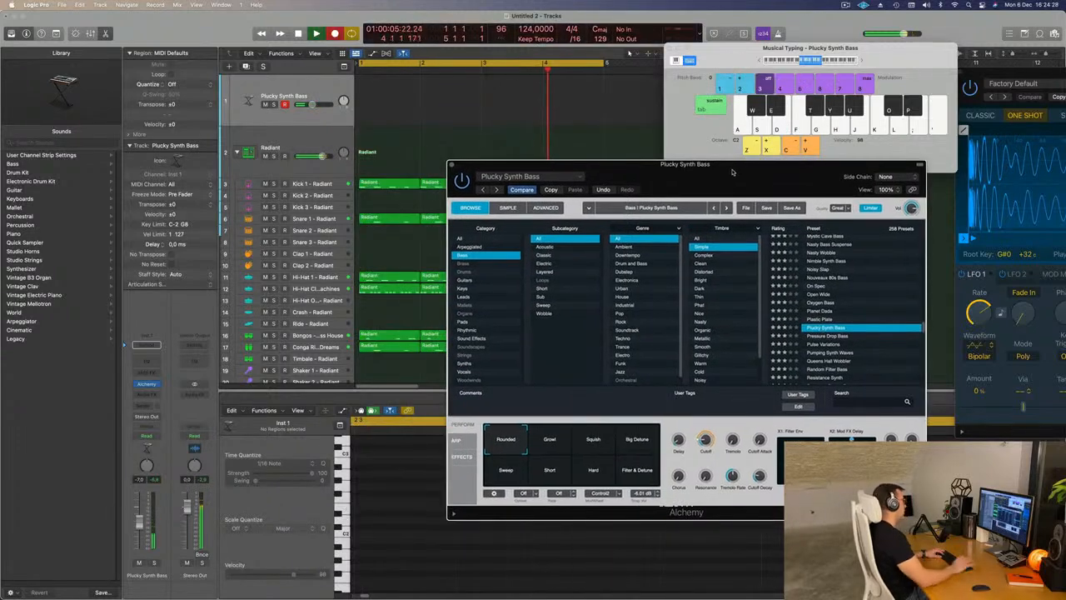
key(d)
key(d)
key(d)
key(d)
key(space)
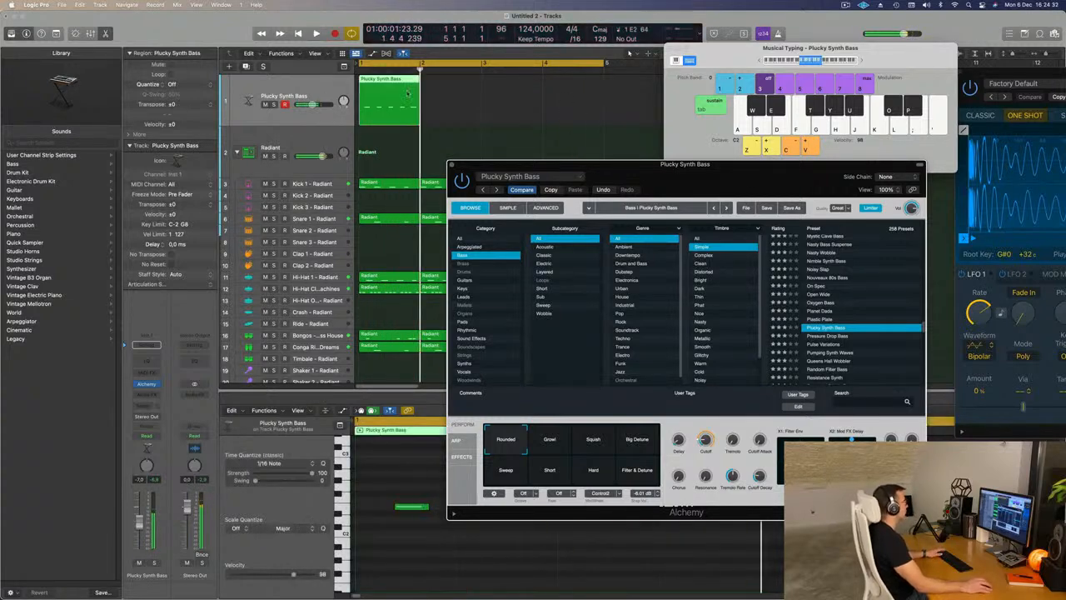
- Quantize all the recorded bass notes to 1/16 notes and play the pattern back
drag(658, 165, 1052, 69)
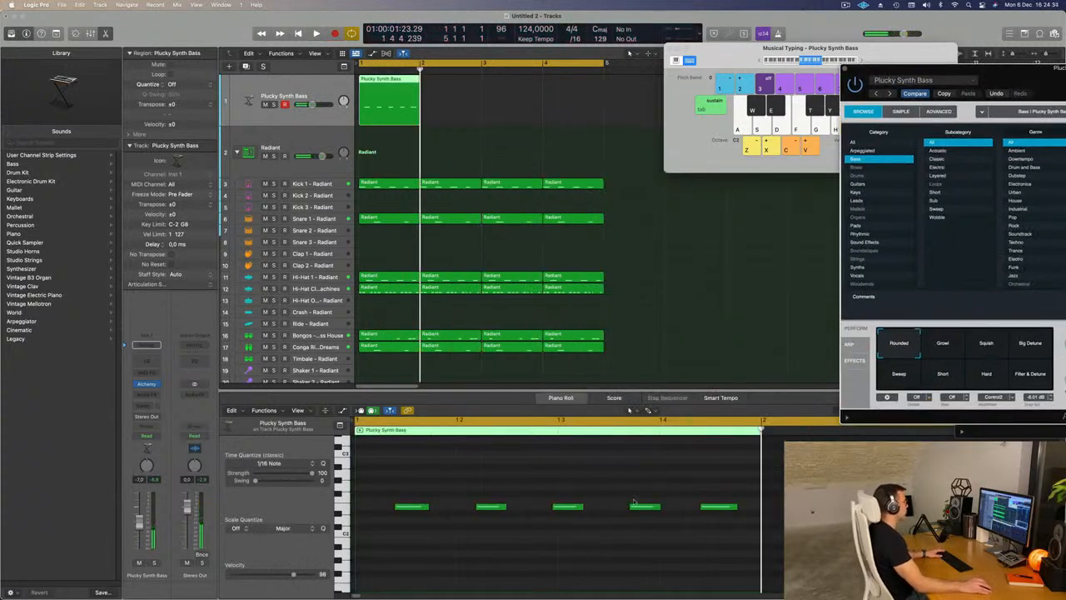
click(475, 573)
key(super+a)
key(q)
key(space)
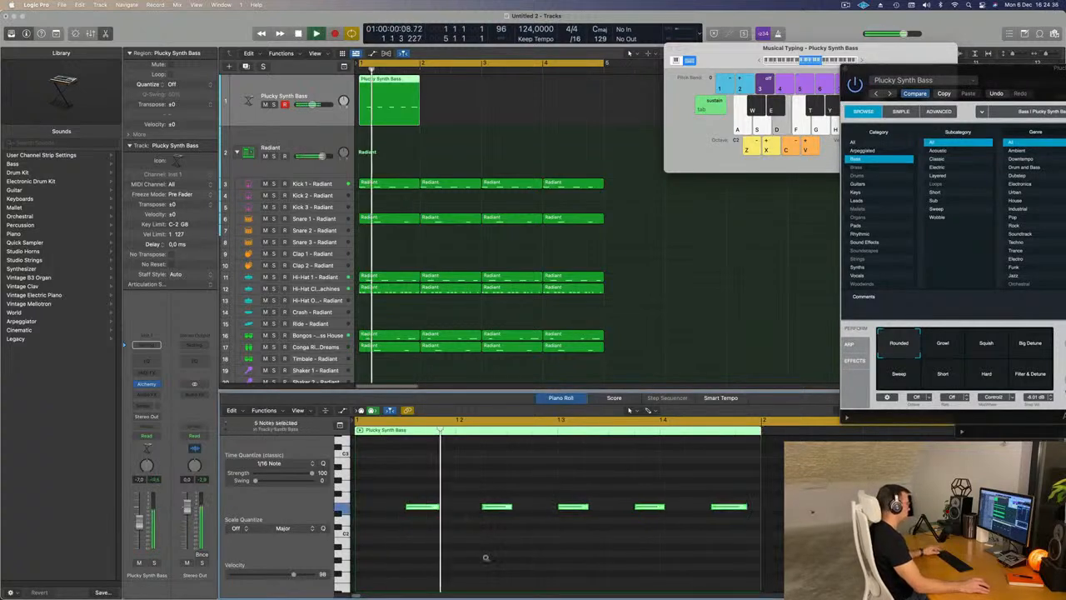
key(super+Left)
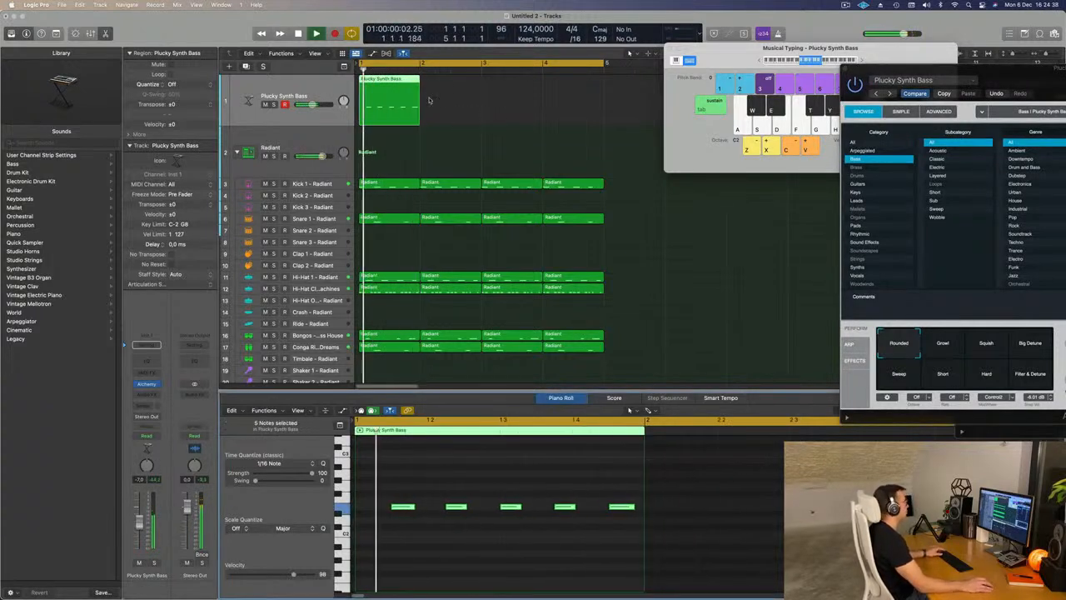
- Repeat the one-bar bass region three times so it fills all four bars of the loop
click(391, 102)
key(super+r)
key(super+r)
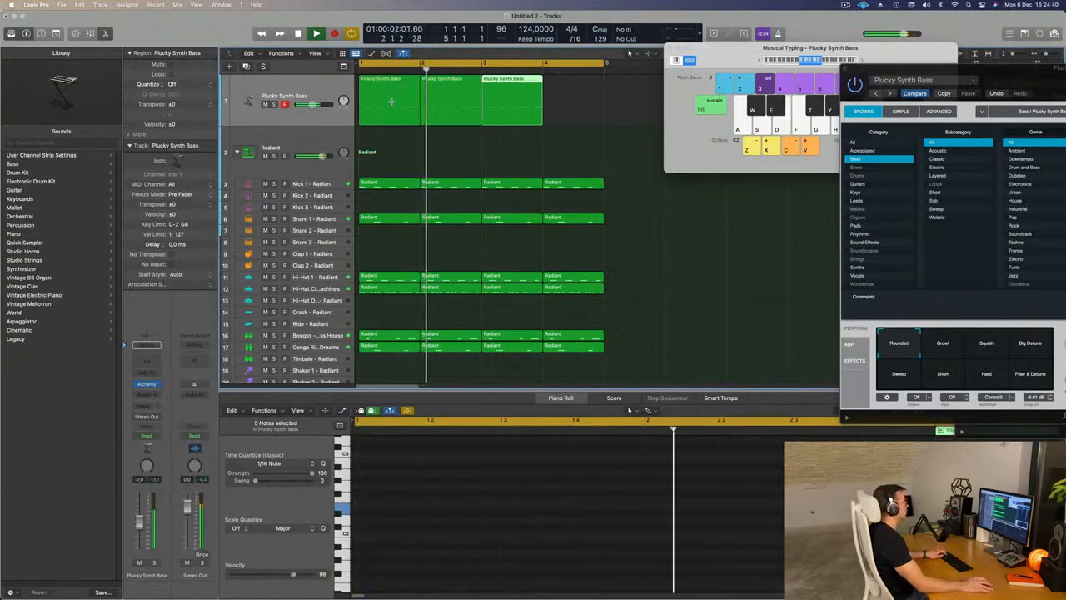
key(super+r)
- Compare the Plucky Synth Bass variations, including Short, against the recorded bassline, and load the Pressure Drop Bass preset
drag(950, 78, 508, 98)
key(space)
key(space)
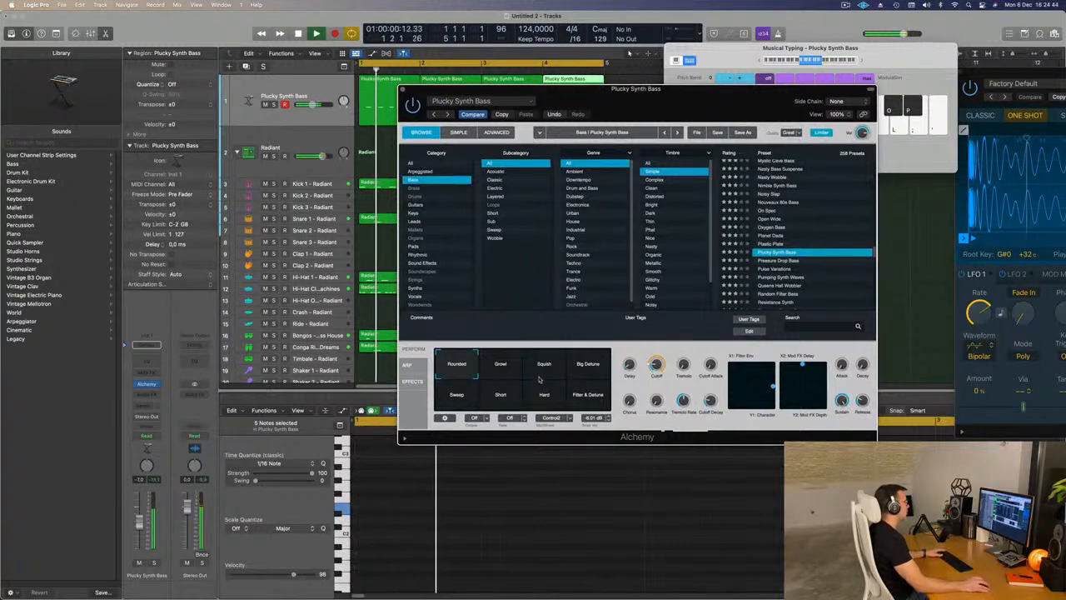
drag(588, 377, 450, 407)
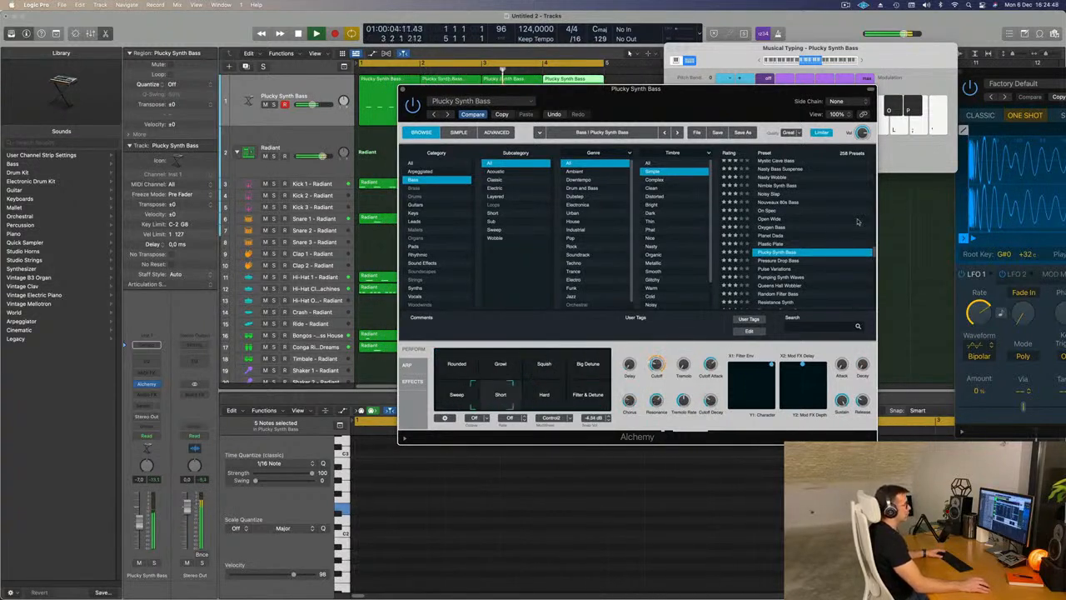
scroll(779, 237, down, 1)
click(778, 242)
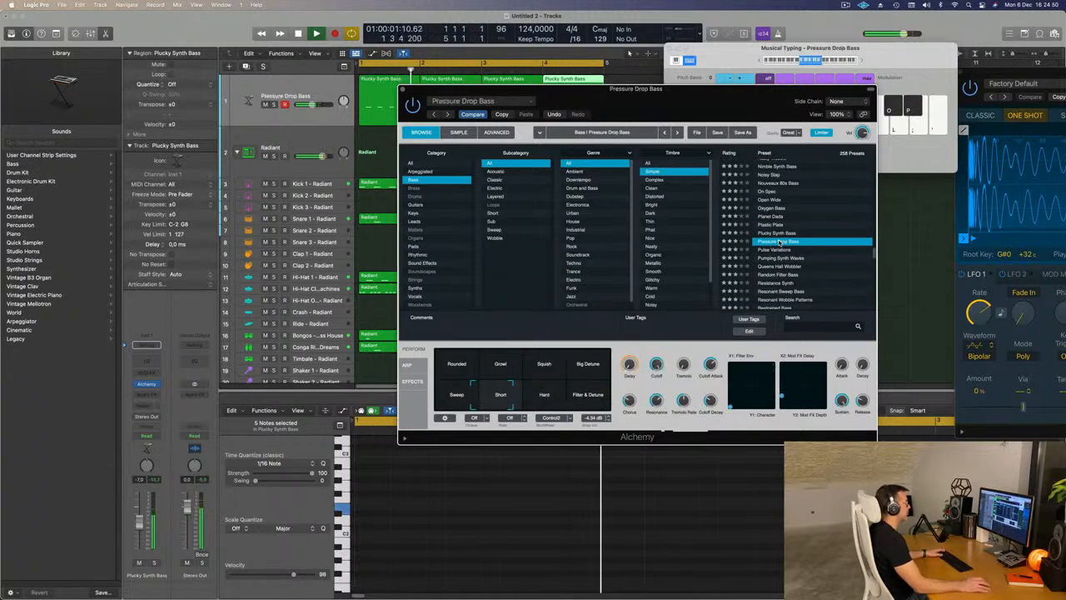
- Raise the bass track's volume slightly and insert a stereo Compressor after Alchemy on its channel strip
drag(679, 96, 711, 152)
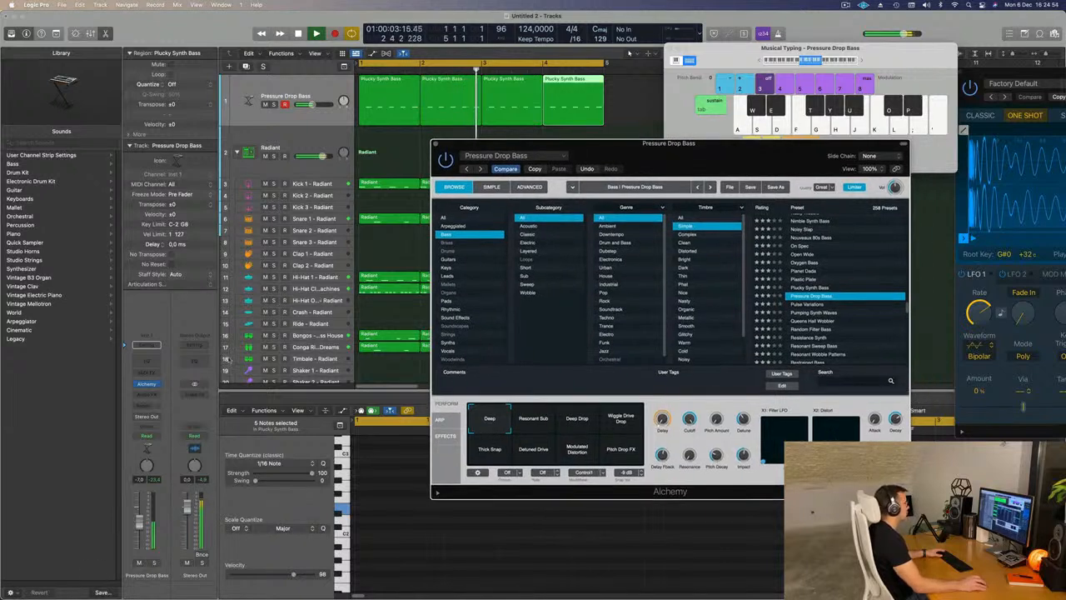
drag(140, 539, 140, 537)
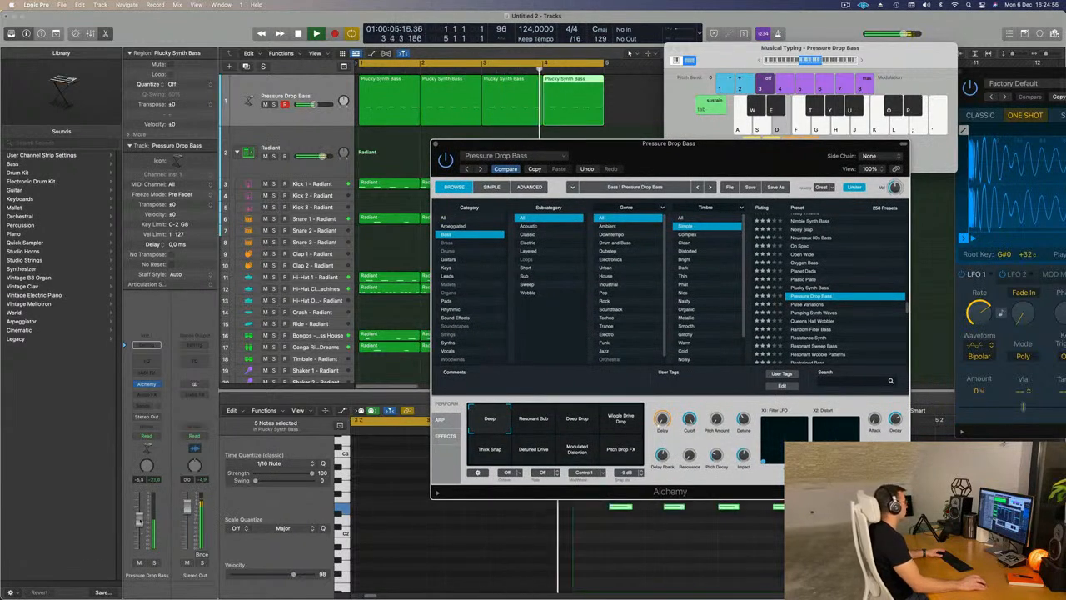
key(Return)
click(146, 394)
mouse_move(166, 426)
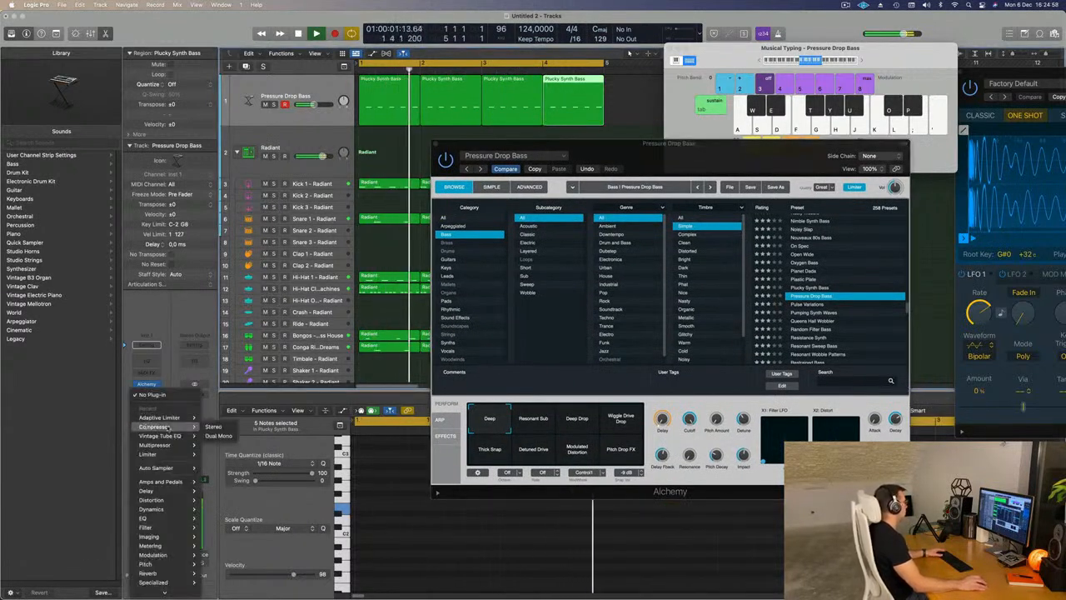
click(213, 427)
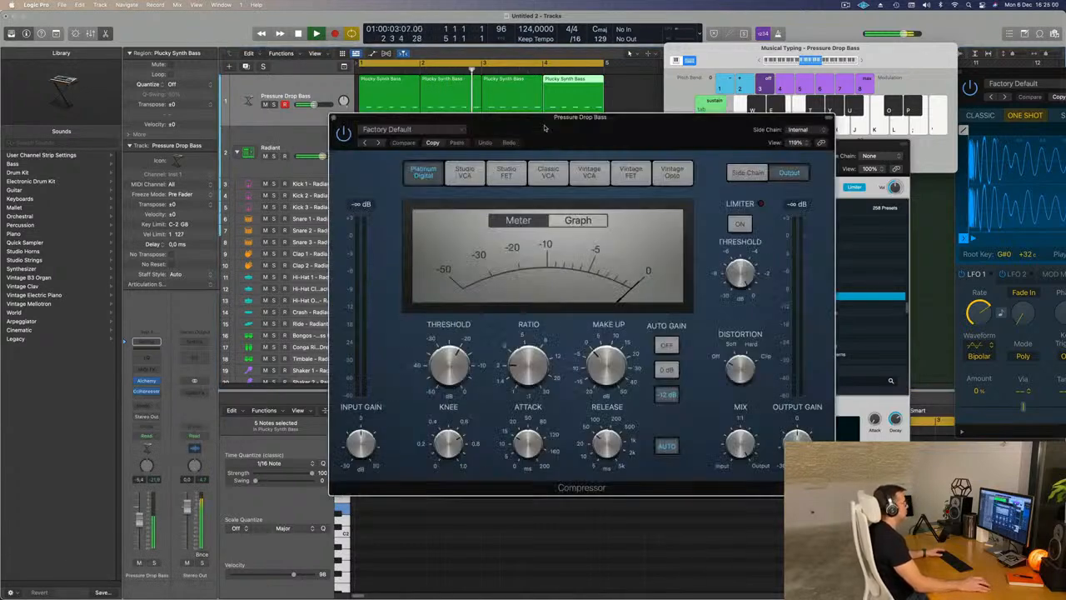
- Set the compressor's side chain source to Kick 1 - Radiant (Inst 2) and close the plug-in
click(775, 127)
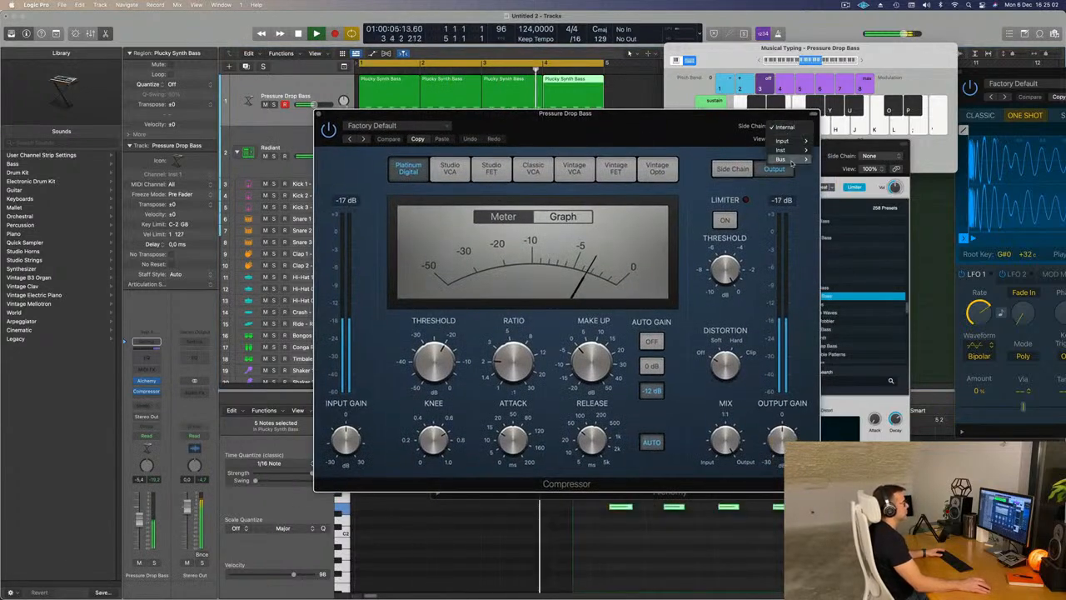
mouse_move(796, 154)
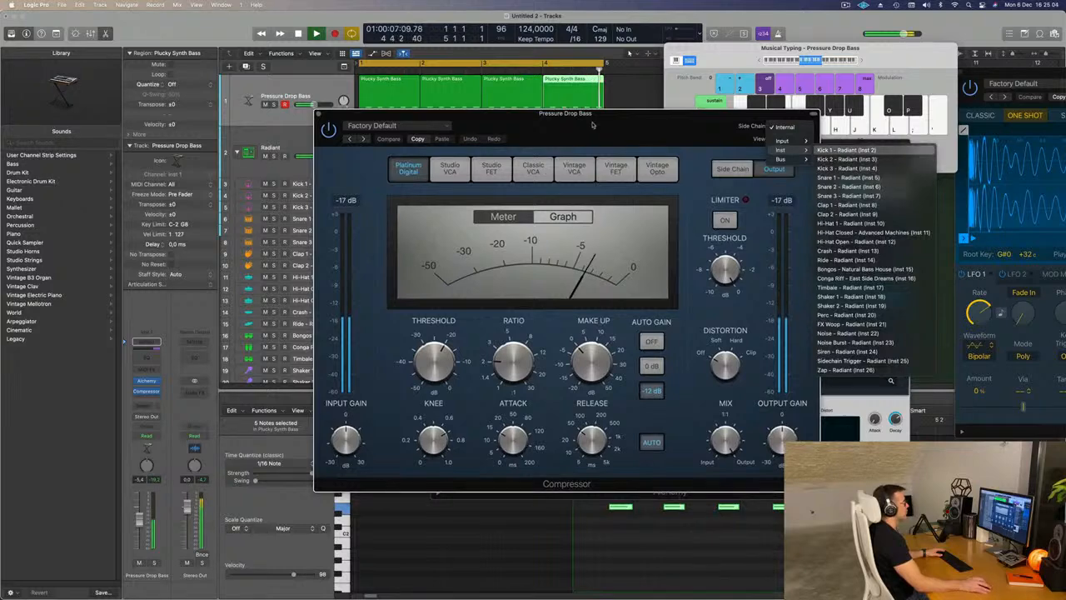
click(846, 150)
drag(613, 130, 643, 129)
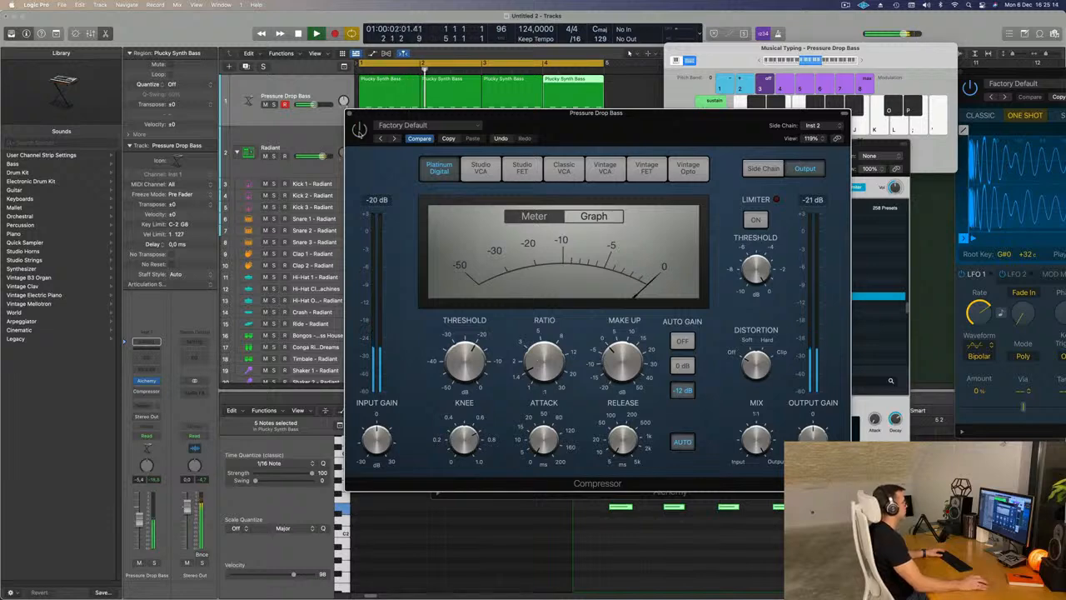
click(349, 113)
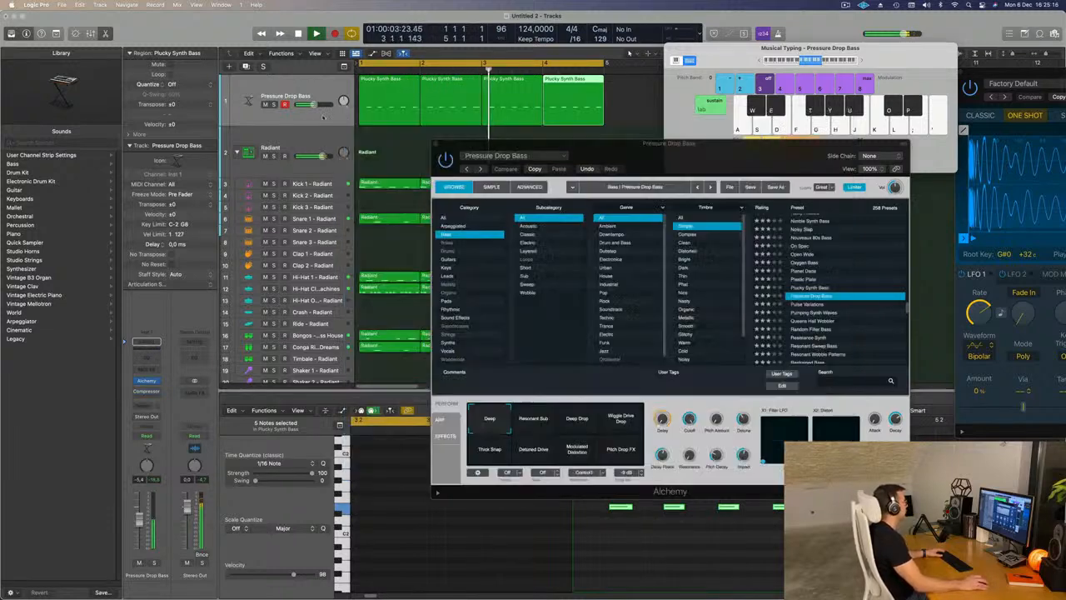
click(348, 115)
- Audition the Resonant Sub, Deep Drop, Wiggle Drive Drop, Pitch Drop FX and Modulated Distortion variations of Pressure Drop Bass during playback
drag(653, 149, 723, 138)
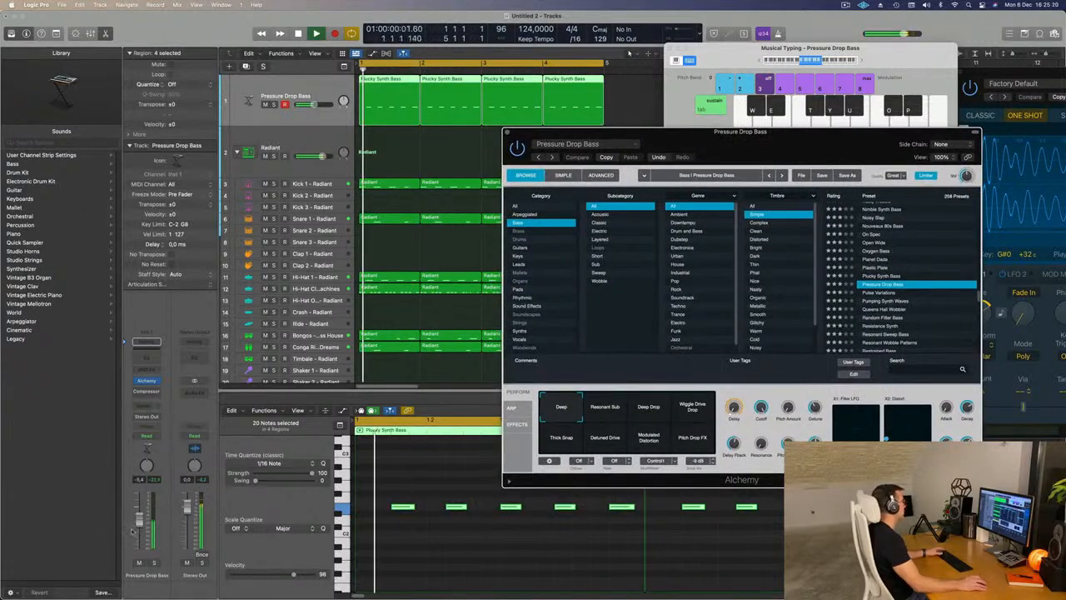
click(151, 379)
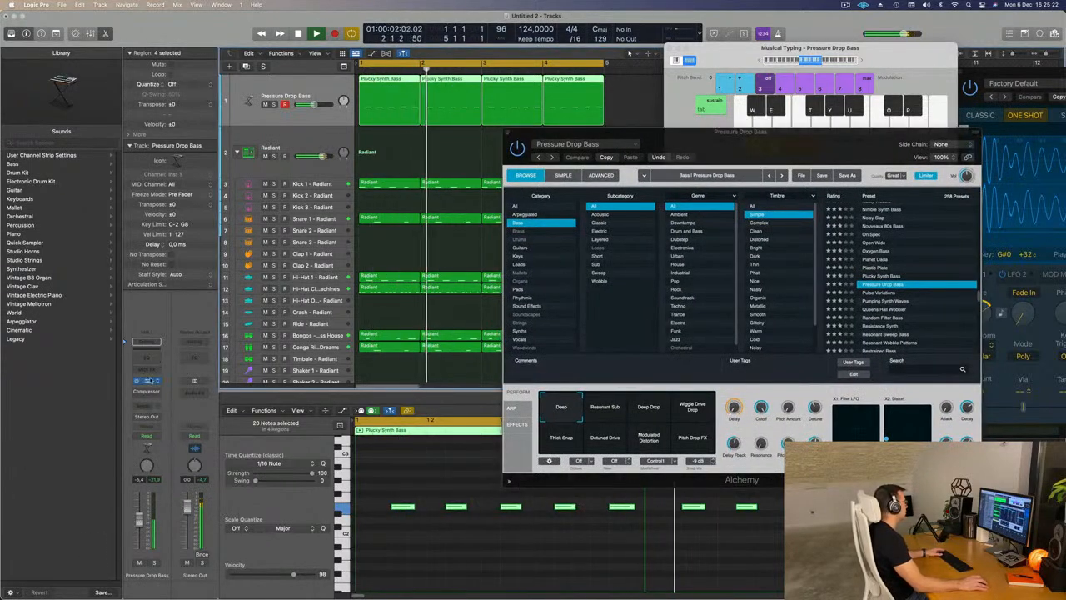
click(148, 380)
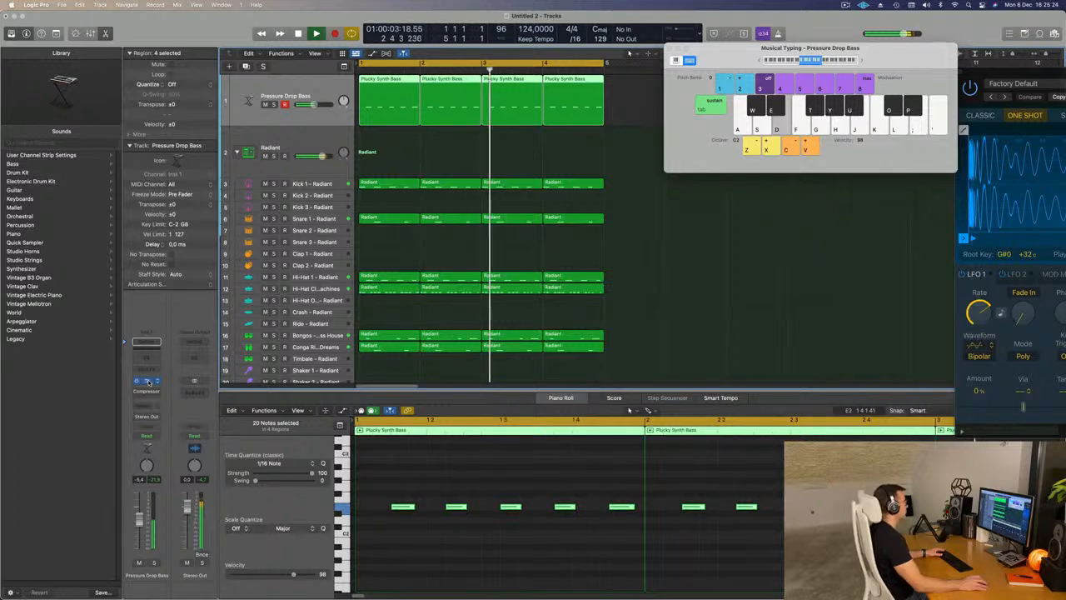
click(147, 381)
drag(727, 147, 575, 130)
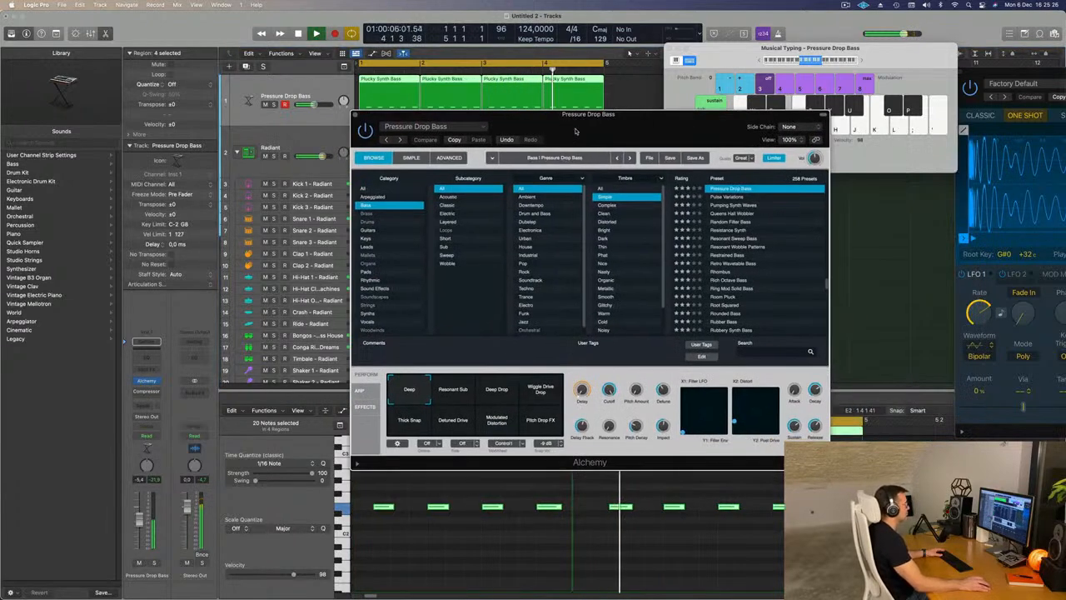
click(462, 391)
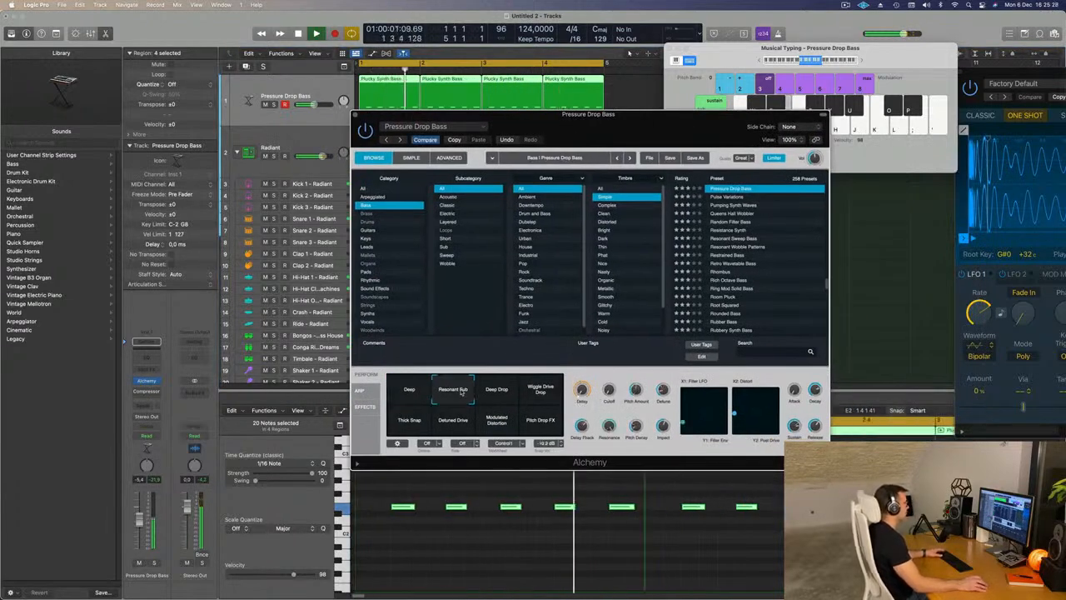
click(495, 392)
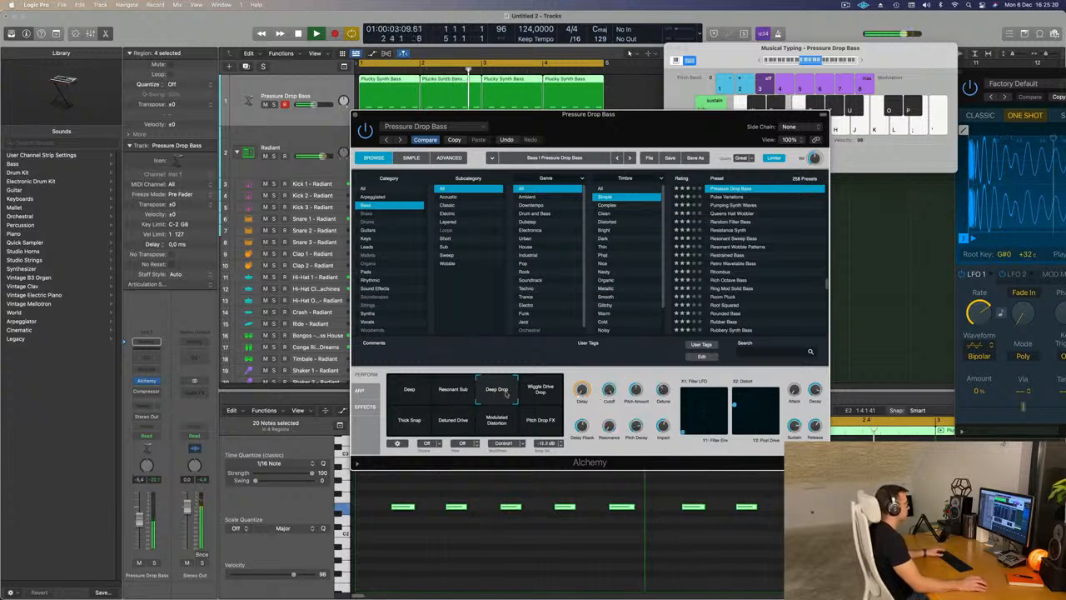
click(543, 395)
click(543, 420)
click(492, 427)
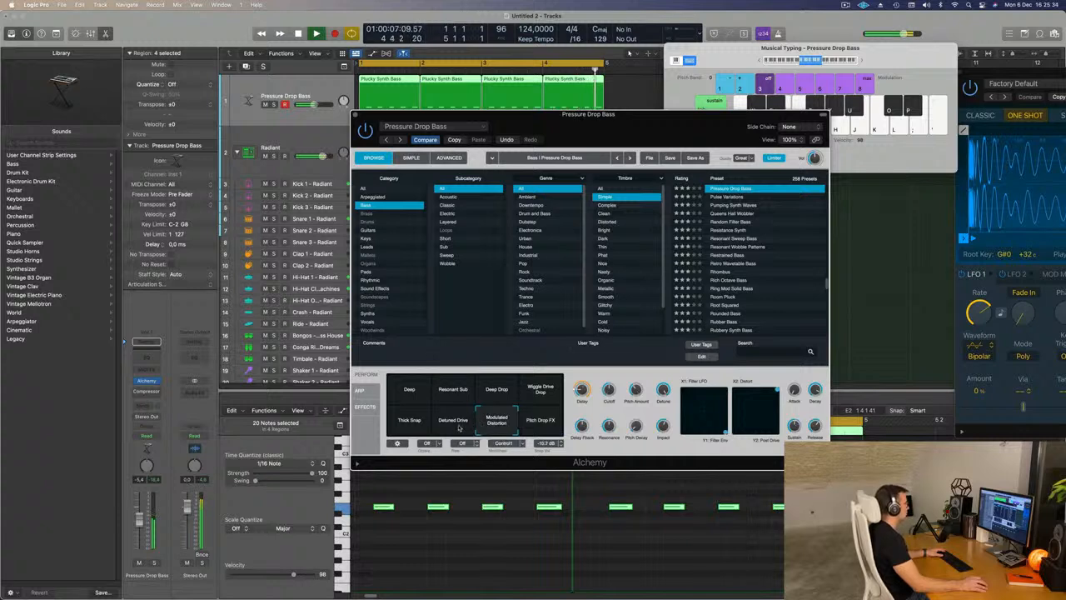
- Compare Thick Snap, Wiggle Drive Drop, Deep and Resonant Sub against the loop, and choose the Deep Drop variation
click(411, 426)
click(539, 393)
click(498, 392)
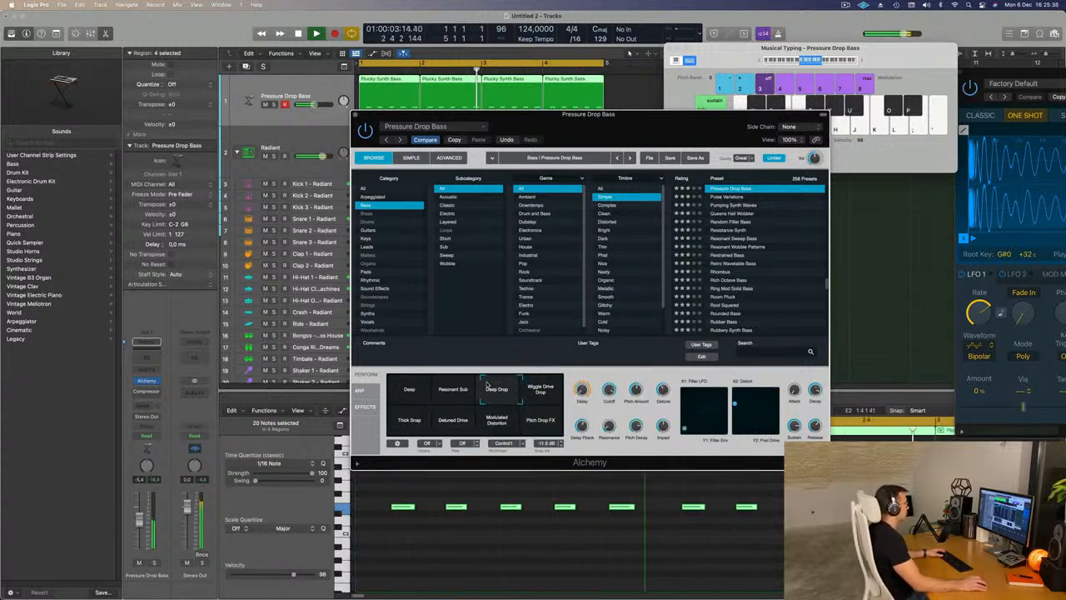
click(409, 389)
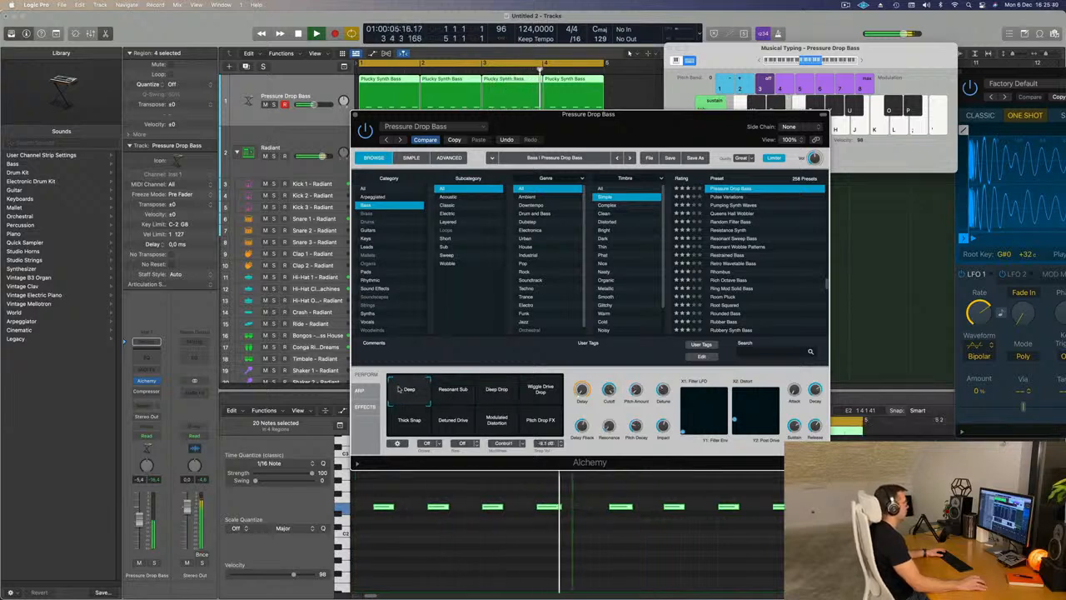
click(457, 385)
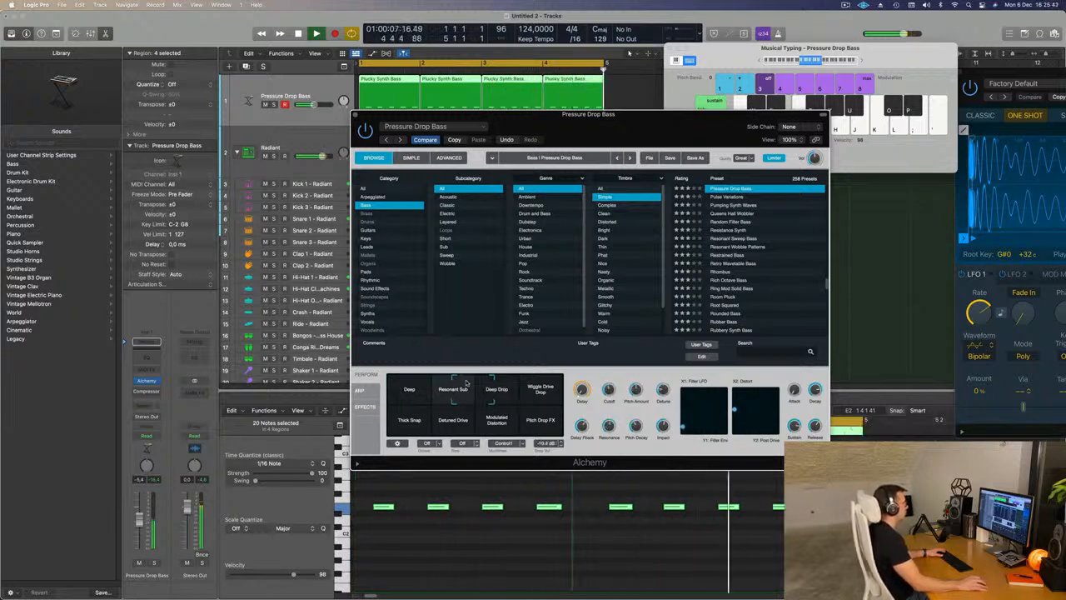
click(497, 386)
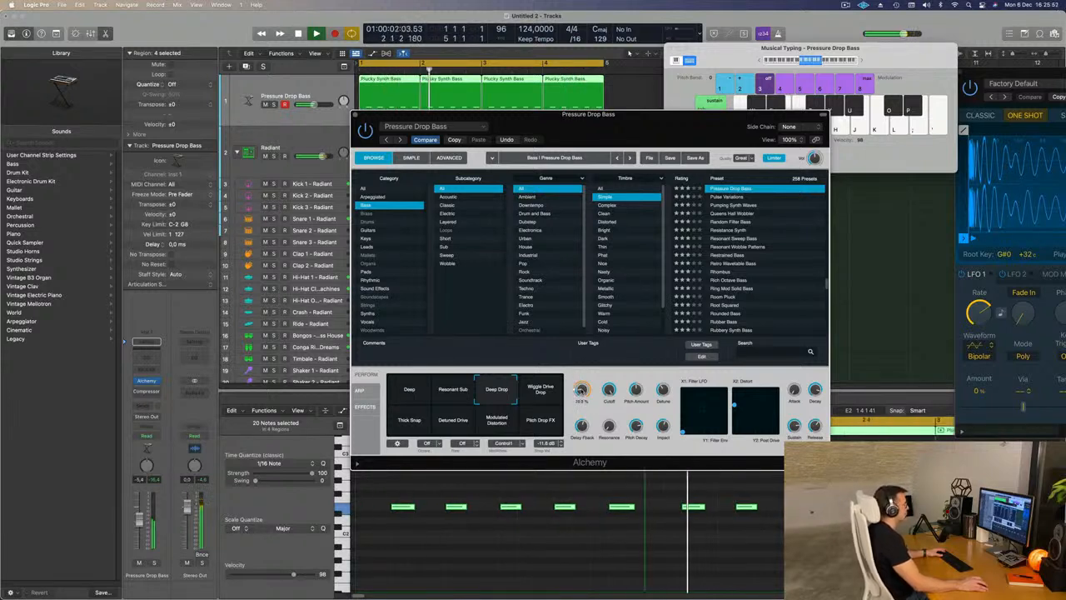
- Close the Alchemy window and duplicate the Pressure Drop Bass track with its settings
drag(679, 126, 742, 116)
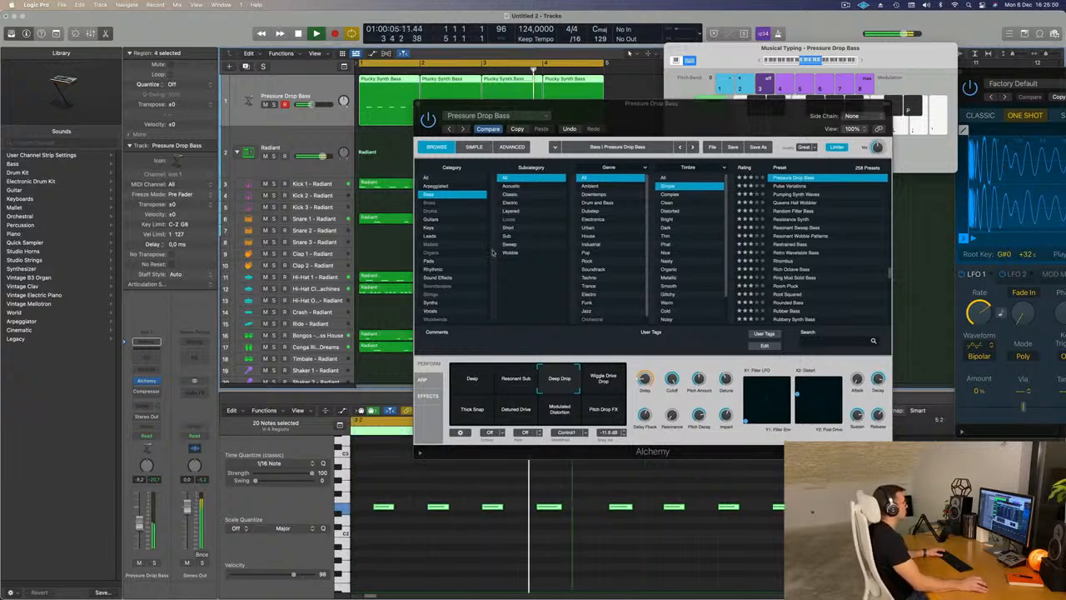
drag(725, 117, 700, 177)
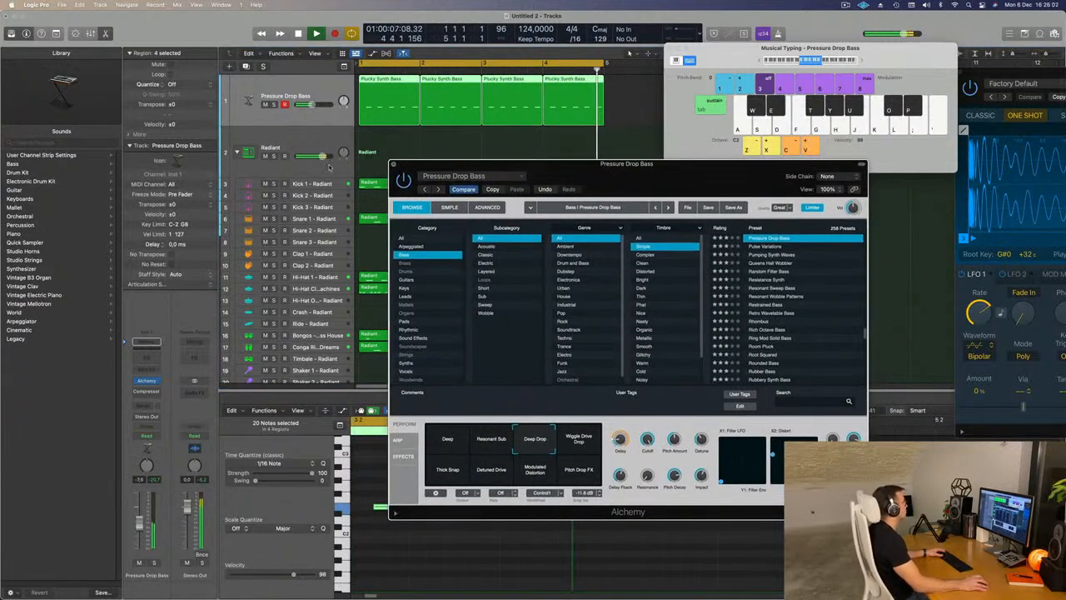
click(394, 164)
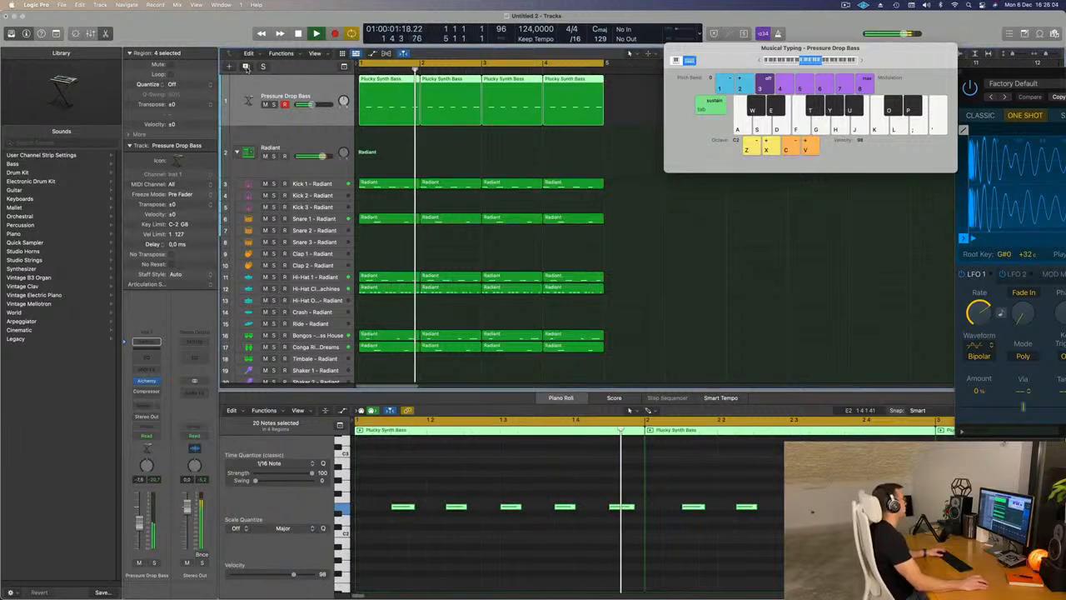
click(245, 67)
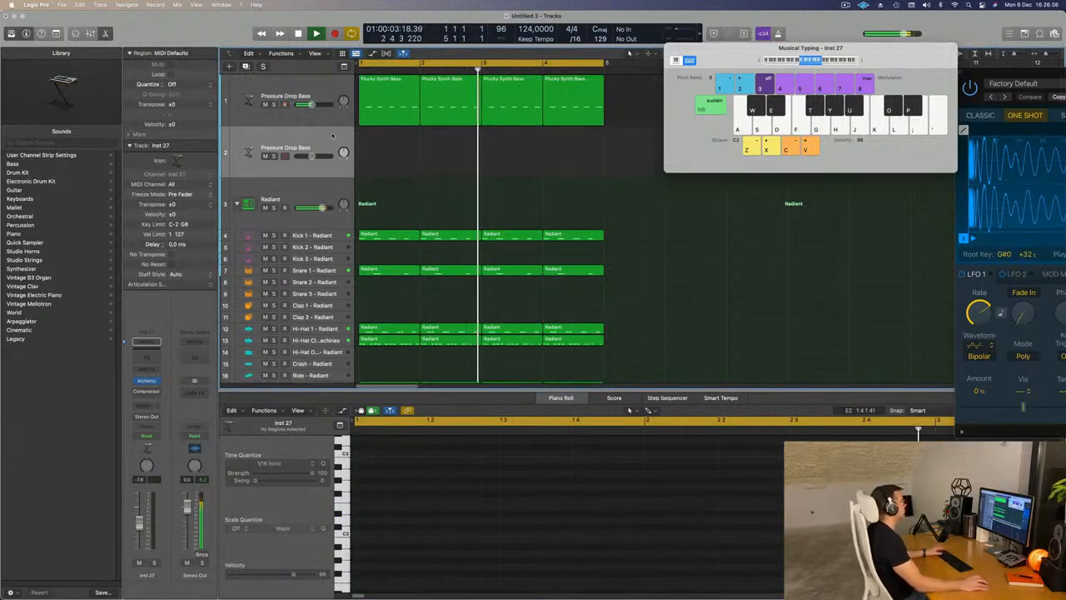
- Delete the first, third and fifth notes from the original bass track's bar 1 region
click(384, 100)
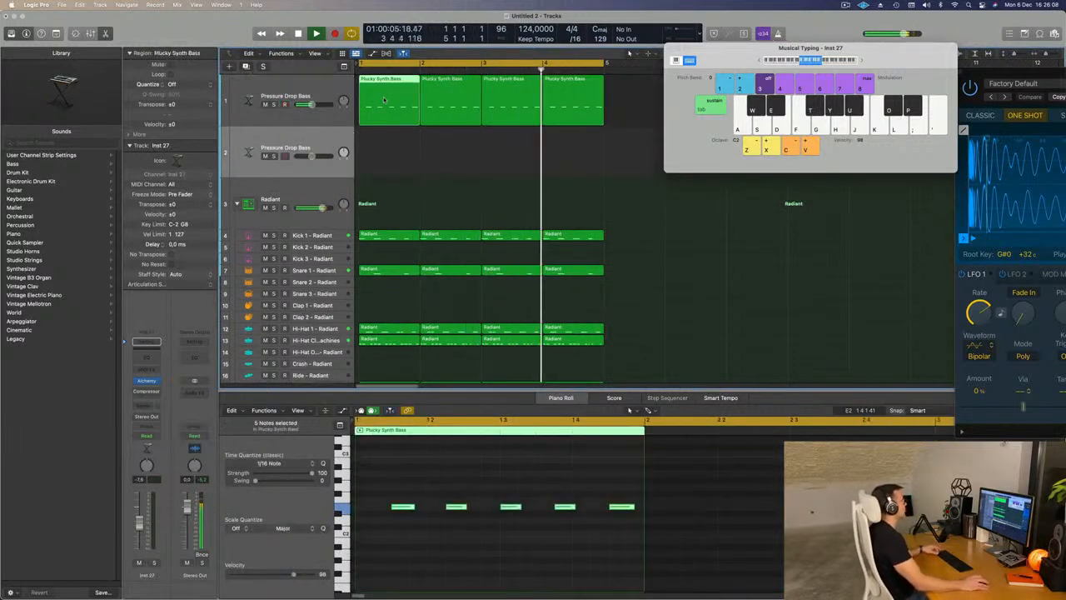
mouse_move(394, 106)
mouse_down()
mouse_move(383, 158)
mouse_move(389, 104)
mouse_up()
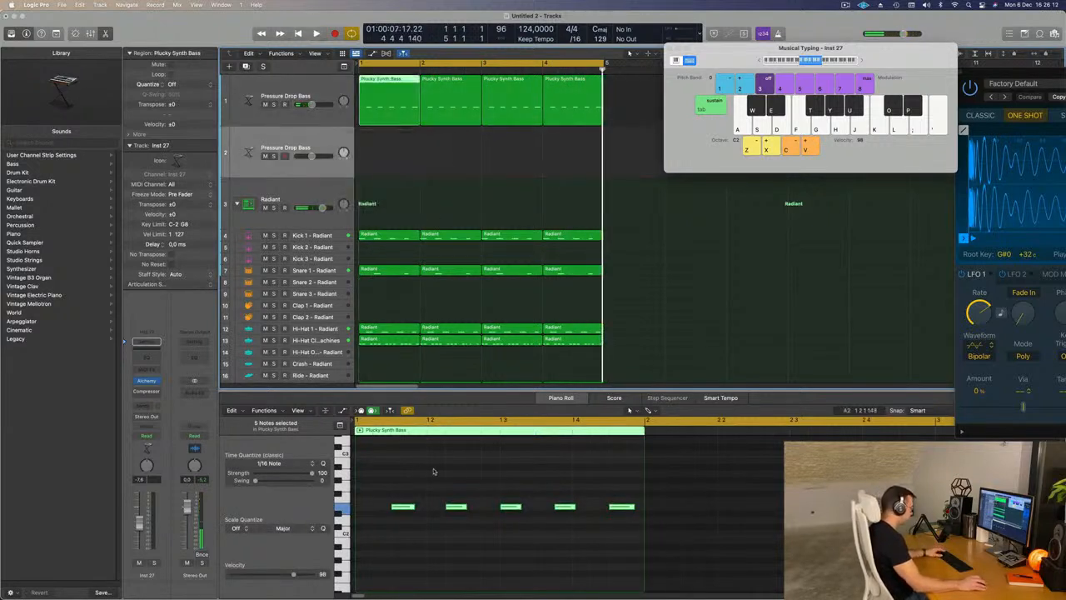
key(space)
click(403, 506)
key(Delete)
click(511, 507)
key(Delete)
click(621, 506)
key(Delete)
key(Return)
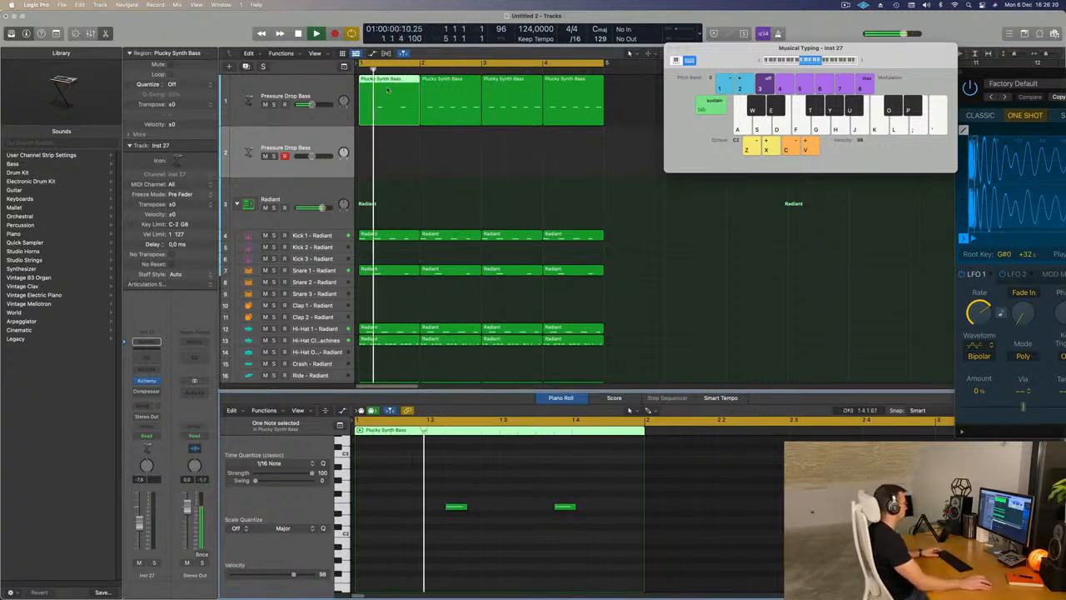
- Move the thinned-out region down to the duplicate bass track and copy the bar 2 bass region into bar 1 of the original track
drag(387, 90, 388, 143)
key(space)
drag(455, 86, 389, 88)
key(space)
click(309, 144)
key(Return)
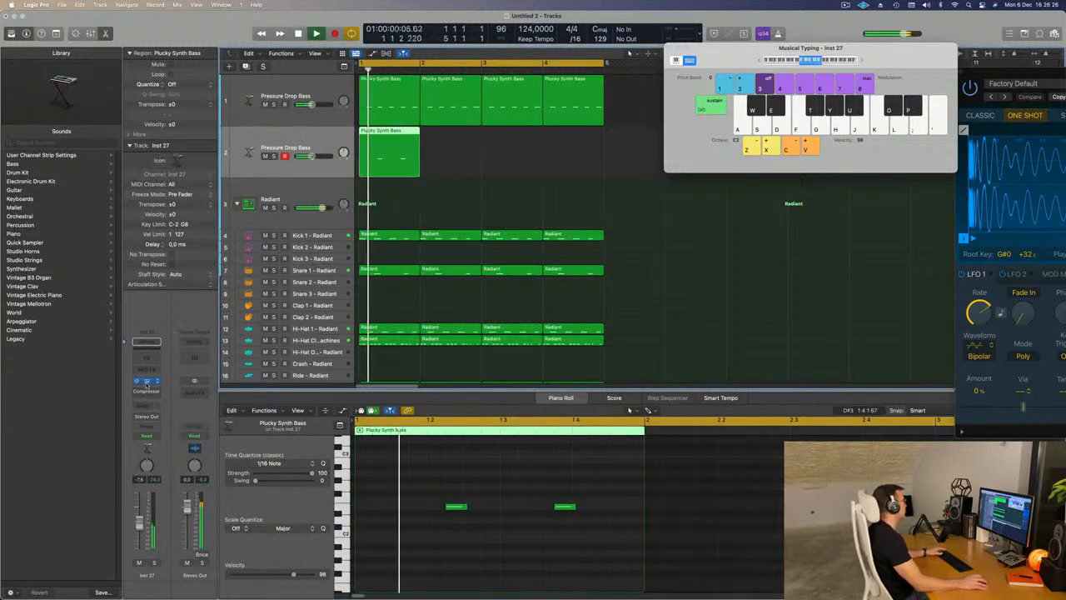
- Open Alchemy on the duplicate bass track and filter its presets to the Brass category
click(147, 381)
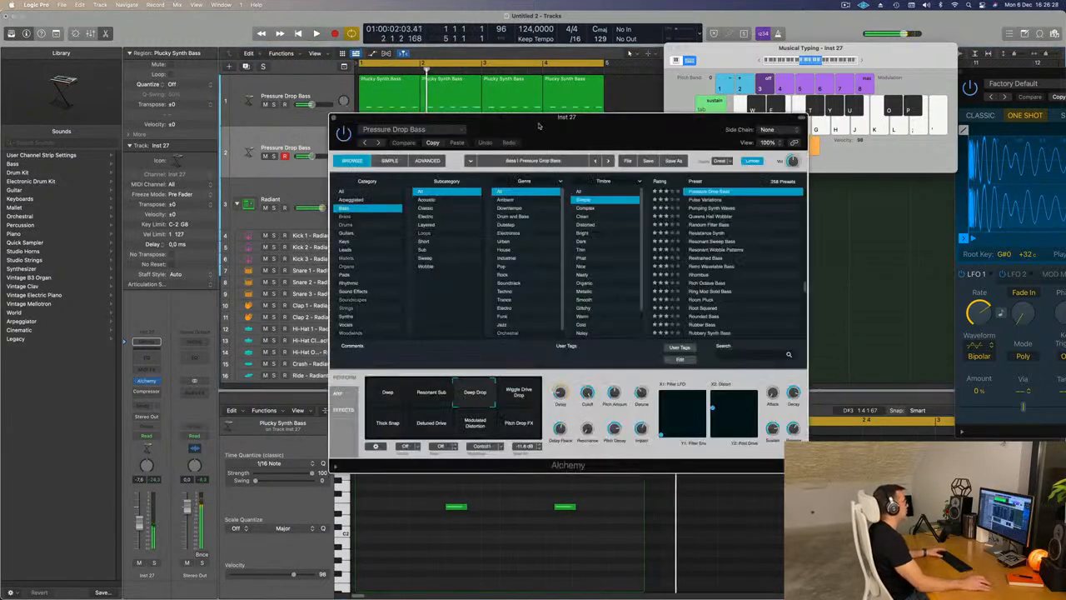
drag(539, 125, 528, 136)
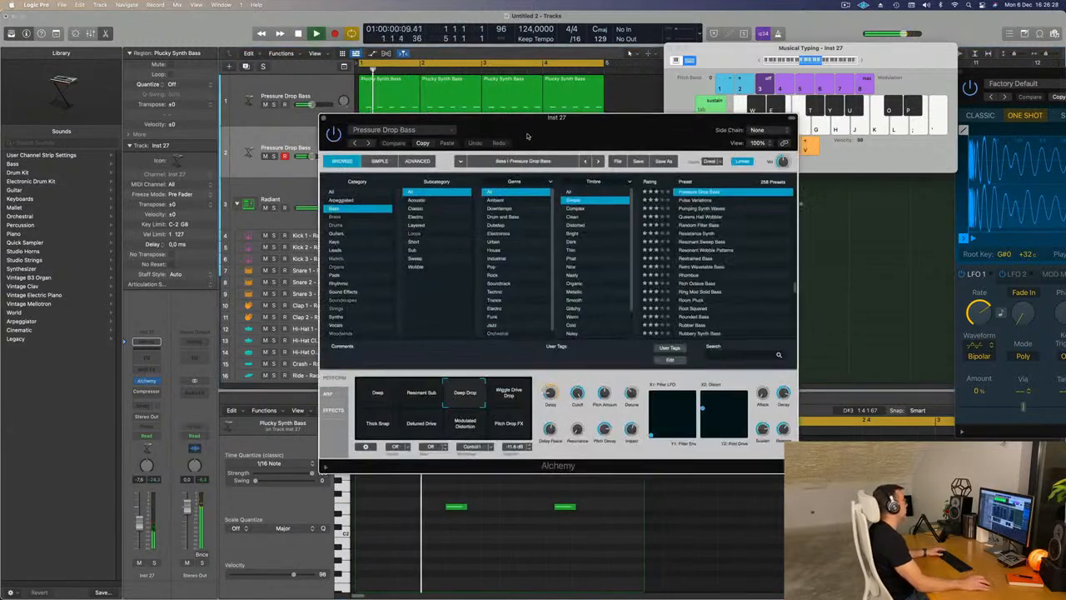
click(336, 217)
- Select both notes in the duplicate track's region, transpose them to a higher pitch and play them back
drag(504, 137, 822, 160)
drag(441, 473, 594, 557)
key(space)
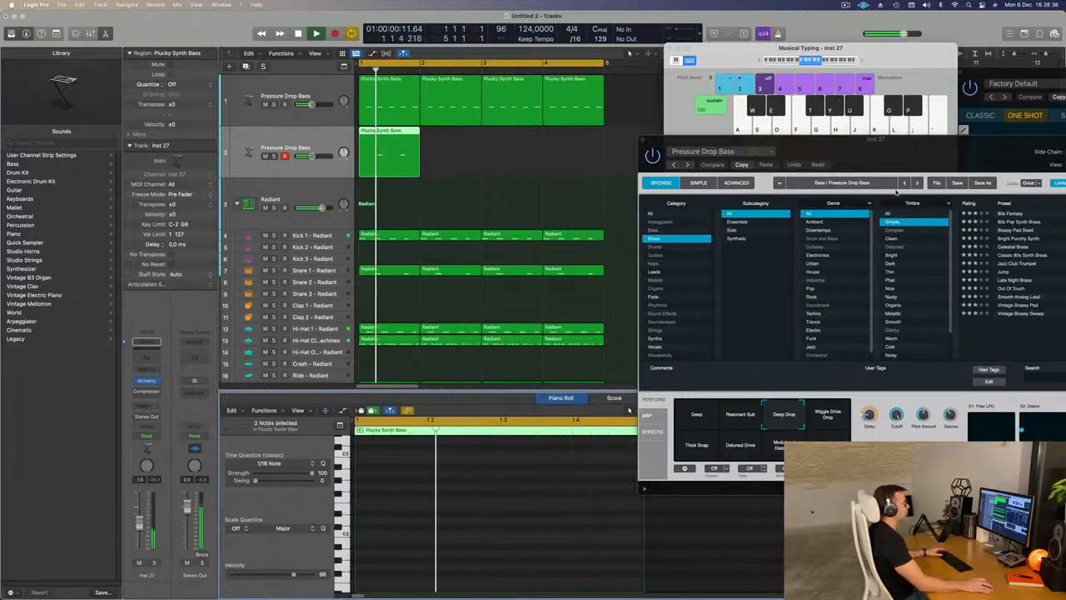
drag(866, 150, 645, 200)
click(317, 142)
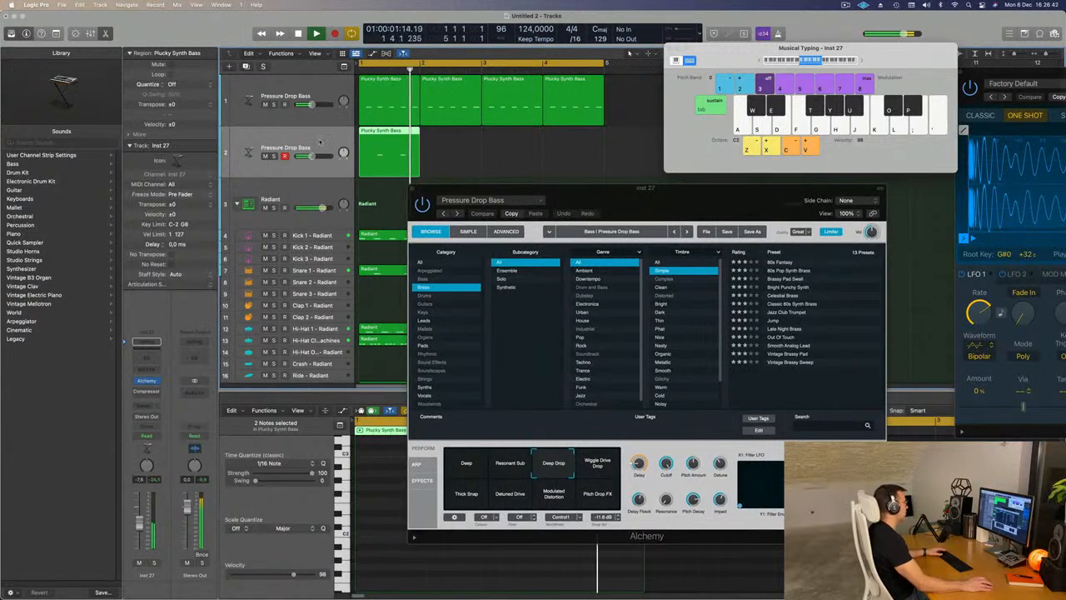
- Repeat the duplicate bass track's bar 1 region three times to fill the four-bar loop, and resume playback
click(145, 381)
click(146, 381)
key(space)
click(393, 157)
key(super+r)
key(super+r)
key(super+r)
key(space)
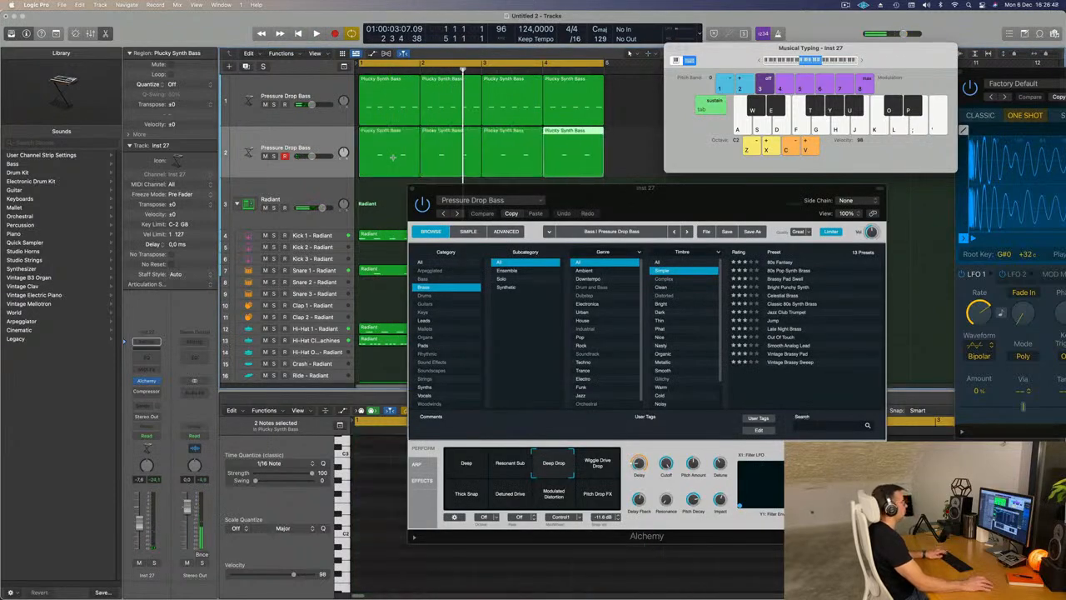
- Reset Alchemy's Timbre filter to All, audition the Pressure Drop Bass performance snapshots during playback and settle on Thick Snap
drag(592, 194, 572, 156)
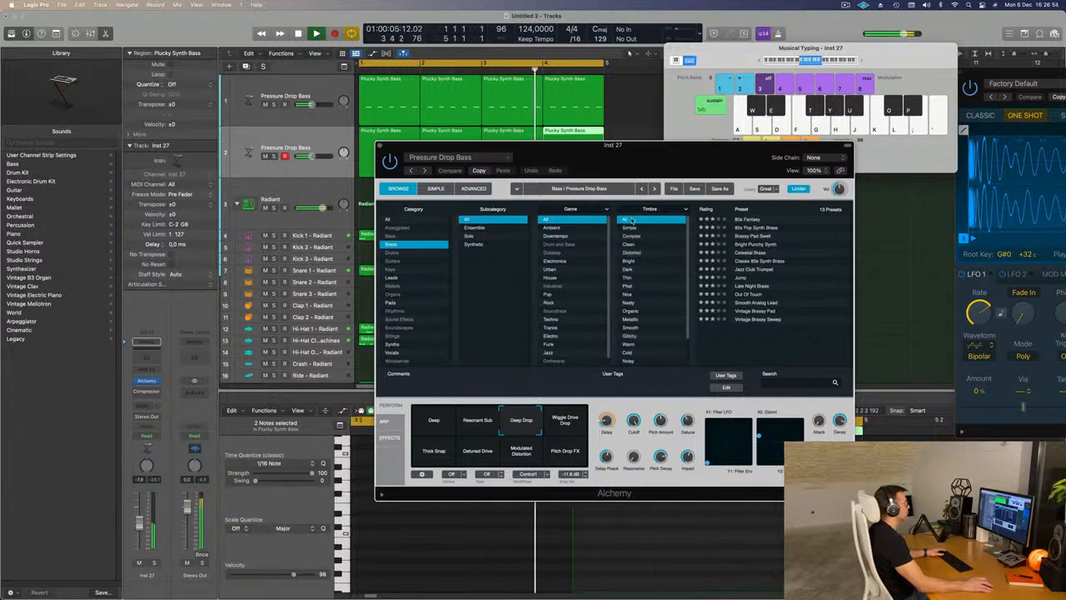
drag(688, 158, 722, 155)
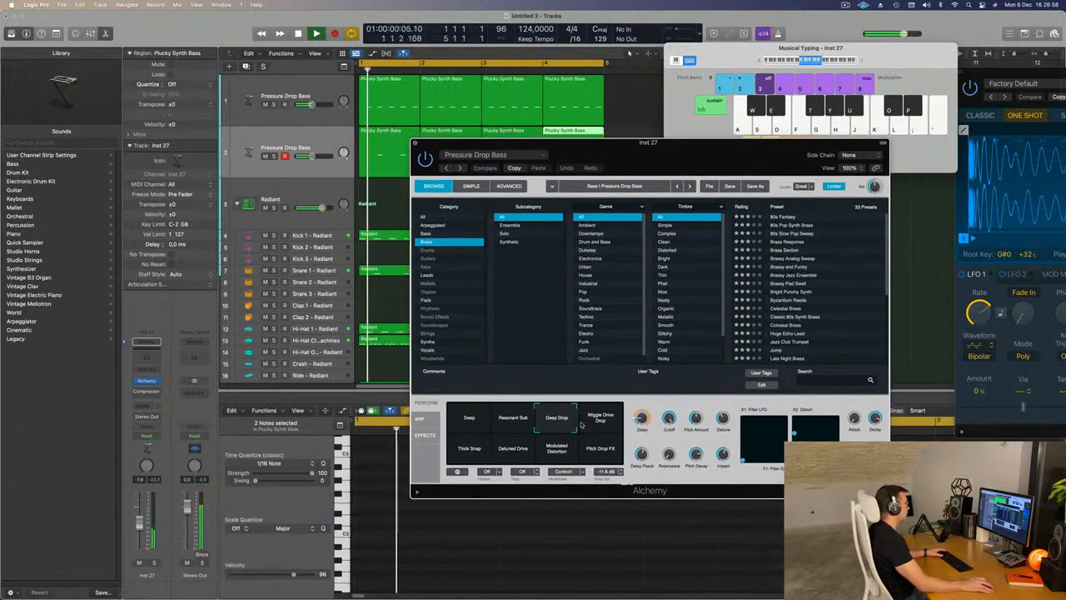
click(599, 417)
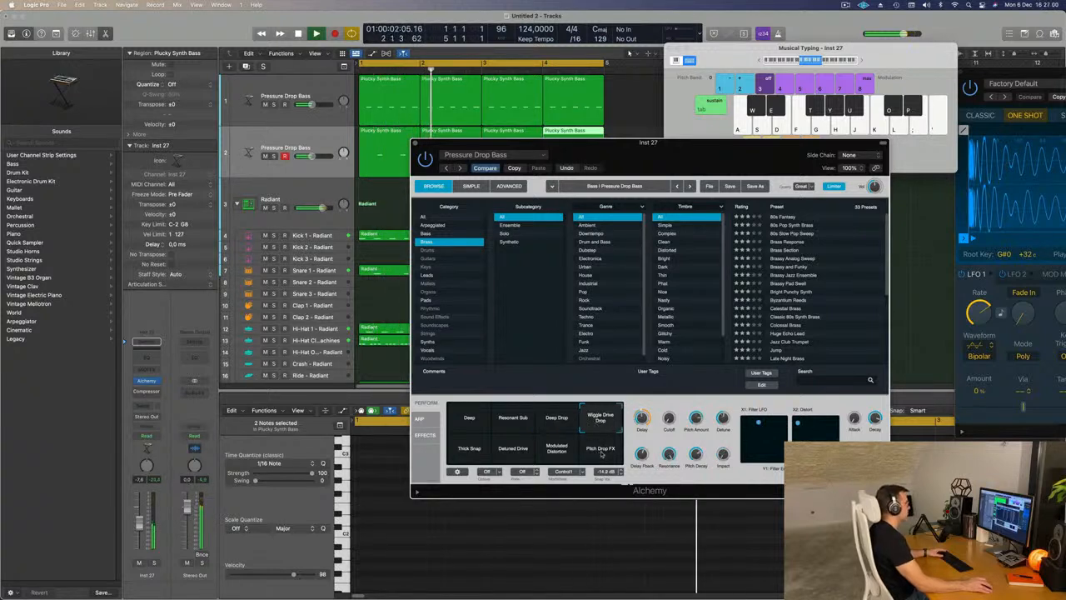
click(602, 452)
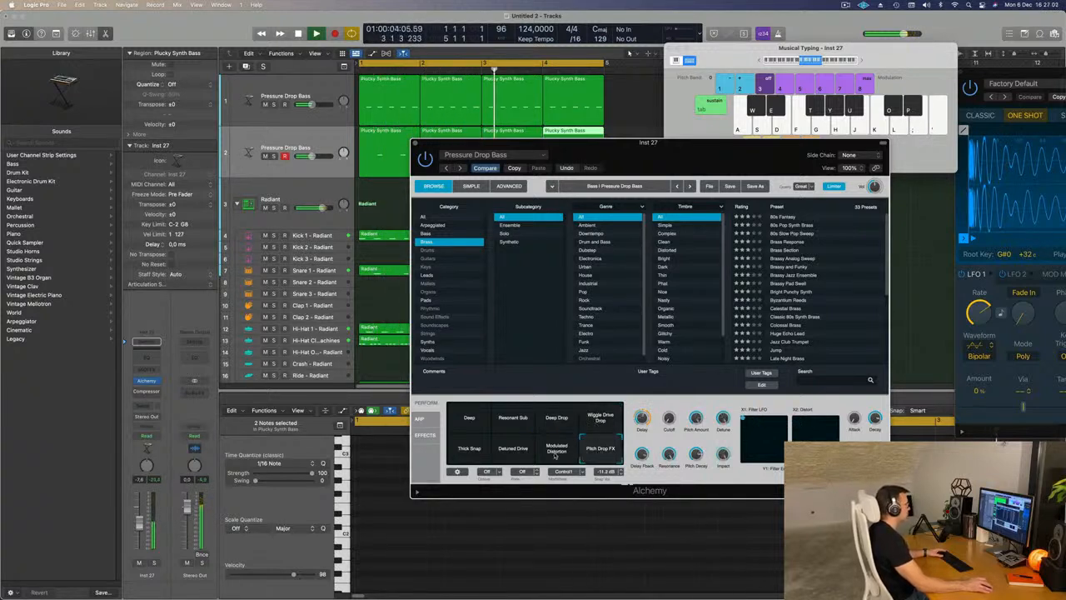
click(556, 452)
click(511, 454)
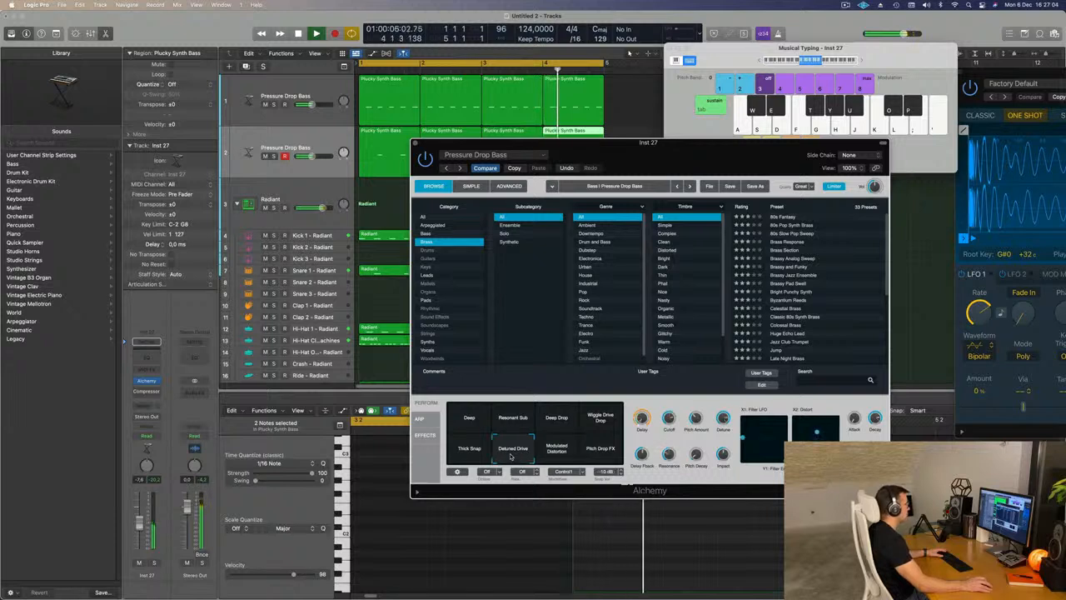
click(478, 454)
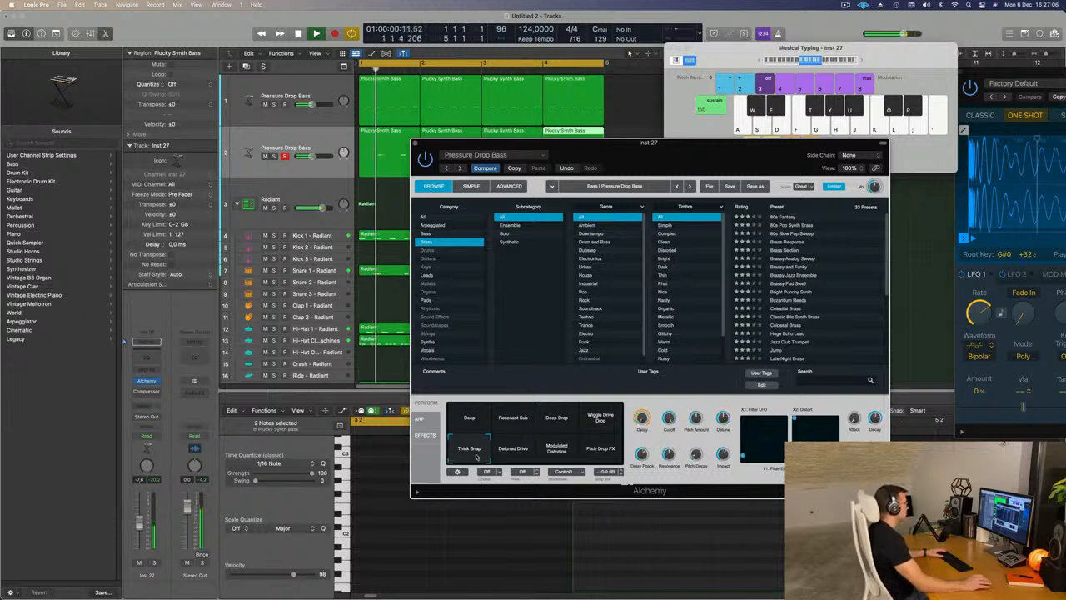
click(614, 419)
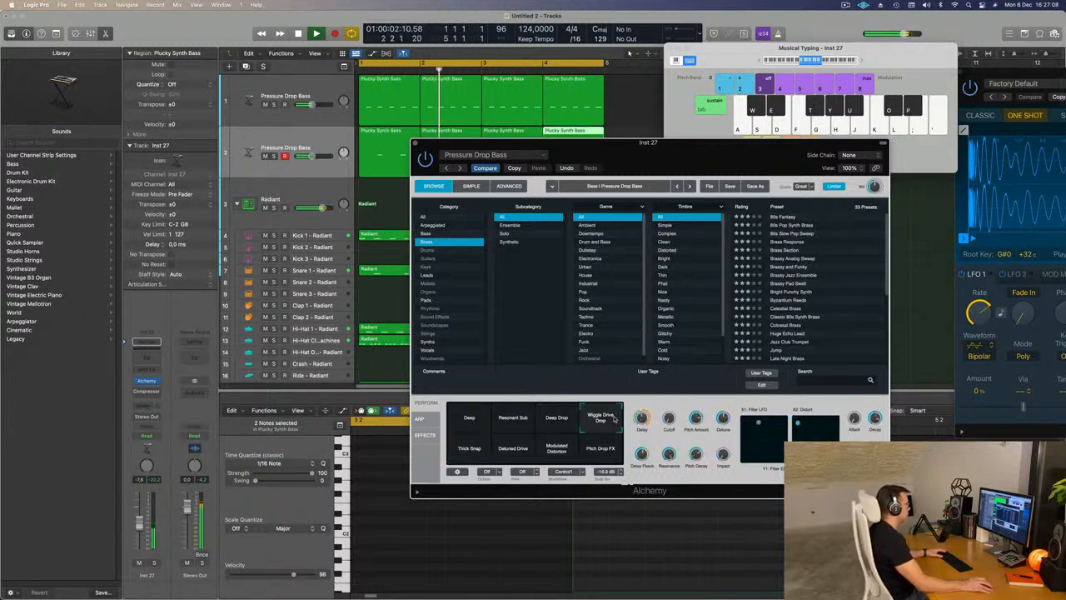
click(468, 448)
click(512, 418)
click(556, 419)
click(600, 450)
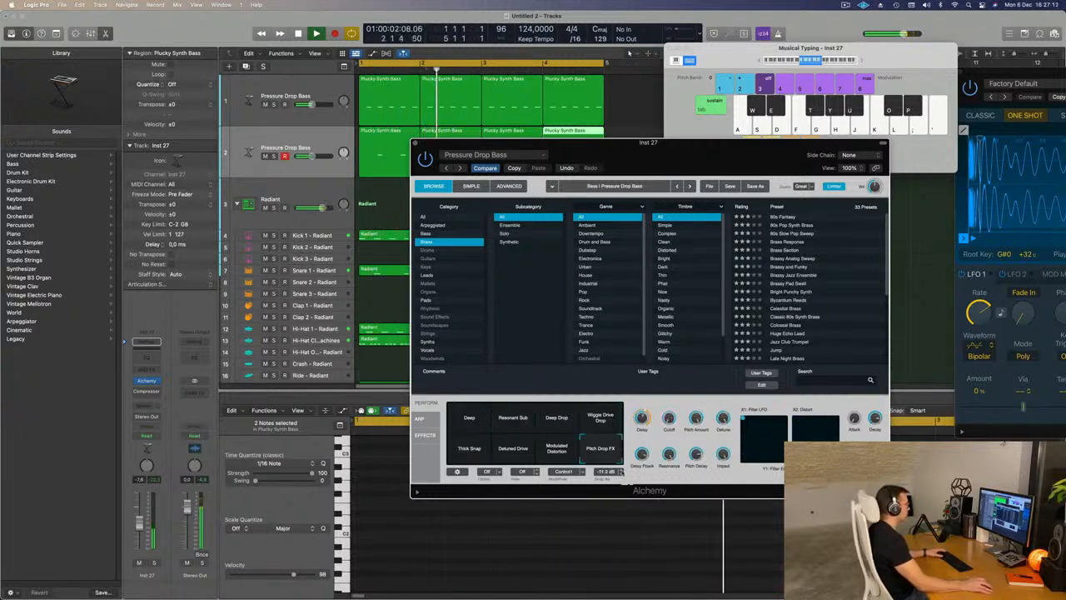
click(563, 456)
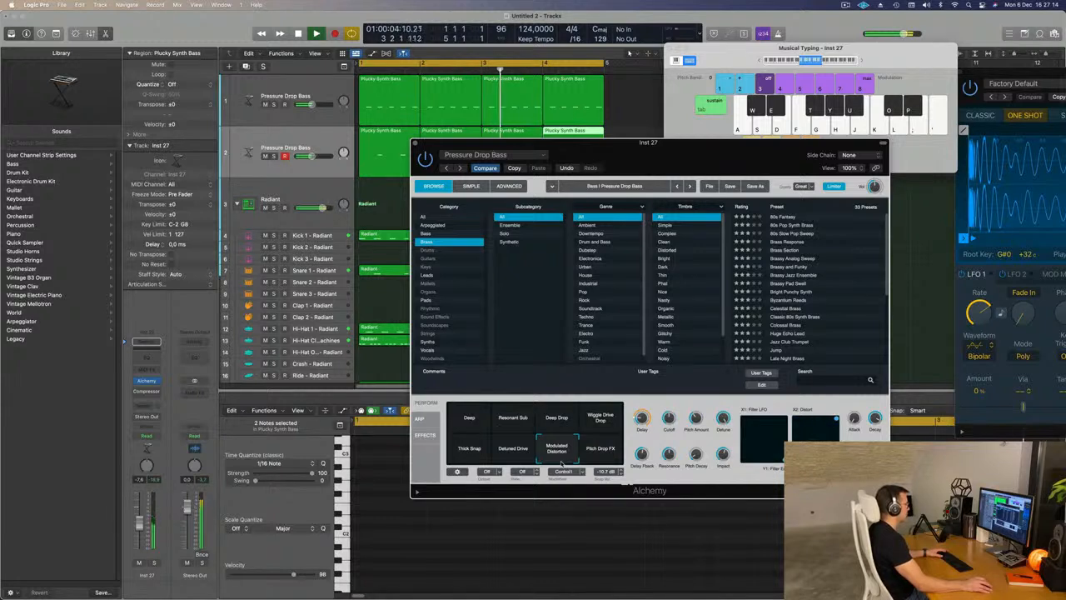
click(521, 454)
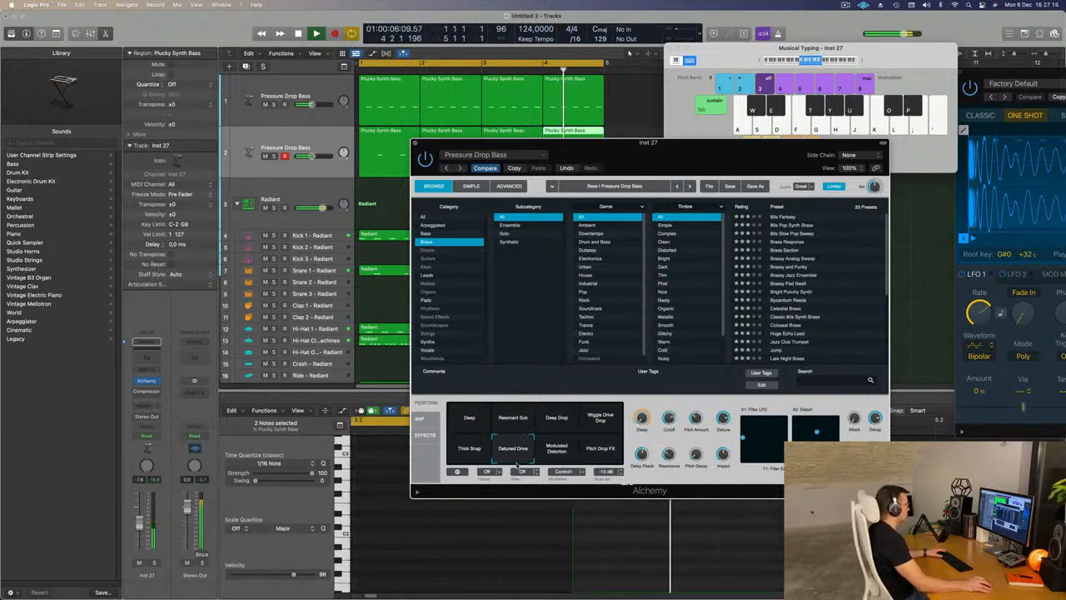
click(466, 454)
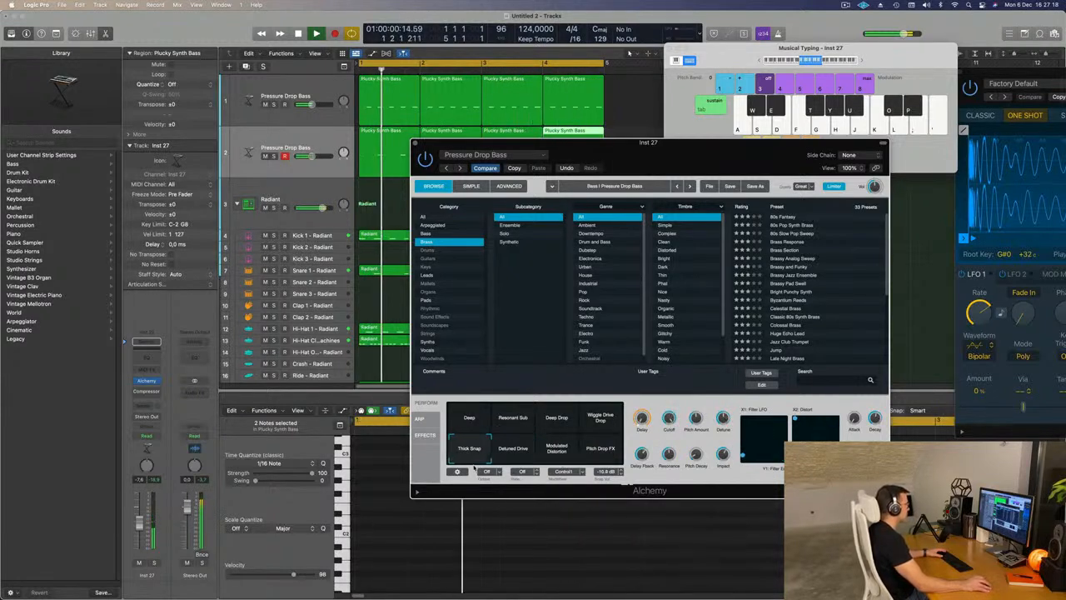
drag(674, 158, 728, 142)
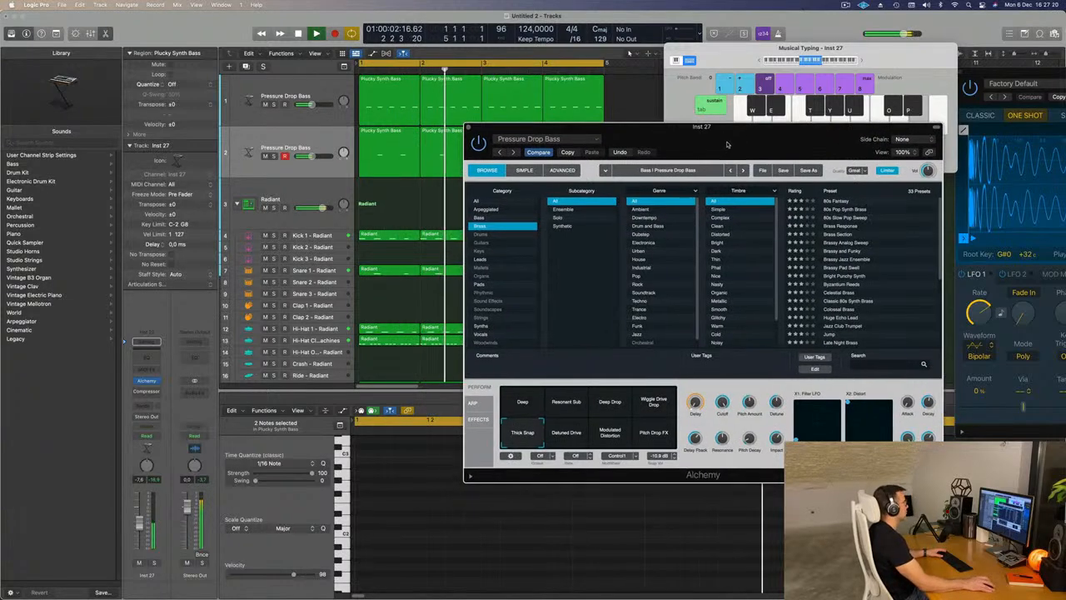
- Raise the second bass track's volume slightly and set its Alchemy Delay to about 47%
click(277, 165)
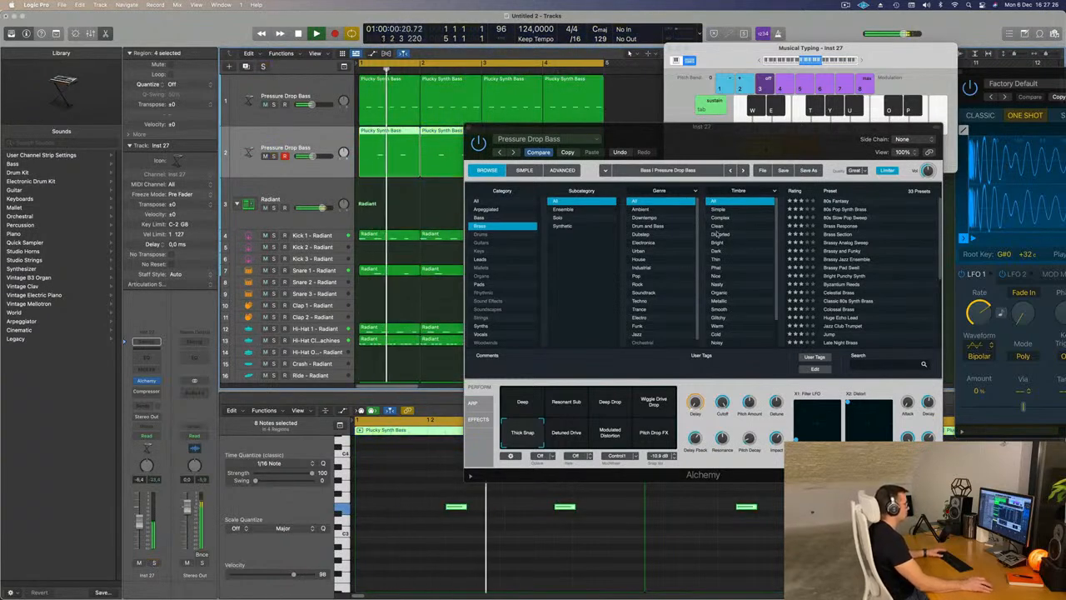
drag(746, 127, 662, 135)
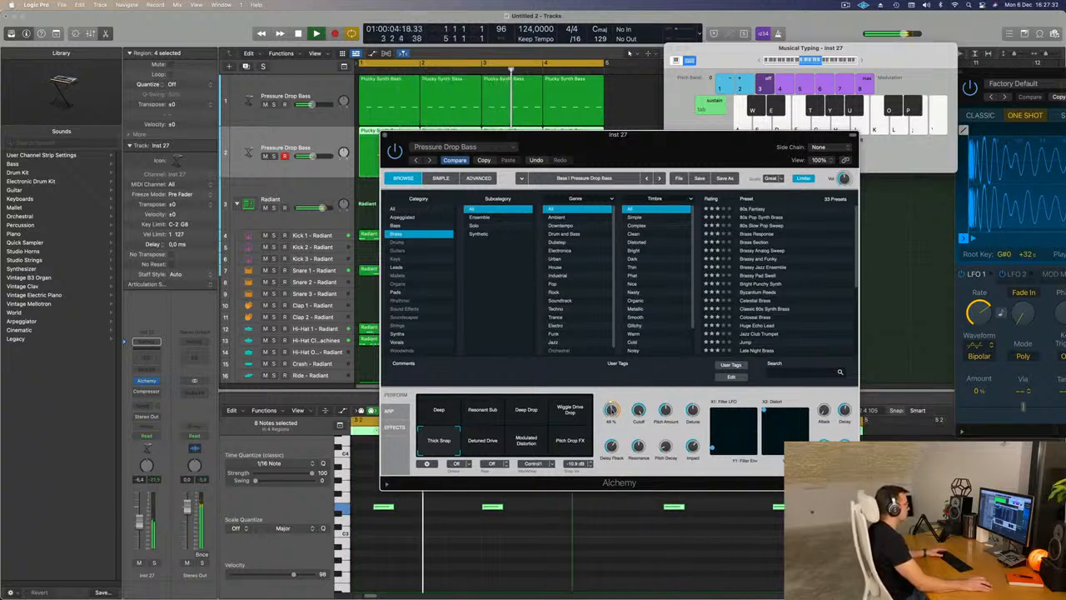
drag(658, 144, 748, 149)
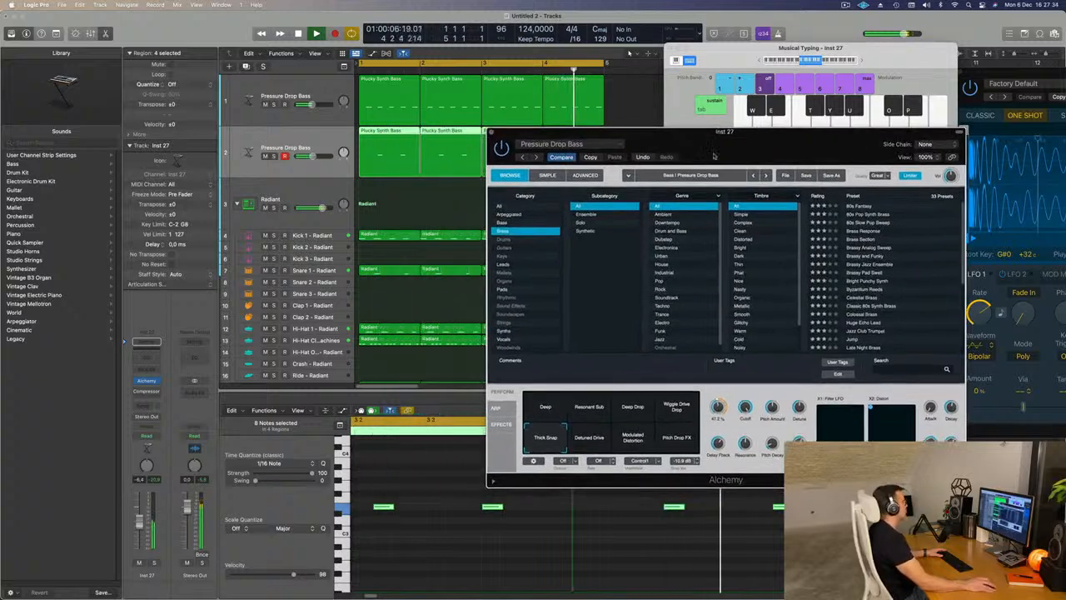
- Duplicate the second Pressure Drop Bass track with its instrument and effects to get a third synth track
click(272, 139)
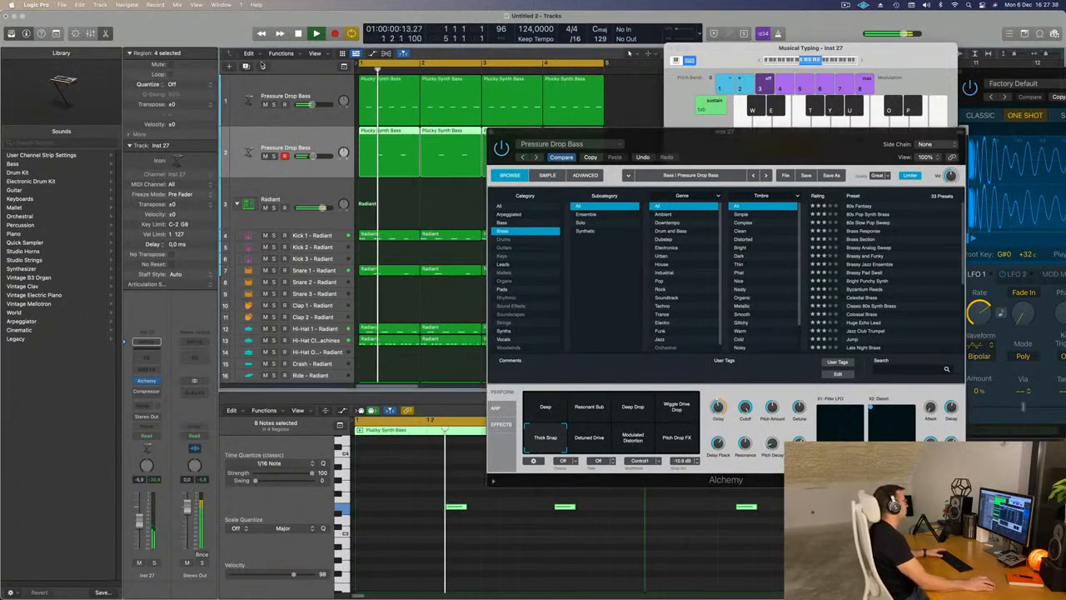
key(super+d)
drag(642, 135, 740, 134)
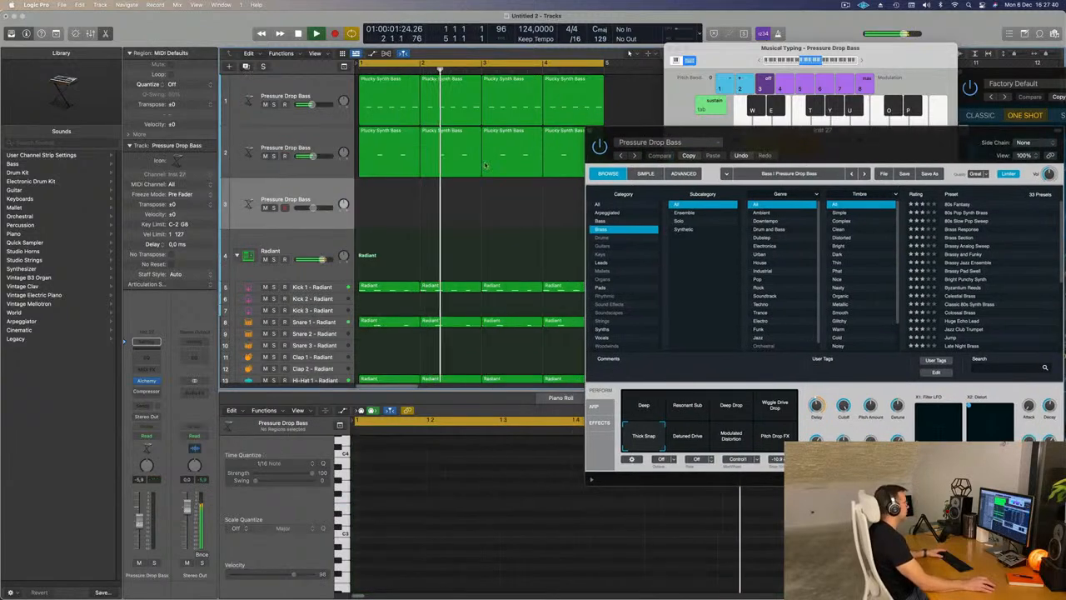
- Move the second track's bar 1 region down to the new track and copy the bar 2 region back into bar 1
click(394, 154)
drag(394, 153, 393, 205)
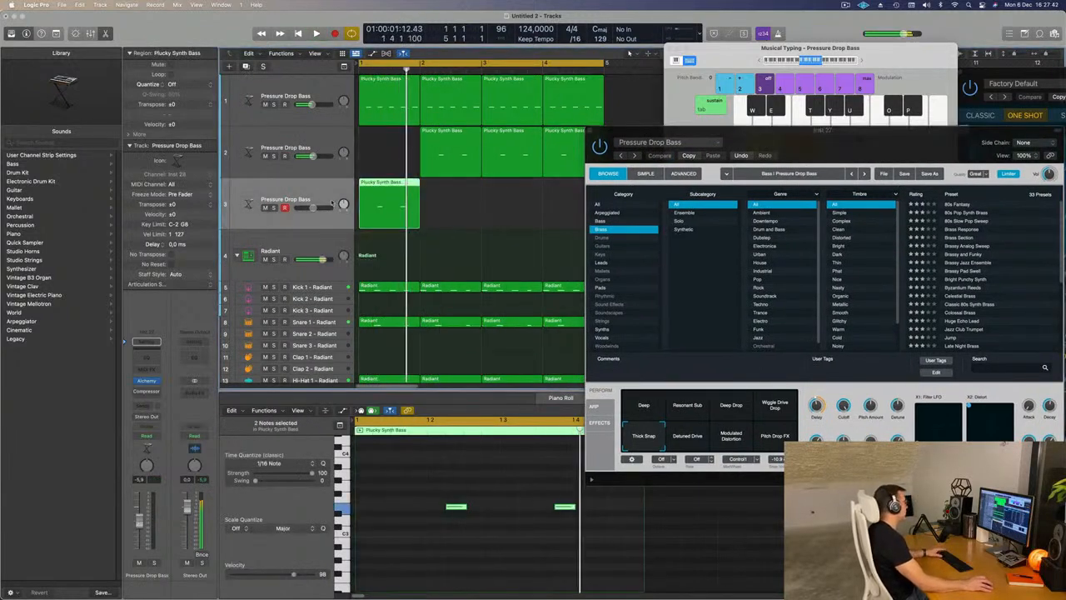
click(463, 131)
mouse_move(462, 132)
mouse_down()
mouse_move(402, 132)
mouse_move(459, 137)
mouse_up()
- Load the 80s Fantasy preset in the new track's Alchemy and repeat its bar 1 region through the four-bar loop
click(294, 198)
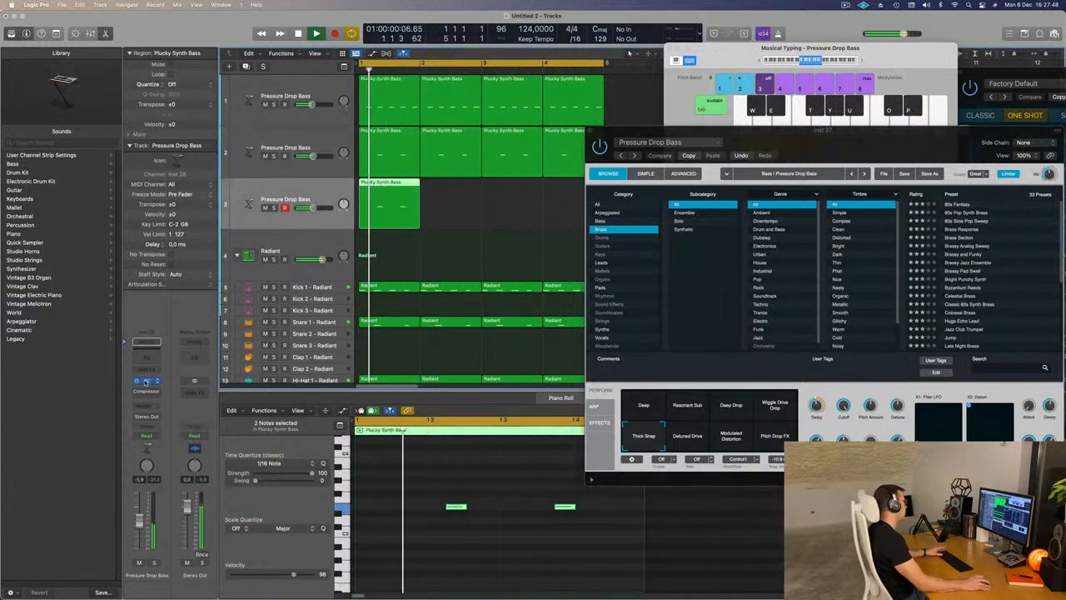
click(146, 382)
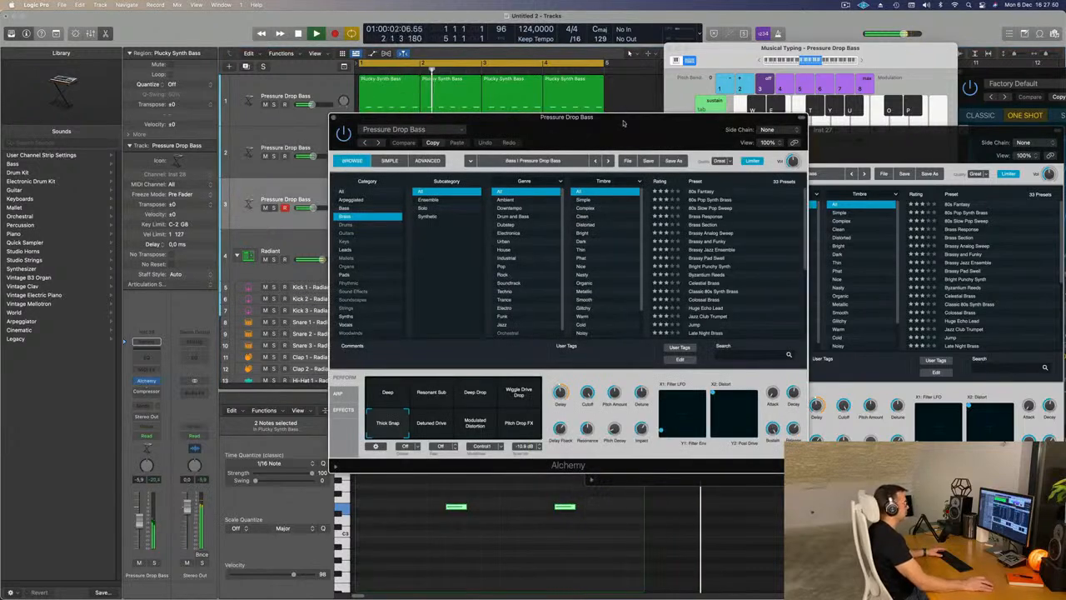
drag(621, 122, 656, 154)
click(747, 224)
drag(409, 164, 759, 188)
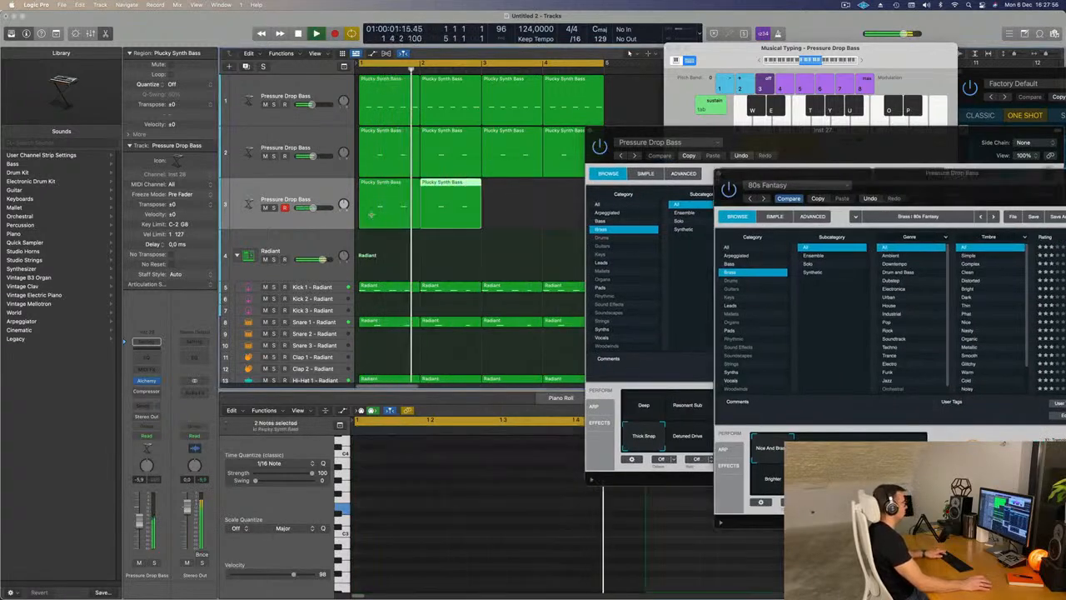
drag(853, 175, 610, 81)
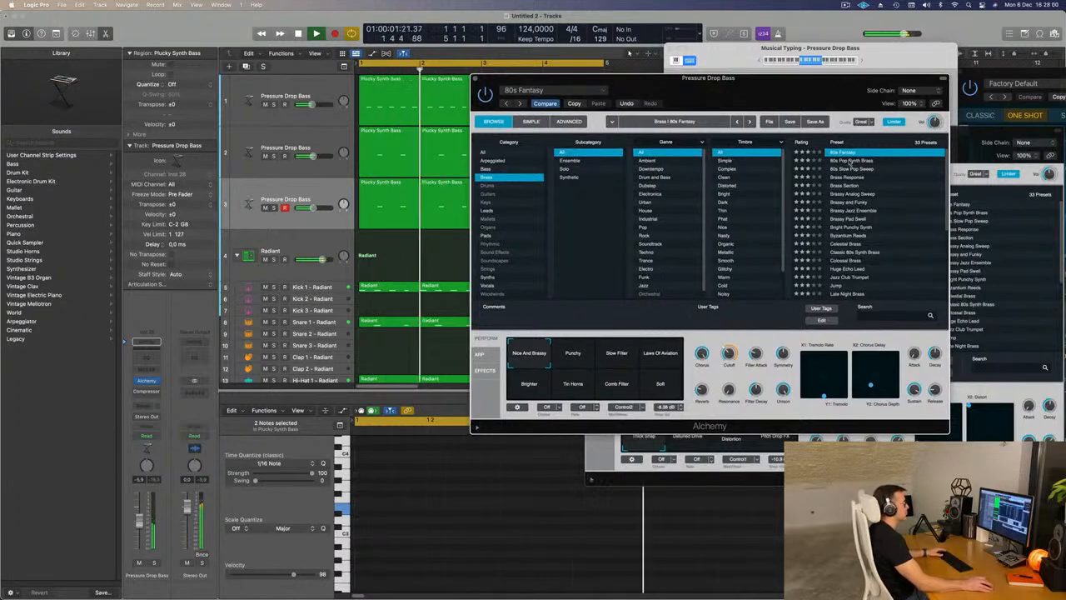
- Audition the 80s Pop Synth Brass and 80s Slow Pop Sweep presets, then load 80s Pop Synth Brass
click(749, 122)
drag(774, 95, 774, 123)
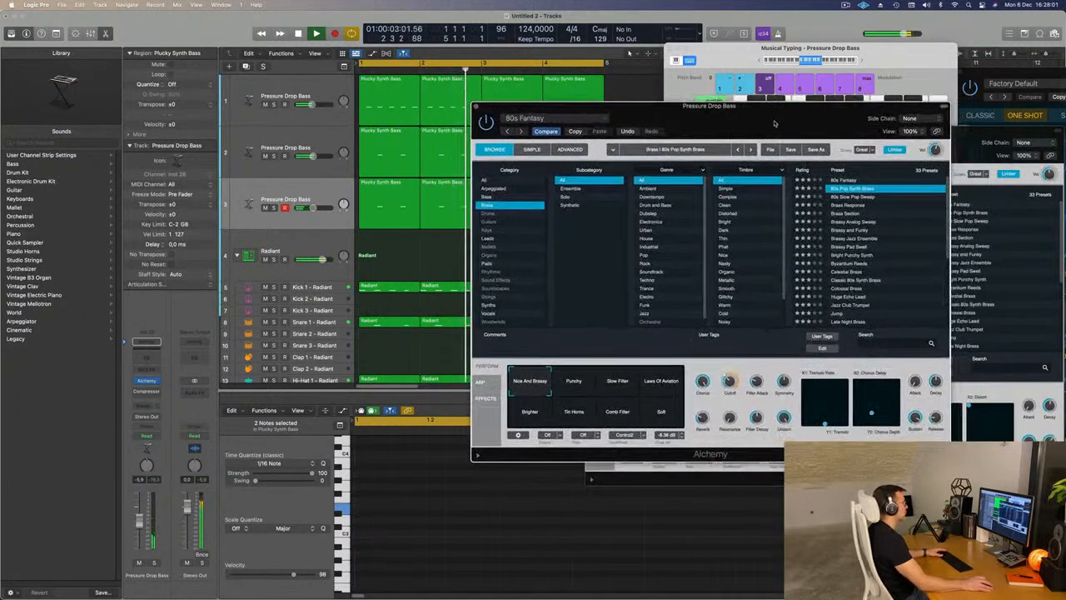
click(852, 198)
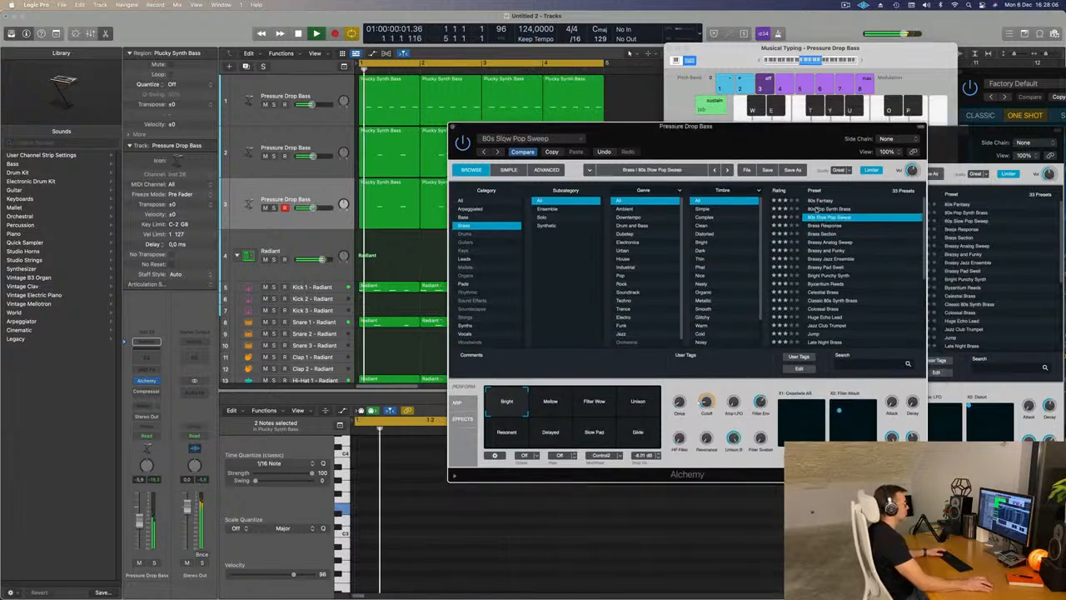
click(816, 208)
- Audition the 80s Pop Synth Brass performance snapshots from Warm Decay to Thin LFO and settle on Snappy
click(550, 409)
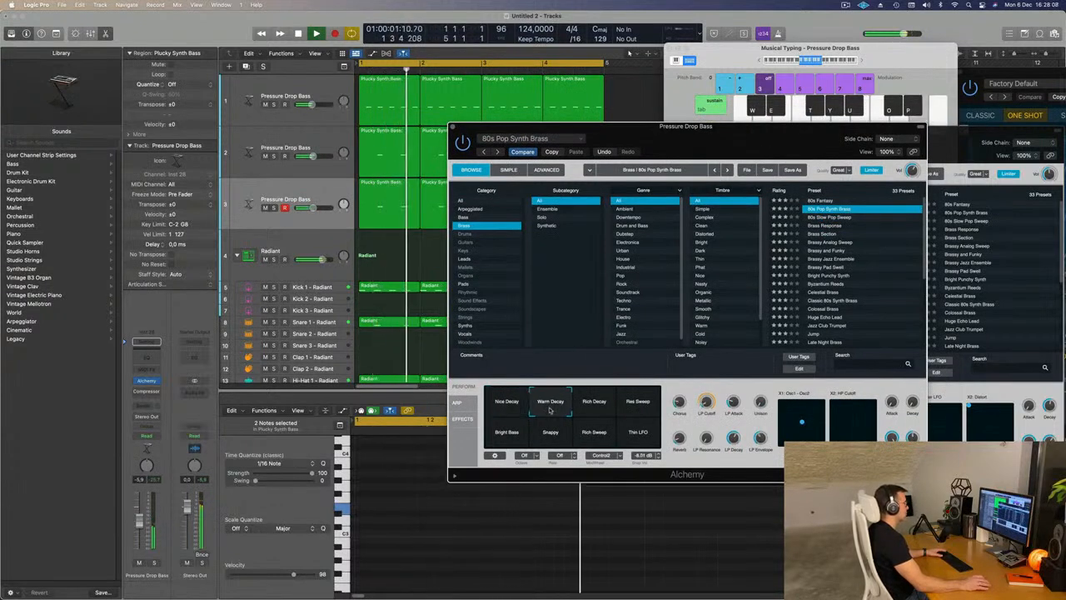
click(593, 407)
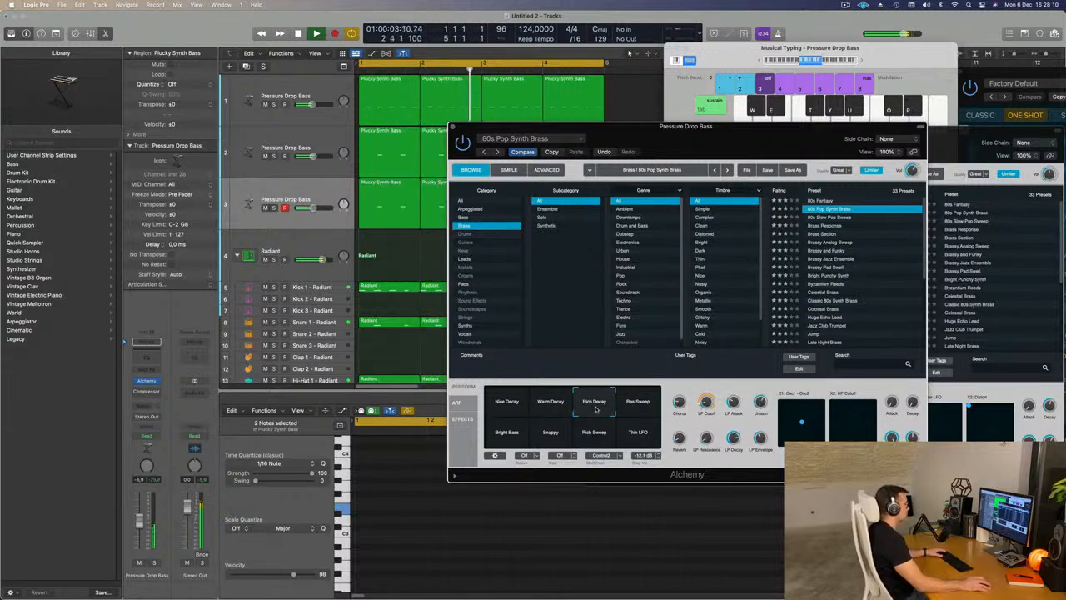
click(628, 408)
click(503, 442)
click(550, 433)
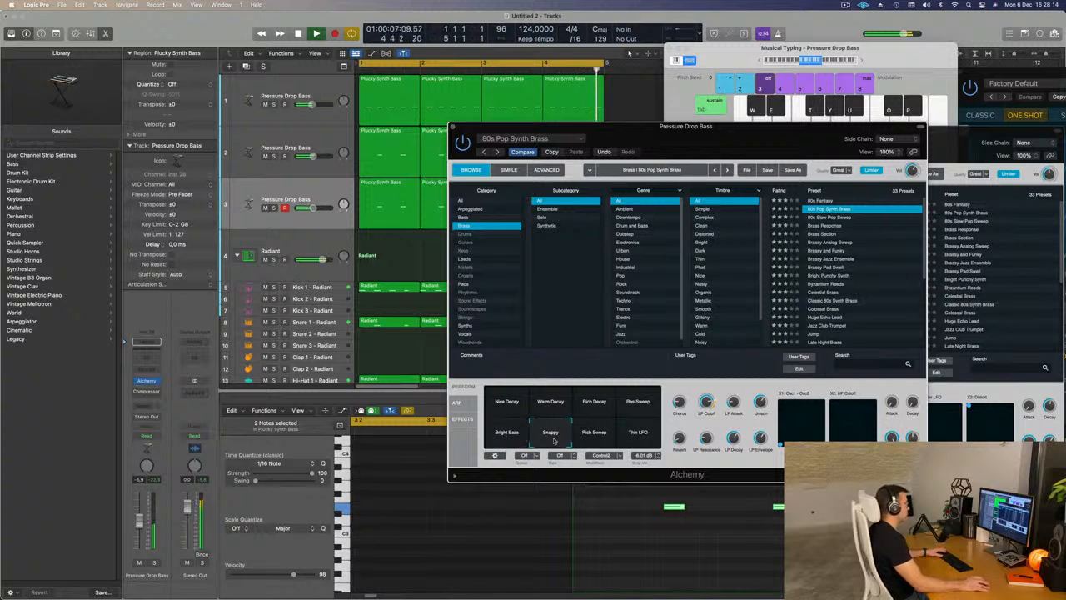
click(589, 439)
click(636, 439)
click(543, 440)
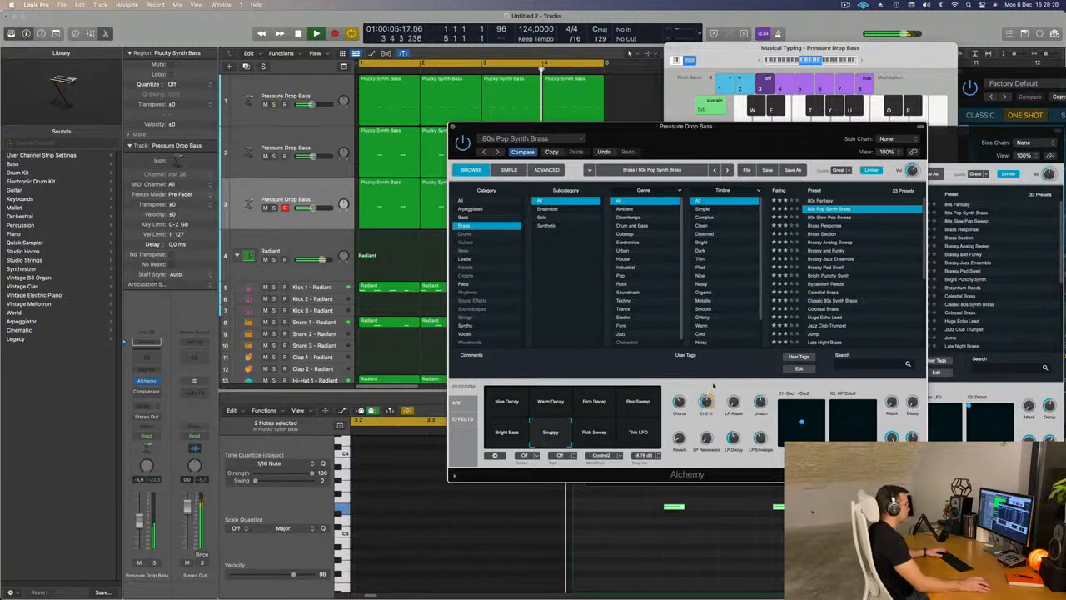
- Lower the brass sound's LP Cutoff to about 14% and raise its track's volume to about -2.8 dB
drag(706, 406, 706, 401)
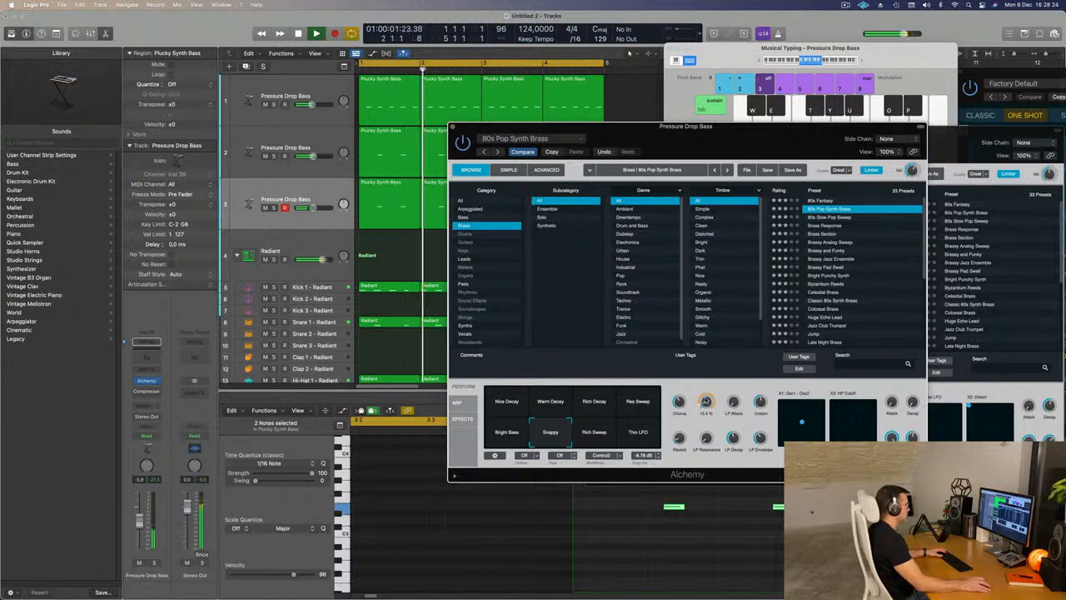
click(141, 521)
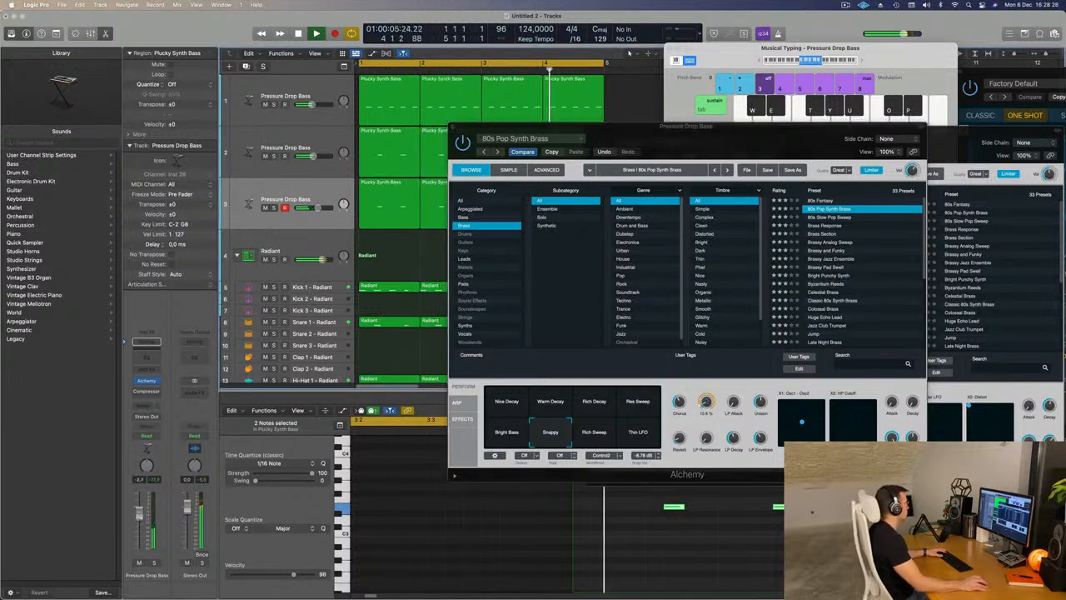
drag(733, 120, 740, 41)
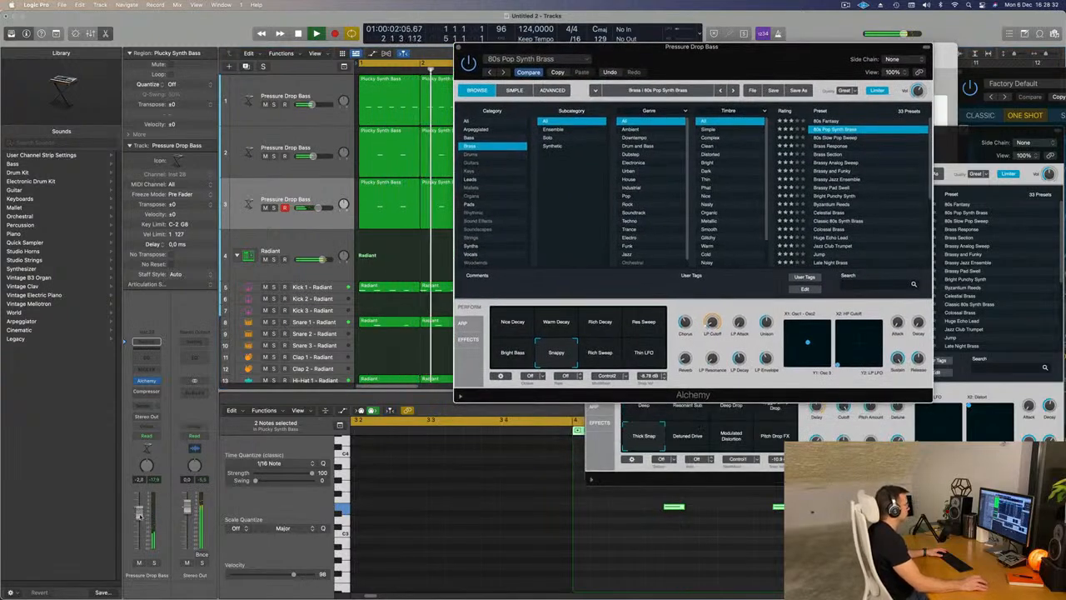
drag(693, 65, 598, 130)
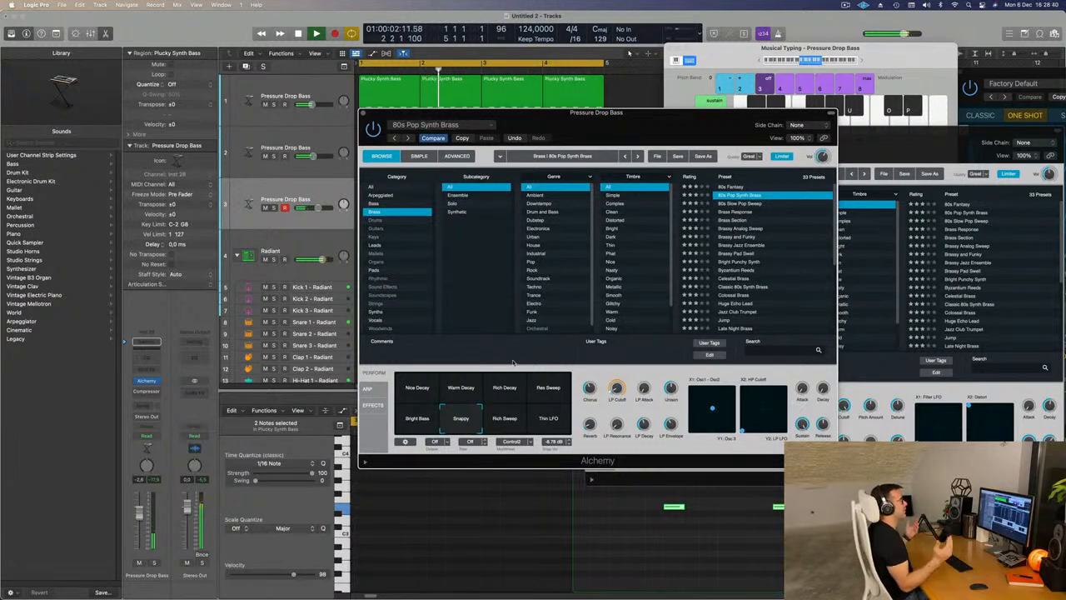
mouse_move(663, 132)
mouse_down()
mouse_move(596, 155)
mouse_move(674, 123)
mouse_up()
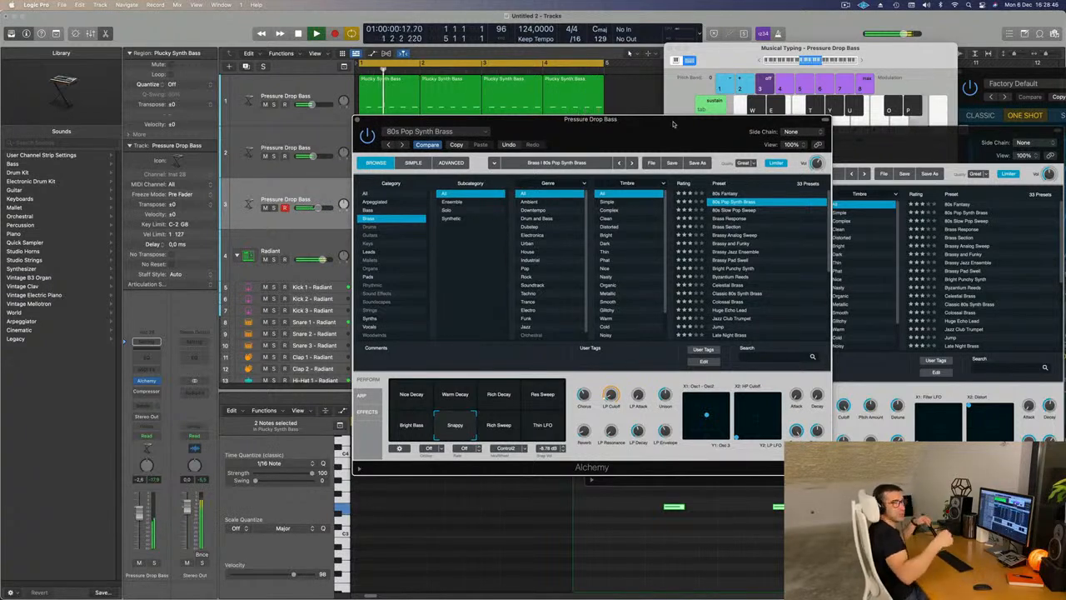
mouse_move(673, 125)
mouse_down()
mouse_move(653, 124)
mouse_move(671, 120)
mouse_up()
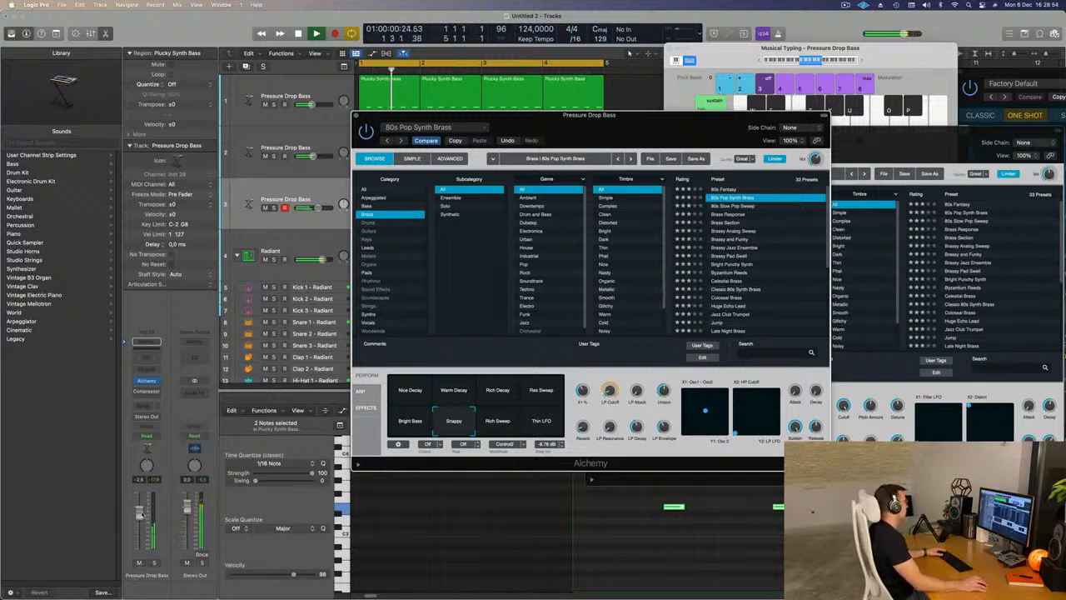
- Send the brass synth track to Bus 5 and insert a ChromaVerb reverb on the resulting aux channel
click(141, 405)
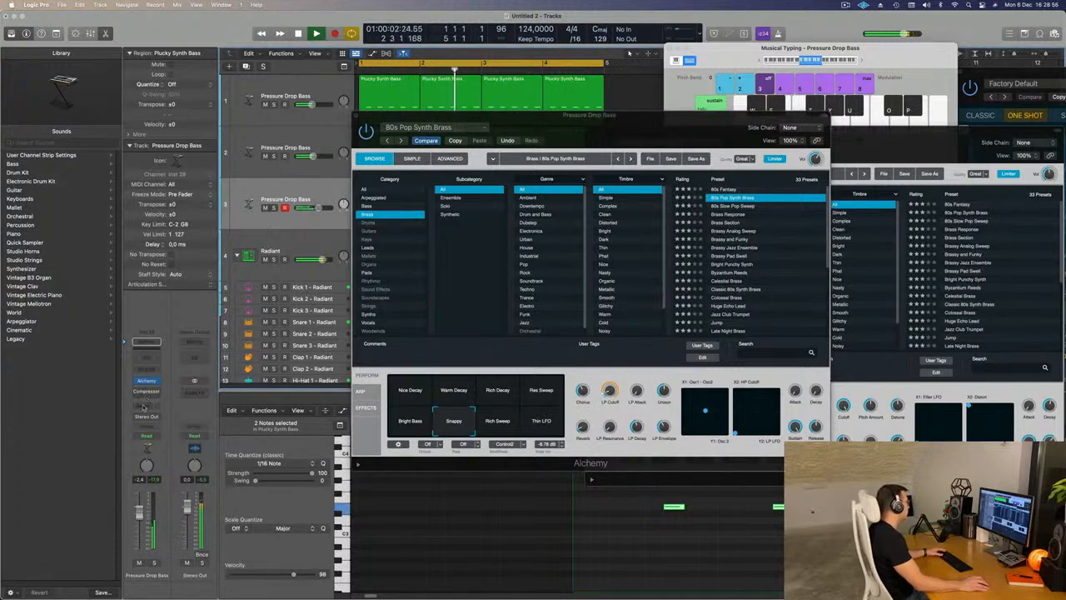
click(144, 404)
mouse_move(160, 424)
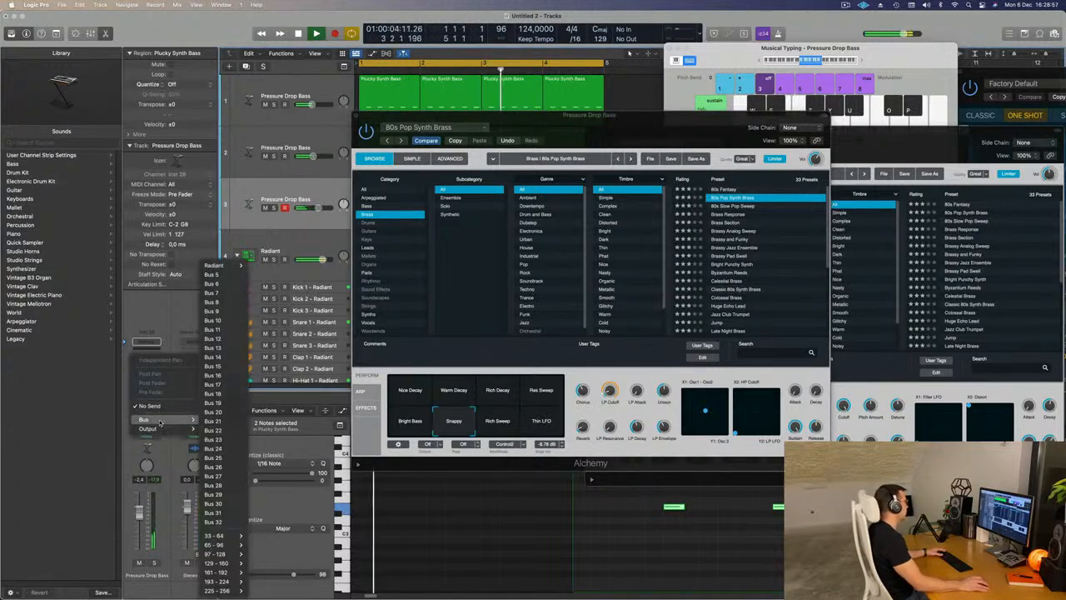
click(232, 275)
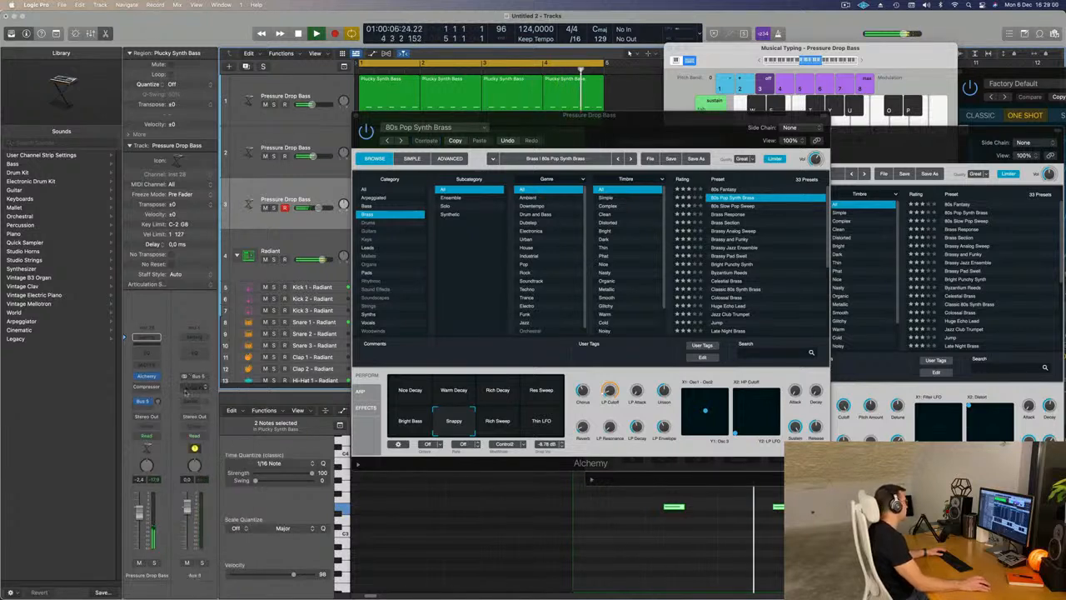
click(194, 389)
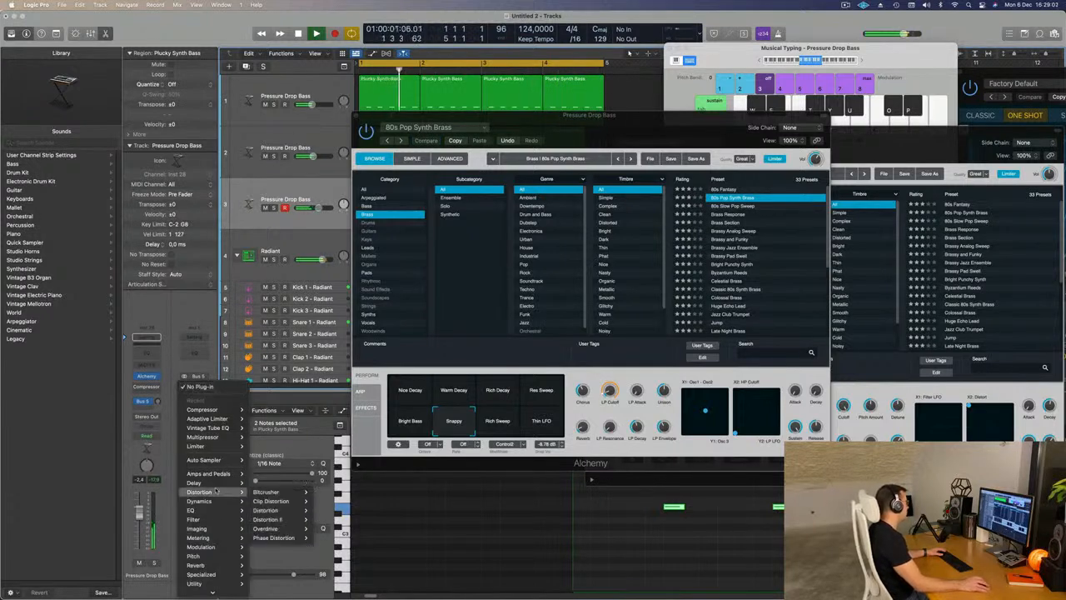
mouse_move(215, 567)
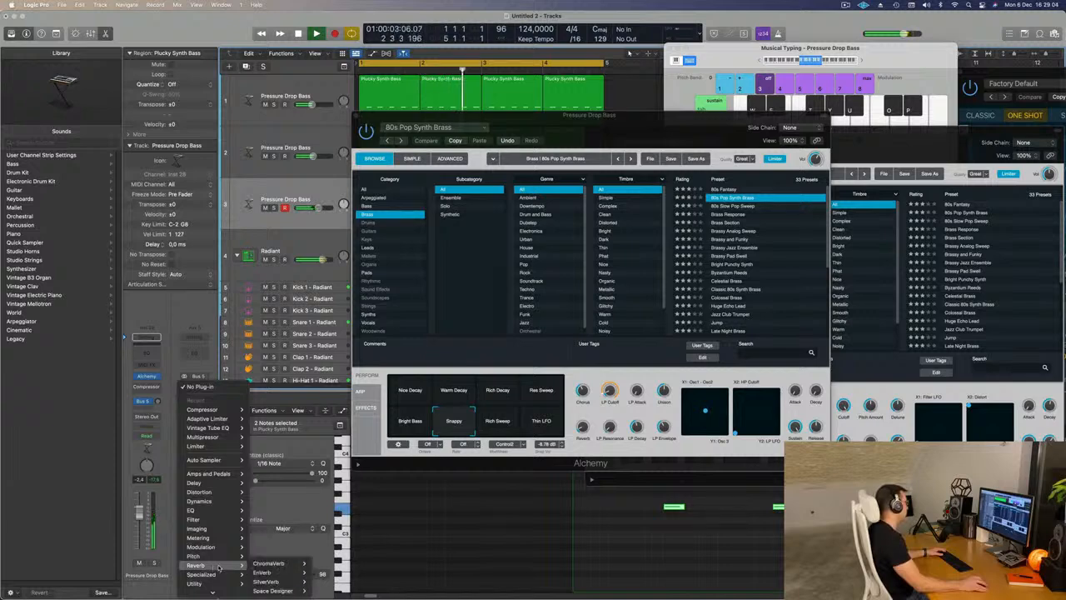
click(323, 564)
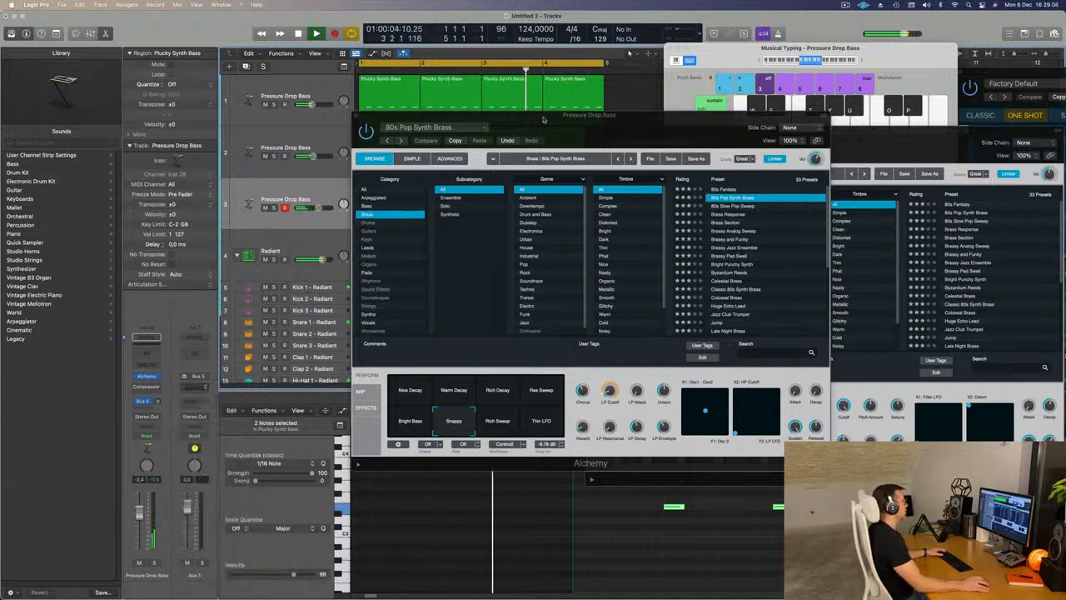
drag(539, 119, 713, 83)
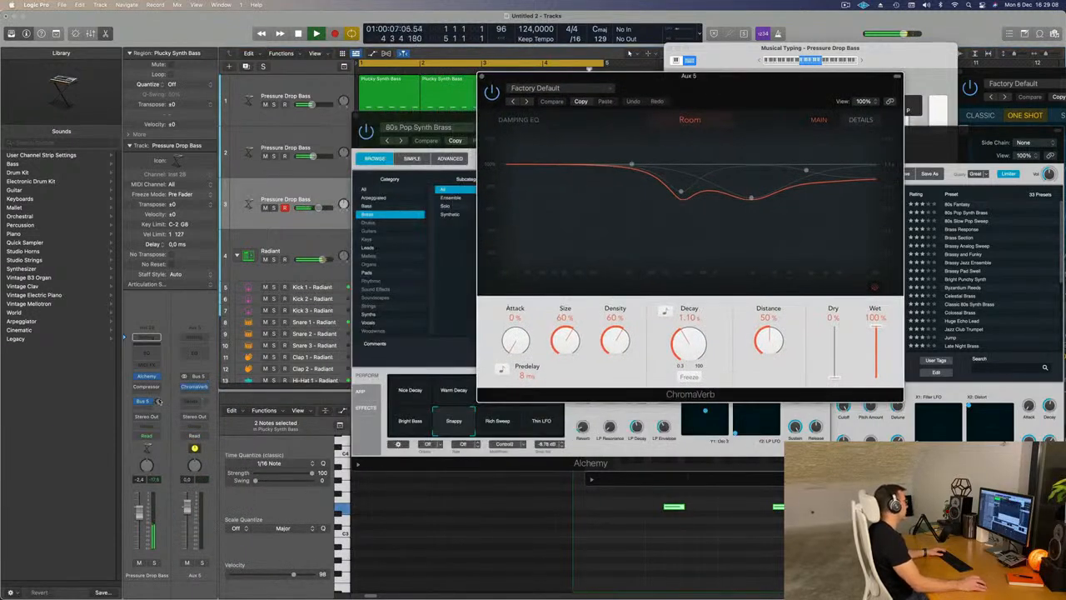
- Raise the brass track's Bus 5 send to about -7.4 dB and close the ChromaVerb and Alchemy windows
drag(157, 400, 159, 402)
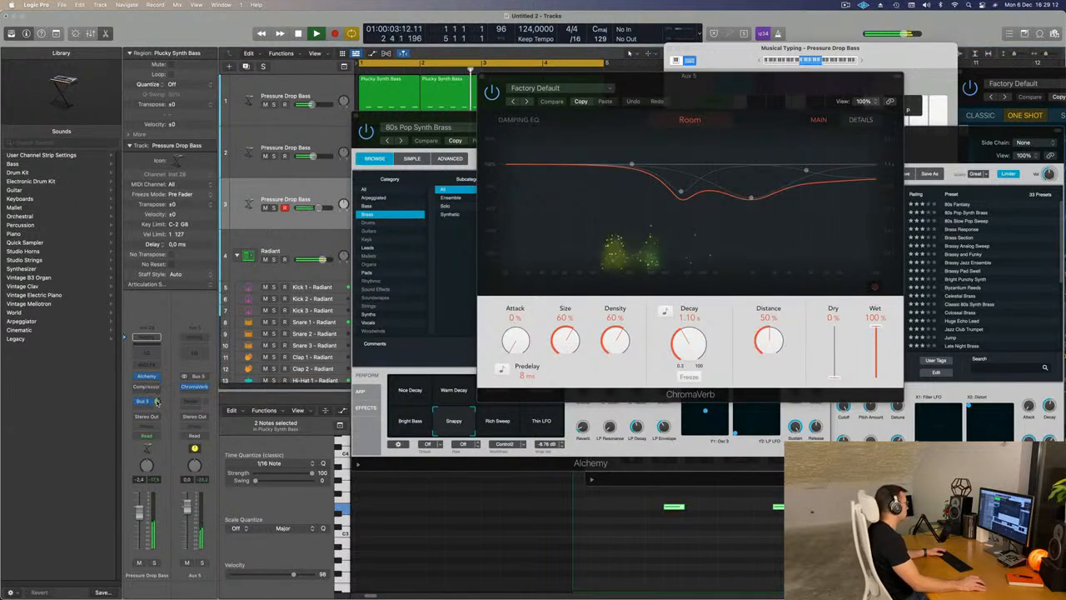
drag(158, 403, 159, 404)
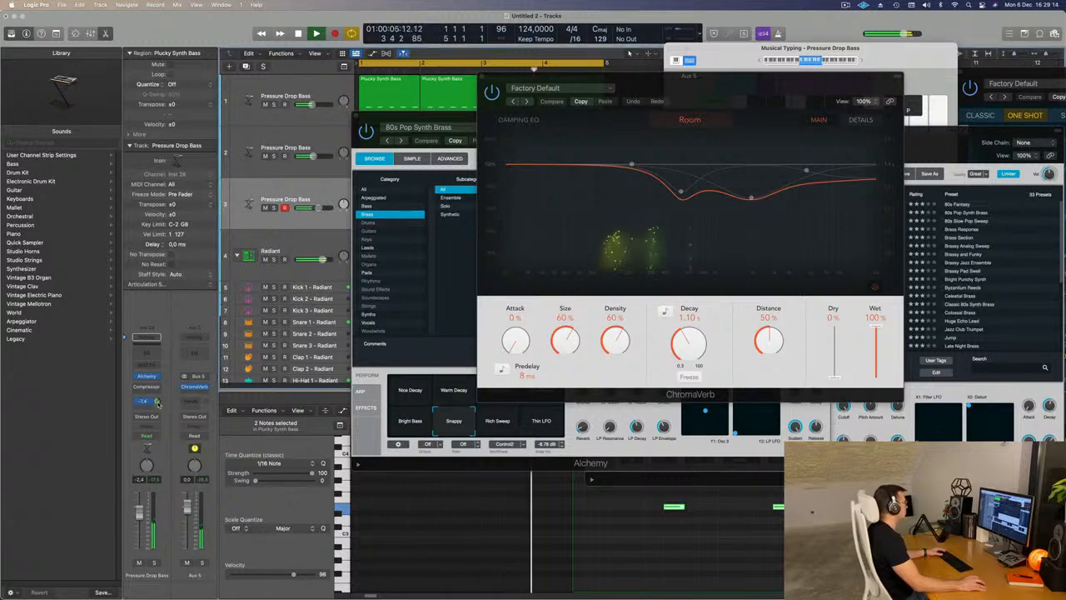
drag(565, 79, 511, 86)
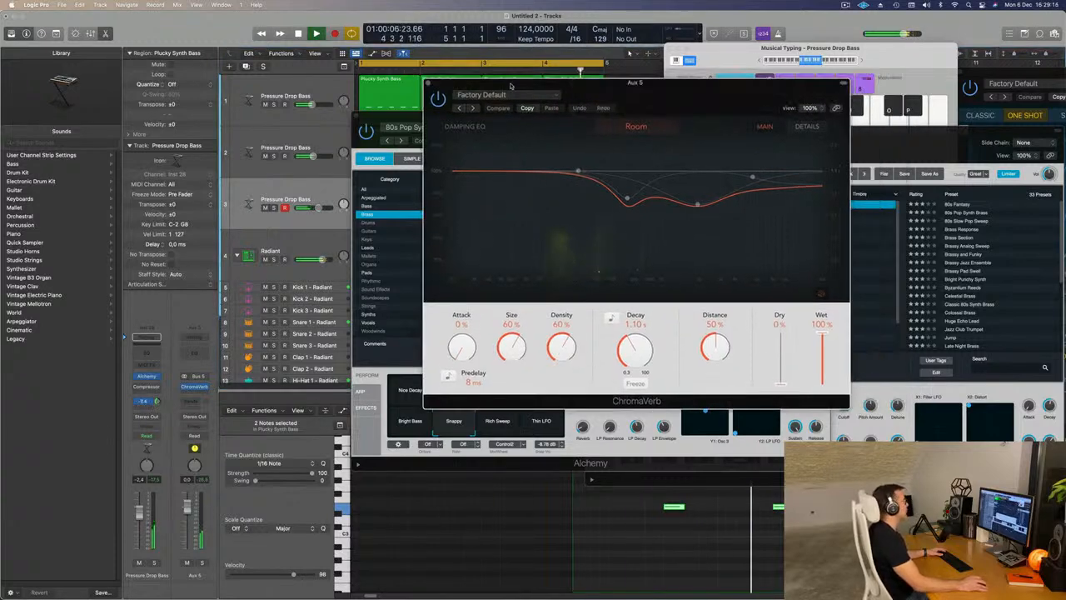
click(428, 84)
drag(562, 124, 599, 129)
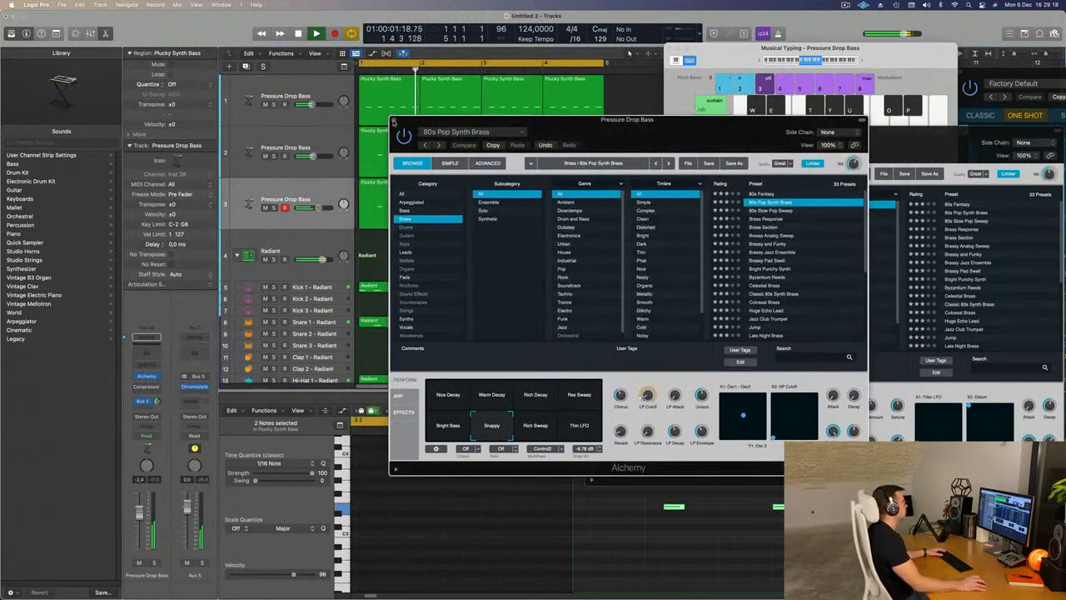
click(394, 120)
- Duplicate the brass track with its settings and copy its bar 1 region onto the new track
key(super+Left)
key(super+Up)
key(super+Up)
key(super+Up)
key(super+Up)
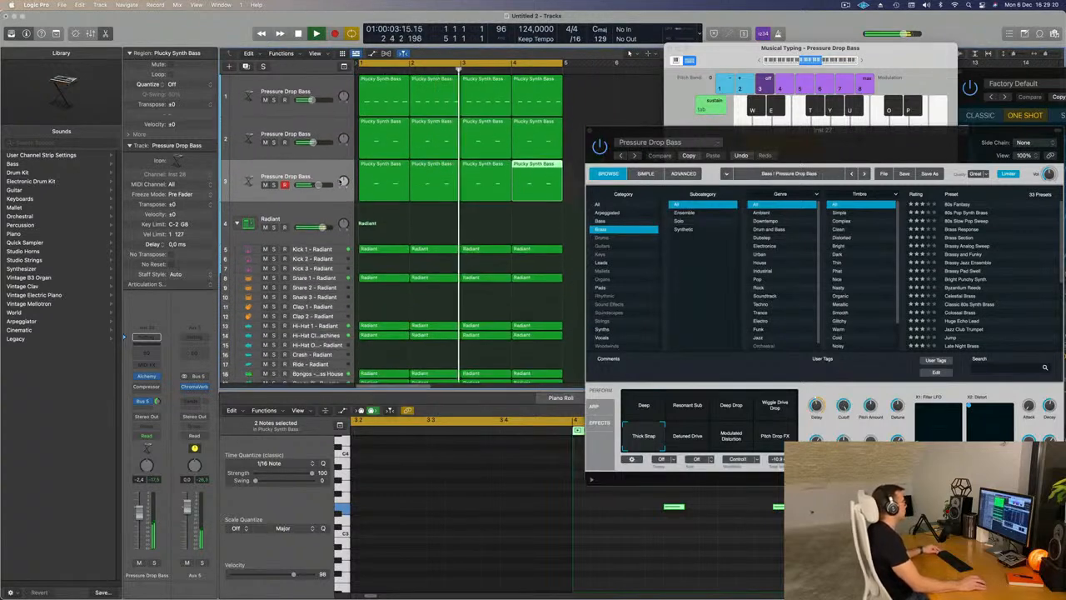
drag(785, 130, 858, 115)
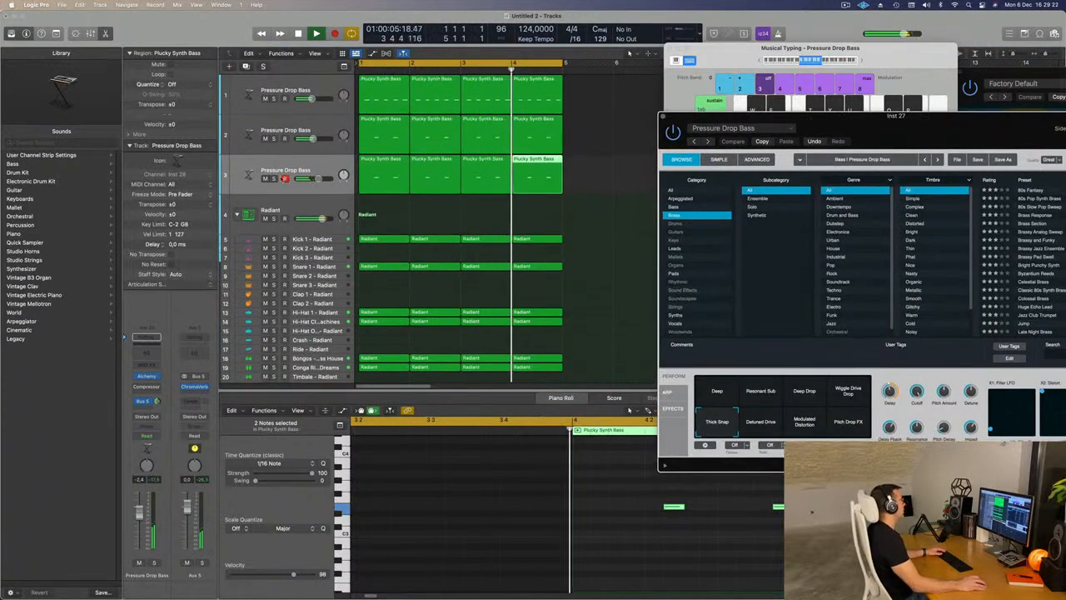
click(276, 169)
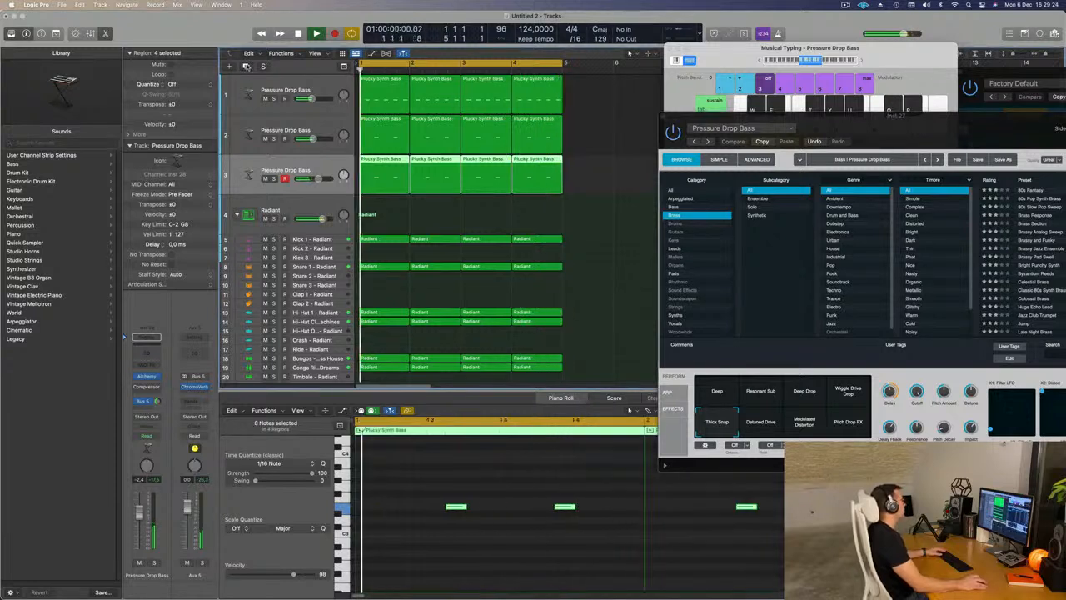
key(super+d)
drag(371, 169, 369, 202)
key(space)
drag(440, 160, 391, 165)
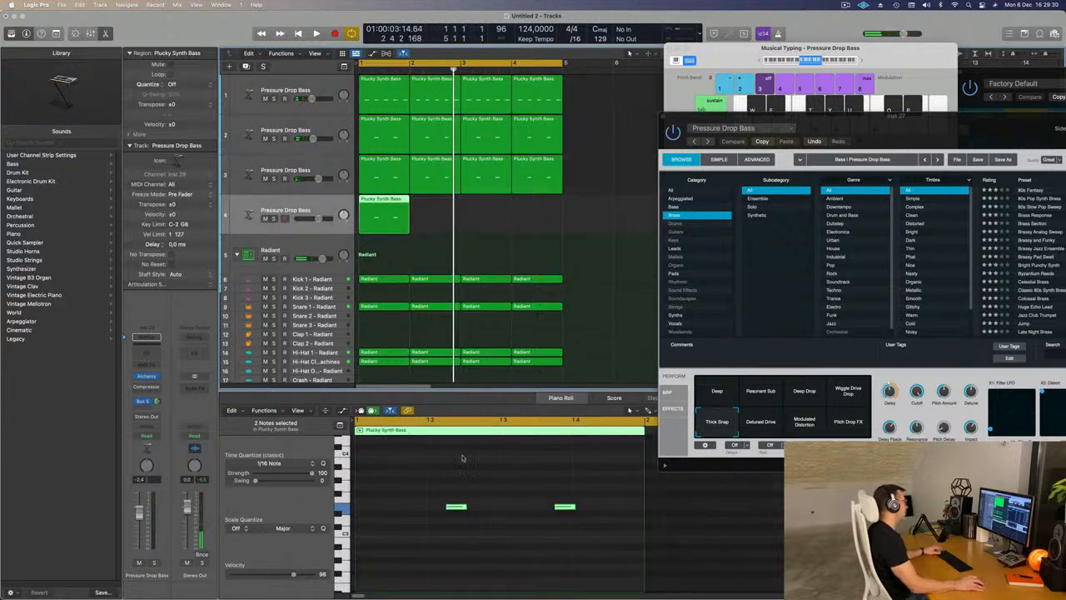
- Reduce the copied region to a single E3 note that starts at bar 1 and sustains through the whole bar
drag(473, 485, 635, 542)
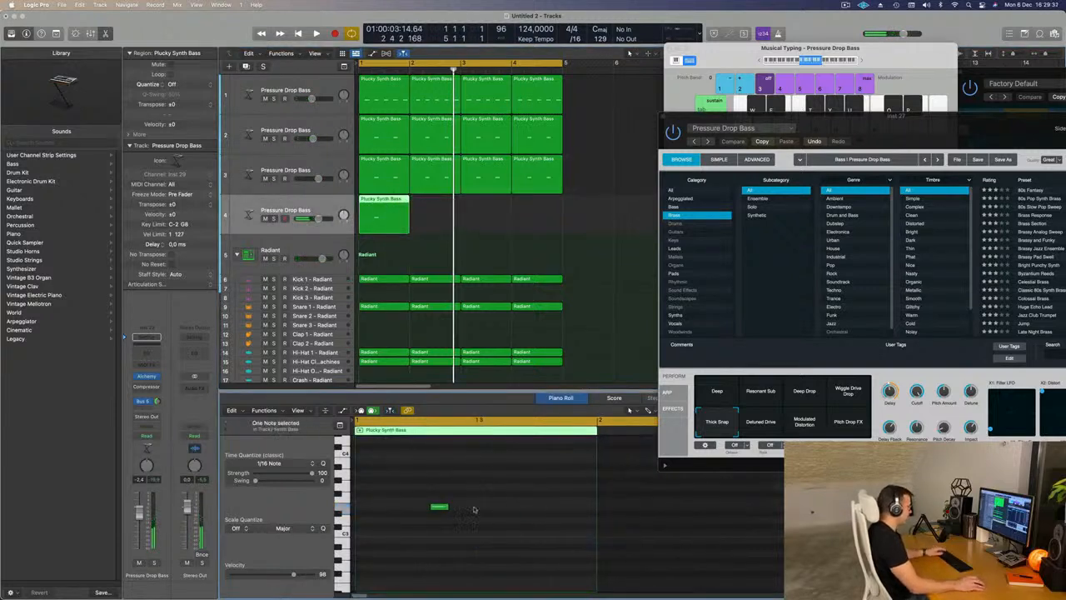
drag(444, 510, 593, 509)
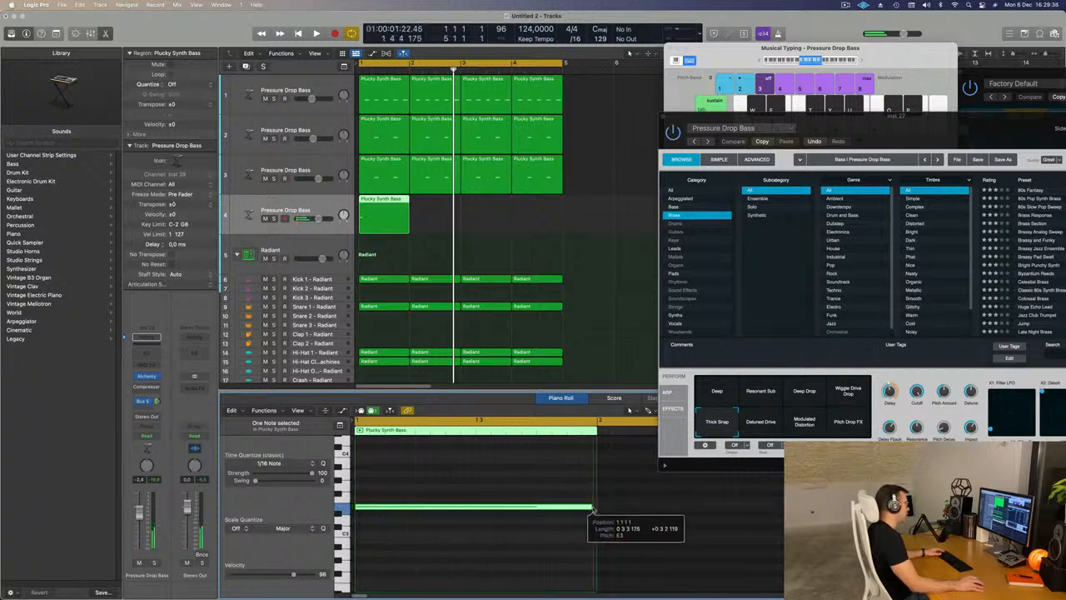
drag(861, 122, 838, 130)
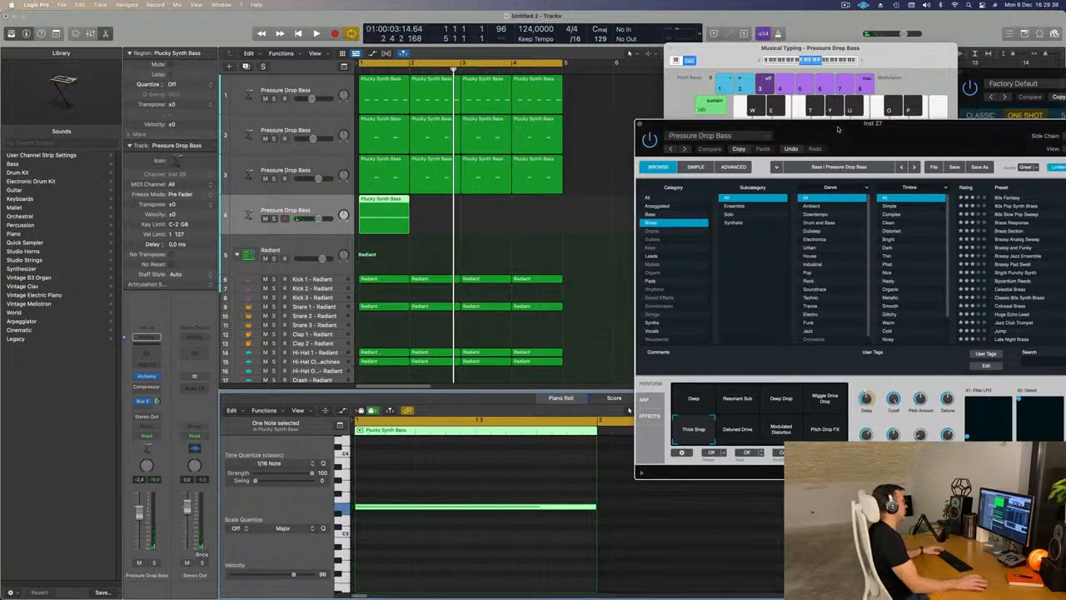
key(space)
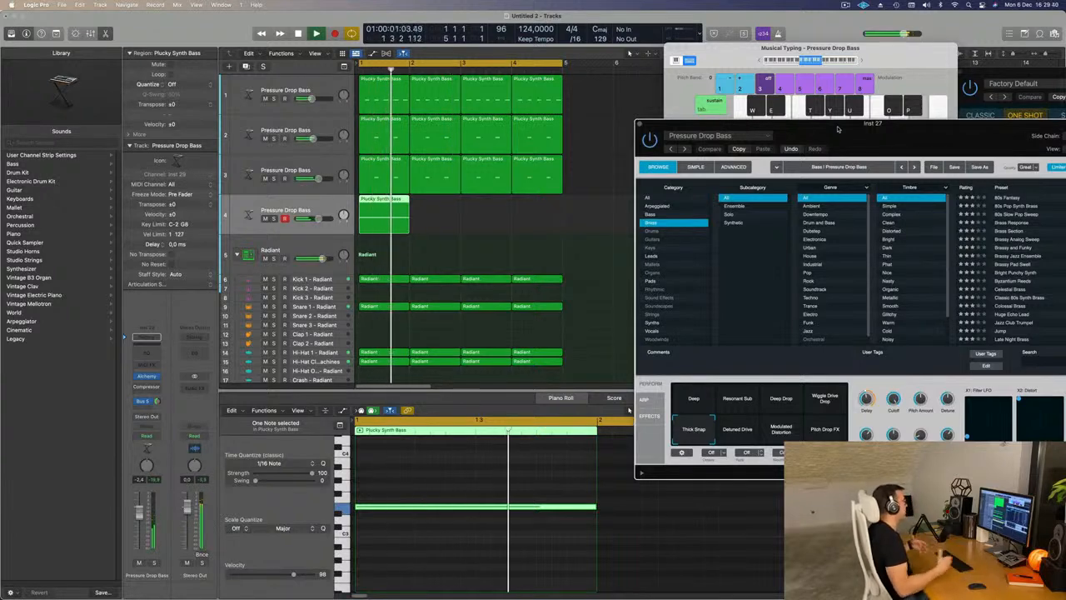
- Open the new track's Alchemy and load the 80s Air Pad preset from the Pads category
drag(838, 129, 784, 104)
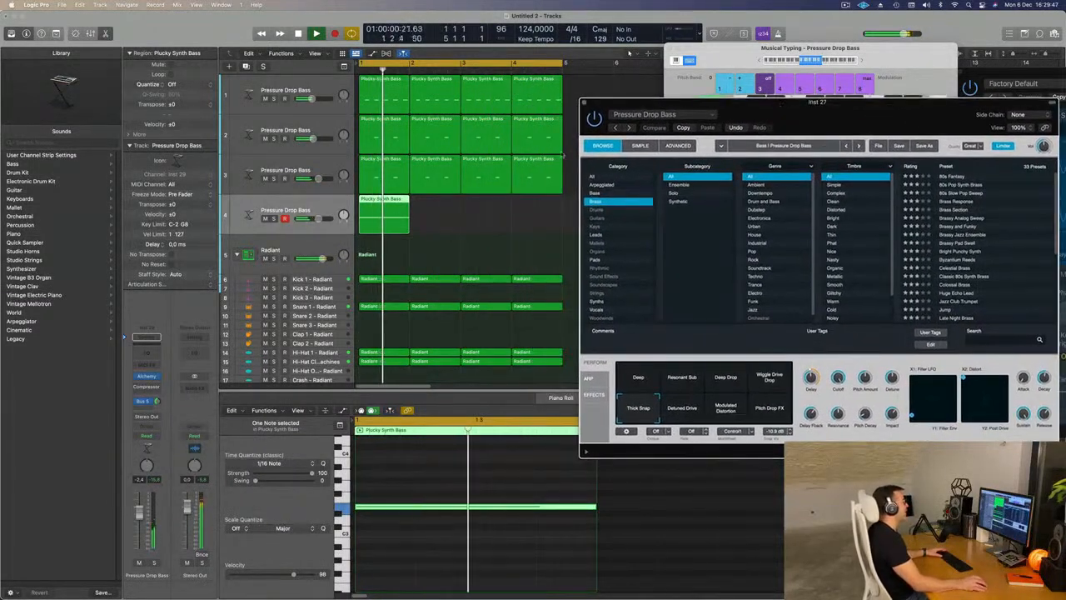
click(319, 209)
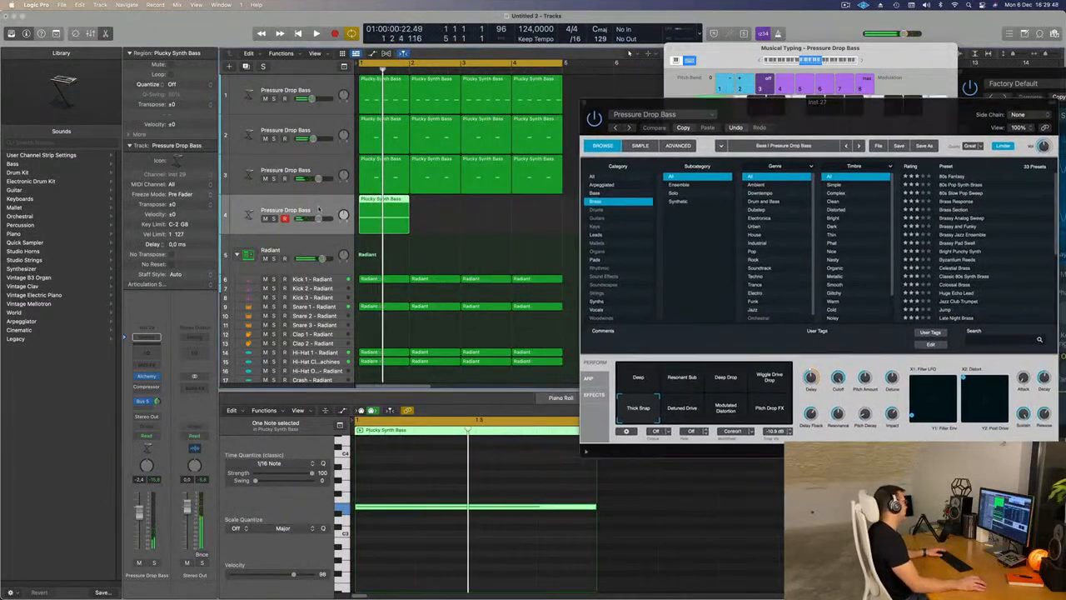
click(146, 377)
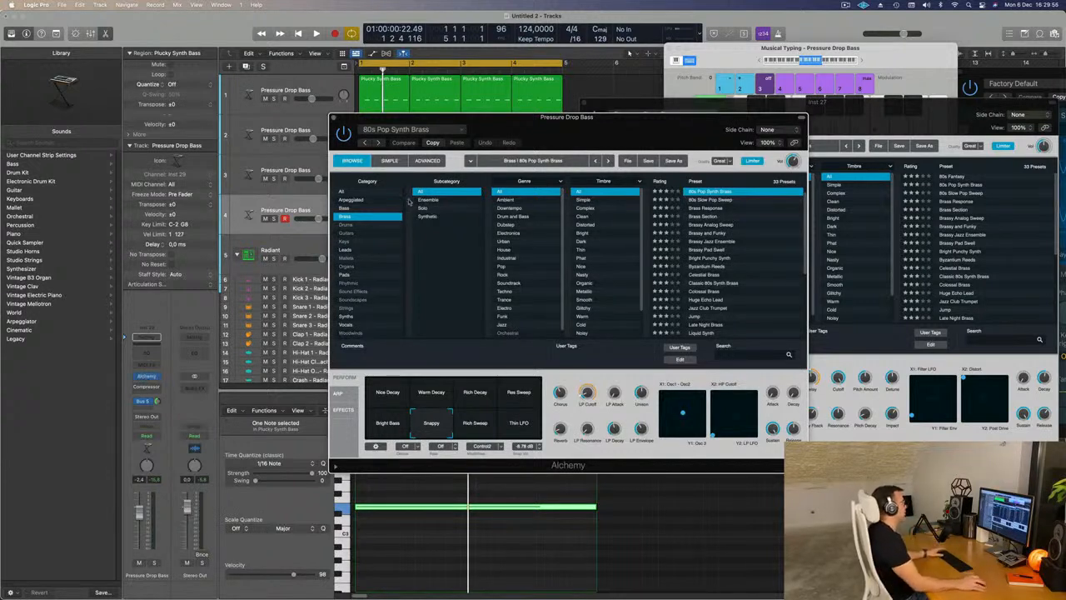
key(space)
drag(642, 133, 693, 112)
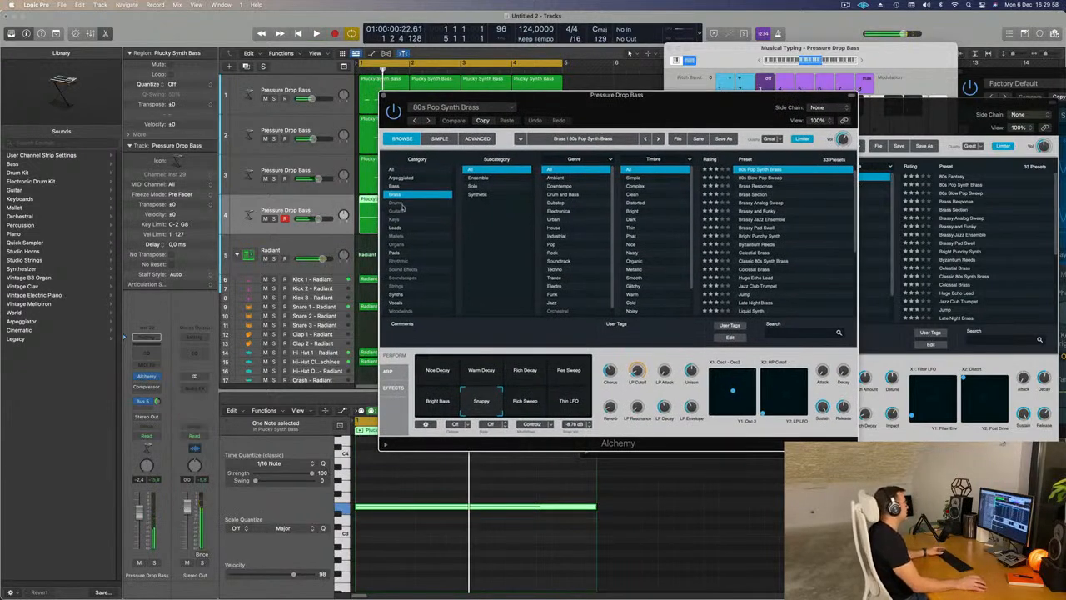
key(space)
click(395, 253)
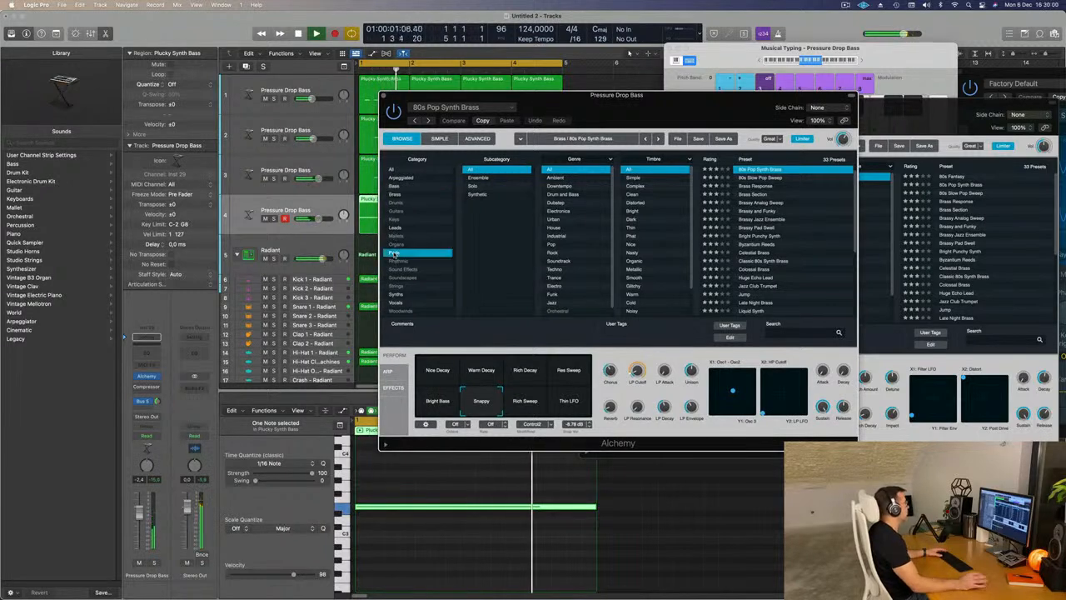
drag(664, 119, 785, 96)
click(696, 208)
key(space)
- Transpose the sustained note down one octave and lower the pad track's volume to about -7.8 dB
click(434, 535)
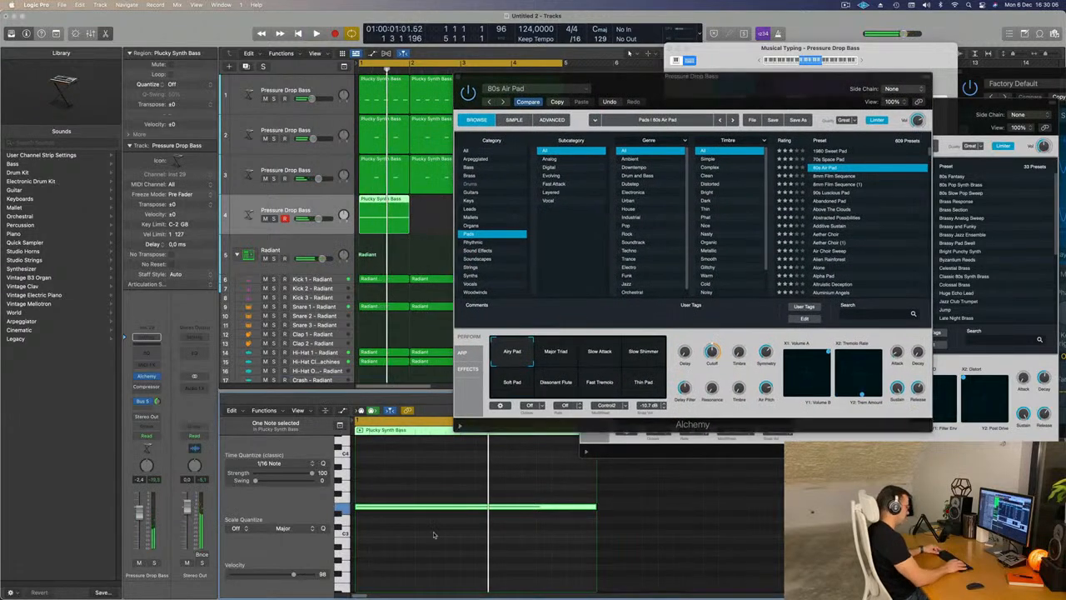
key(alt+shift+Down)
key(space)
key(space)
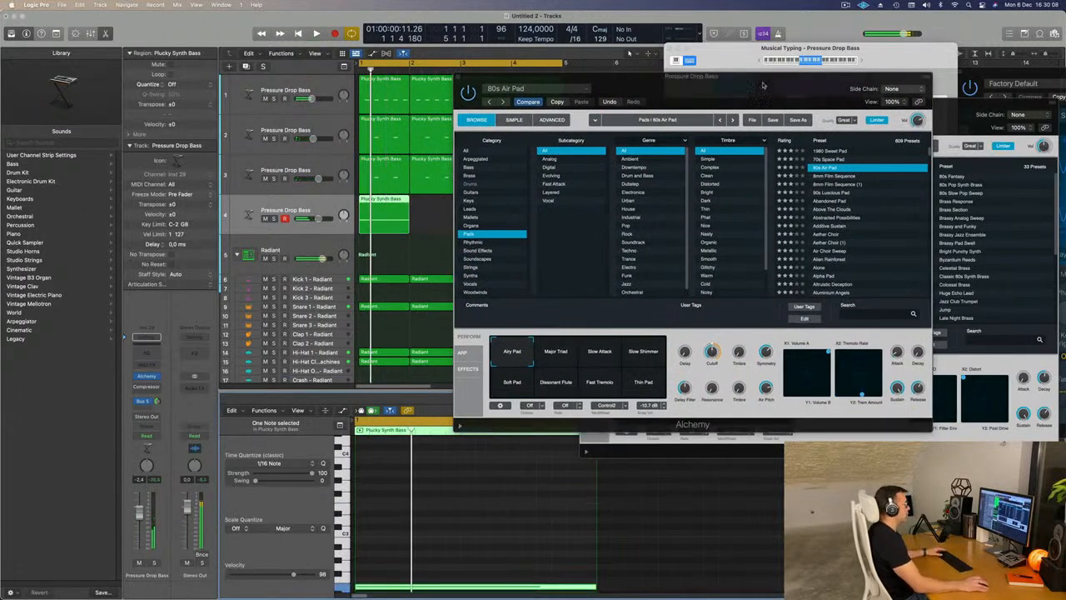
drag(742, 91, 753, 86)
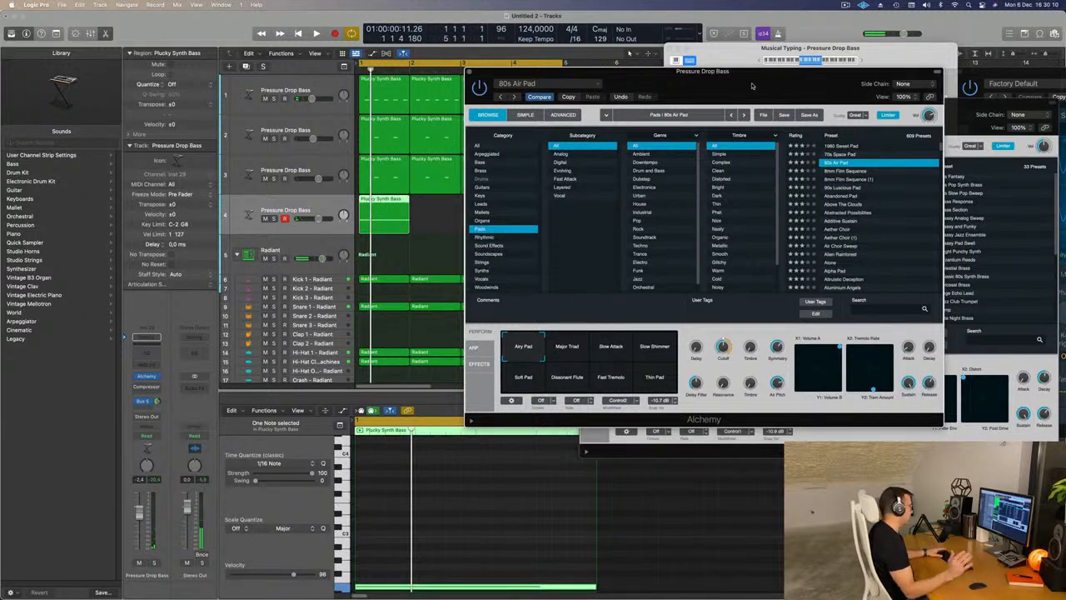
key(space)
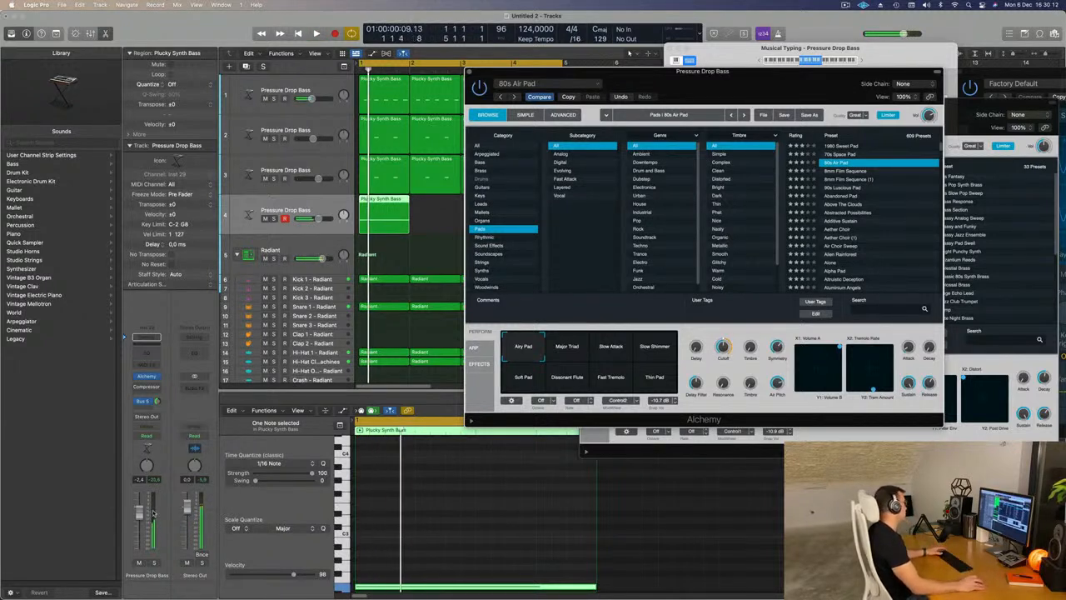
- Audition the Abandoned Pad preset, then load Altruistic Deception and lower the pad track's volume to about -15 dB
click(841, 196)
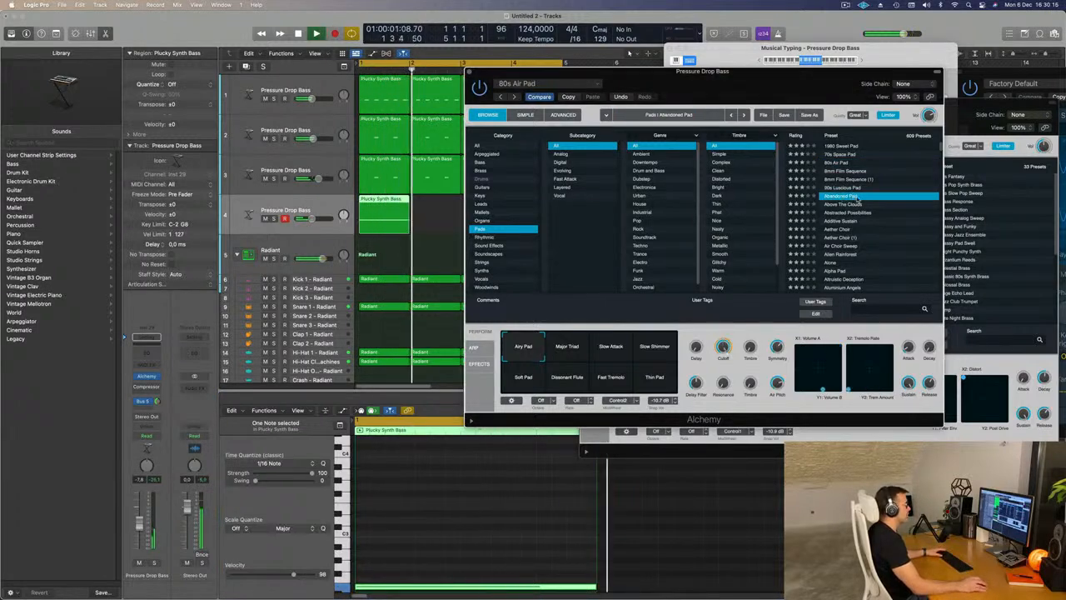
drag(795, 90, 812, 48)
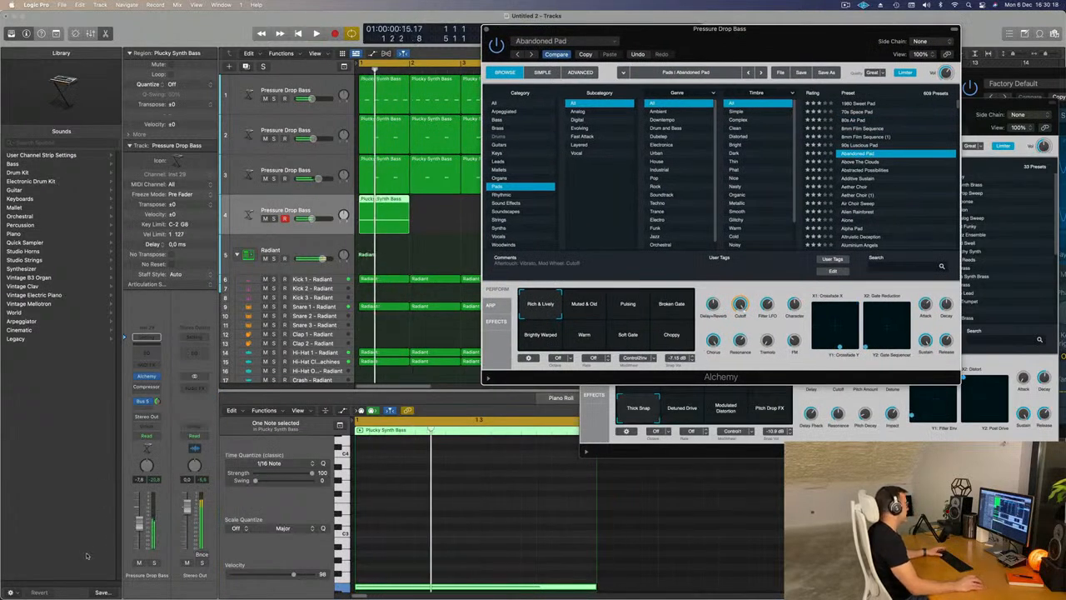
click(252, 497)
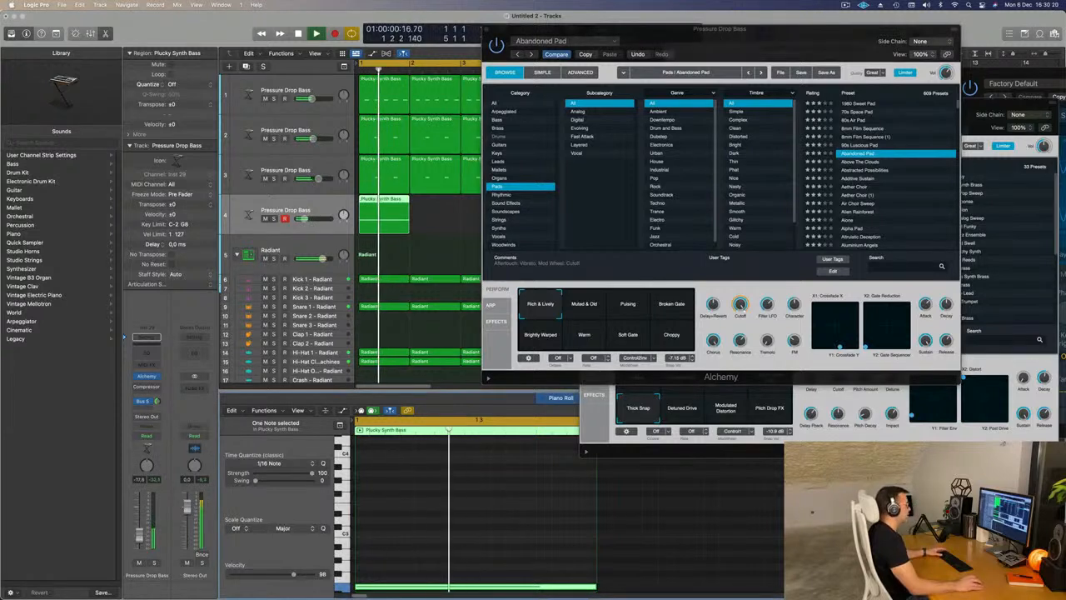
scroll(871, 200, down, 5)
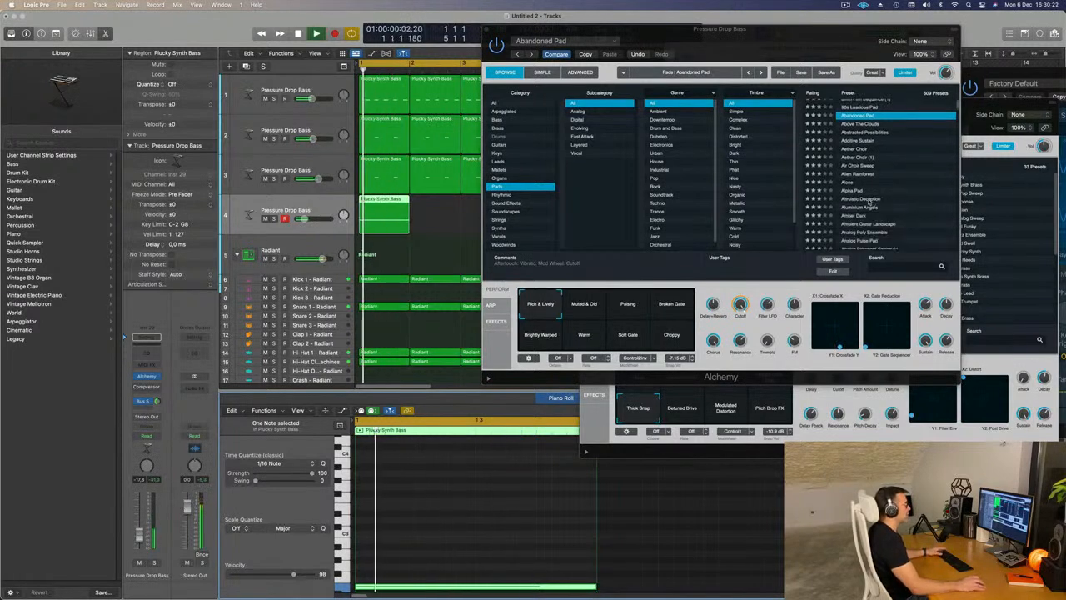
click(866, 199)
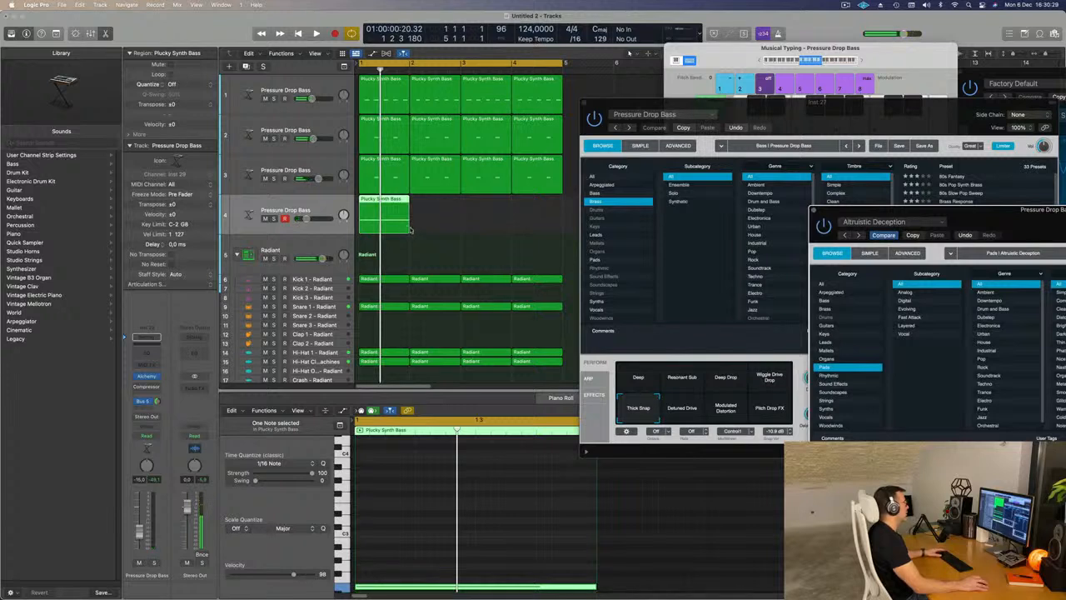
- Extend the pad region to two bars and stretch its note to the end of bar 2
drag(410, 230, 458, 231)
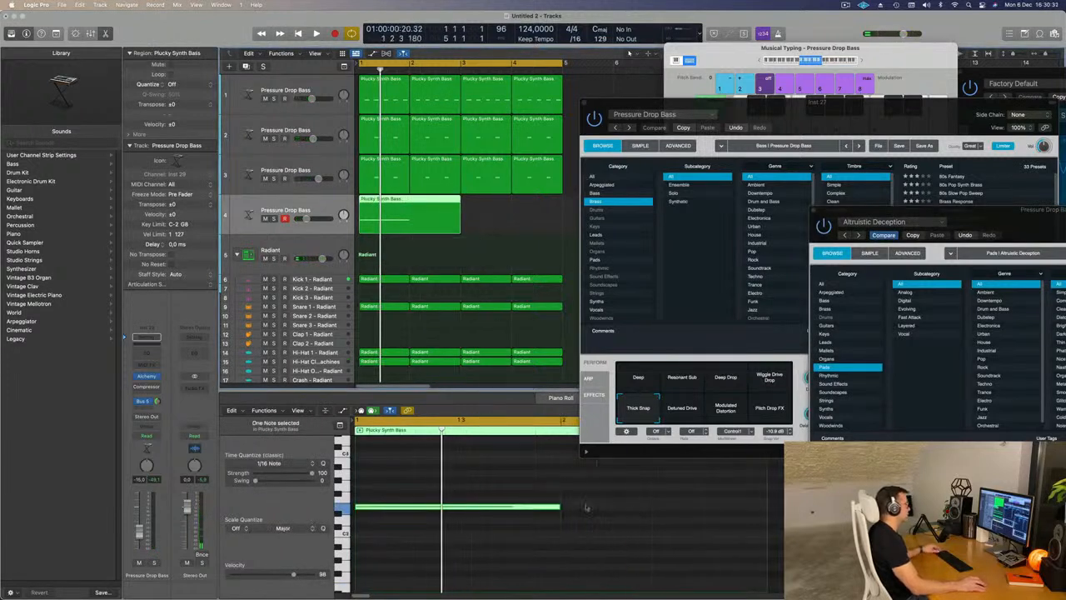
drag(559, 509, 742, 517)
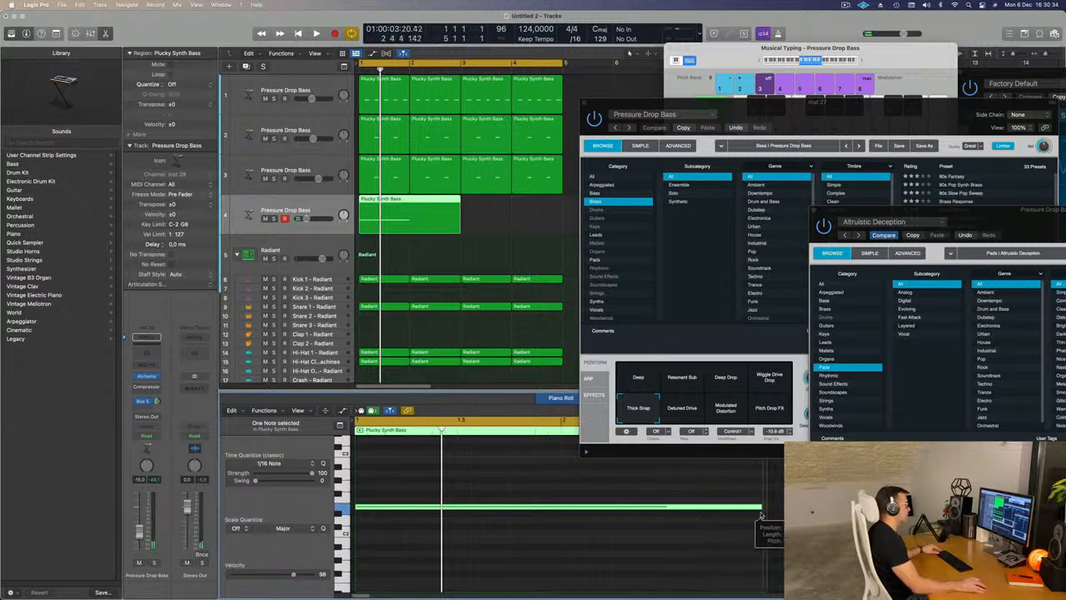
- Repeat the two-bar pad region so that it also fills bars 3 and 4
key(space)
click(426, 219)
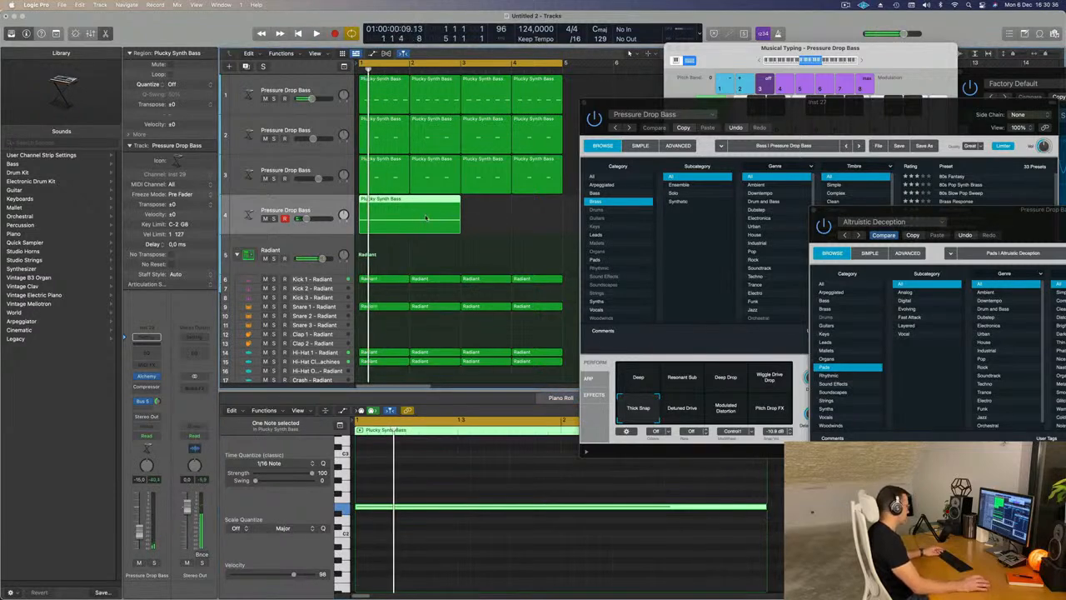
- Load the Analog Resonant Sweep 01 pad preset and audition its Pulsing, Flanger Sweep and Bright Decay variations
drag(974, 216, 708, 125)
scroll(948, 261, down, 3)
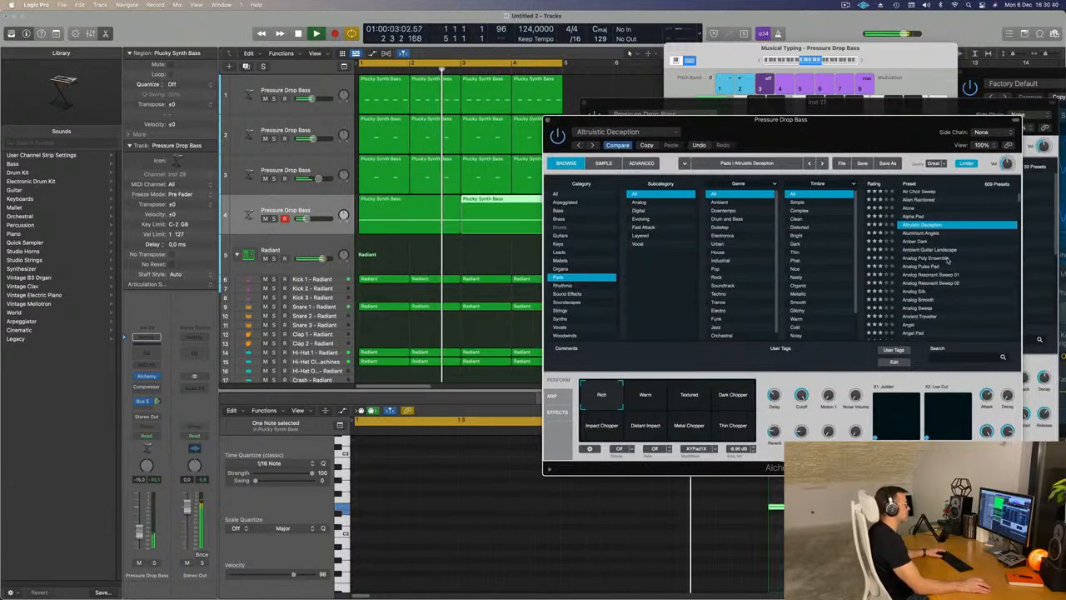
scroll(964, 266, down, 1)
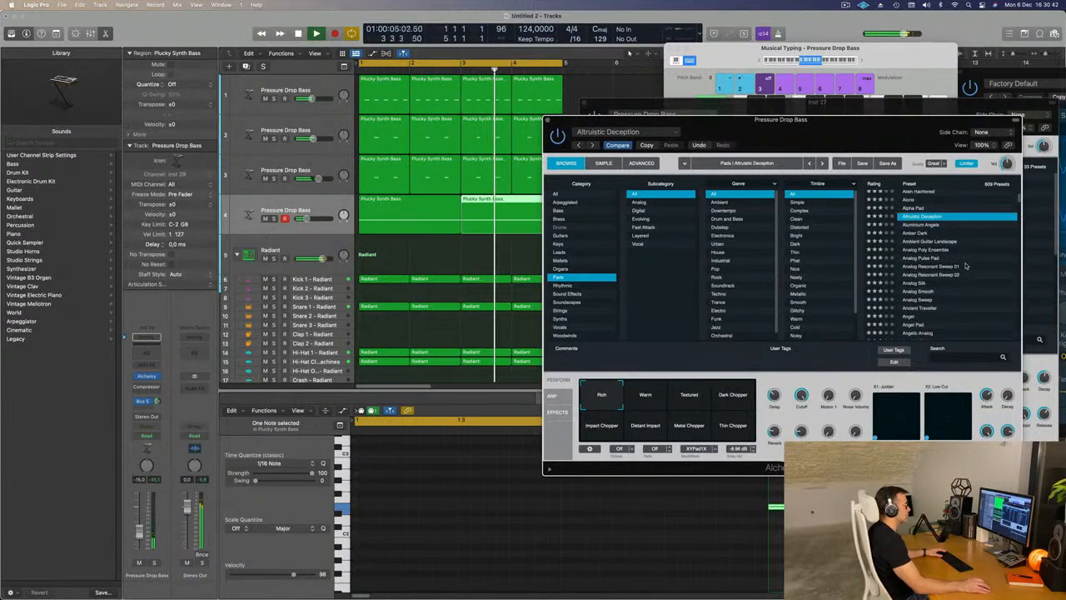
click(937, 266)
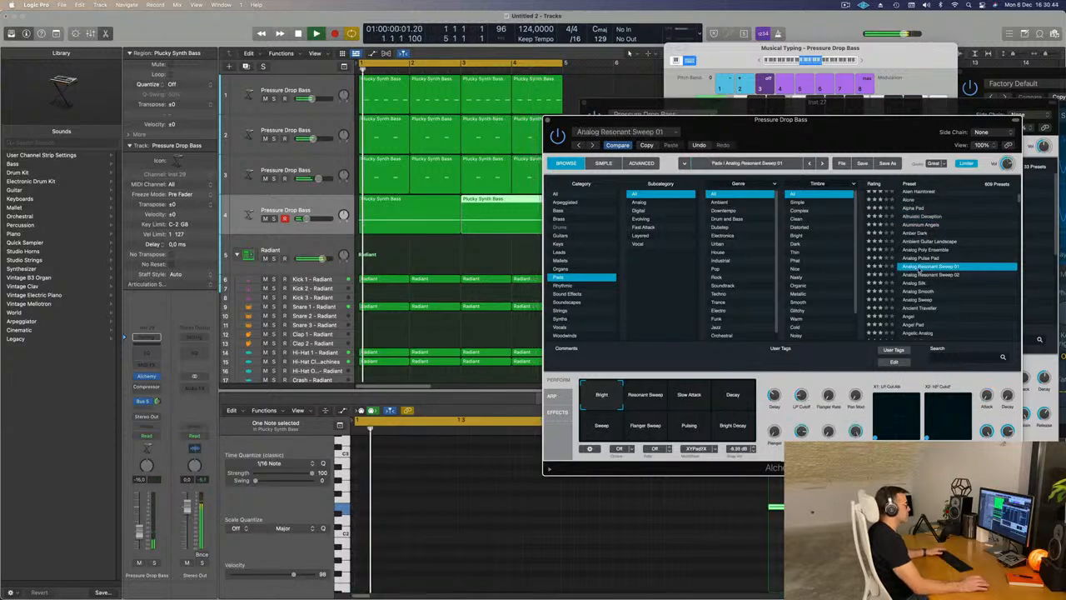
scroll(946, 267, down, 3)
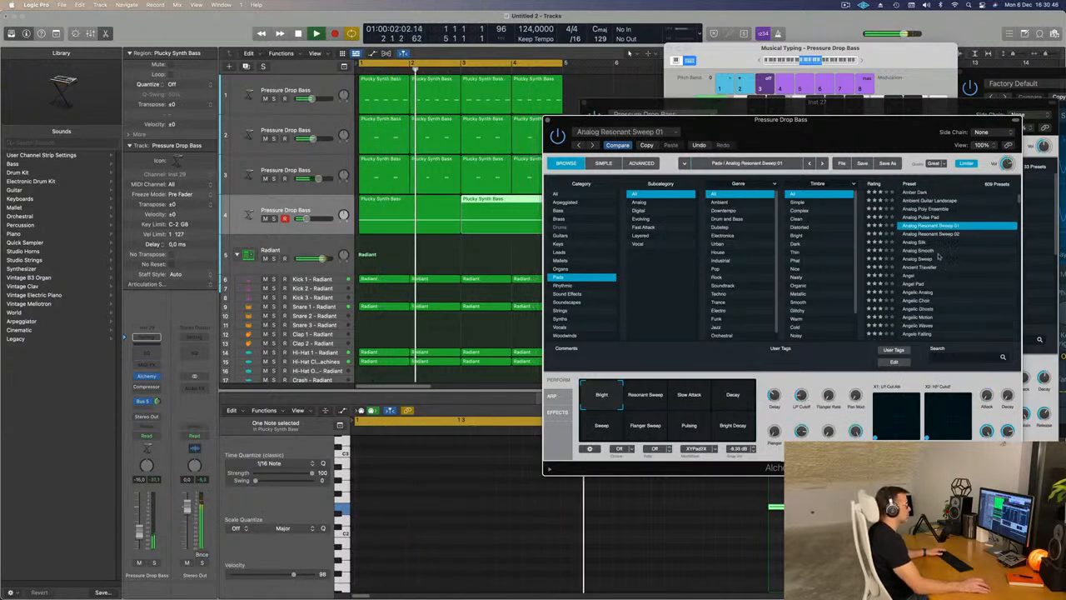
scroll(967, 258, down, 1)
click(677, 425)
key(space)
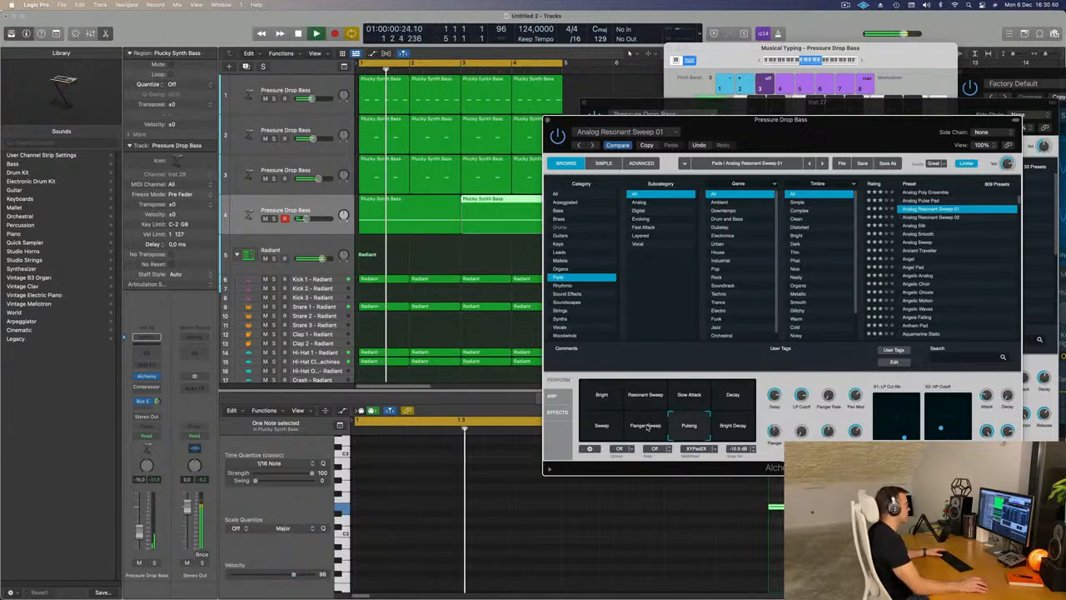
click(646, 427)
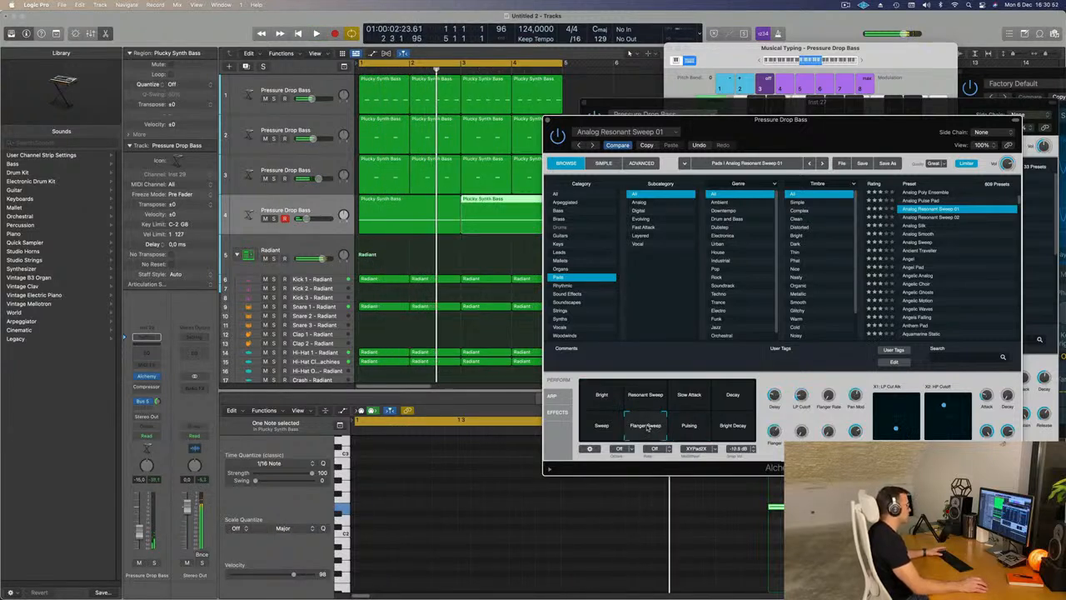
click(733, 424)
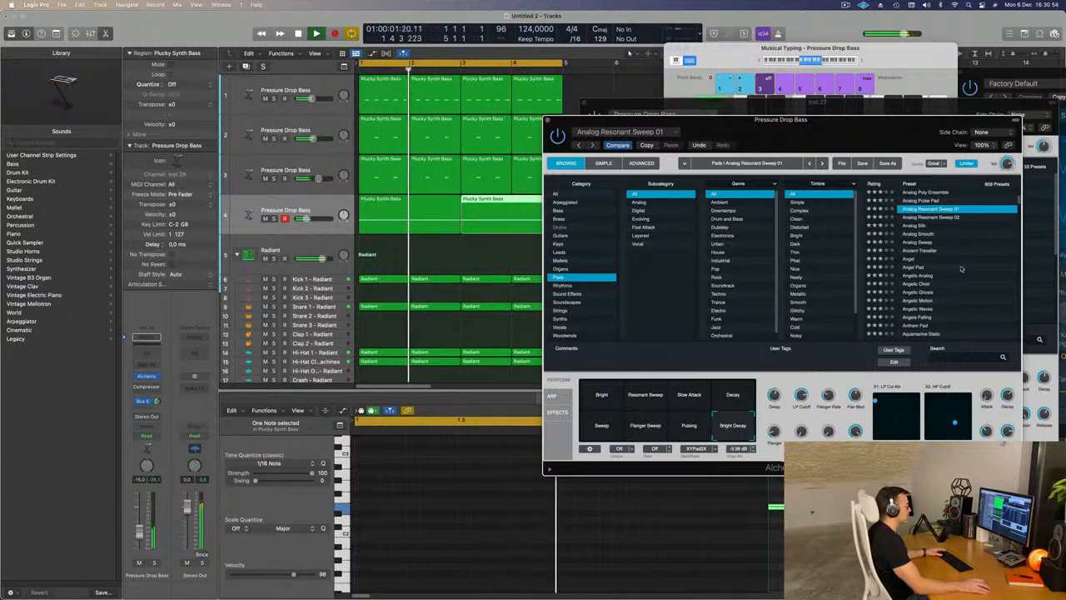
- Load the Aquamarine Static pad preset and audition its High Shimmer, Filter Mod Wash and Whistle Sweep variations
scroll(960, 268, down, 3)
scroll(961, 269, down, 1)
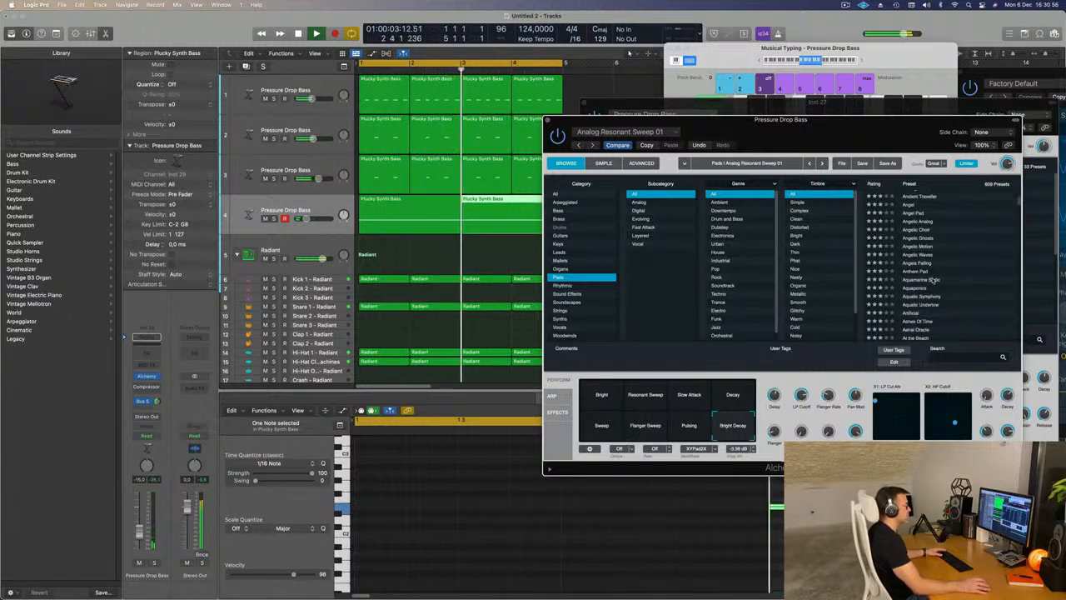
click(933, 280)
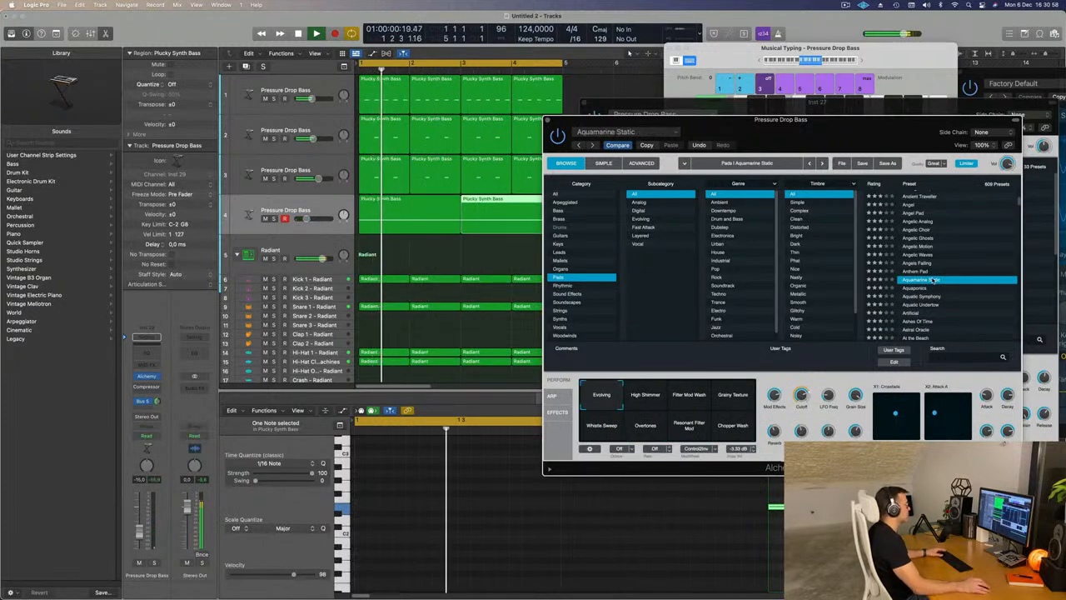
scroll(964, 270, down, 2)
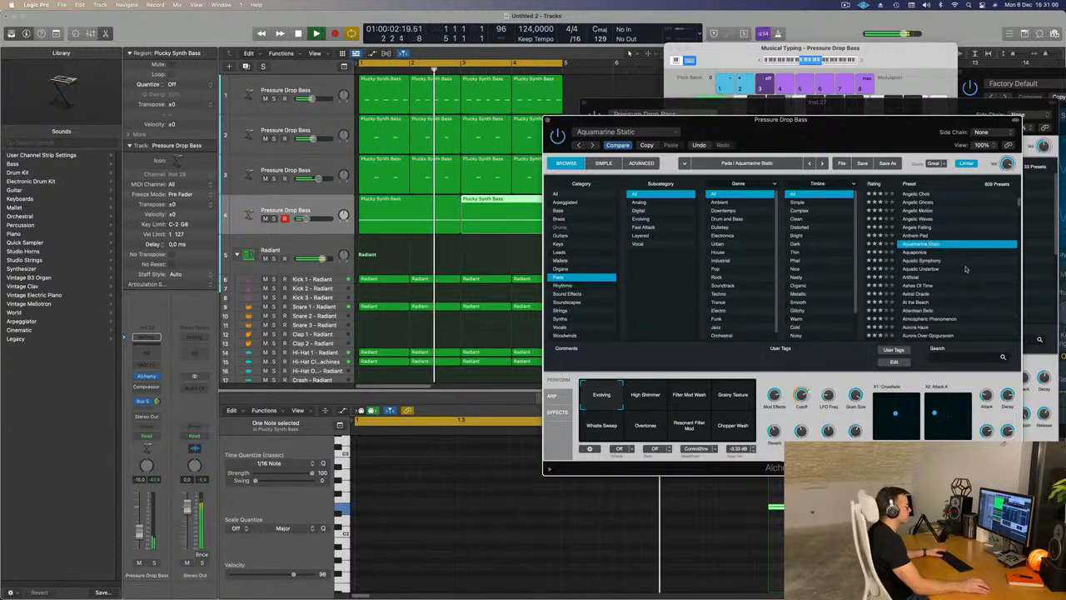
scroll(966, 265, down, 2)
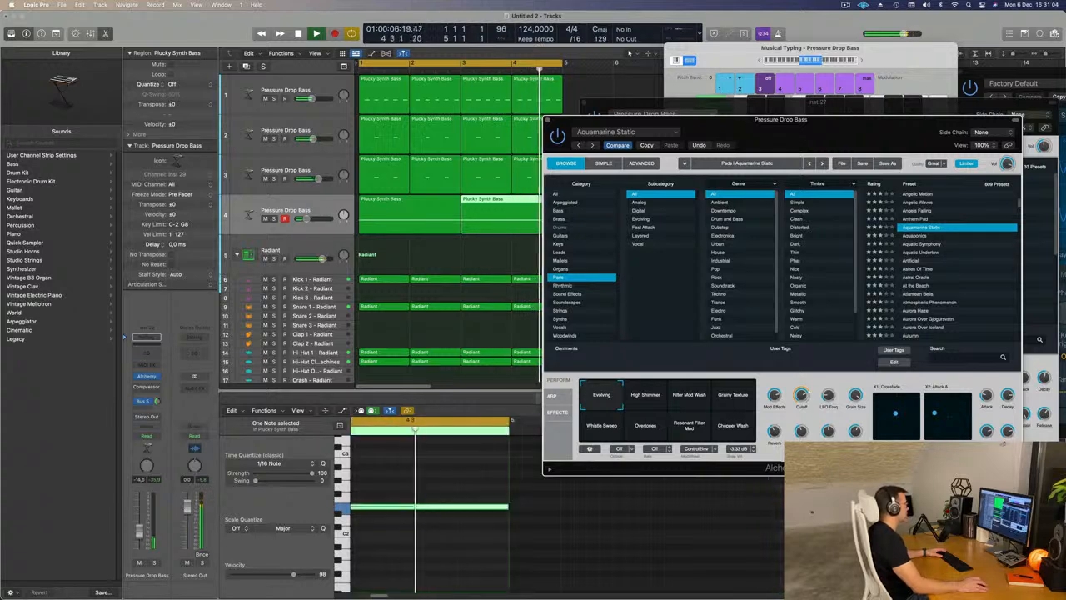
click(646, 396)
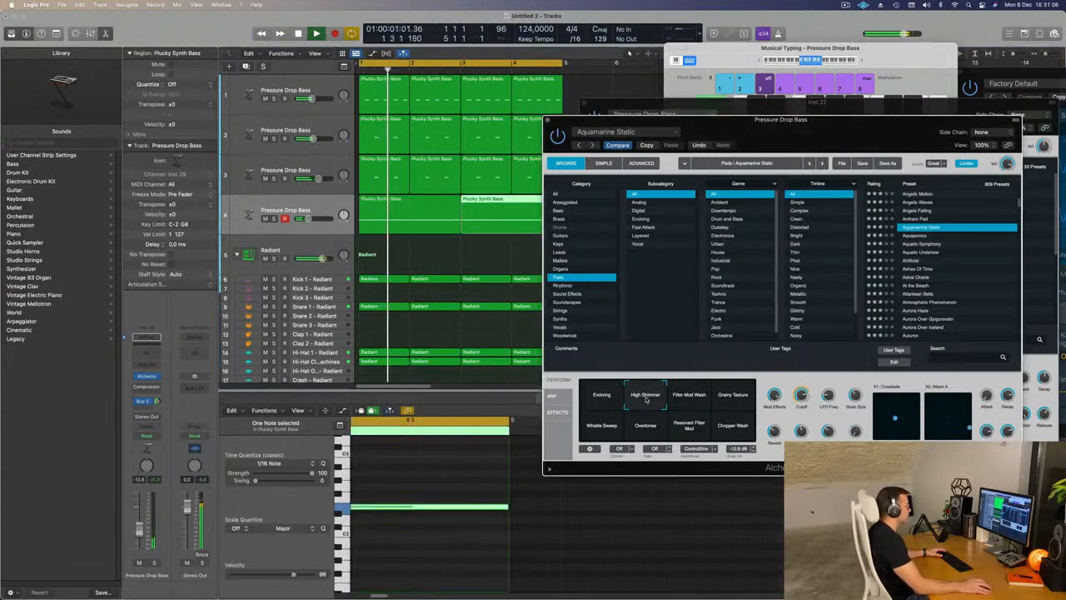
click(688, 398)
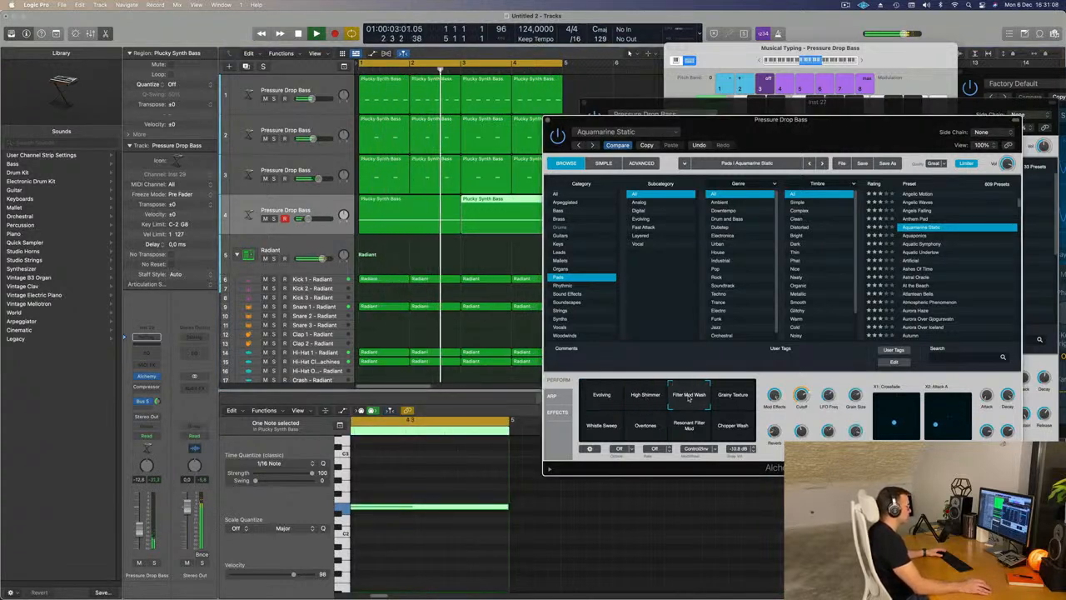
click(601, 425)
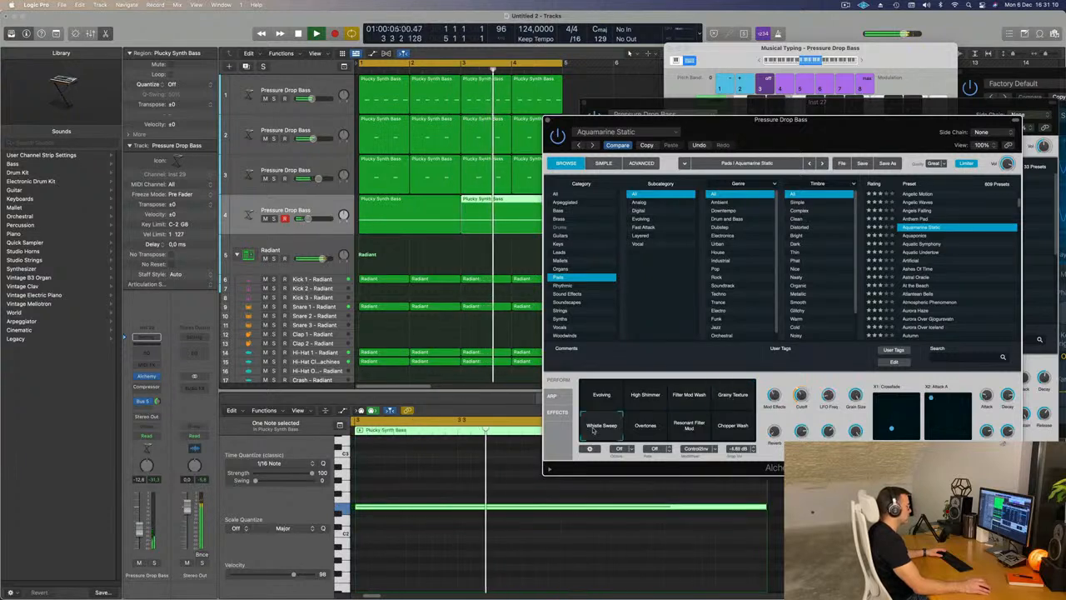
- Raise the pad track's volume to about -11.4 dB and audition the Overtones, Resonant Filter Mod and Chopper Wash variations
key(space)
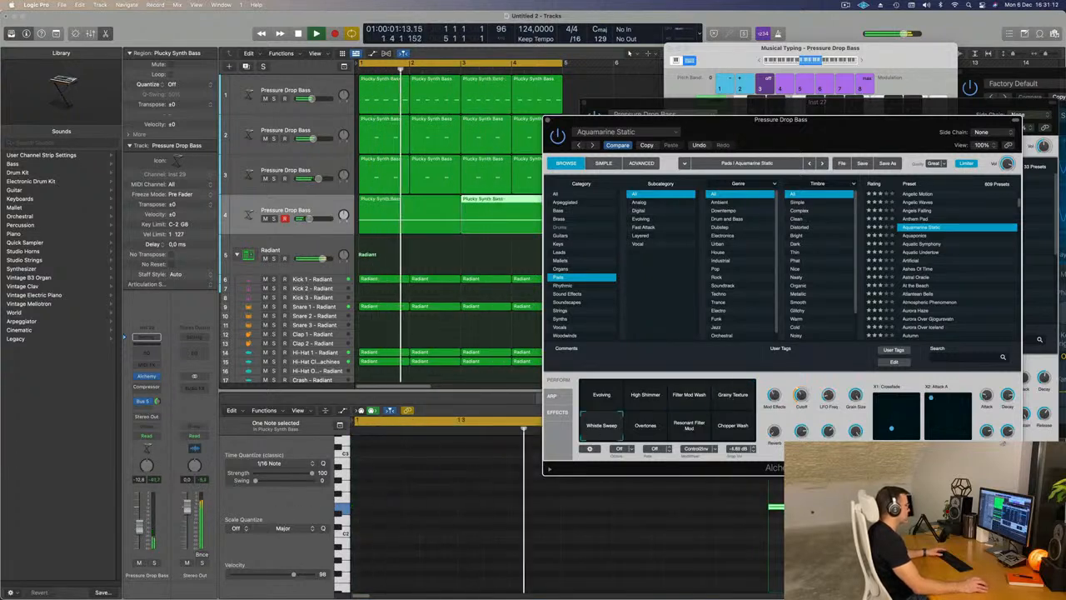
drag(308, 218, 309, 218)
click(658, 434)
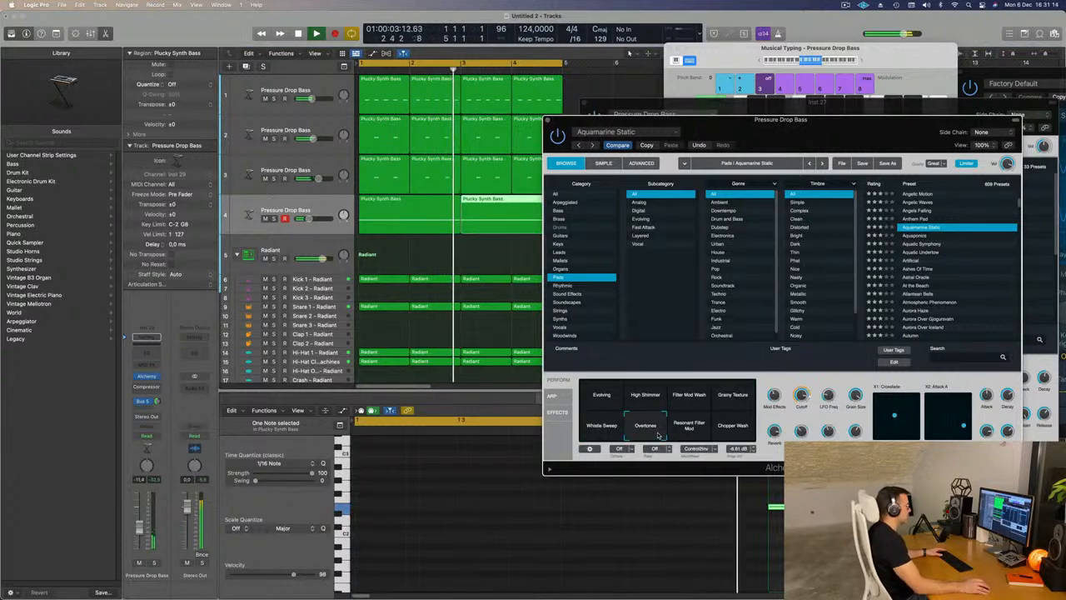
click(703, 433)
click(737, 432)
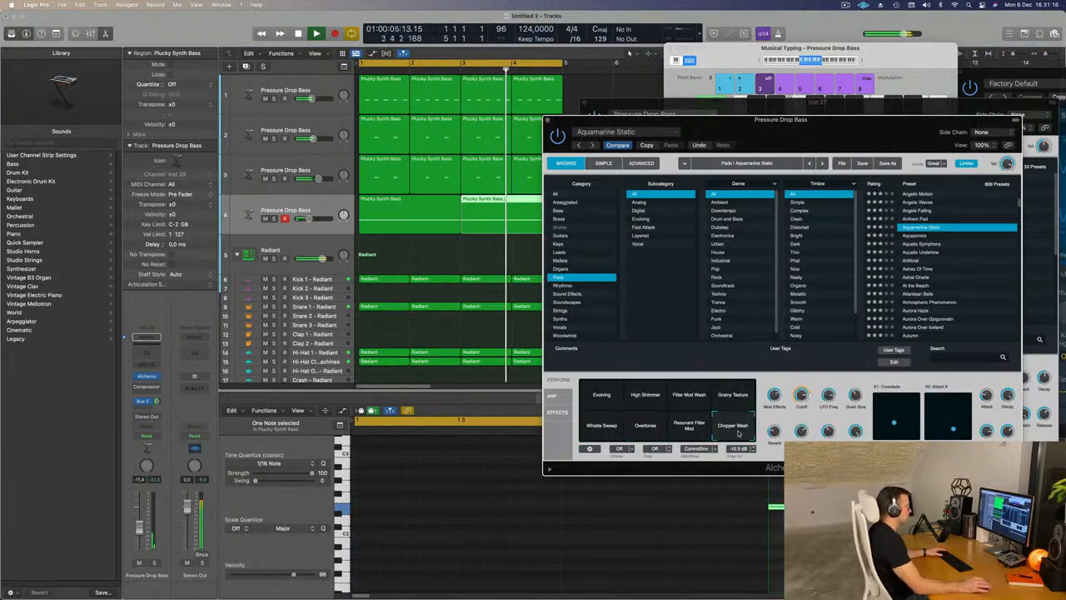
- Load the Astral Oracle pad preset and audition its Rich variation
scroll(958, 250, down, 2)
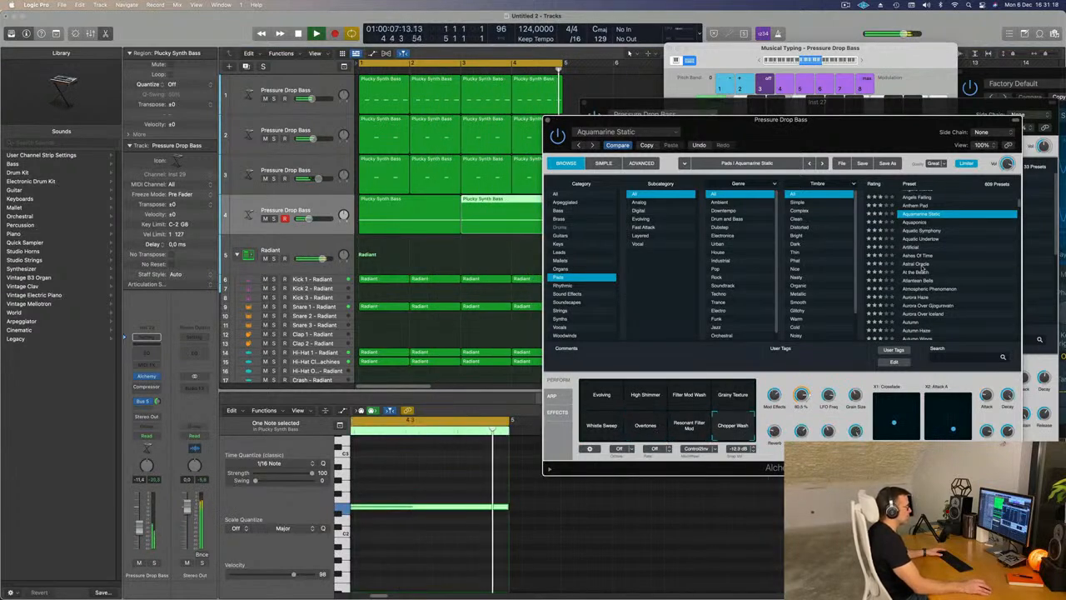
click(919, 264)
key(space)
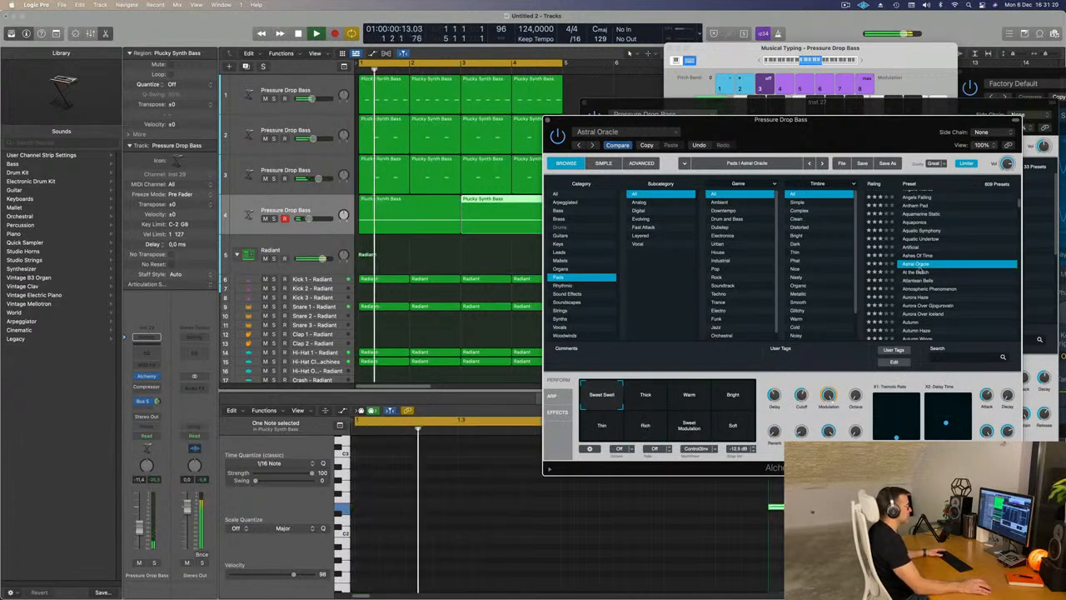
scroll(945, 264, down, 2)
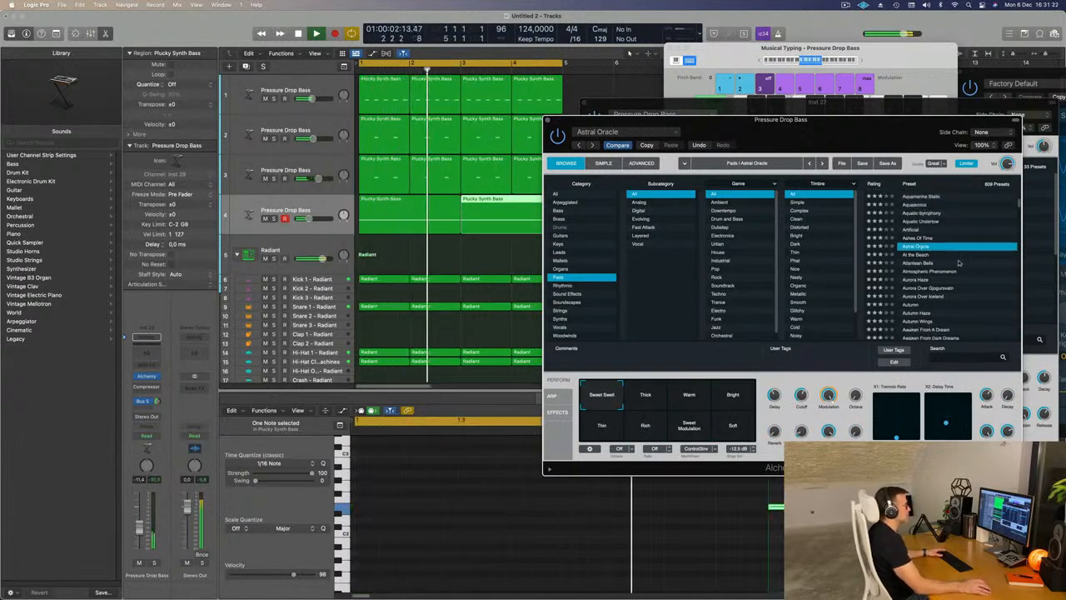
scroll(948, 262, down, 1)
click(646, 429)
- Load the Aurora Over Gjogursvatn pad preset
scroll(955, 263, down, 2)
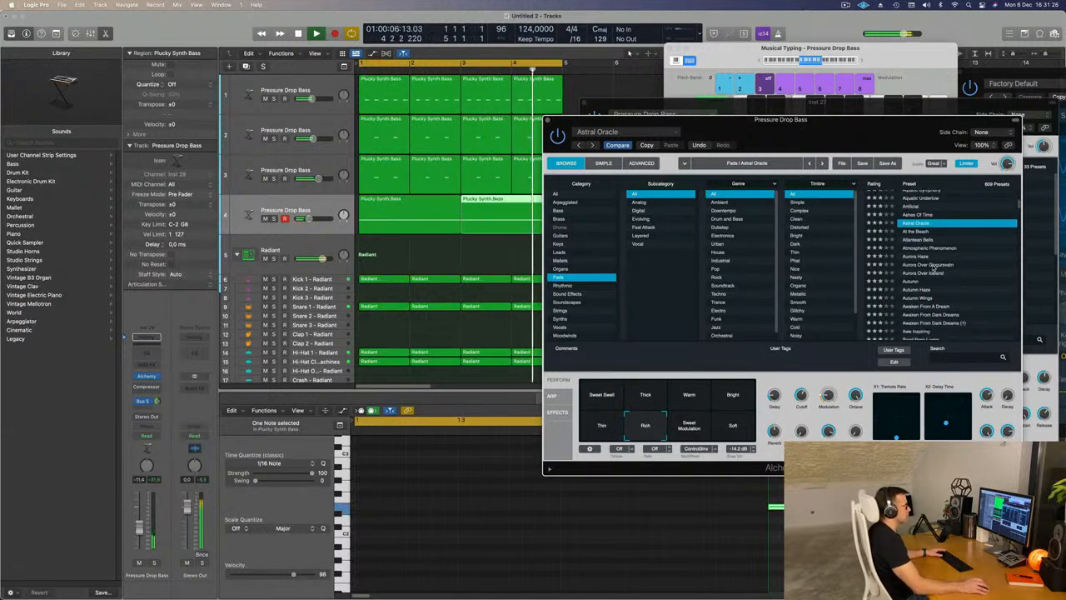
click(937, 264)
scroll(958, 260, down, 3)
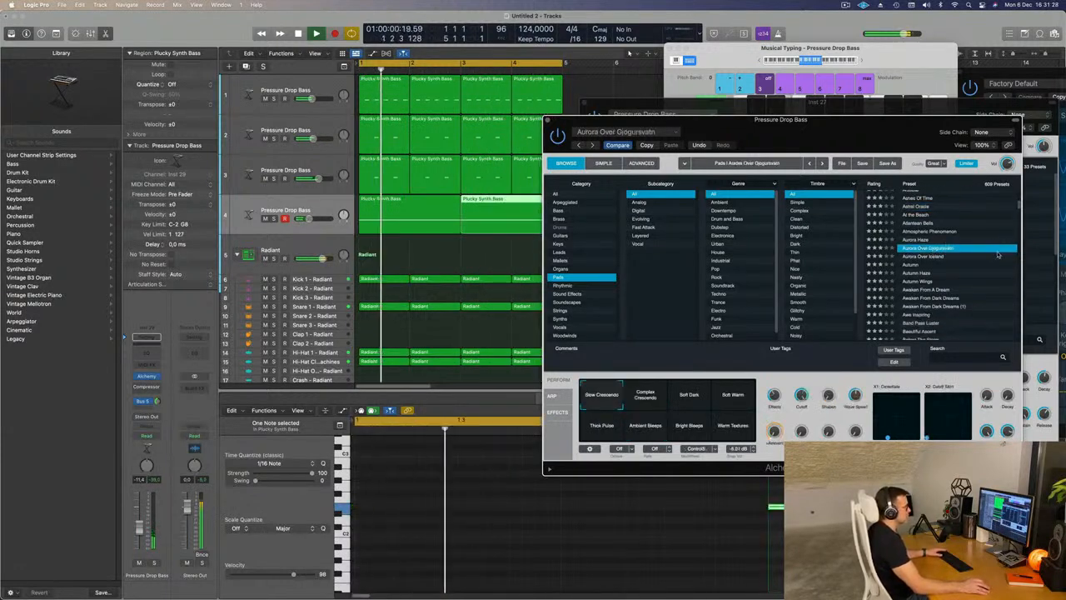
- Transpose the notes of both pad regions down one octave and raise the pad track's volume to about -4.6 dB
click(407, 255)
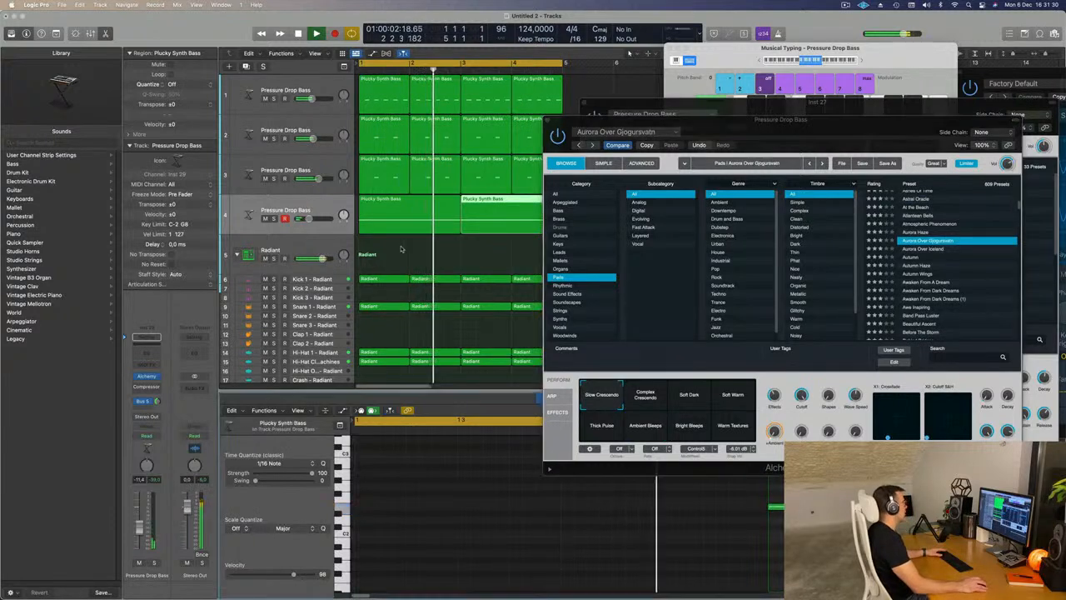
drag(419, 259, 498, 214)
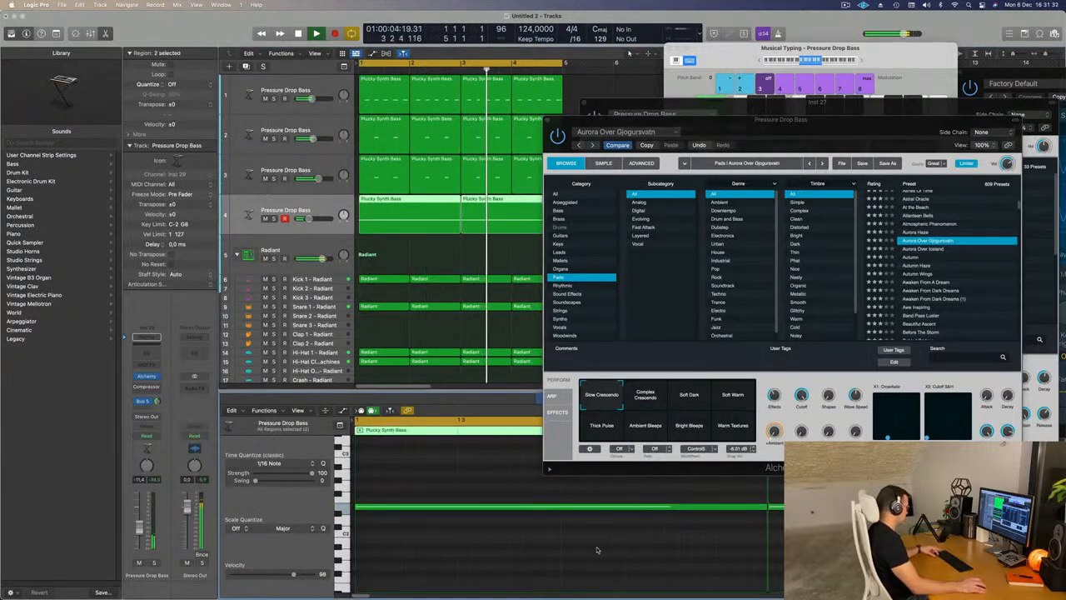
key(alt+shift+Down)
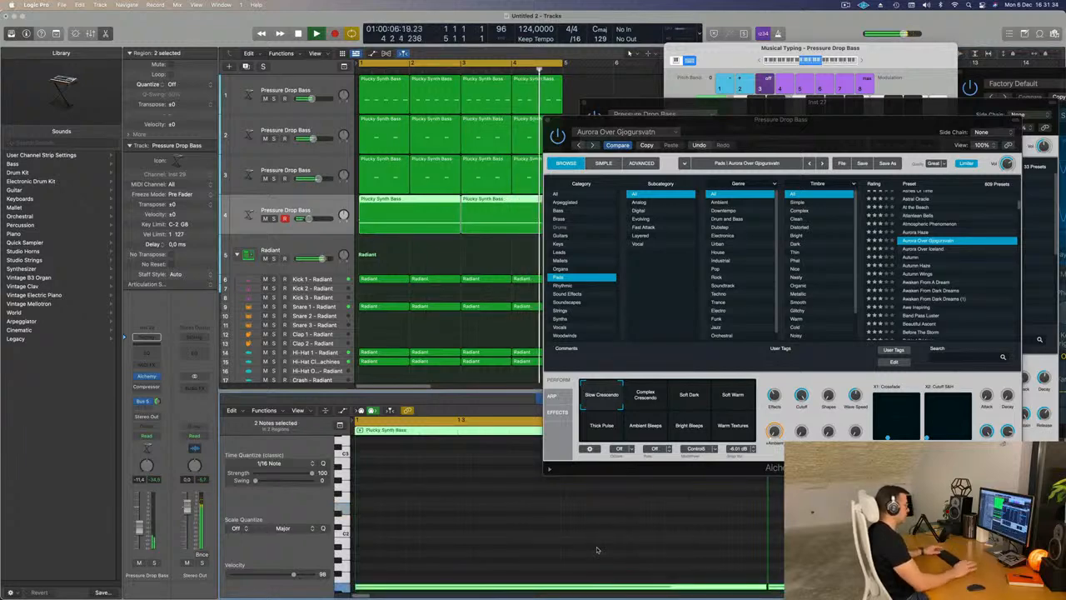
key(space)
drag(801, 121, 791, 112)
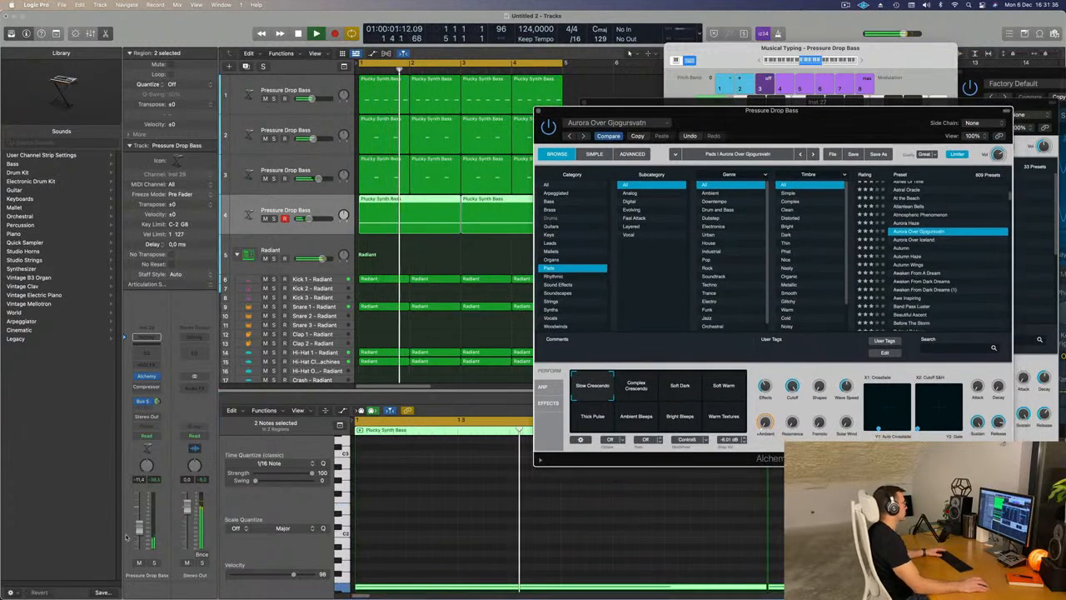
drag(140, 528, 140, 516)
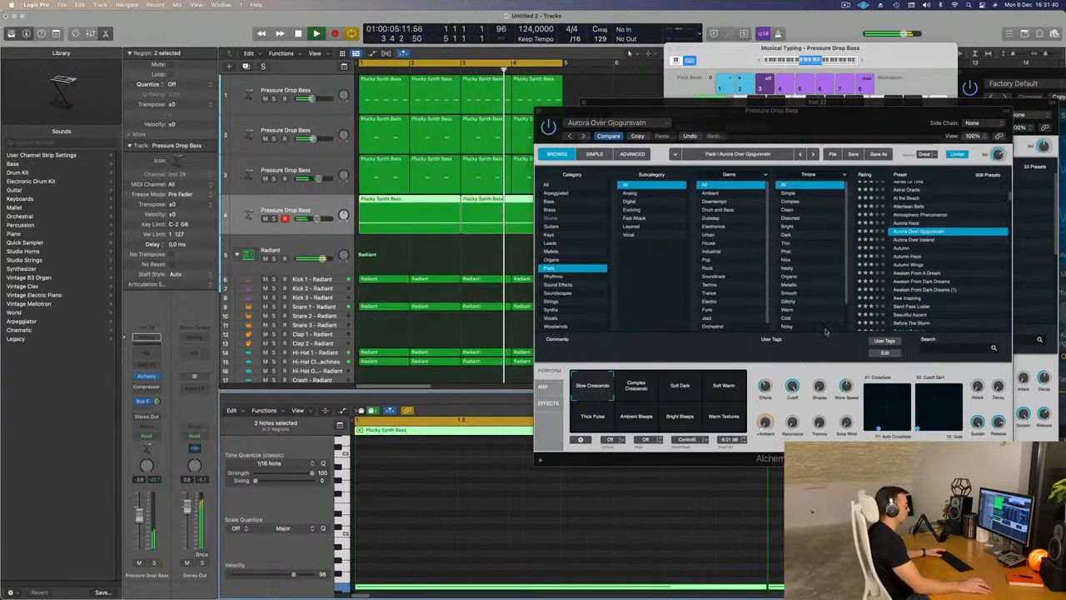
- Load the Autumn Haze pad preset and switch it to its Glitchy variation
click(921, 264)
click(907, 255)
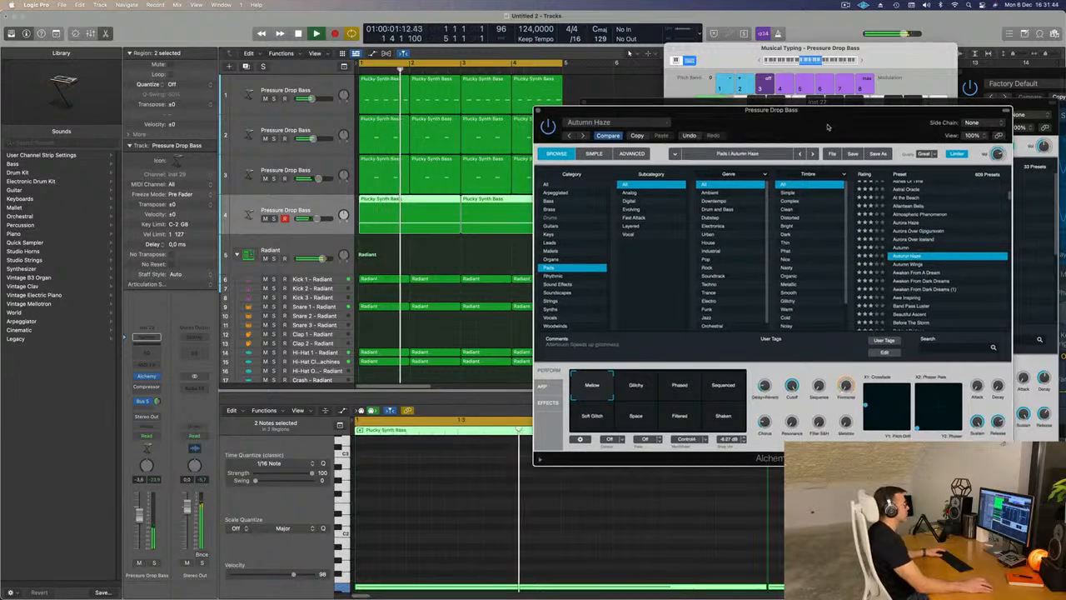
drag(889, 112, 866, 93)
click(613, 368)
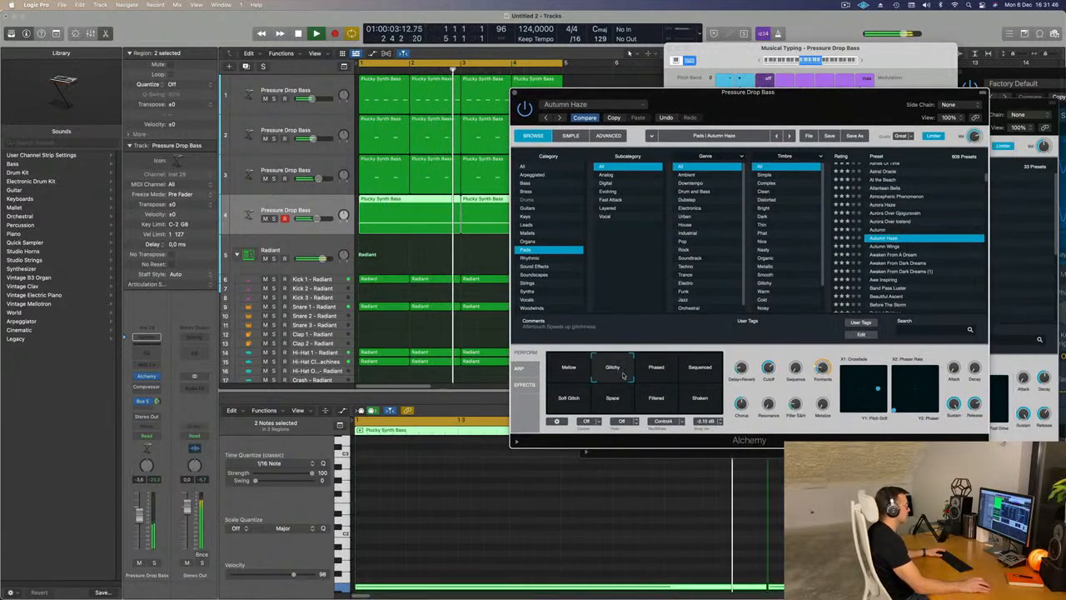
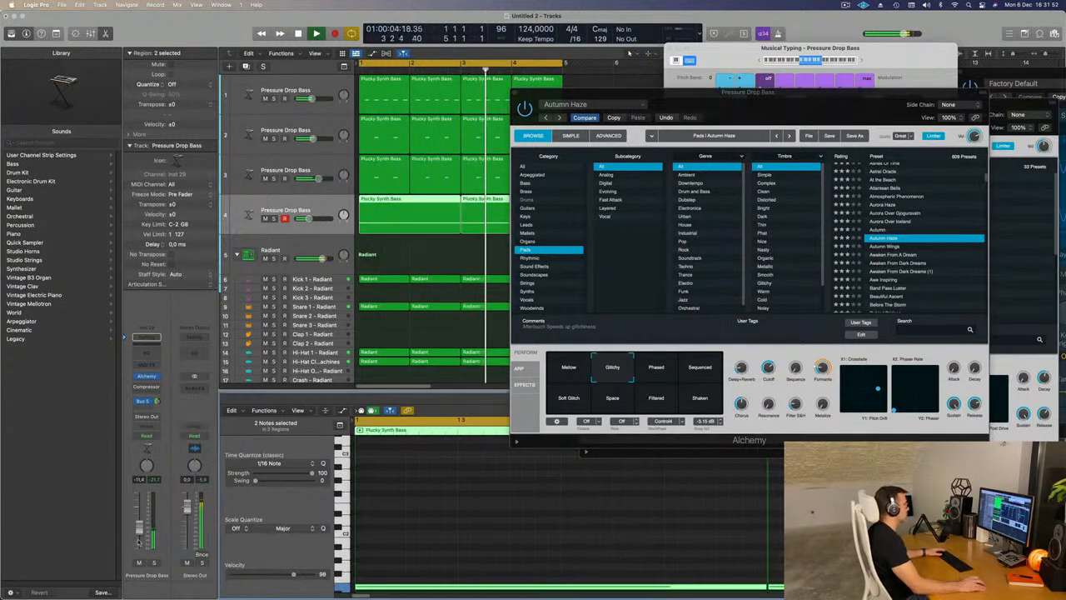
- Audition the Phased, Sequenced and Shaken variations of the Autumn Haze pad and settle on Soft Glitch
click(657, 368)
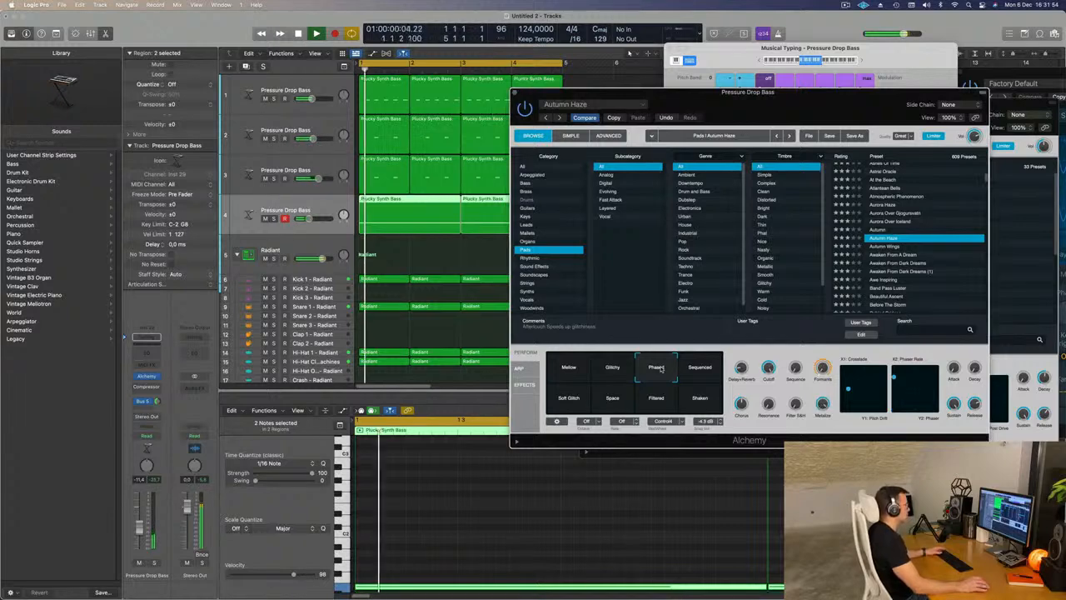
click(700, 368)
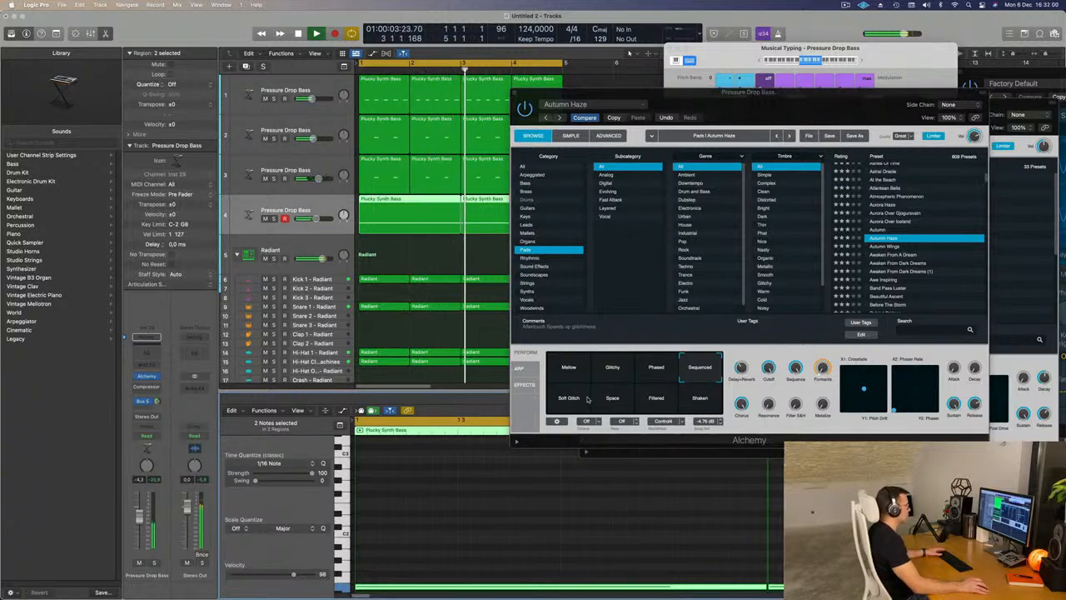
click(562, 403)
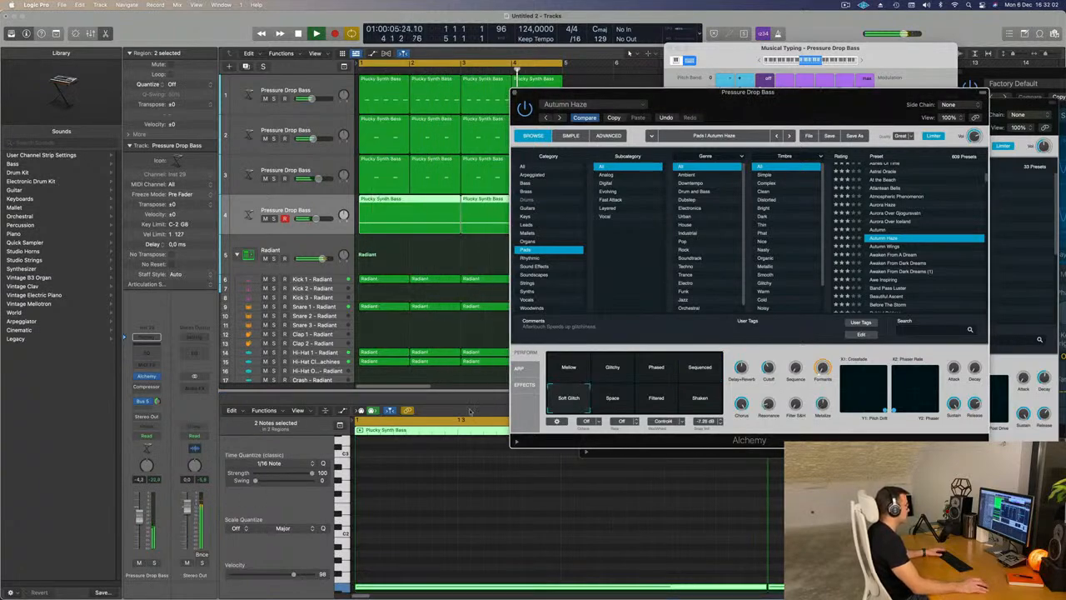
click(153, 565)
key(Return)
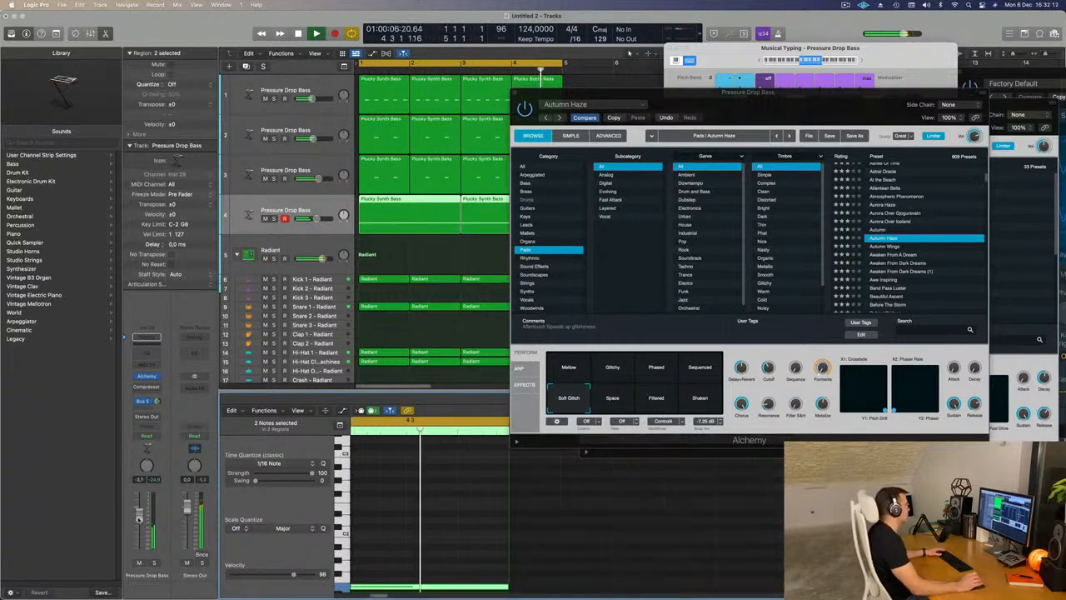
click(704, 401)
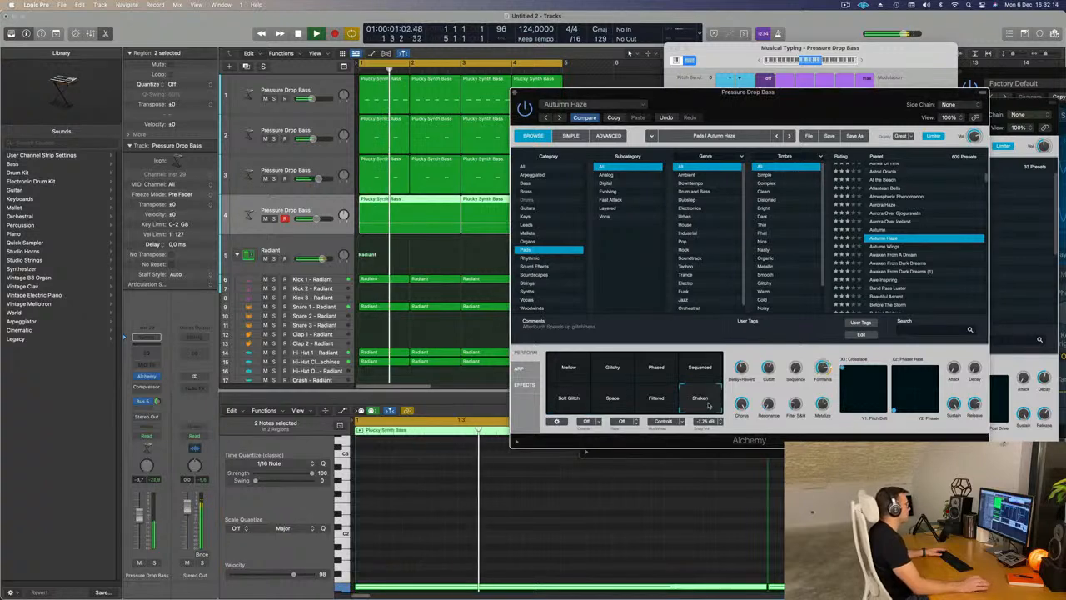
click(571, 394)
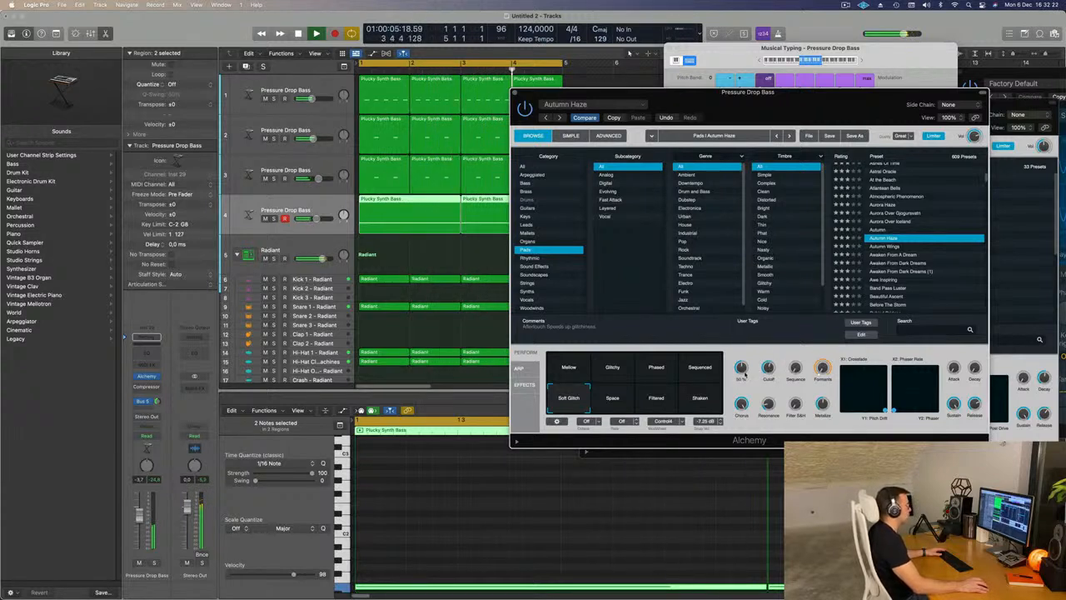
- Fine-tune the Autumn Haze performance knobs and raise the pad track's volume to about -2.9 dB
drag(747, 355, 747, 352)
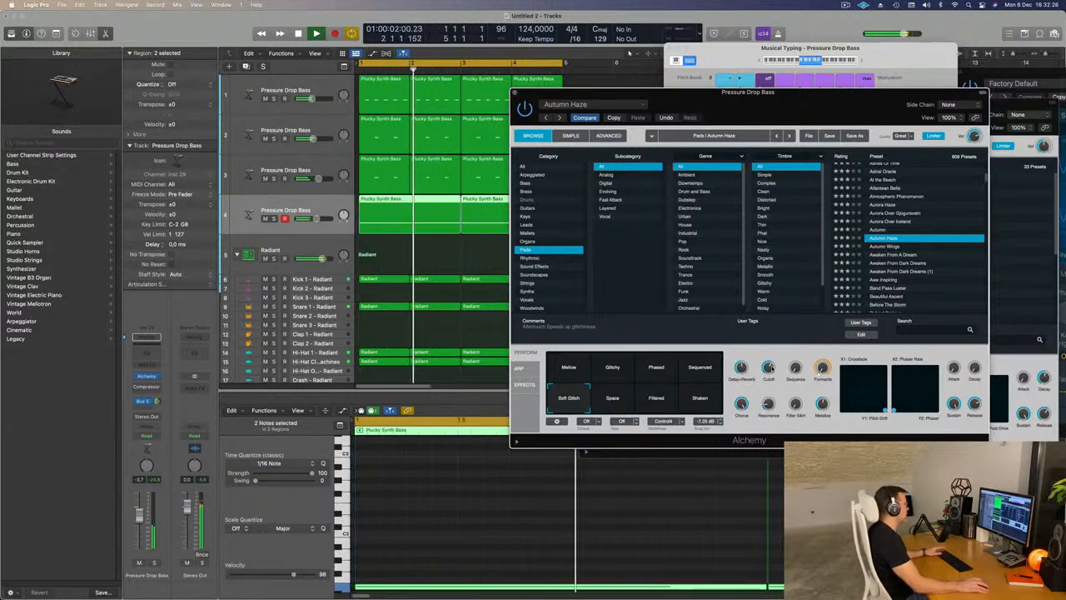
drag(139, 518, 139, 518)
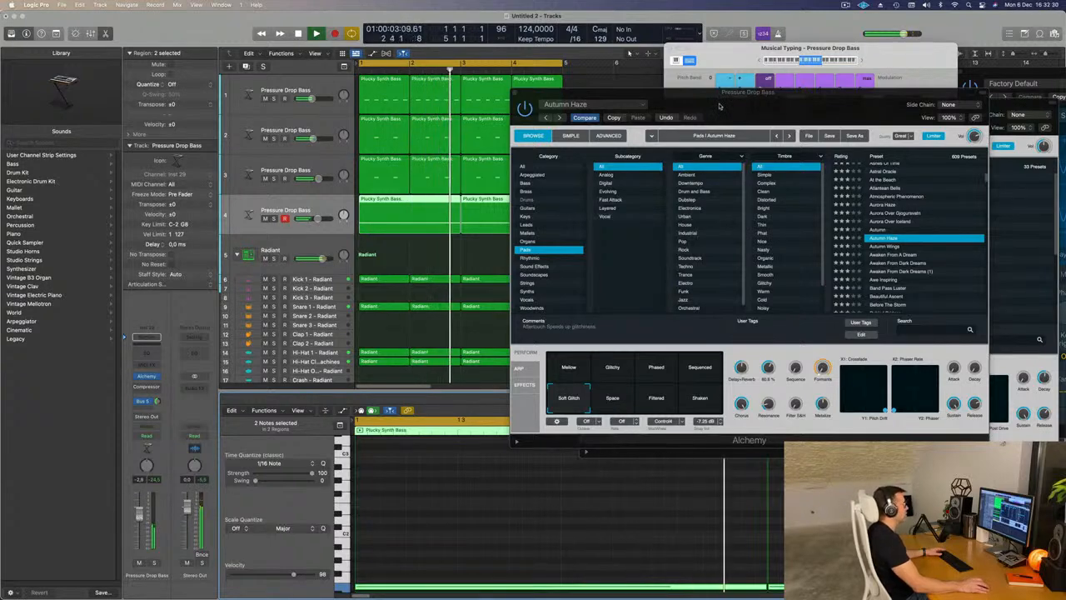
drag(721, 105, 644, 127)
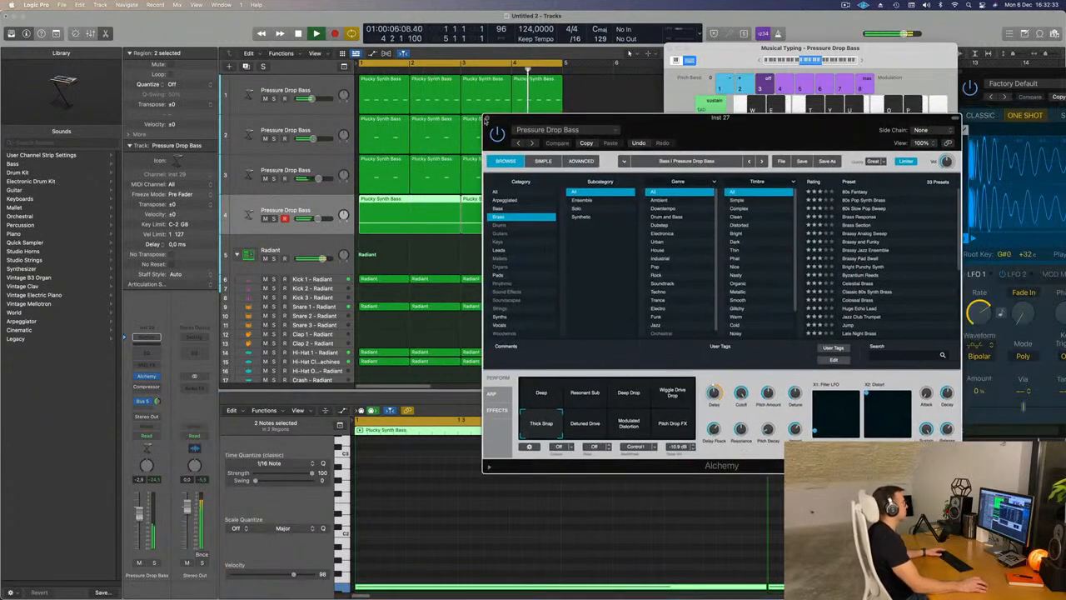
click(488, 118)
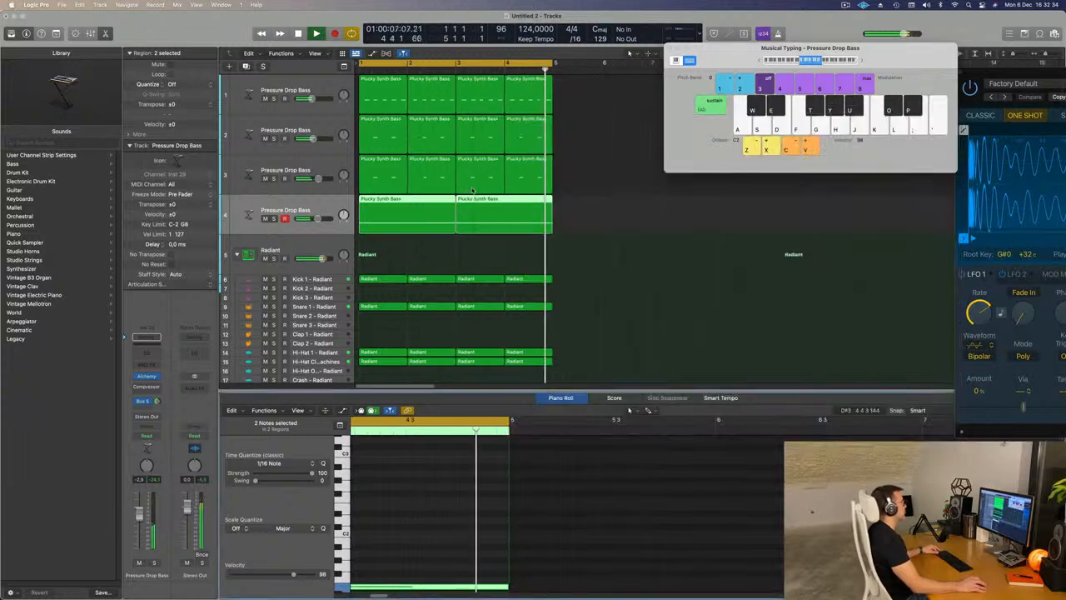
- Select all regions of the four-bar loop and repeat them three times to fill 16 bars
scroll(517, 249, down, 3)
key(super+a)
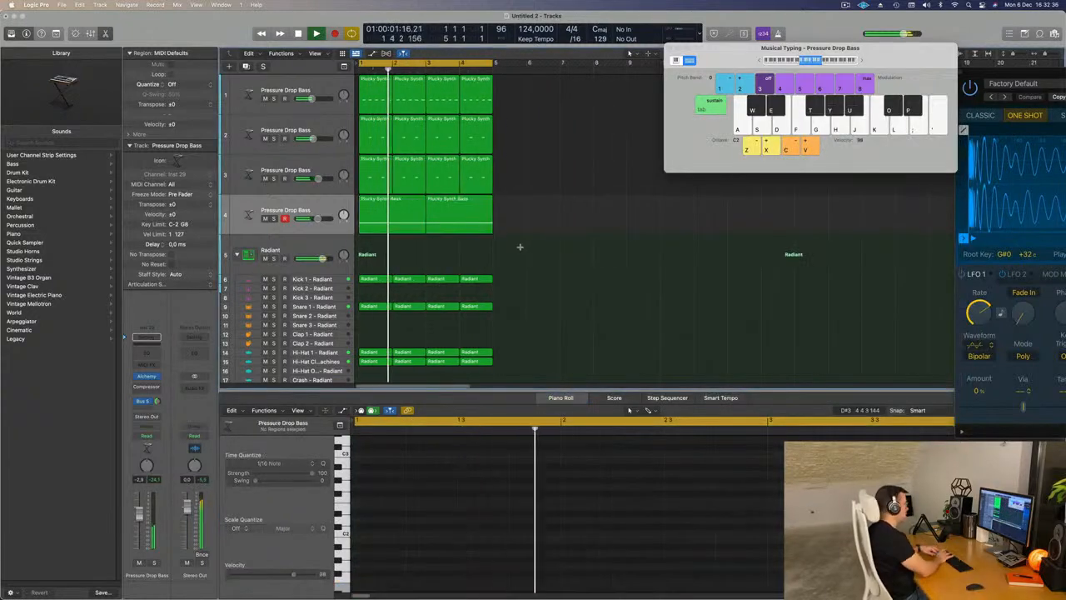
key(super+r)
key(super+r)
key(super+r)
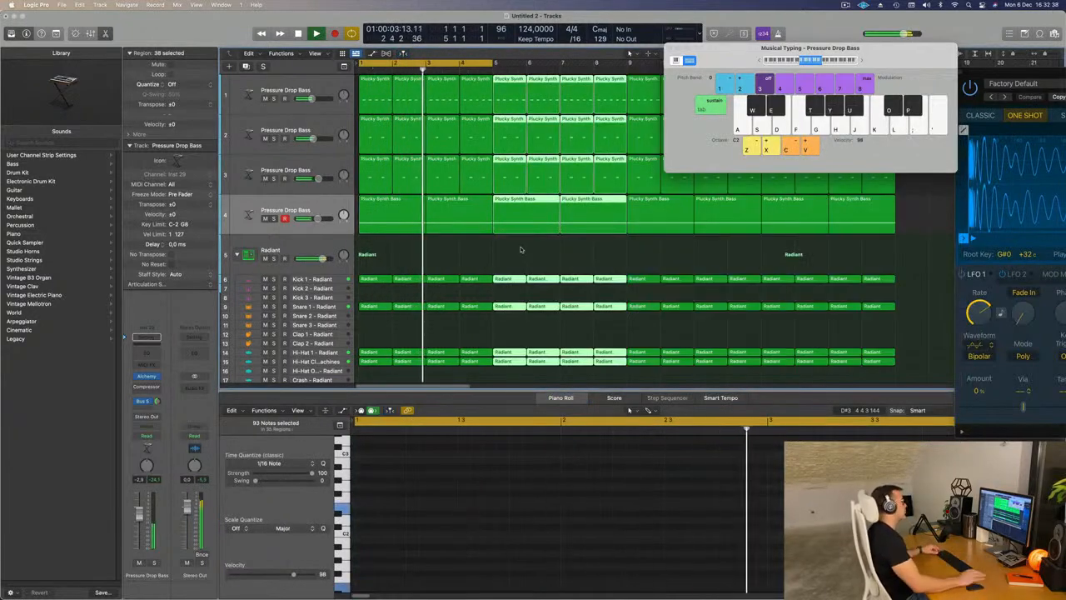
scroll(616, 249, down, 2)
scroll(615, 249, down, 2)
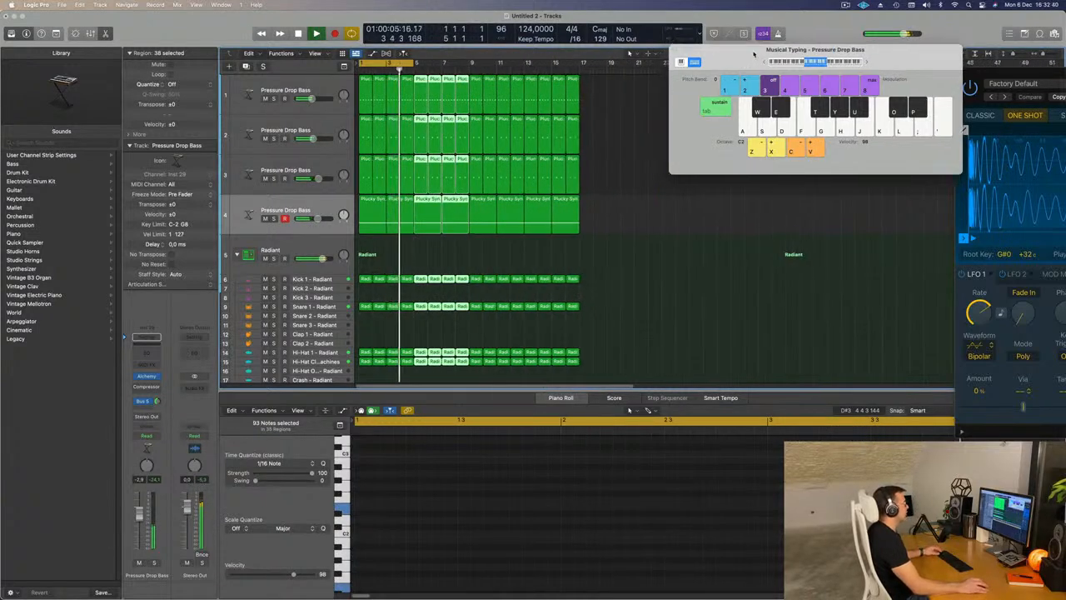
- Extend the cycle range to cover bars 1 to 17 and restart playback from the beginning
scroll(633, 146, up, 2)
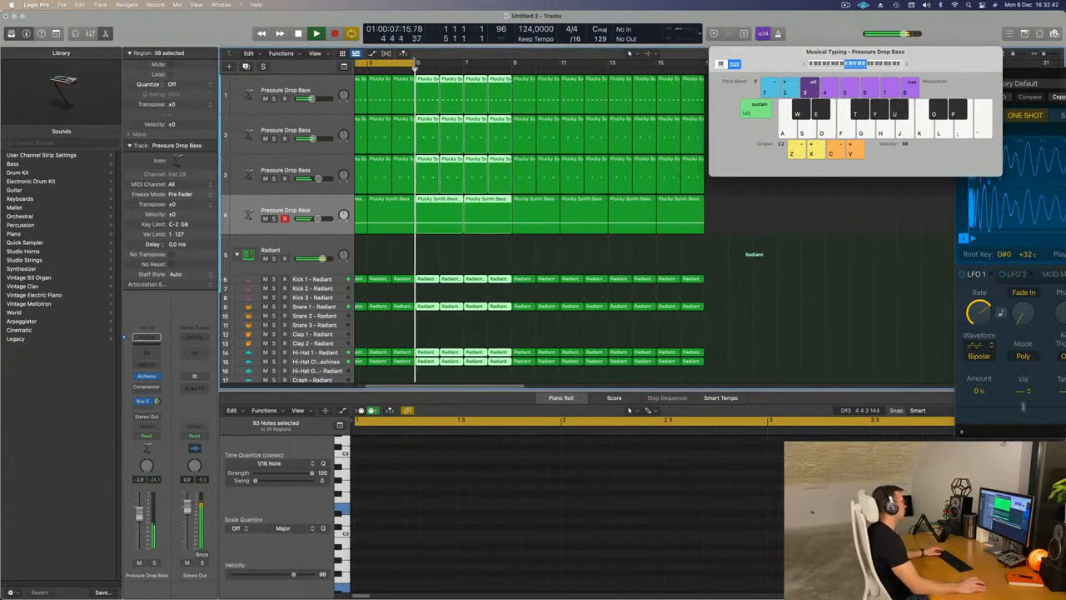
drag(418, 63, 702, 71)
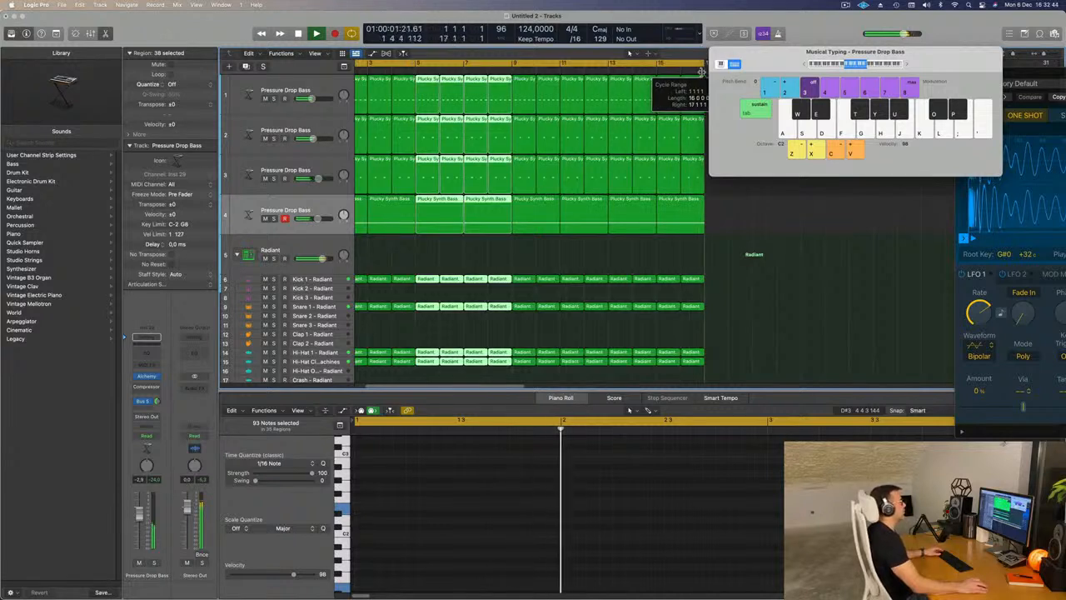
key(Return)
scroll(480, 262, down, 1)
click(458, 256)
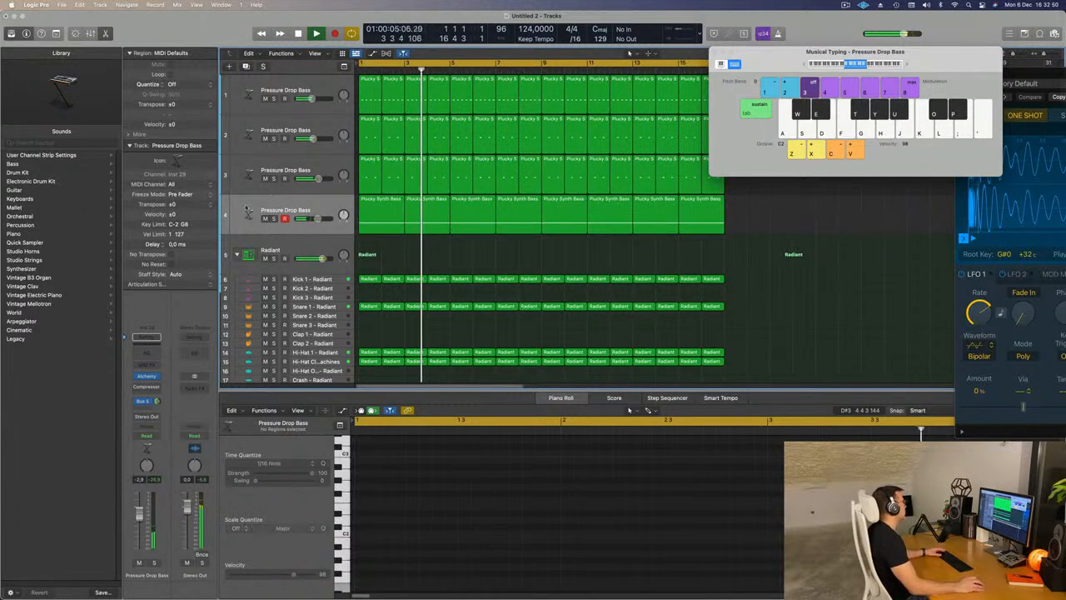
- Listen to the 16-bar loop while checking the pad's Alchemy settings and looking over the tracks
click(272, 225)
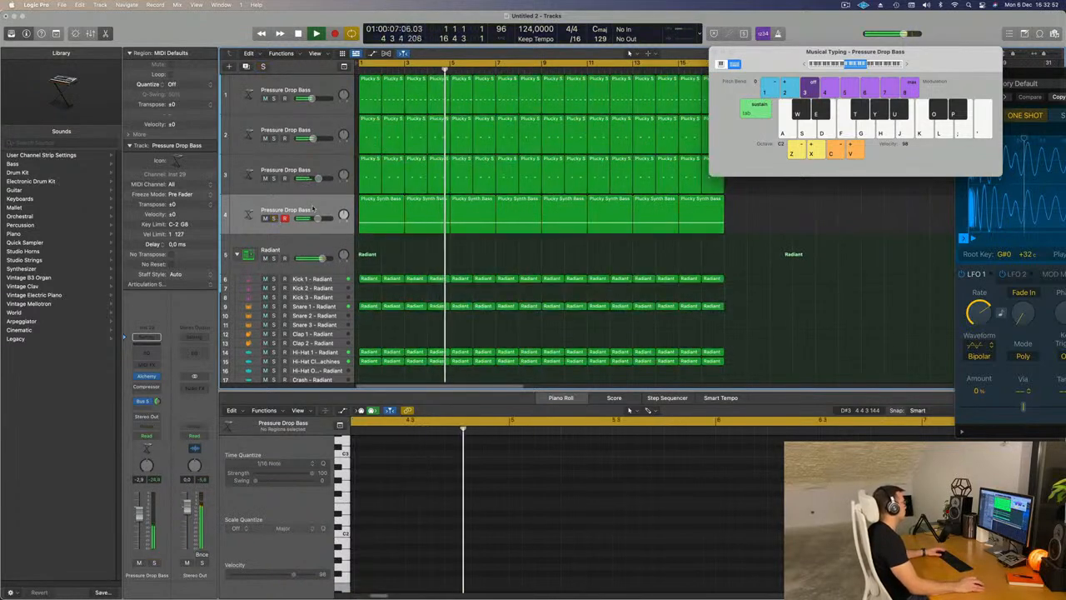
click(141, 377)
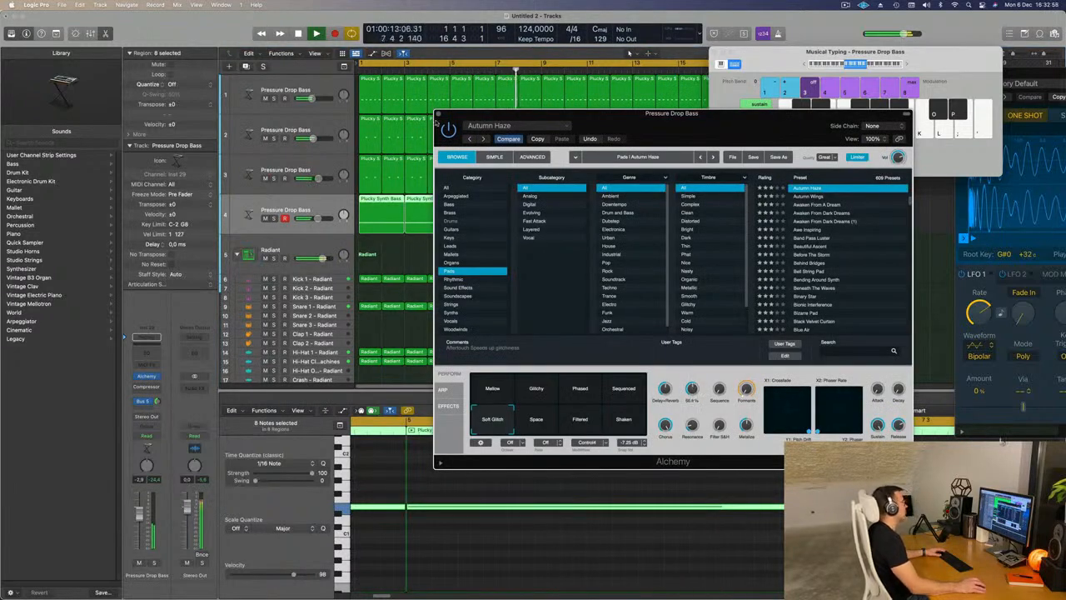
click(438, 115)
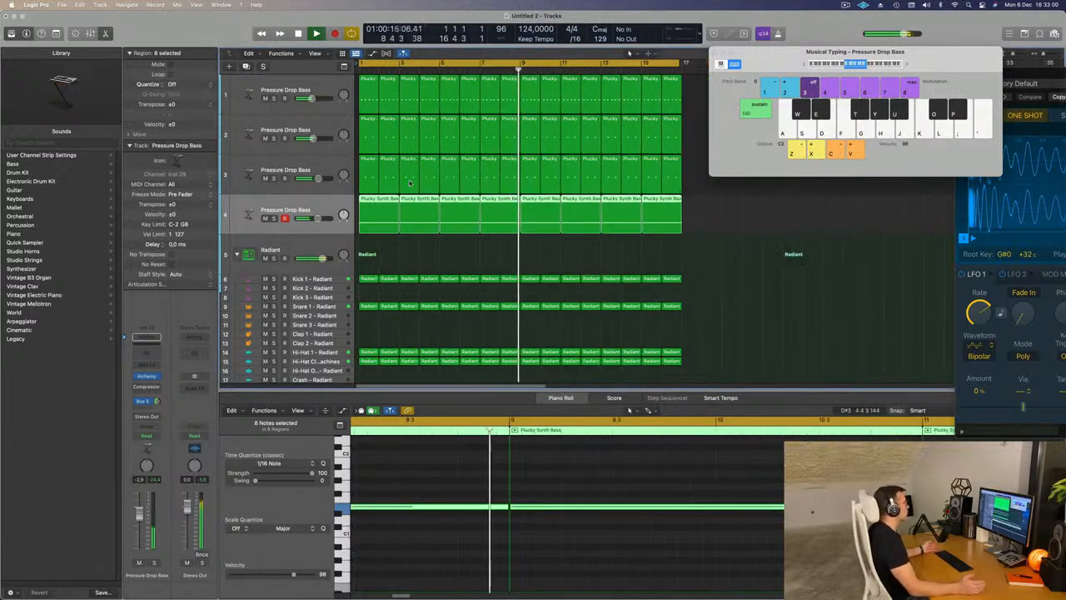
scroll(463, 192, down, 3)
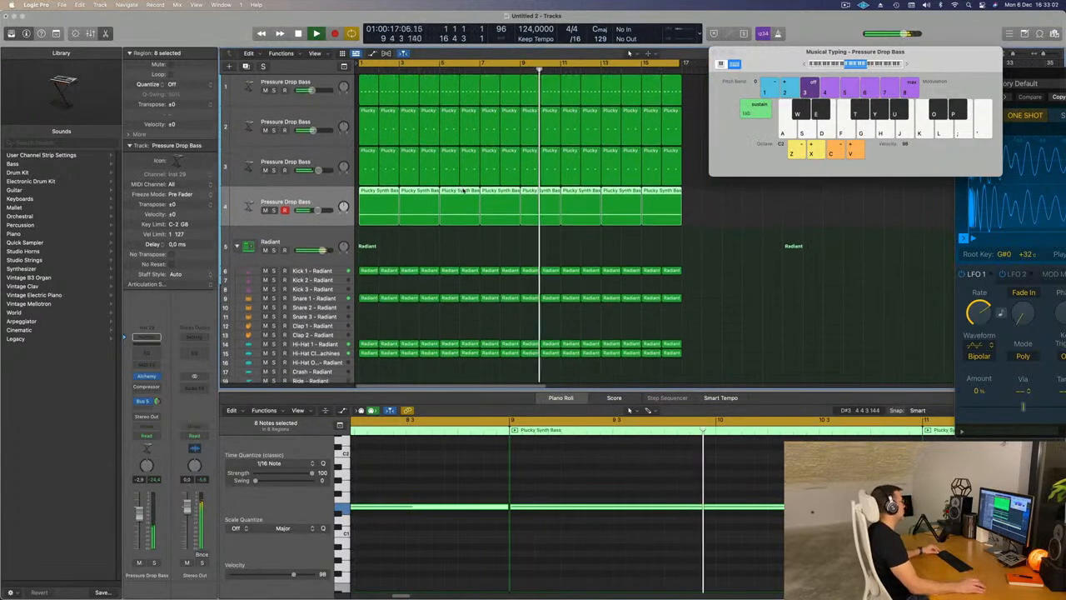
scroll(463, 191, down, 3)
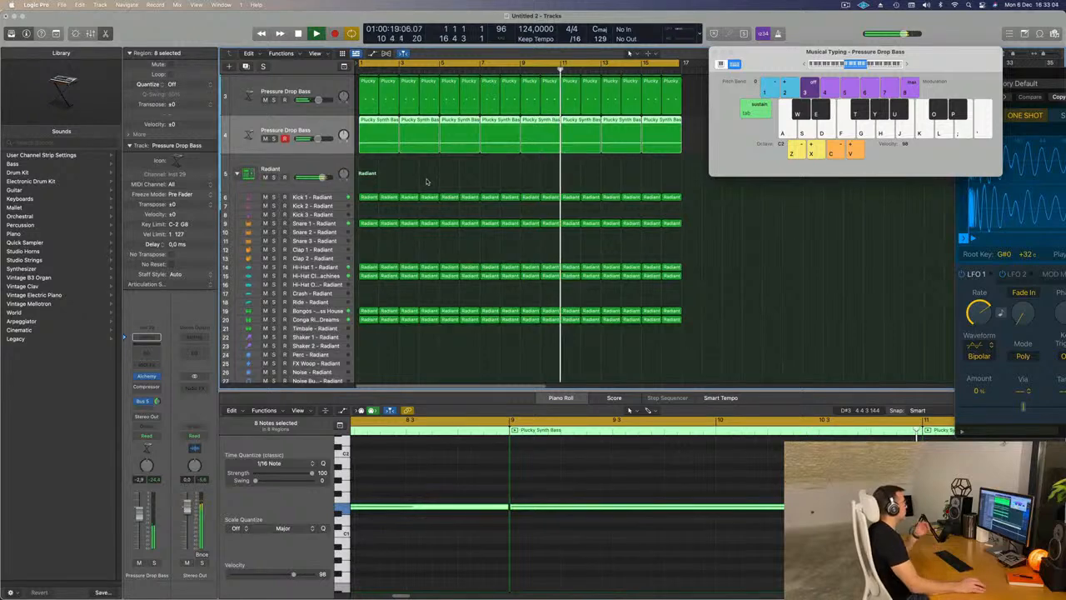
scroll(426, 182, up, 6)
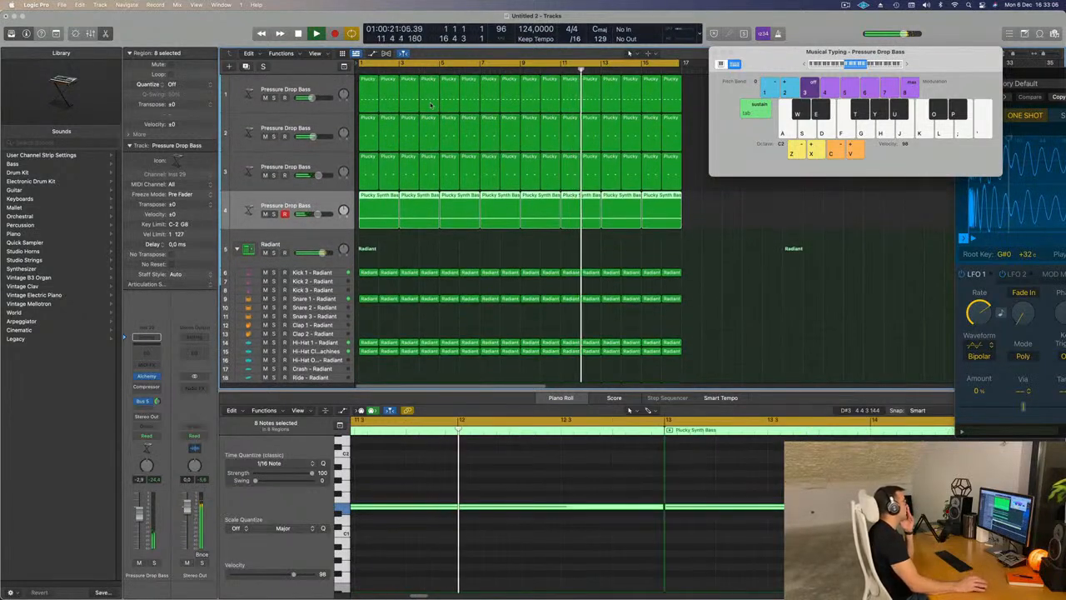
scroll(416, 188, down, 1)
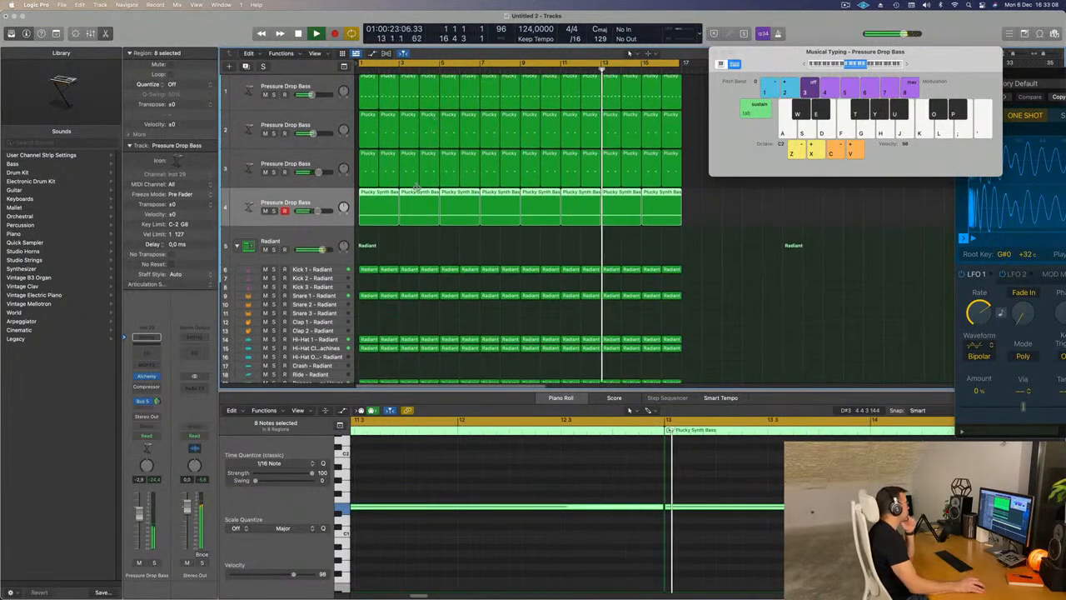
- Copy the first Kick 1 region onto the Kick 2 track at bar 1 and audition it
scroll(416, 188, down, 2)
click(369, 248)
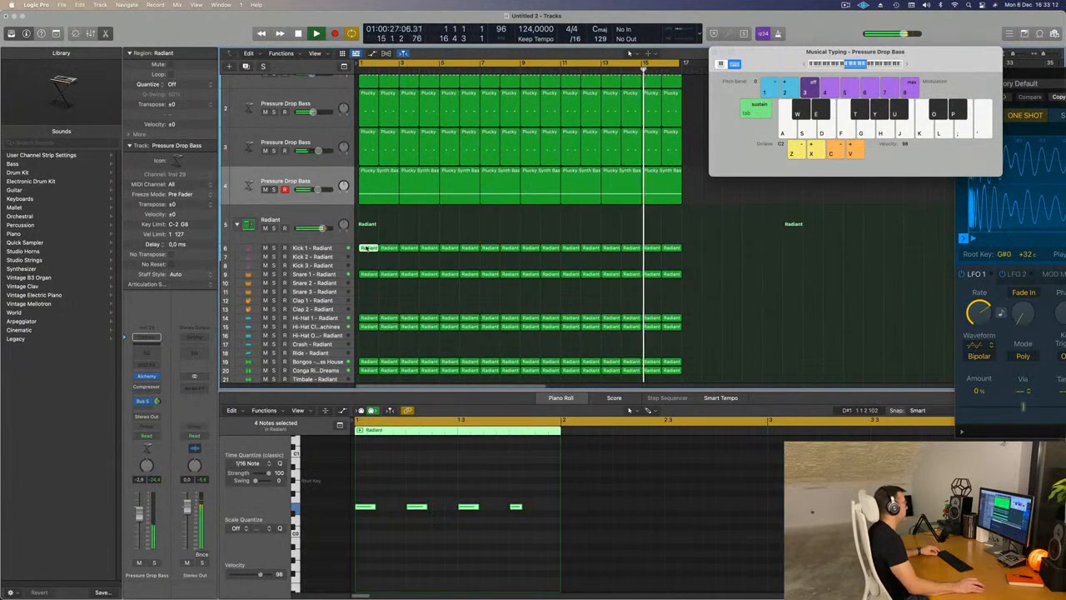
drag(369, 250, 371, 261)
drag(365, 305, 365, 306)
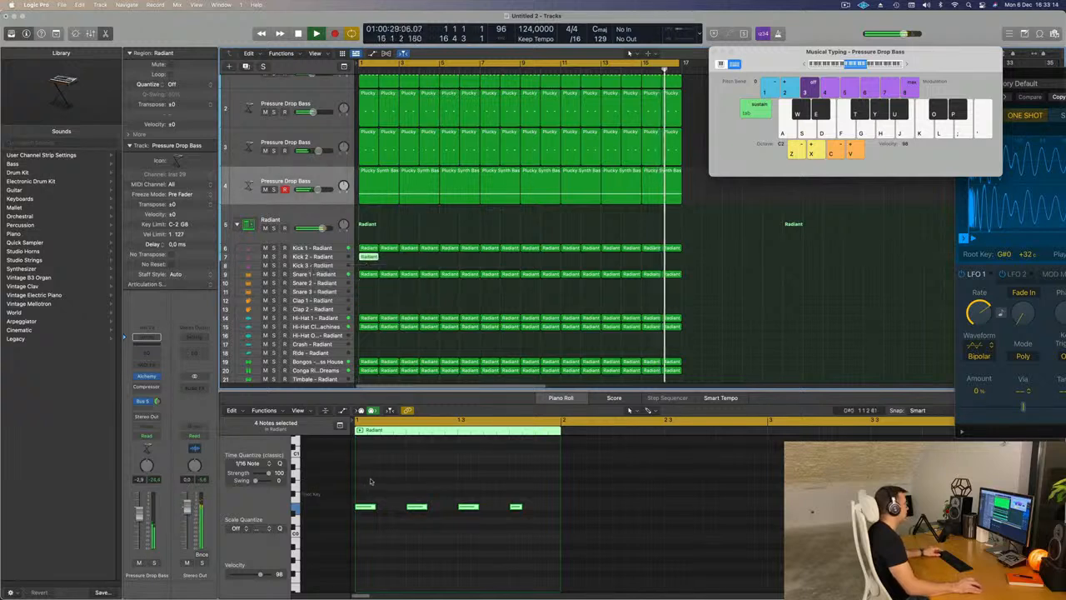
drag(362, 483, 549, 523)
key(space)
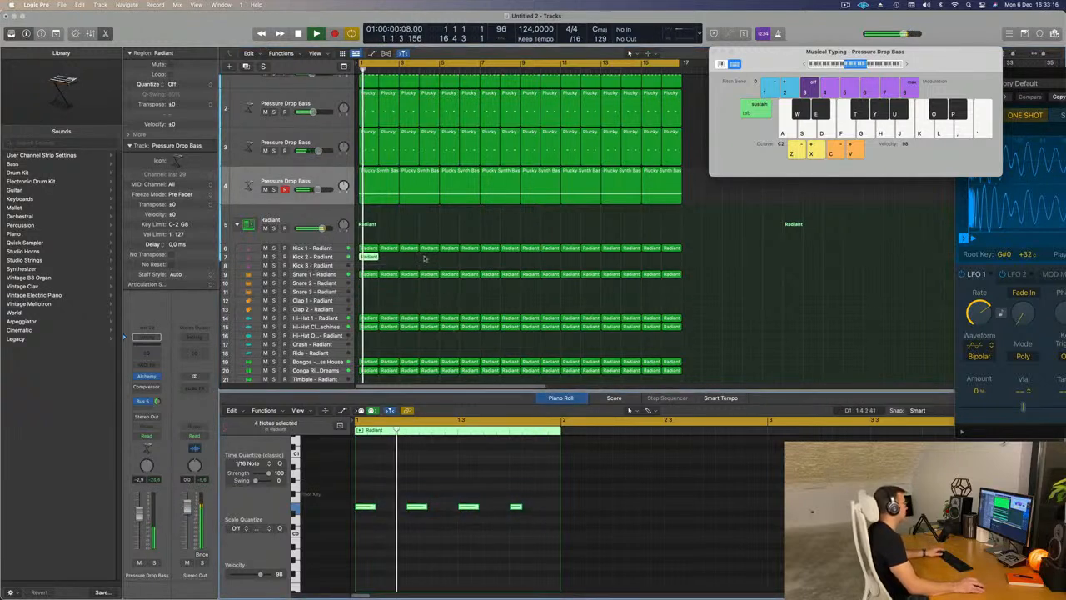
- Move the copied kick region from Kick 2 to the Kick 3 track and audition it from bar 1
drag(366, 256, 368, 265)
key(space)
key(space)
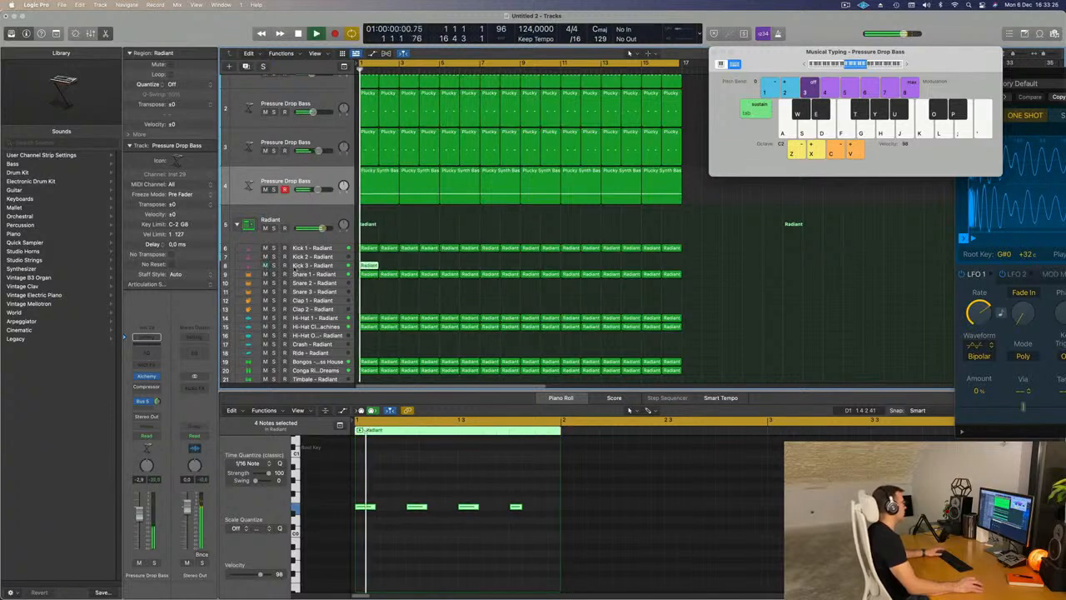
- Repeat the Kick 3 region along its track until it fills all 16 bars
key(super+r)
key(super+r)
key(super+r)
key(super+r)
key(super+r)
key(super+r)
key(super+r)
key(super+r)
key(super+r)
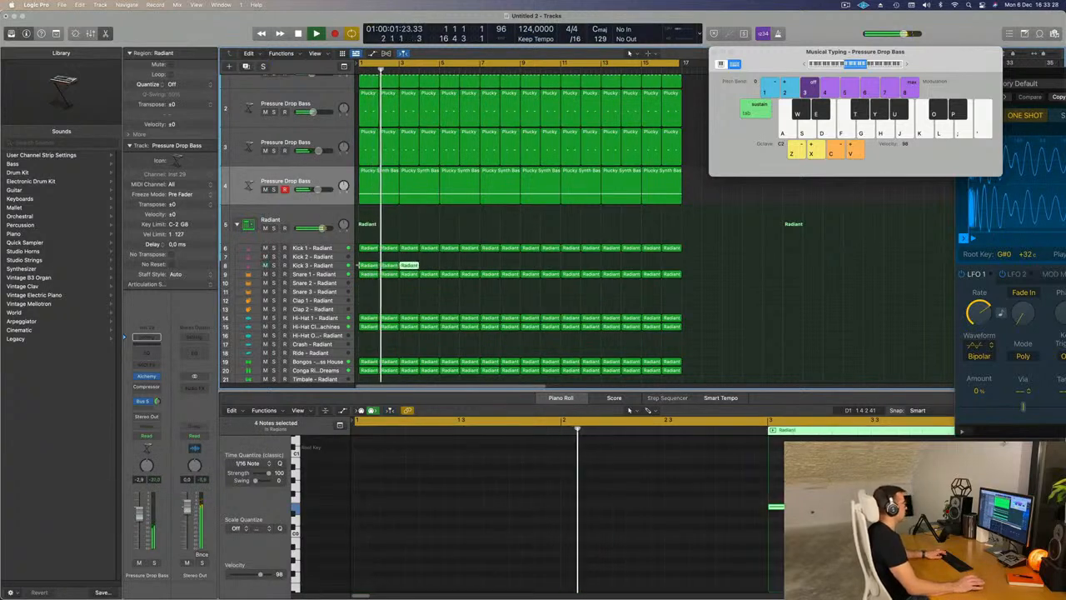
key(super+r)
key(super+r)
key(super+r)
key(super+r)
- Check the Kick 3 track in solo, unsolo it and raise its volume to about -11.8 dB
click(315, 265)
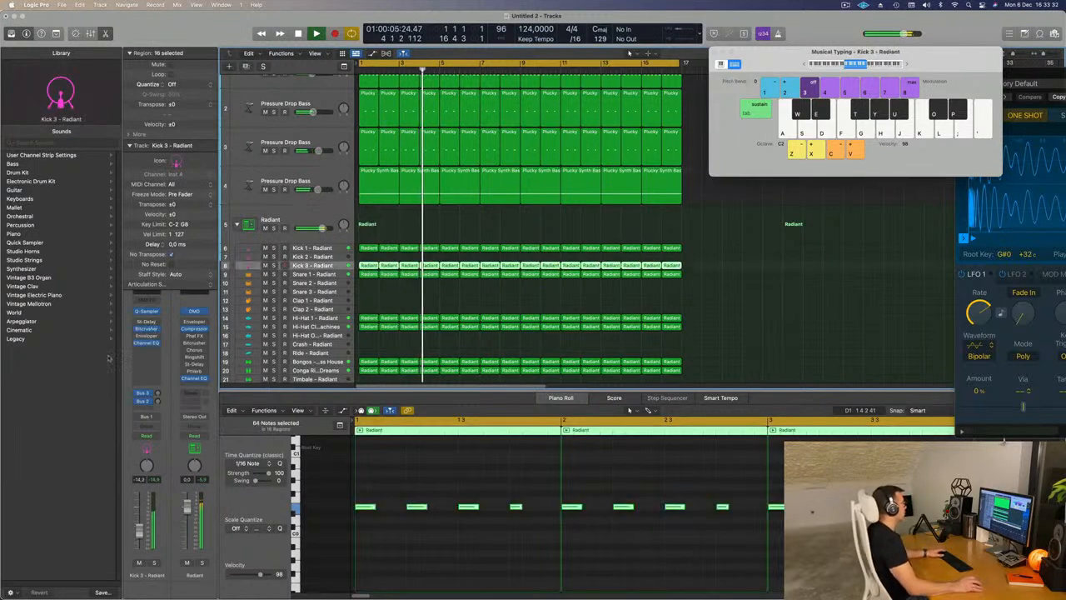
key(Return)
click(154, 562)
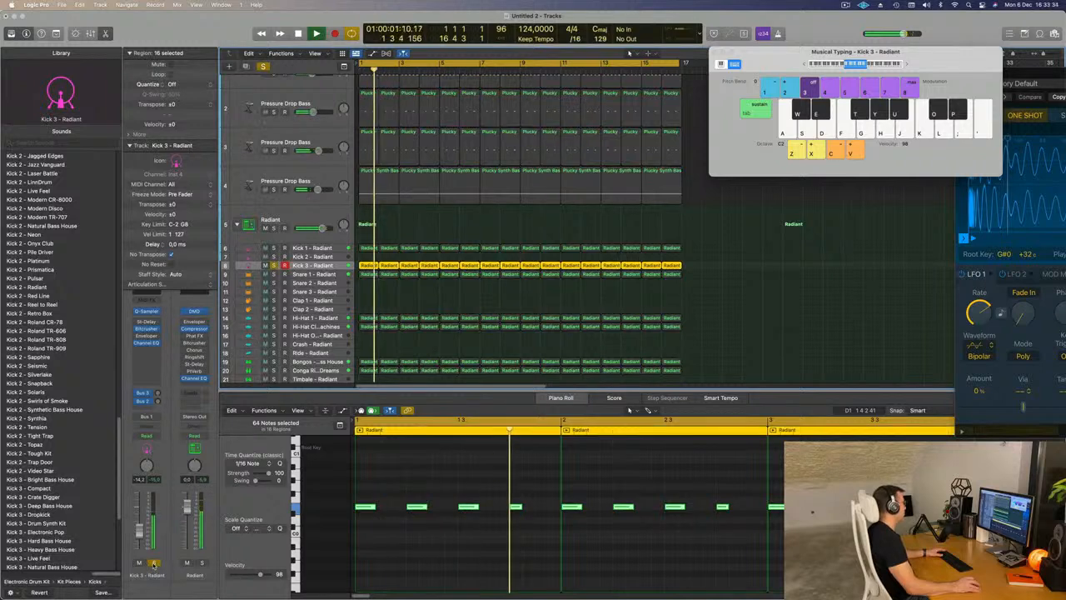
click(154, 562)
drag(140, 532, 140, 531)
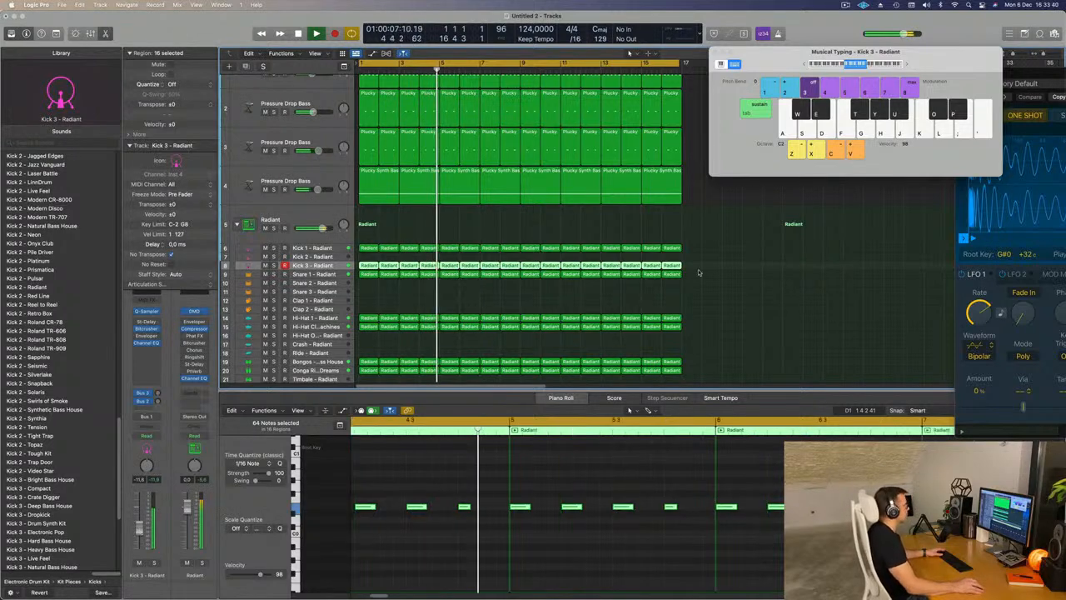
- Duplicate the third Pressure Drop Bass track with its settings as a new track above the pad
scroll(398, 212, up, 2)
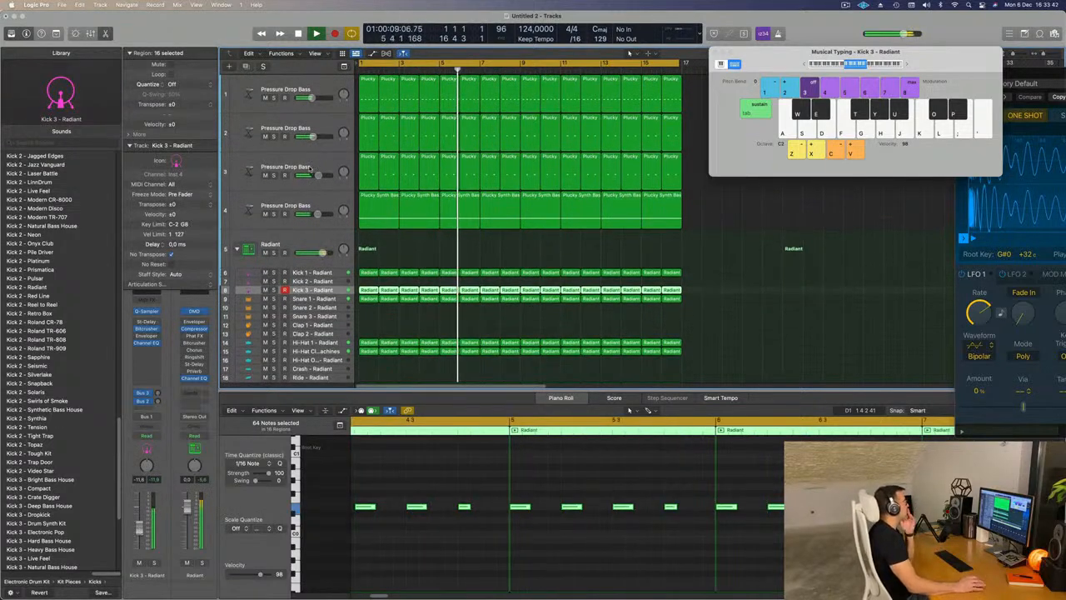
click(252, 173)
click(247, 67)
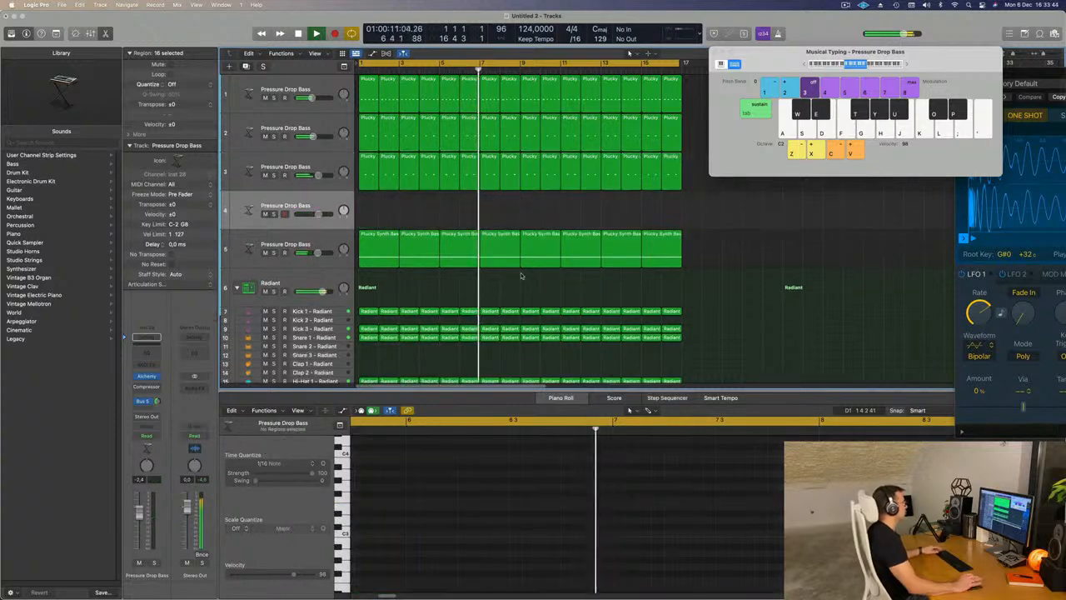
- Copy the third track's first region onto the new duplicate track at bar 1 and select both of its notes
drag(364, 169, 367, 223)
key(super+Left)
scroll(428, 552, left, 3)
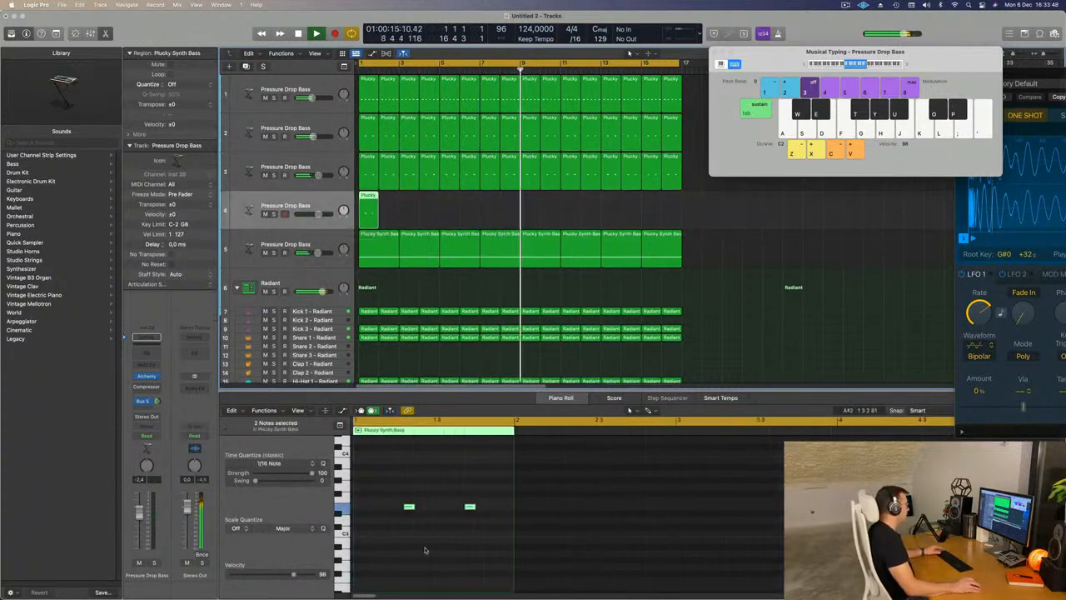
drag(390, 486, 499, 515)
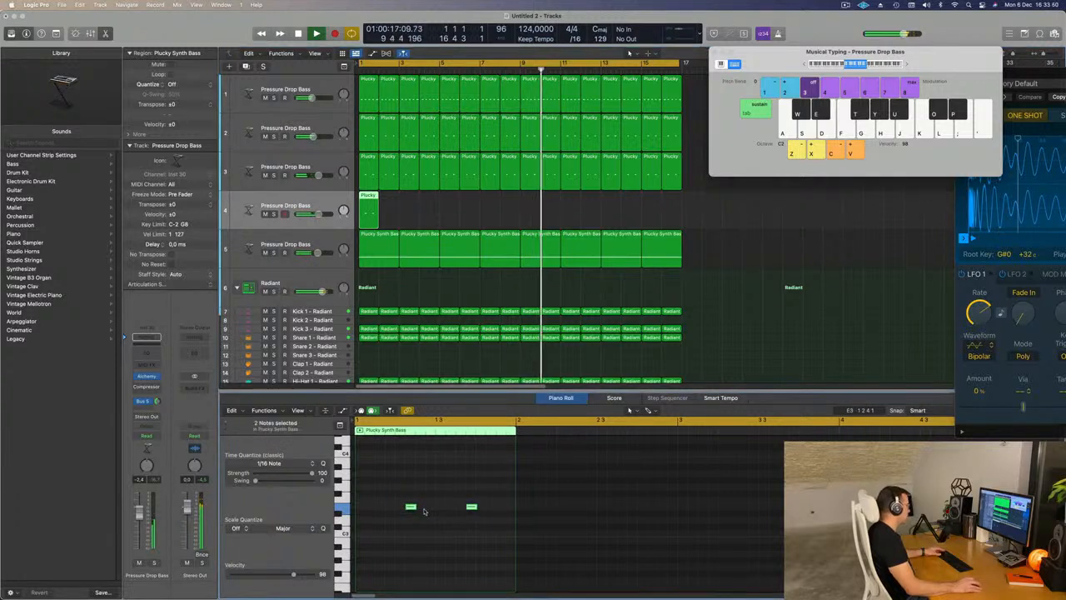
- Move both selected notes one beat earlier in the region, delete the second note and stop playback
mouse_move(410, 507)
mouse_down()
mouse_move(392, 509)
mouse_move(405, 509)
mouse_up()
drag(419, 495, 454, 527)
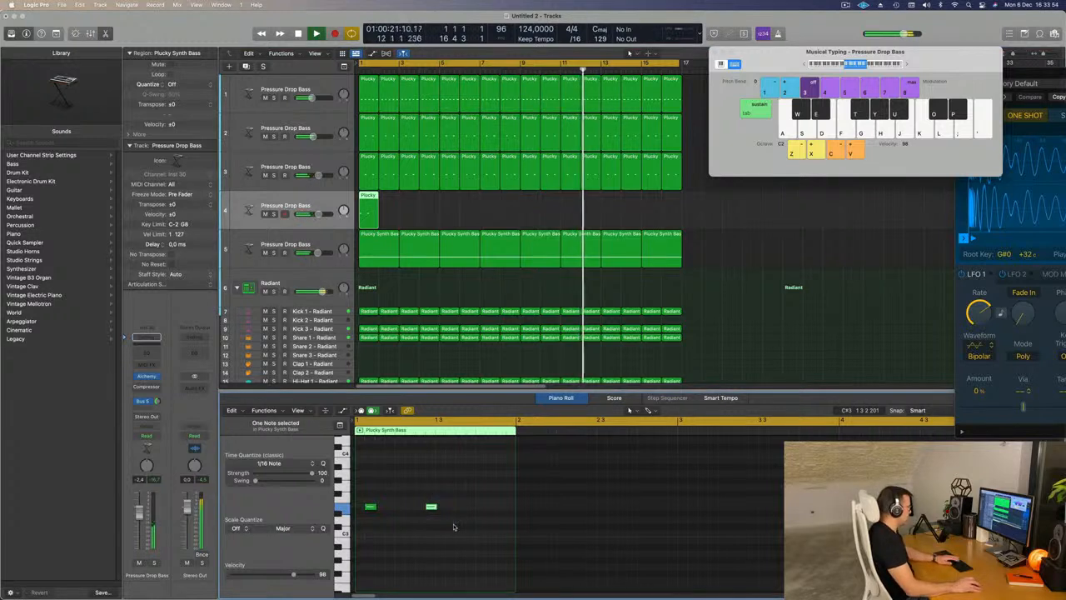
key(Return)
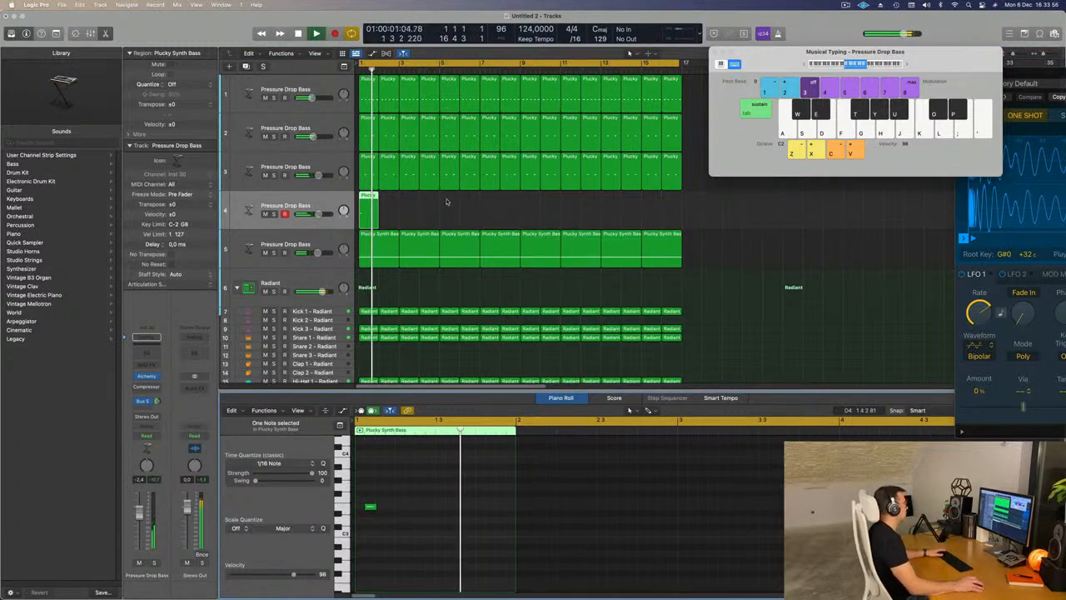
key(space)
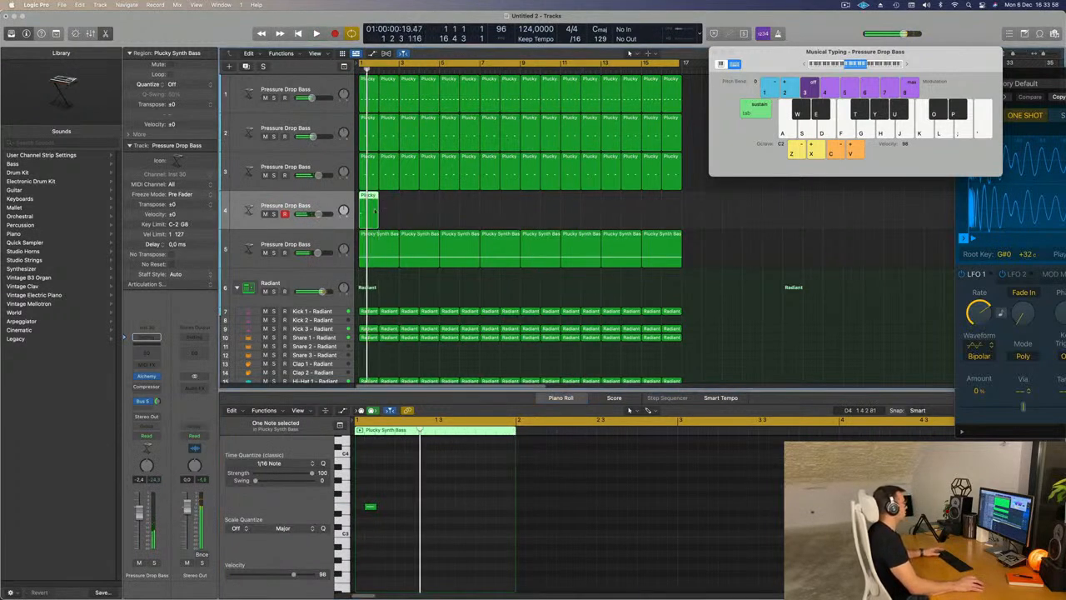
- Repeat the one-note region along the fourth Pressure Drop Bass track until it fills all 16 bars
key(super+r)
key(super+r)
key(super+r)
key(super+r)
key(super+r)
key(super+r)
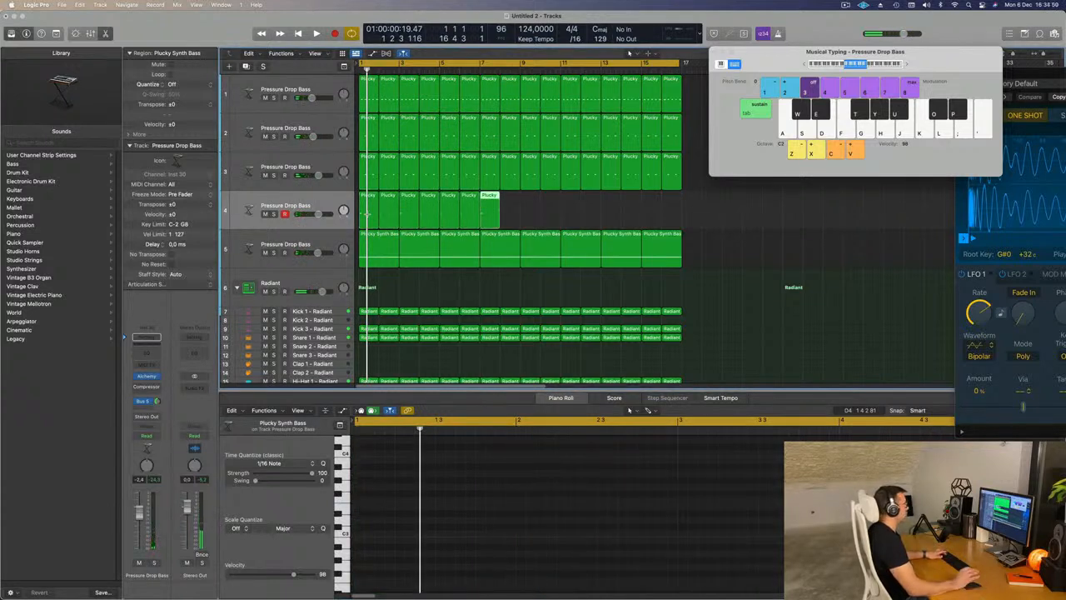
key(space)
click(277, 215)
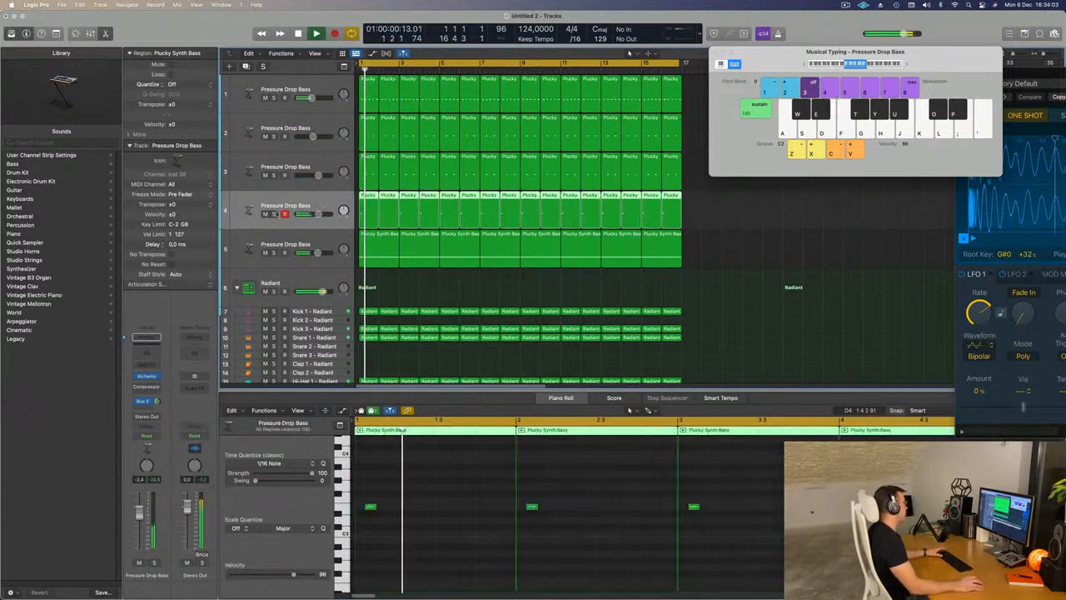
- Open Alchemy on the fourth track, load the Acoustic Cascades preset from the Guitars category and lower the track's volume
click(148, 376)
drag(624, 130, 724, 141)
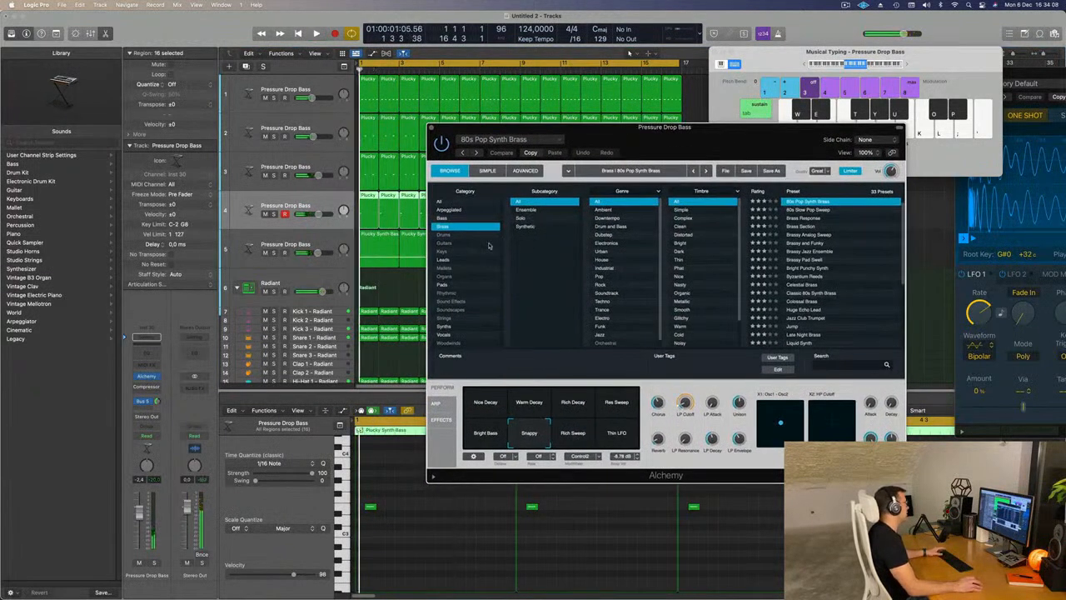
click(450, 245)
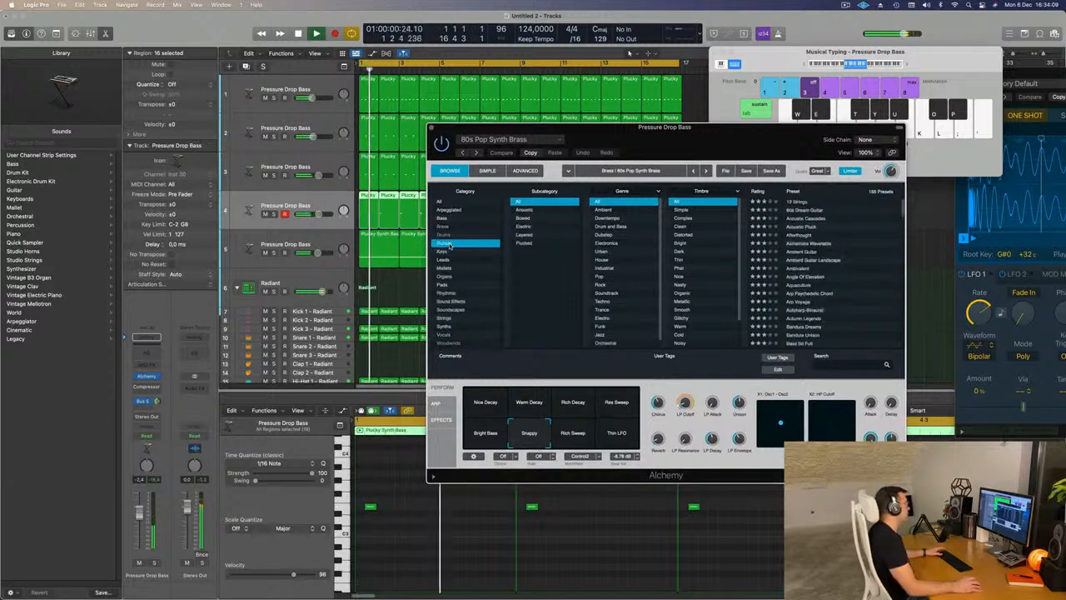
click(803, 218)
drag(765, 142, 781, 130)
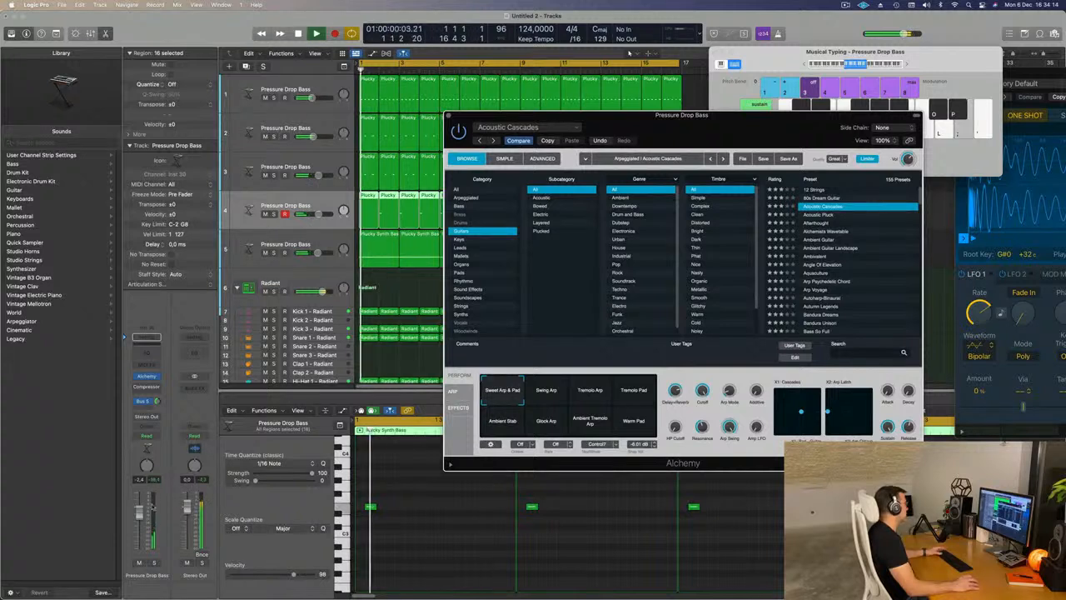
drag(140, 512, 142, 519)
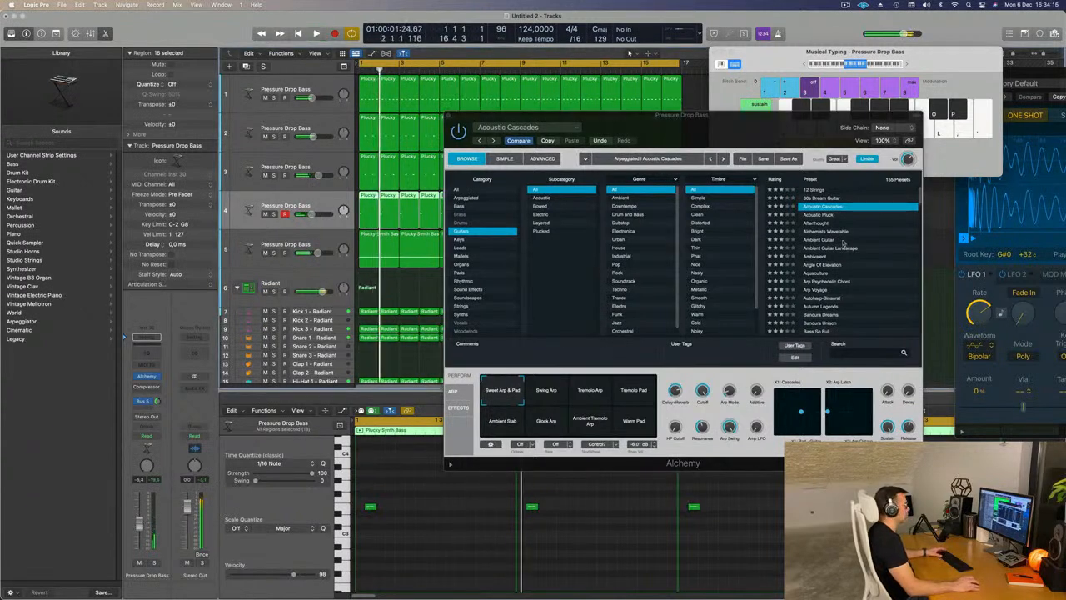
- Audition the Ambient Guitar and Autumn Legends presets on the fourth track during playback
click(821, 244)
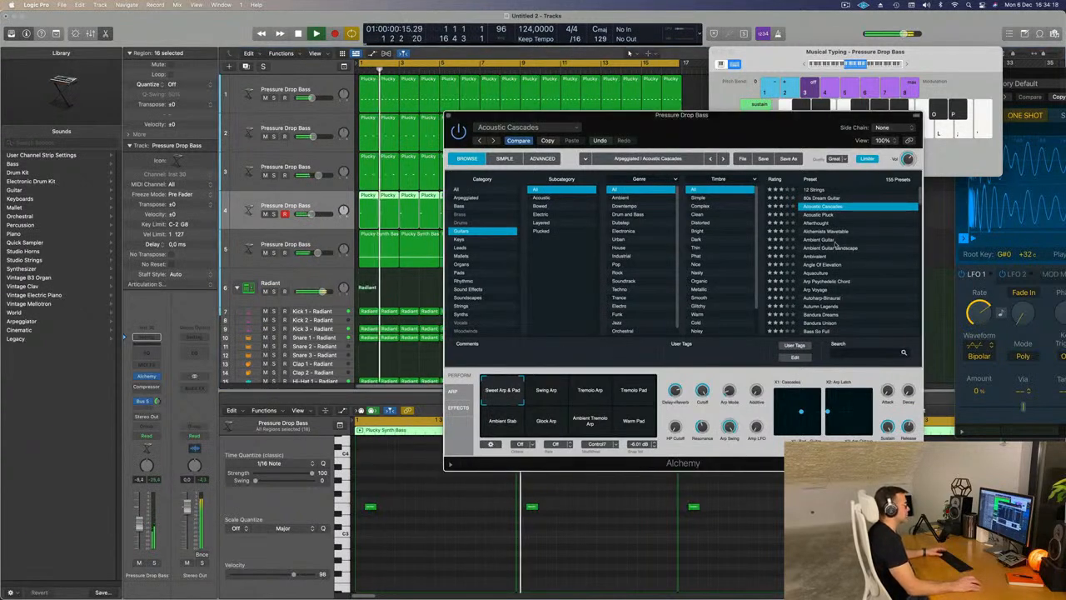
click(859, 240)
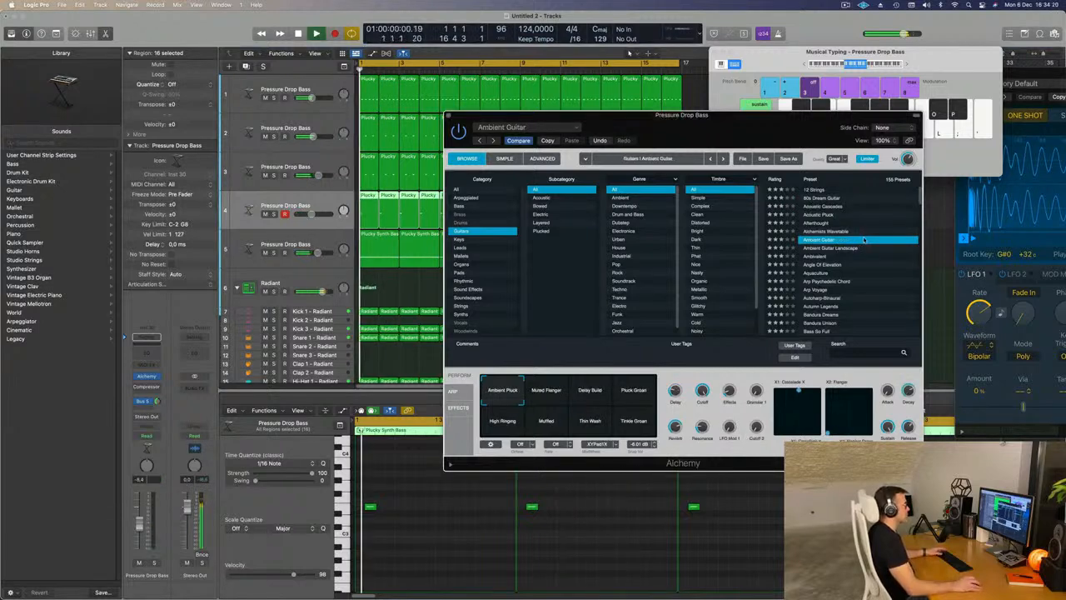
drag(753, 124, 797, 95)
scroll(895, 236, down, 2)
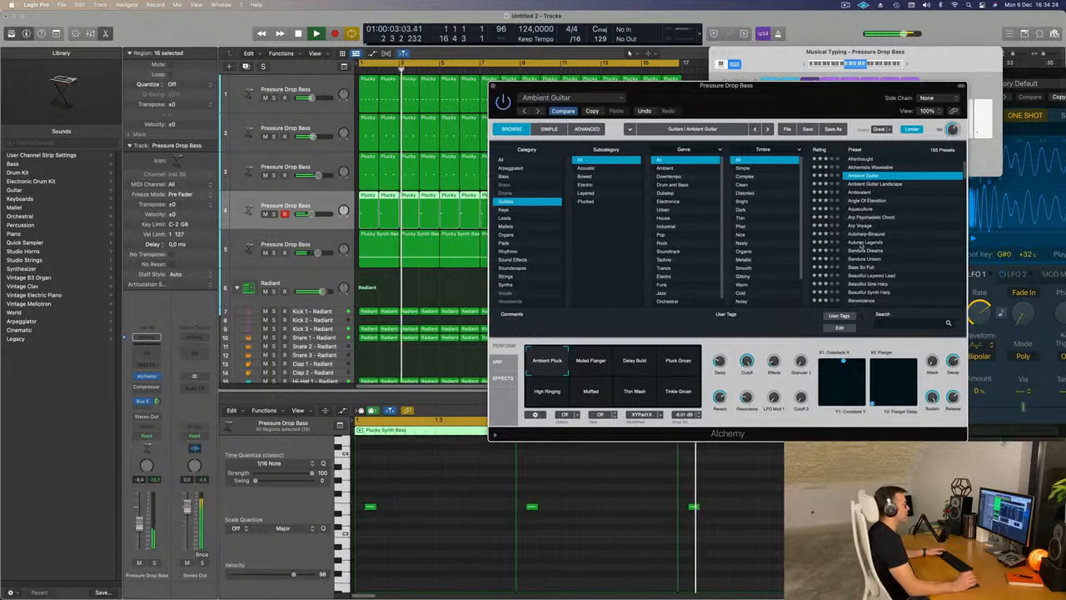
click(863, 243)
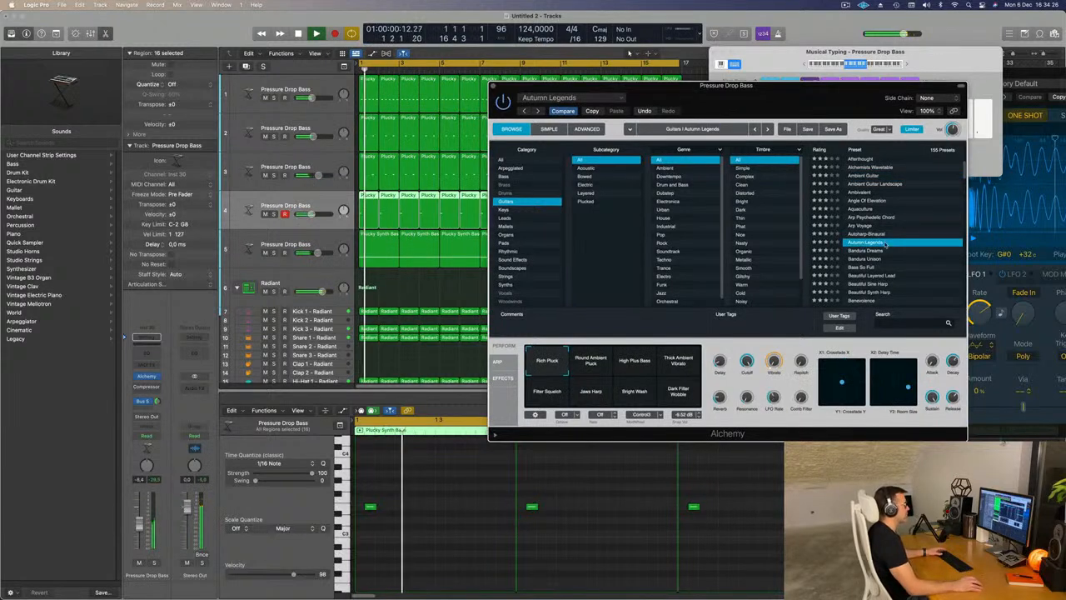
scroll(885, 243, down, 2)
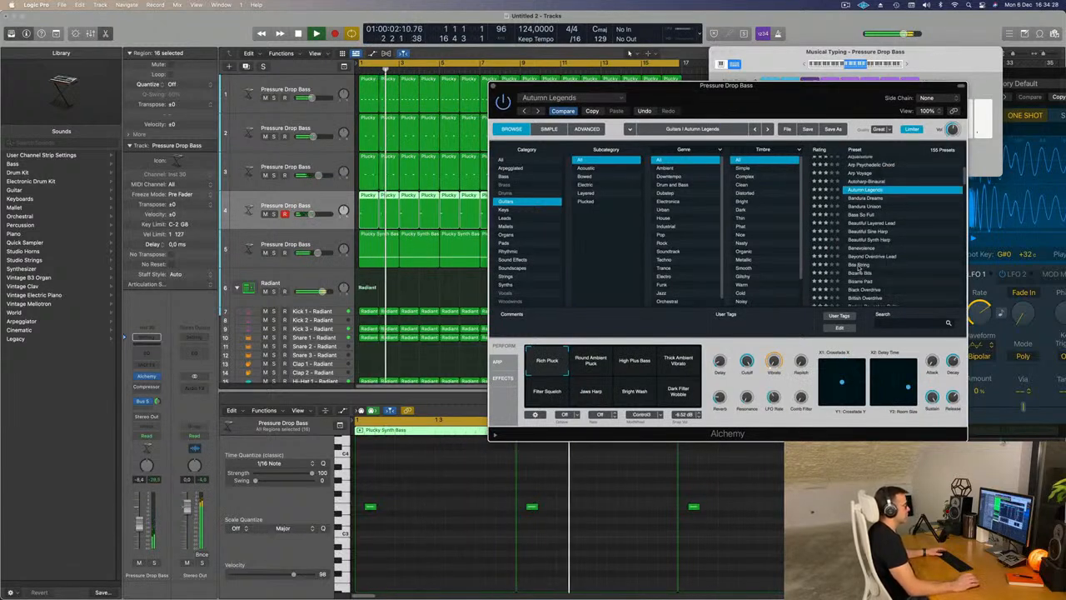
- Load the Bite String preset on the fourth track and lower the track's volume to about -14.4 dB
click(859, 266)
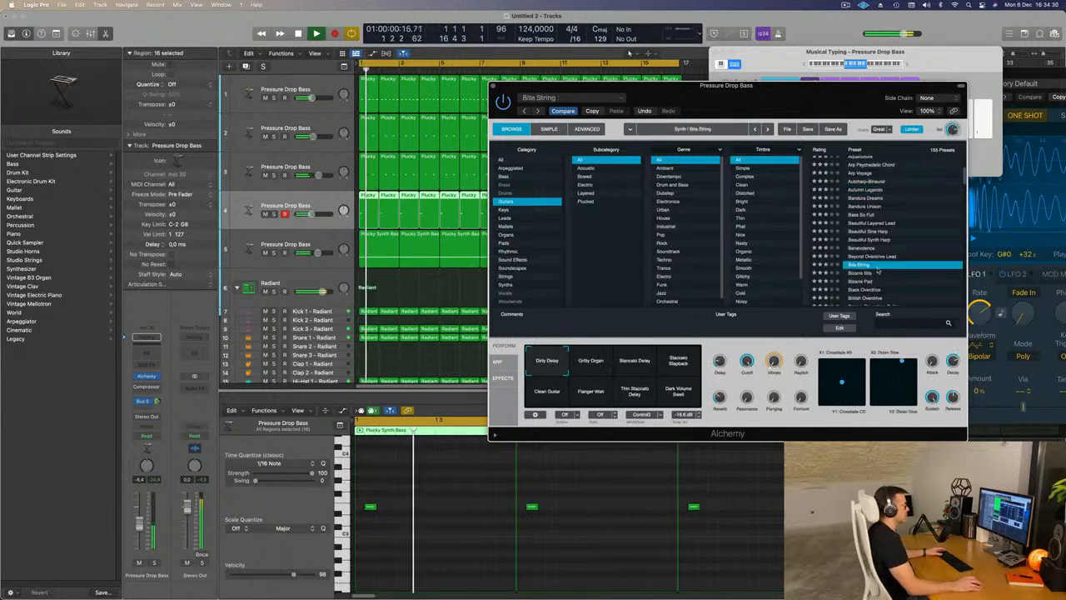
scroll(901, 273, down, 1)
drag(829, 109, 824, 89)
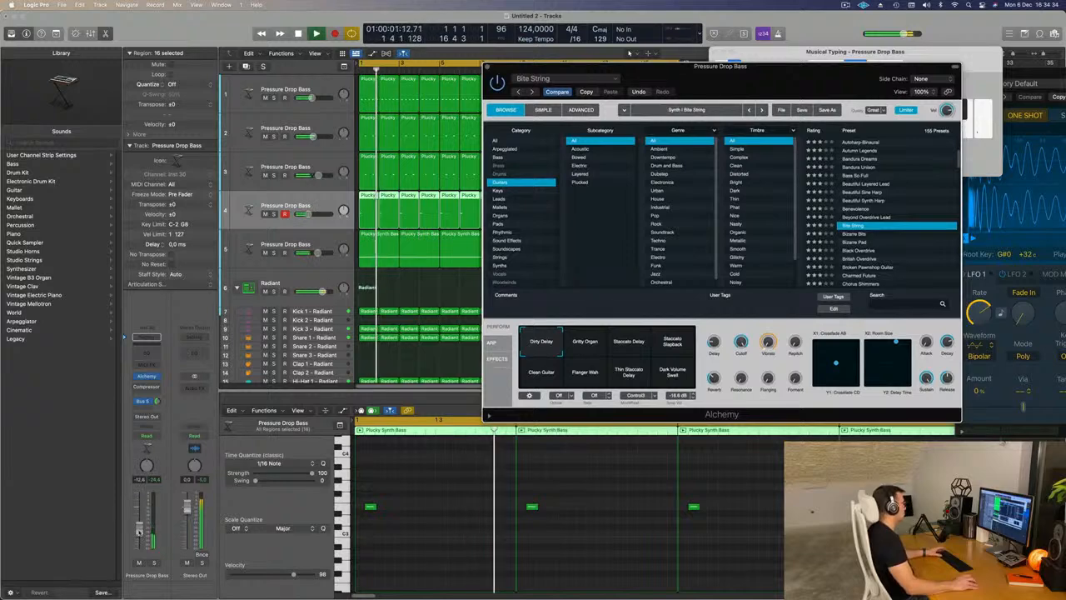
drag(707, 89, 925, 84)
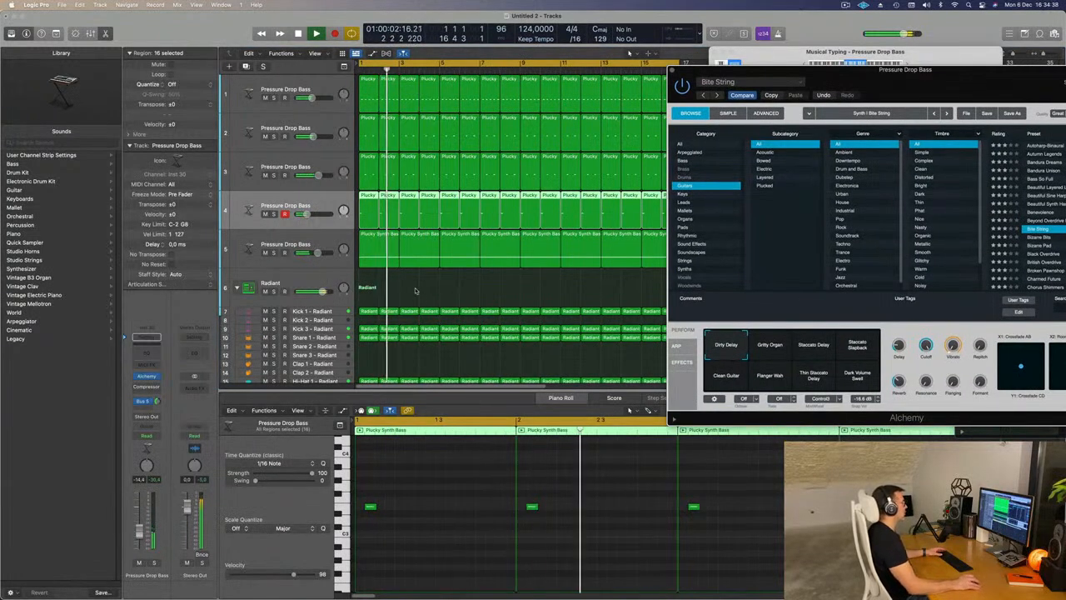
- Delete the fourth track's regions at bars 2, 4, 6 and 8
click(386, 197)
key(space)
key(Delete)
key(space)
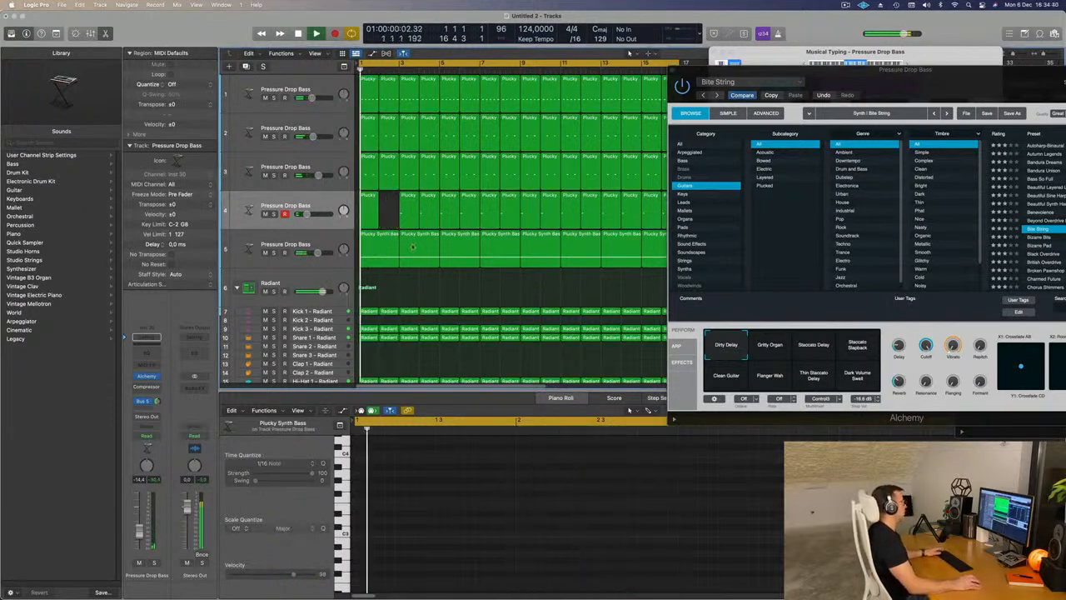
drag(886, 90, 801, 197)
click(430, 196)
key(Delete)
click(467, 201)
key(Delete)
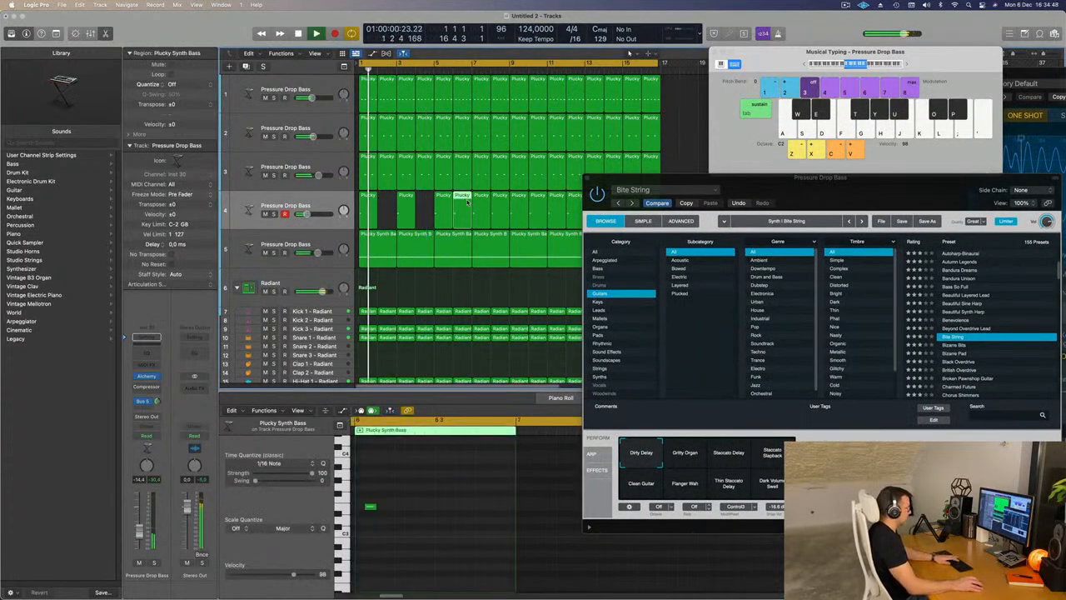
click(500, 202)
key(Delete)
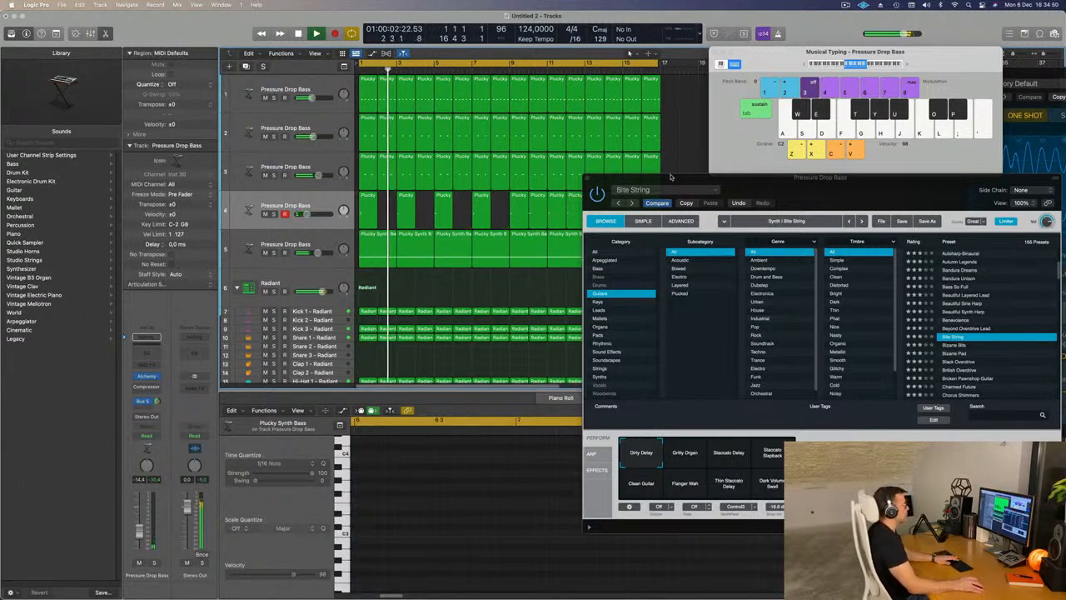
- Delete the fourth track's regions at bars 10, 12, 14 and 16
drag(673, 177, 412, 345)
click(539, 216)
key(Delete)
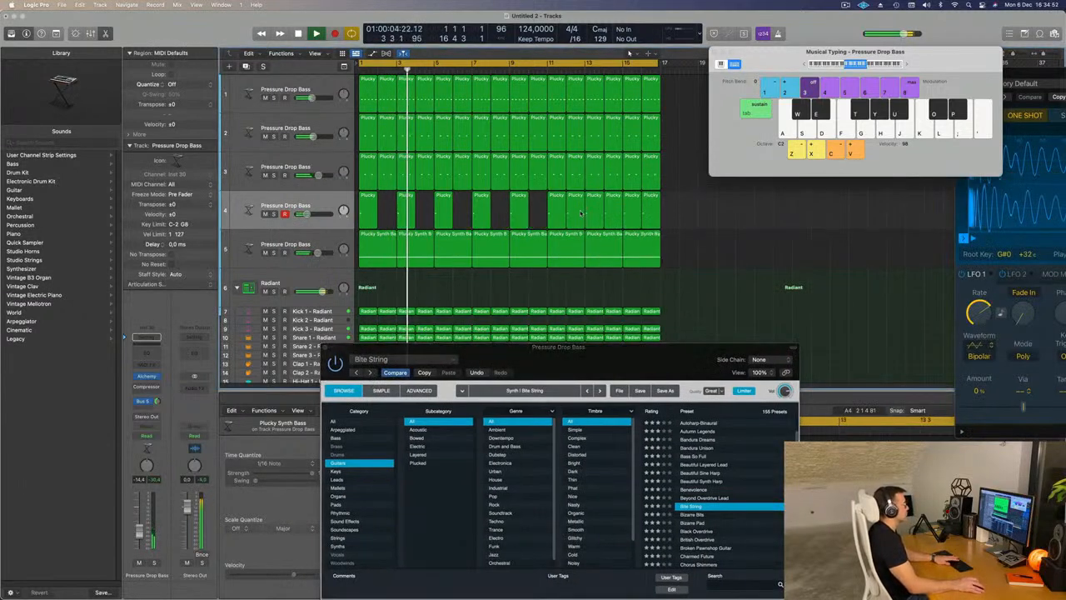
click(577, 212)
key(Delete)
click(614, 214)
key(Delete)
click(656, 207)
key(Delete)
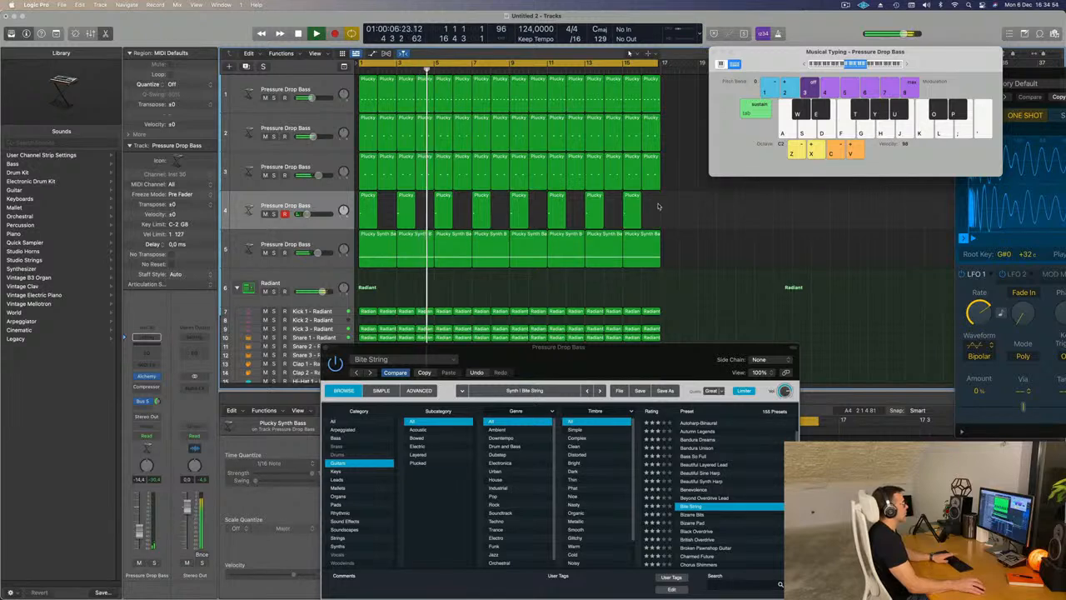
- Audition Bite String's Gritty Organ and Staccato Delay variations, choose Staccato Slapback and raise the fourth track's volume to about -11.6 dB
key(Return)
click(552, 379)
drag(578, 364, 702, 98)
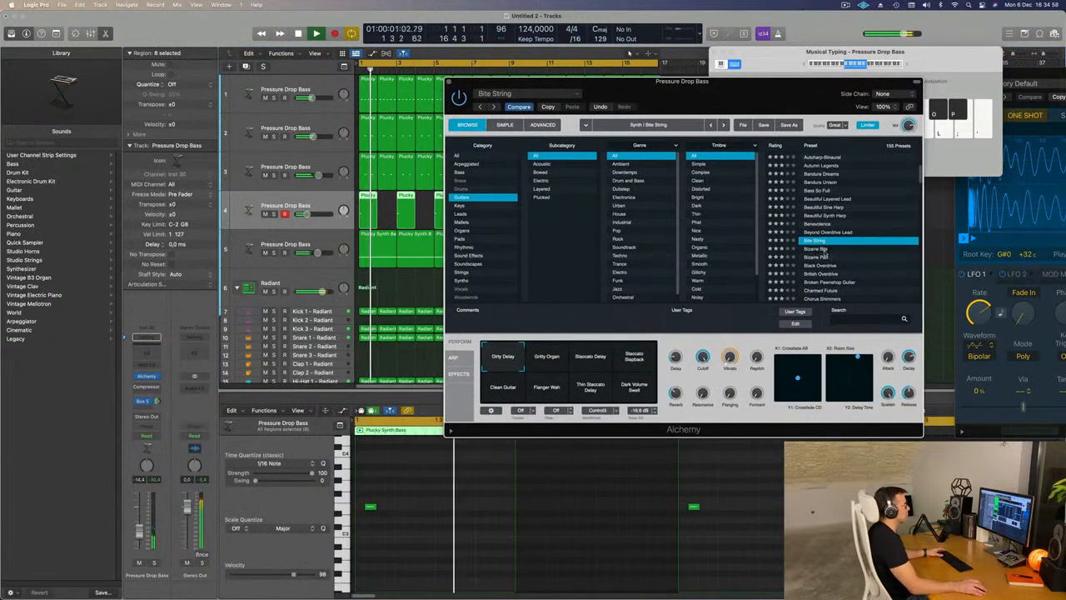
click(556, 353)
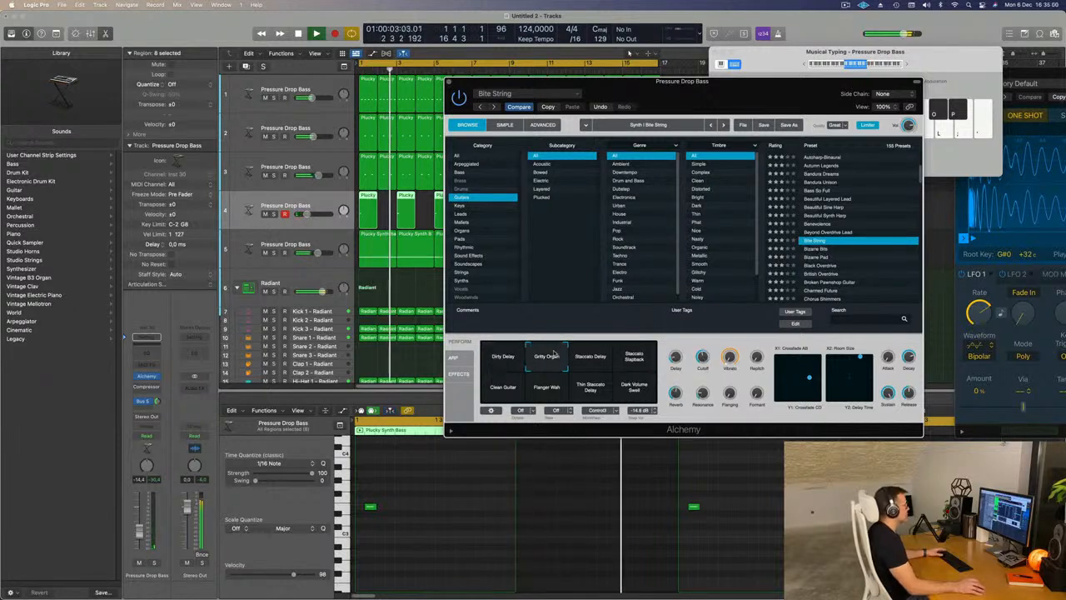
click(590, 357)
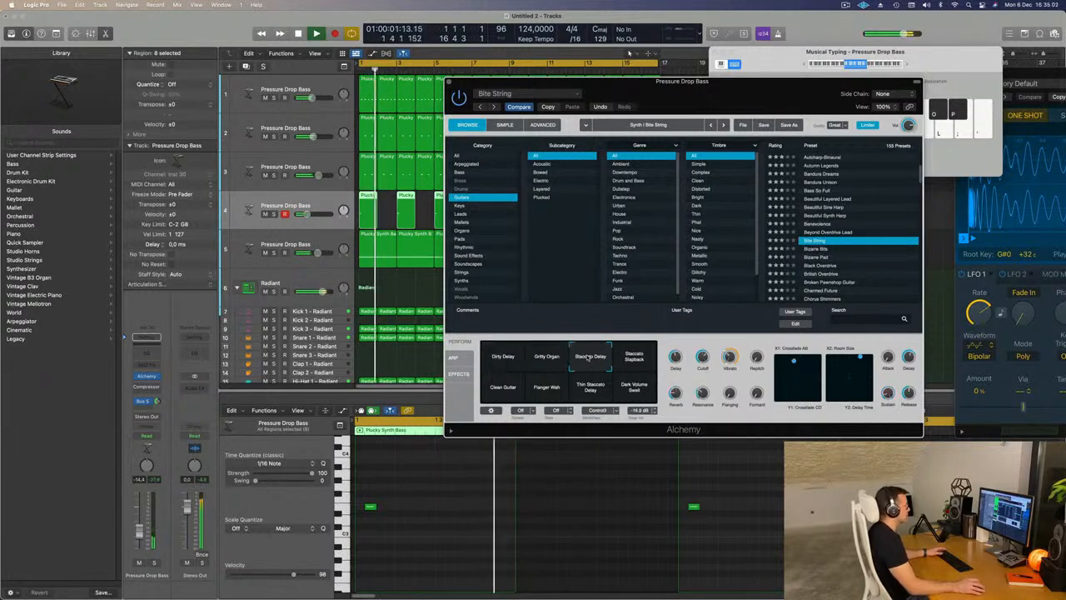
key(space)
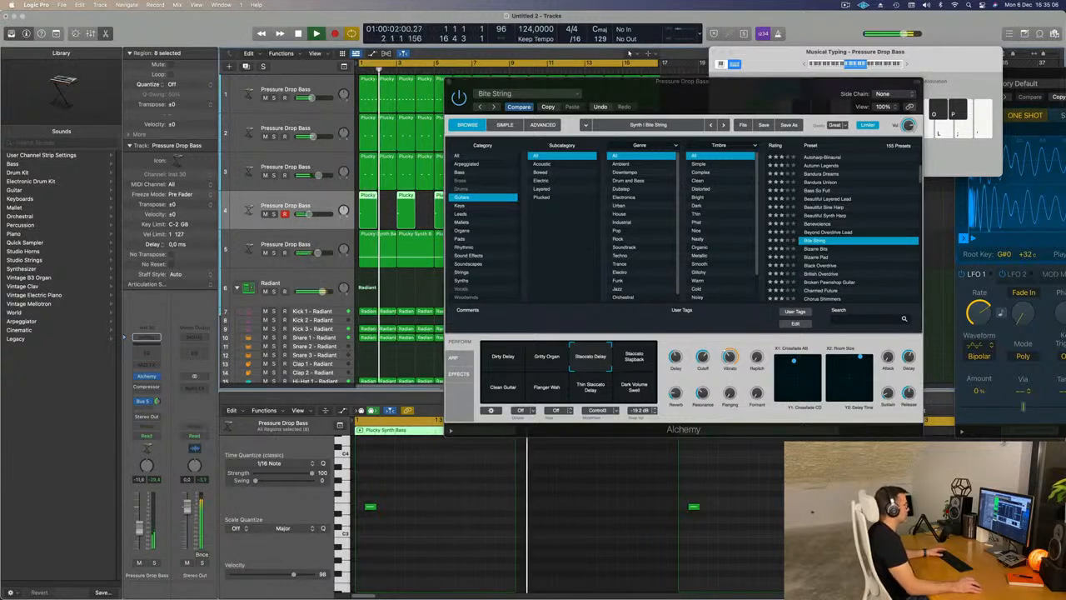
click(626, 370)
key(space)
key(space)
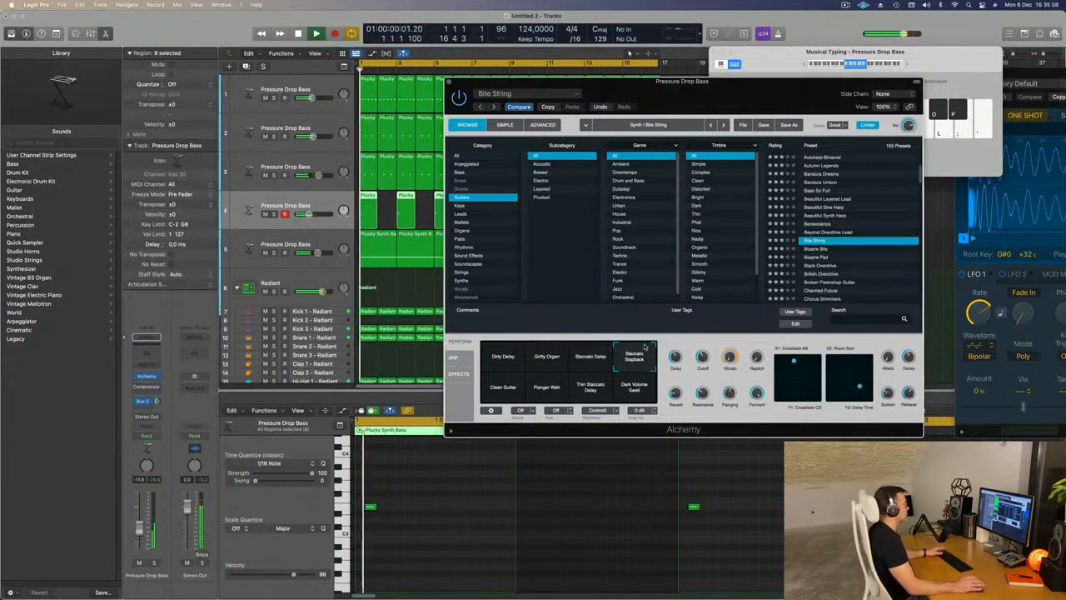
- Raise the fourth track's volume to about -9.8 dB during playback, close Alchemy and deselect the regions
key(space)
key(space)
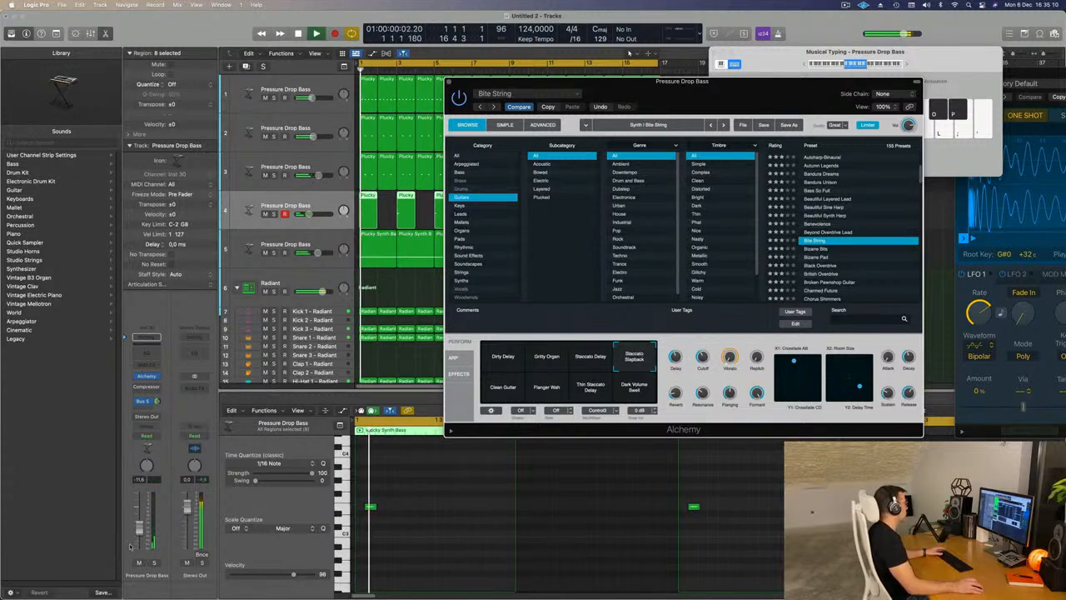
key(space)
key(space)
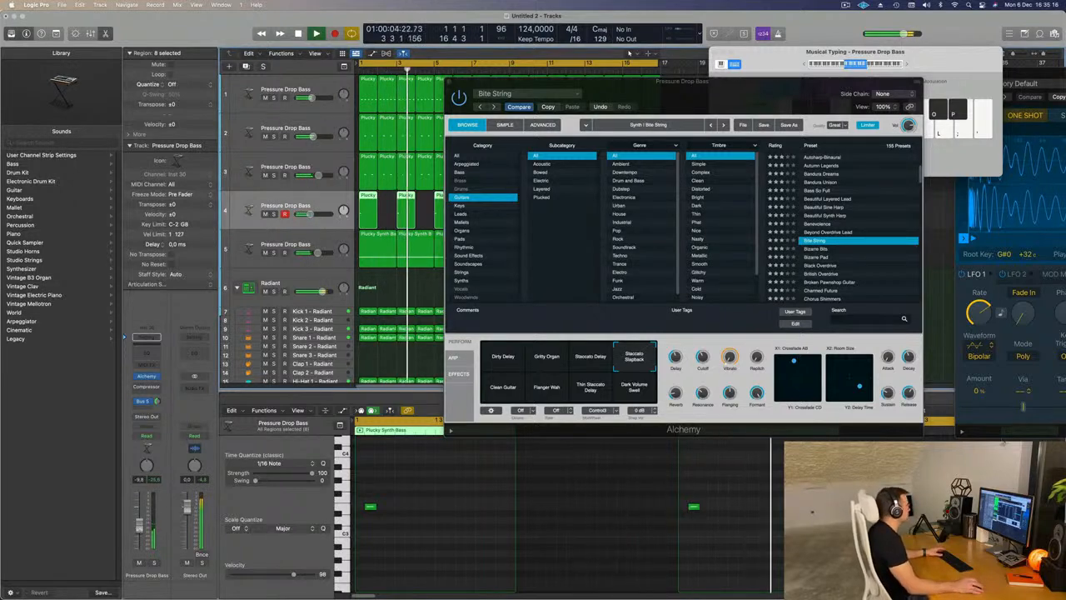
drag(564, 85, 492, 103)
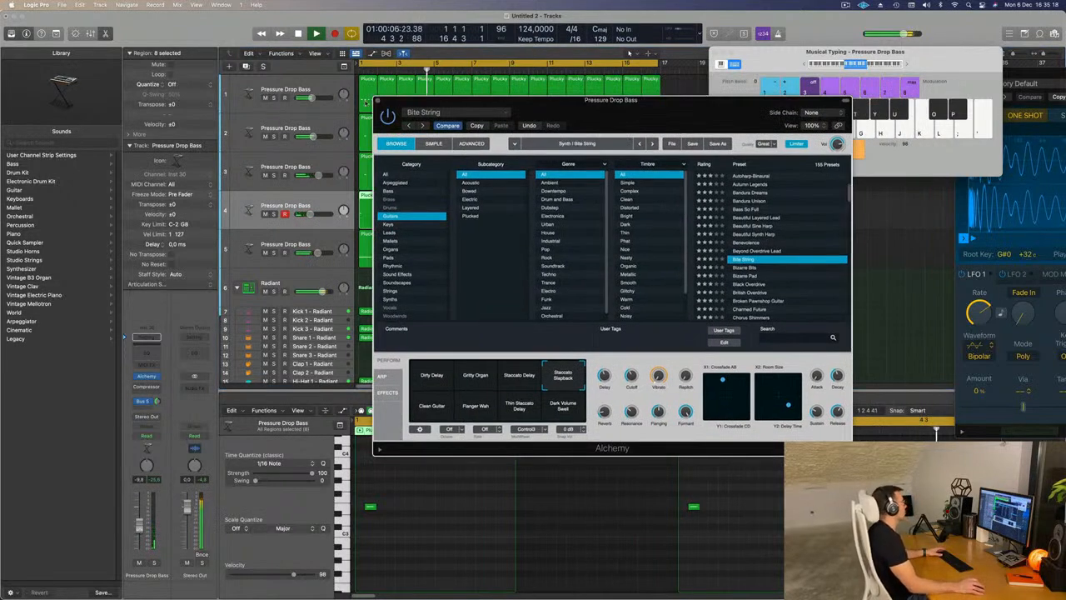
click(379, 100)
click(747, 260)
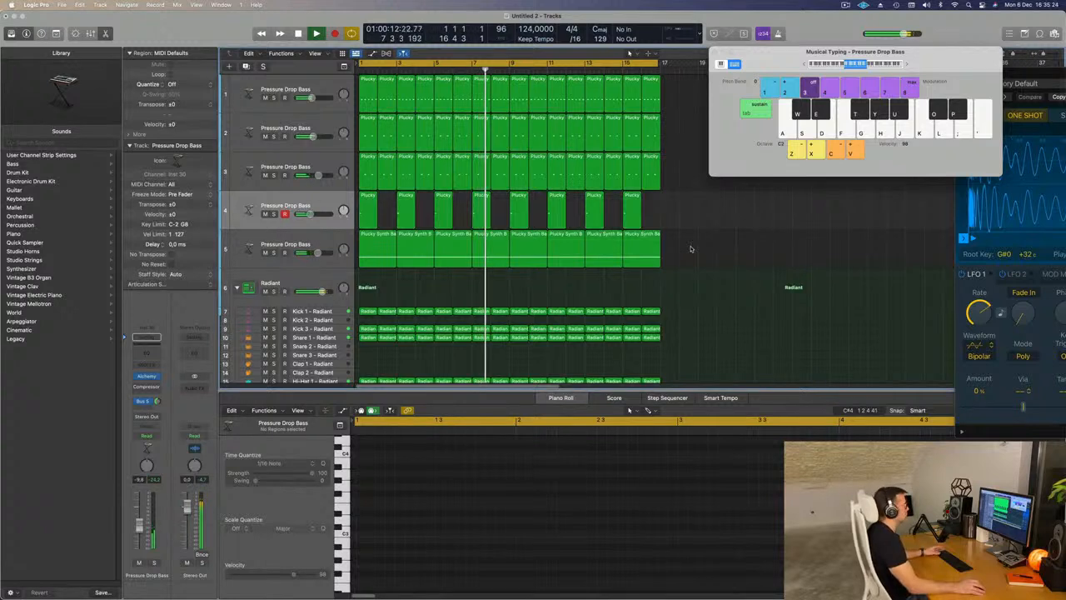
scroll(689, 246, up, 2)
scroll(692, 243, down, 1)
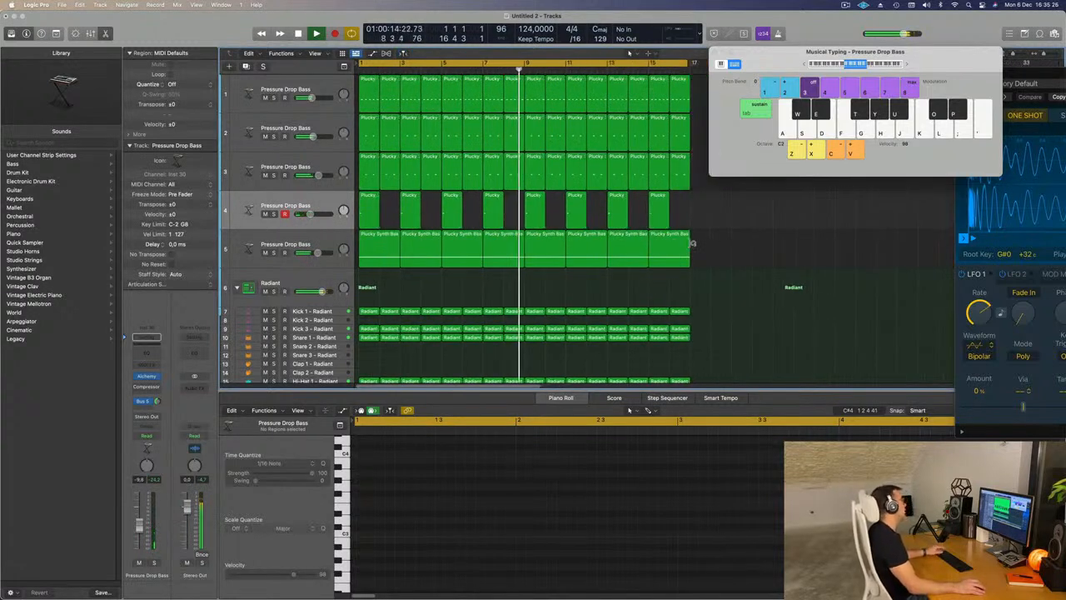
click(845, 5)
click(813, 30)
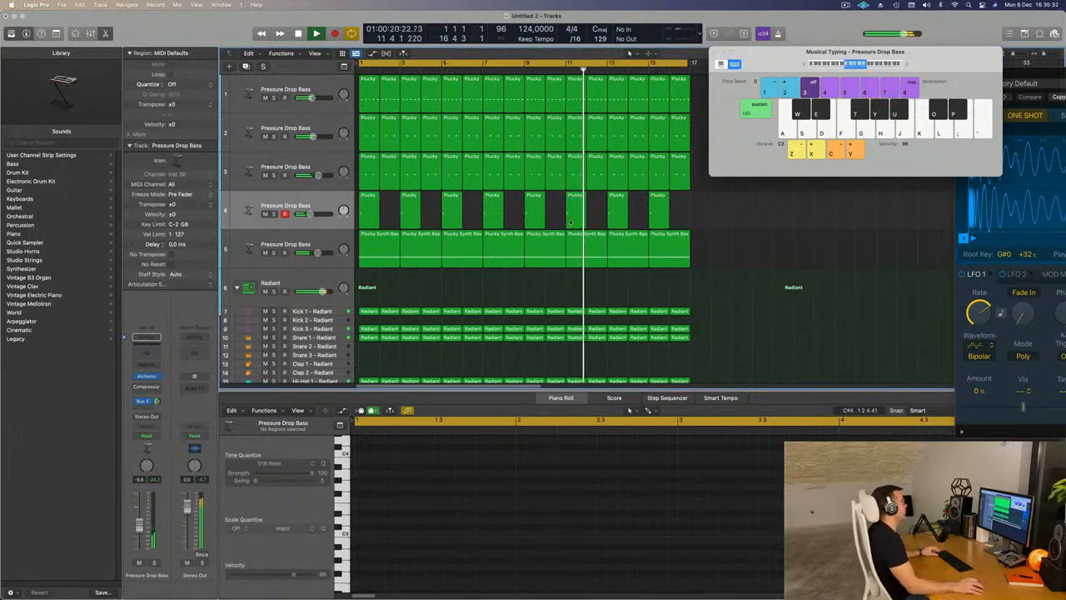
scroll(570, 220, down, 2)
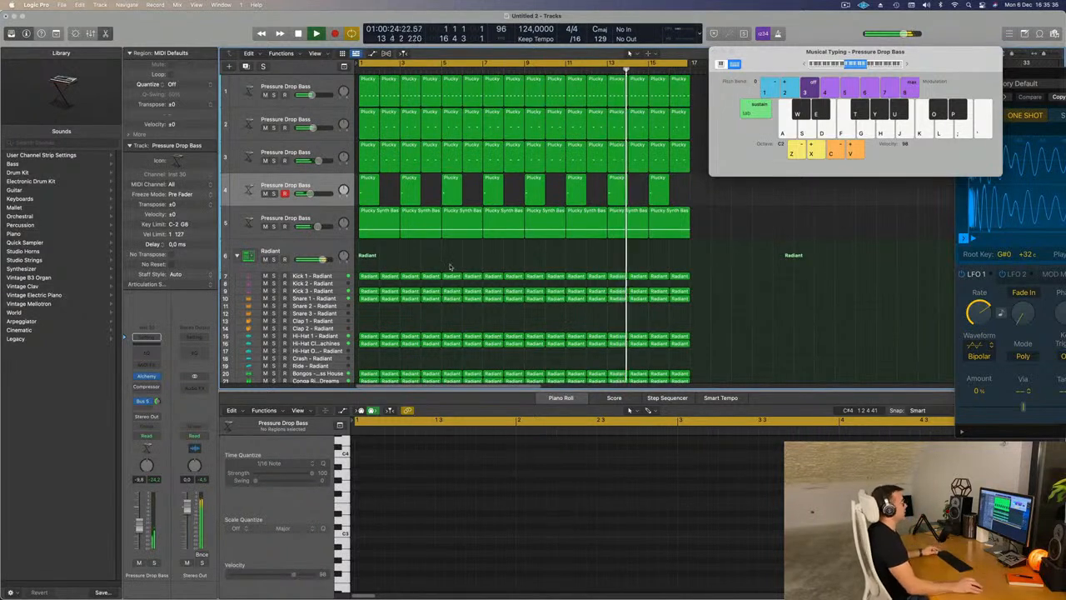
scroll(450, 267, down, 2)
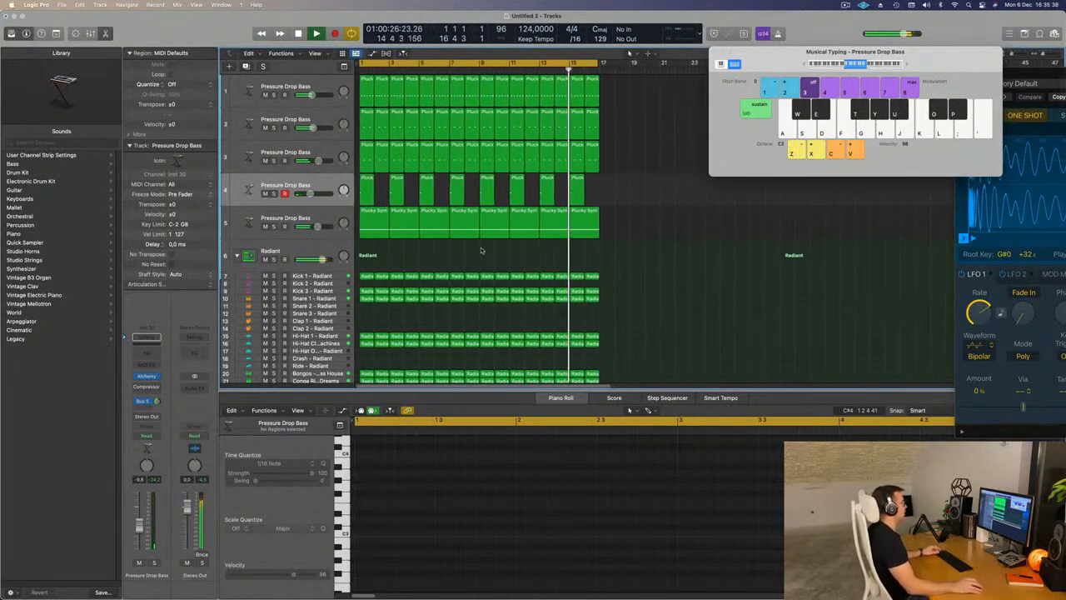
- Create a new track below the fourth track with duplicate Alchemy settings
scroll(481, 250, down, 1)
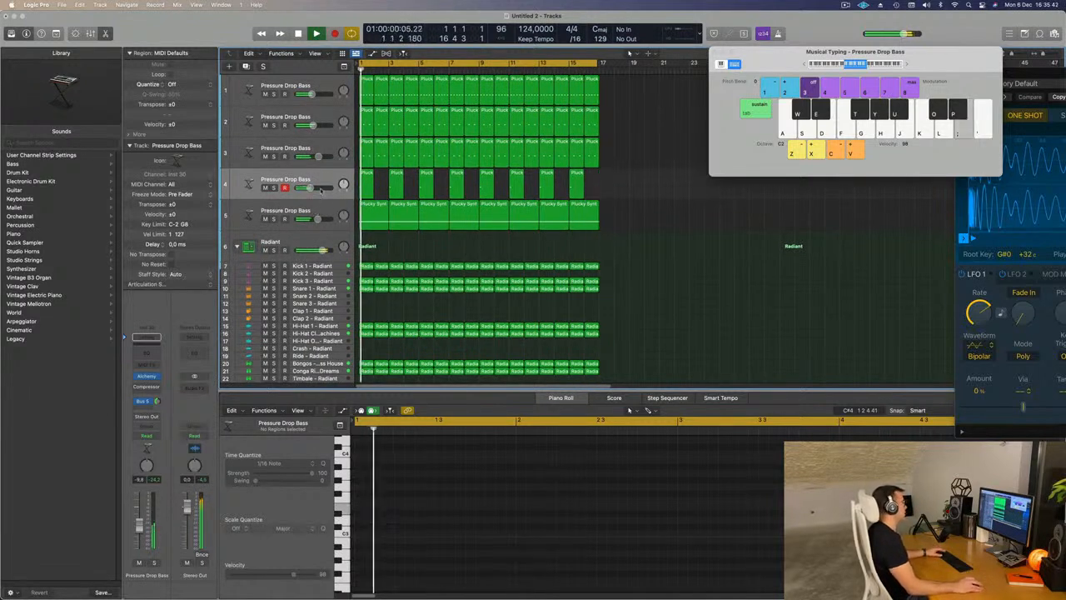
click(293, 179)
key(Return)
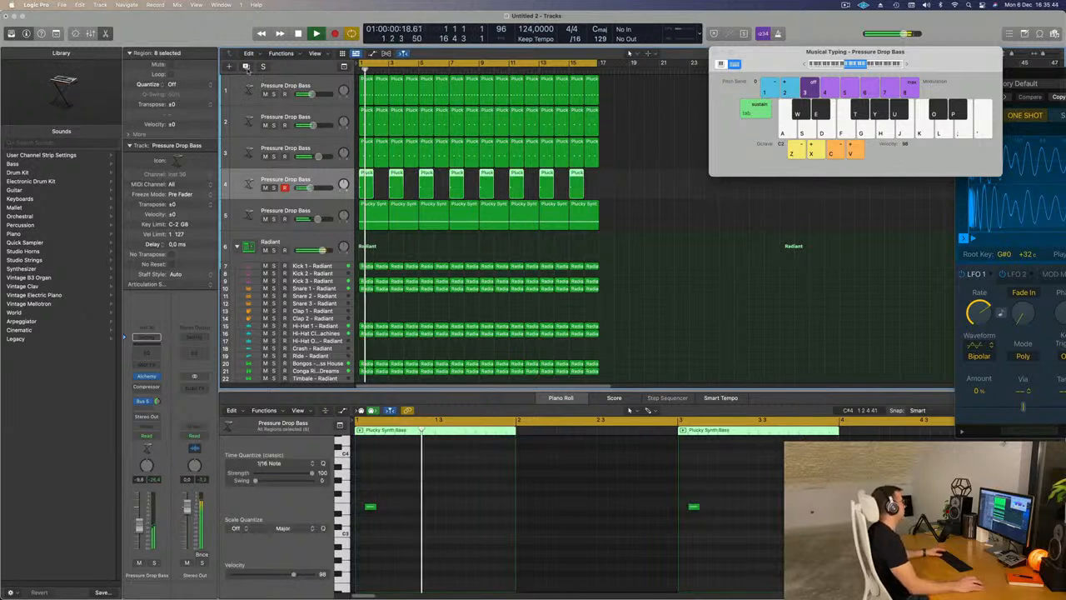
key(super+d)
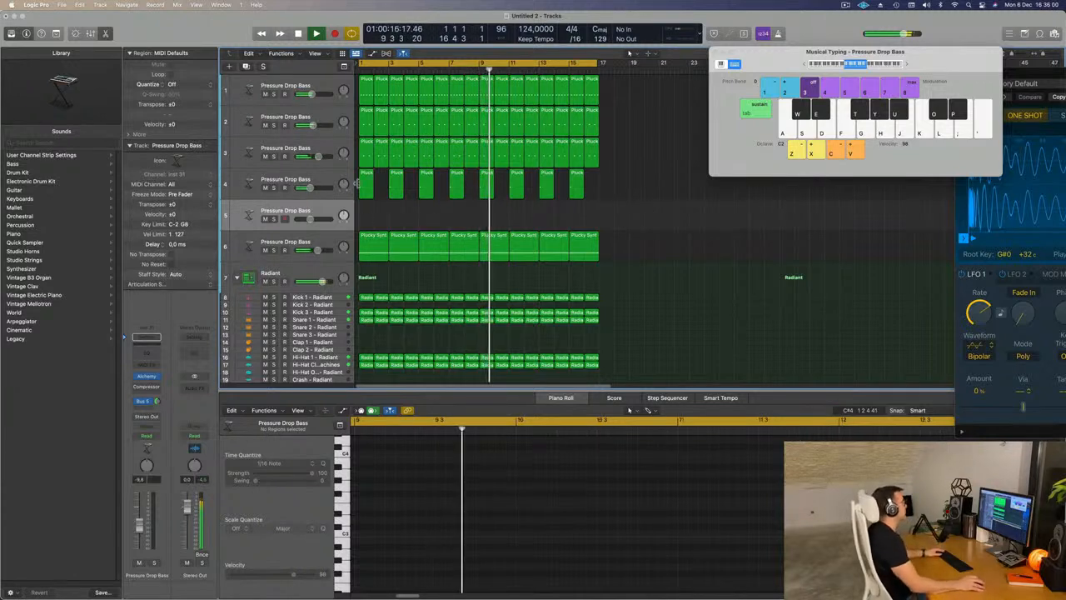
- Copy the fourth track's first region to bar 2 of the new fifth track
click(366, 190)
drag(373, 206, 383, 218)
key(Return)
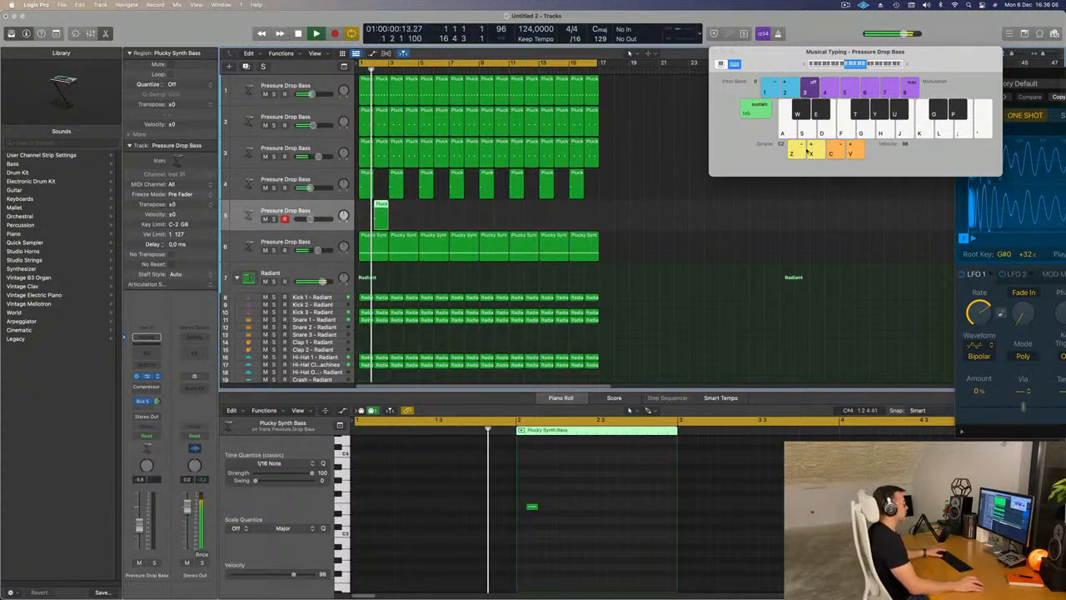
- Load the Vocals preset 8mm Film Sequence in the fifth track's Alchemy, and lengthen the bar 2 note and lower it an octave
click(147, 377)
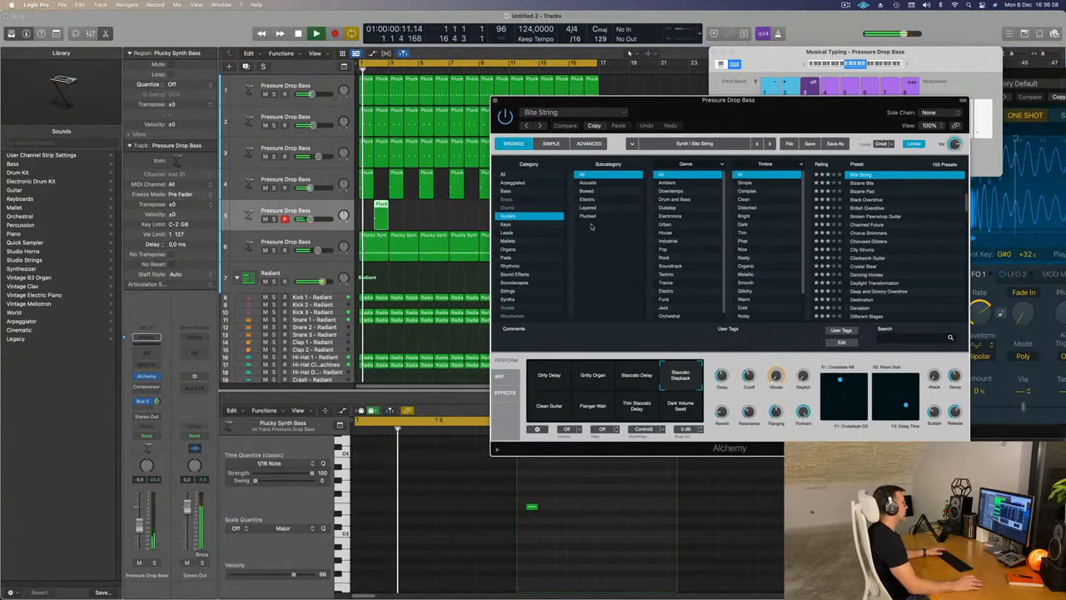
click(509, 308)
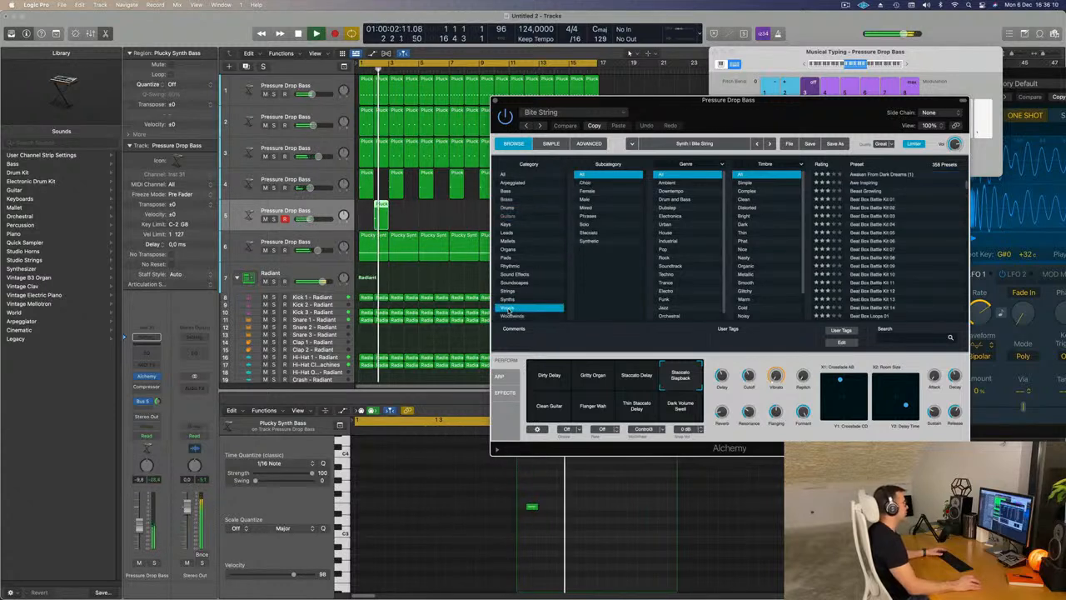
scroll(894, 240, up, 3)
scroll(878, 204, up, 5)
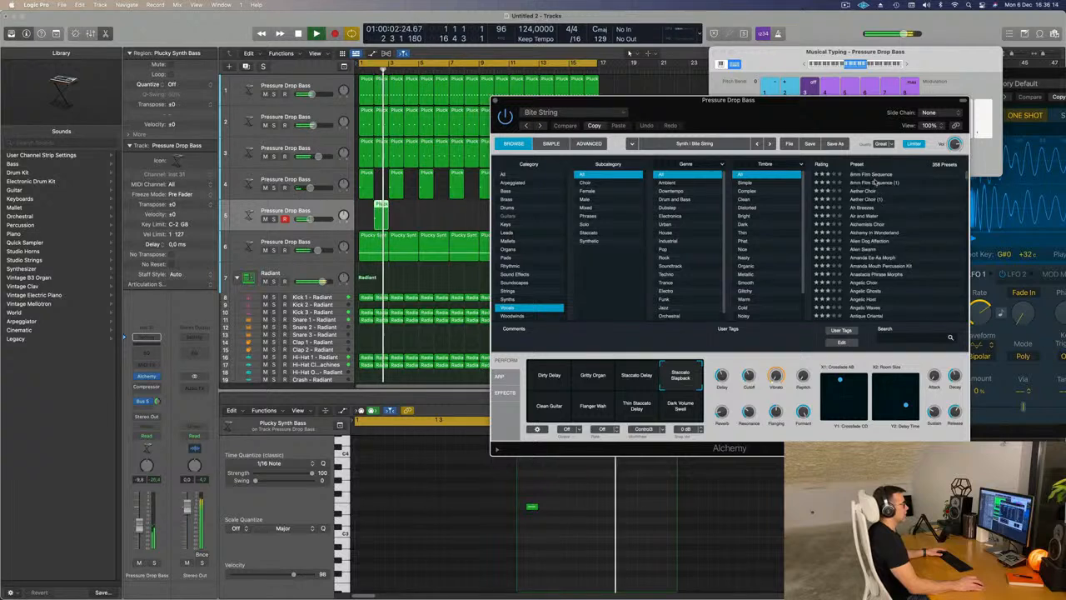
click(870, 175)
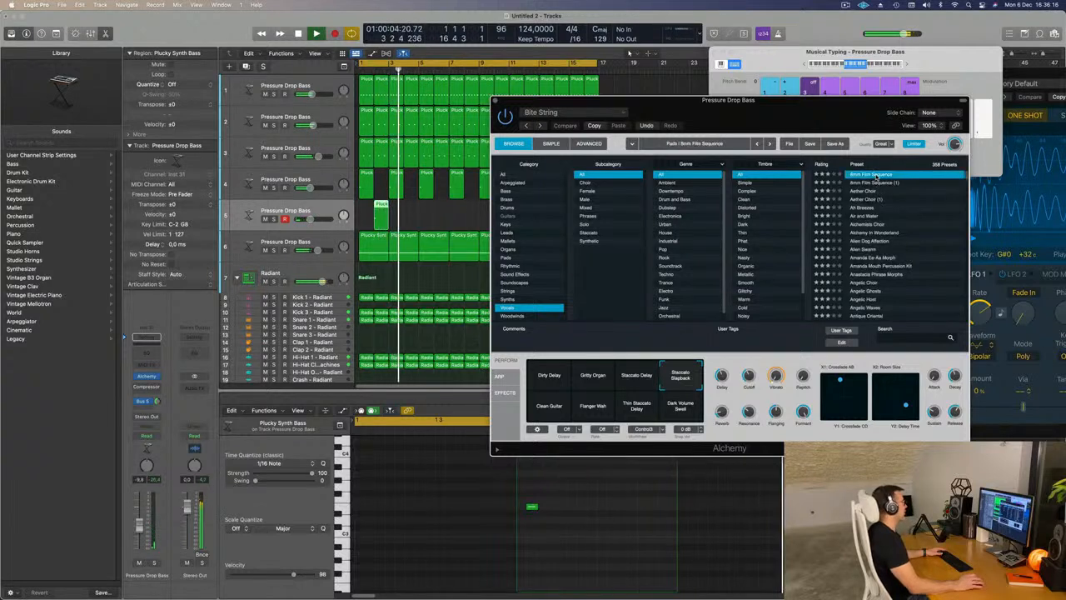
drag(533, 506, 547, 503)
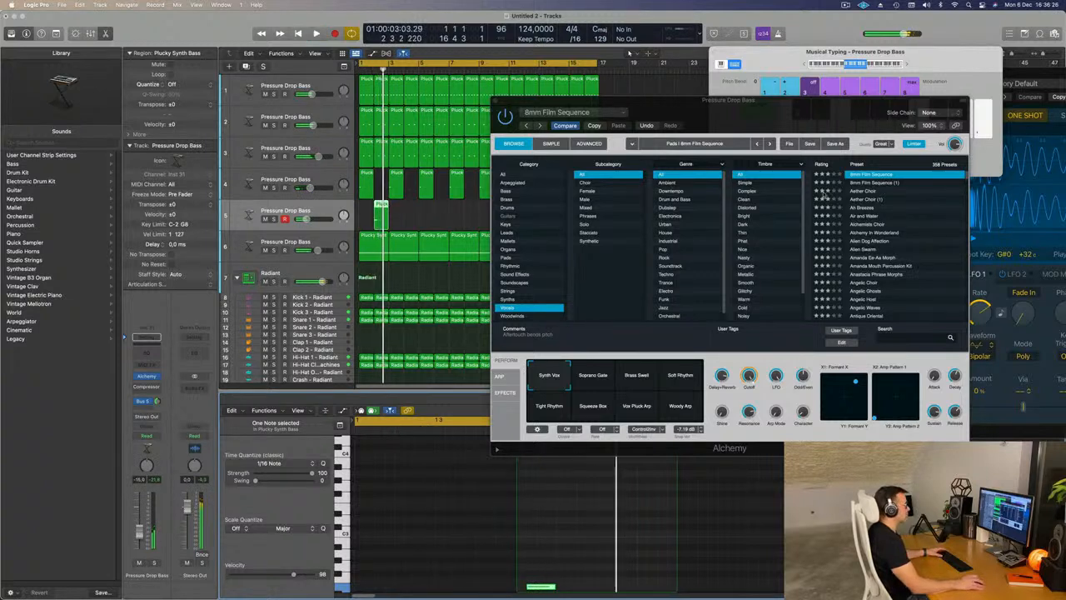
- Audition the Aether Choir and Ah Breezes presets on the fifth track and raise its volume to about -4.0 dB
click(868, 192)
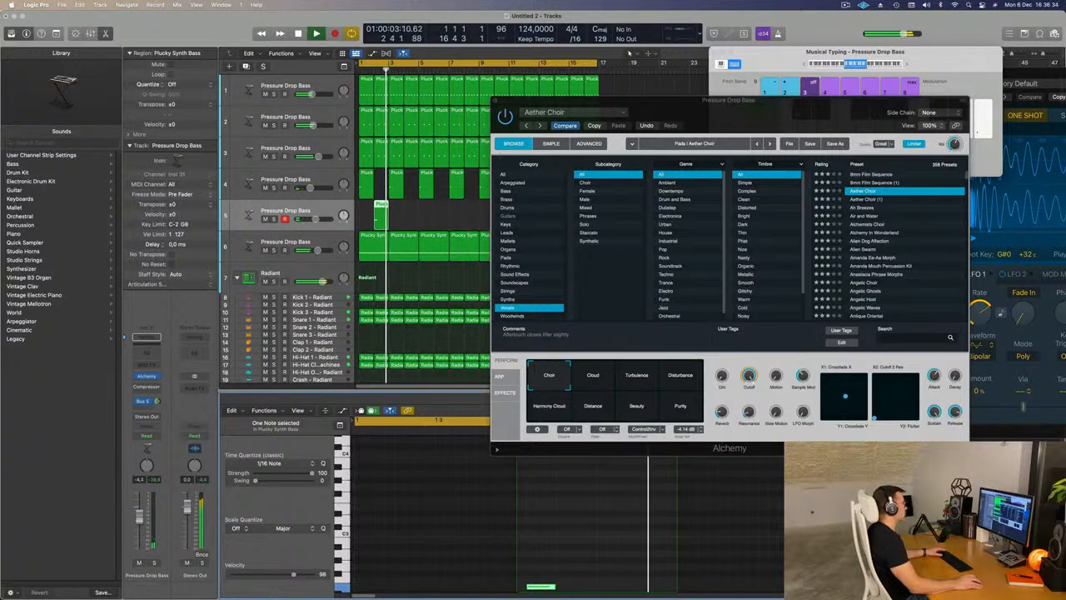
click(866, 207)
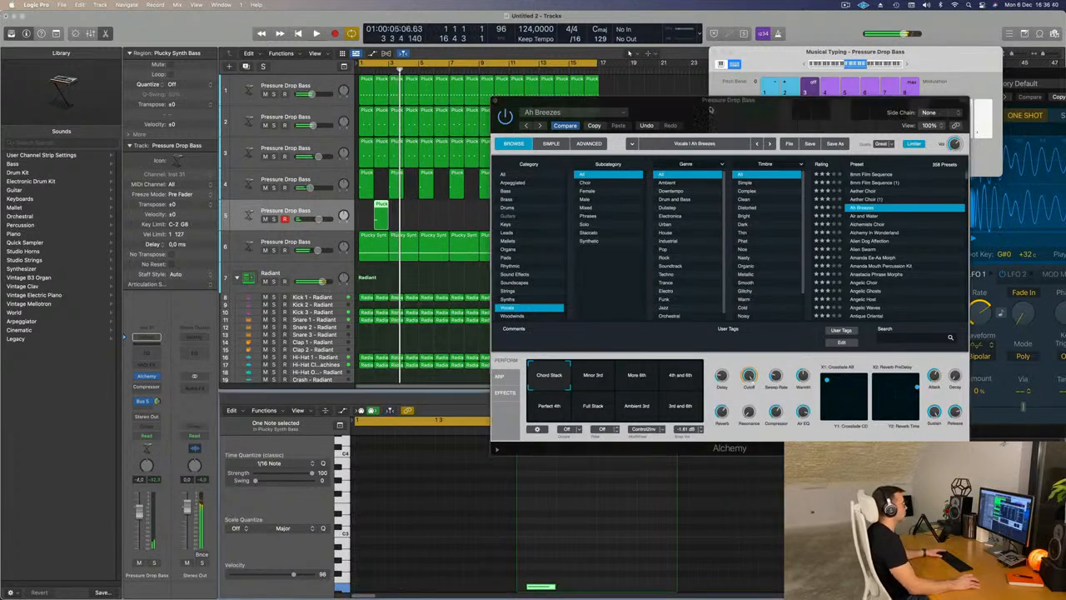
drag(624, 100, 735, 93)
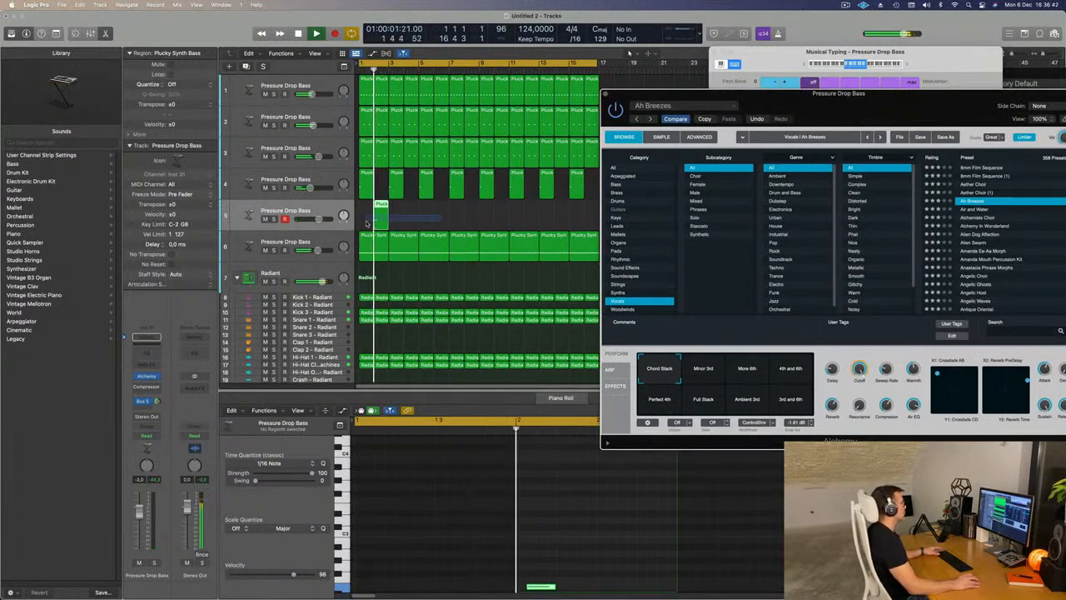
- Copy the fifth track's bar 2 region to bars 4, 6, 8, 10, 12, 14 and 16
click(386, 201)
drag(410, 209, 501, 211)
drag(860, 94, 851, 63)
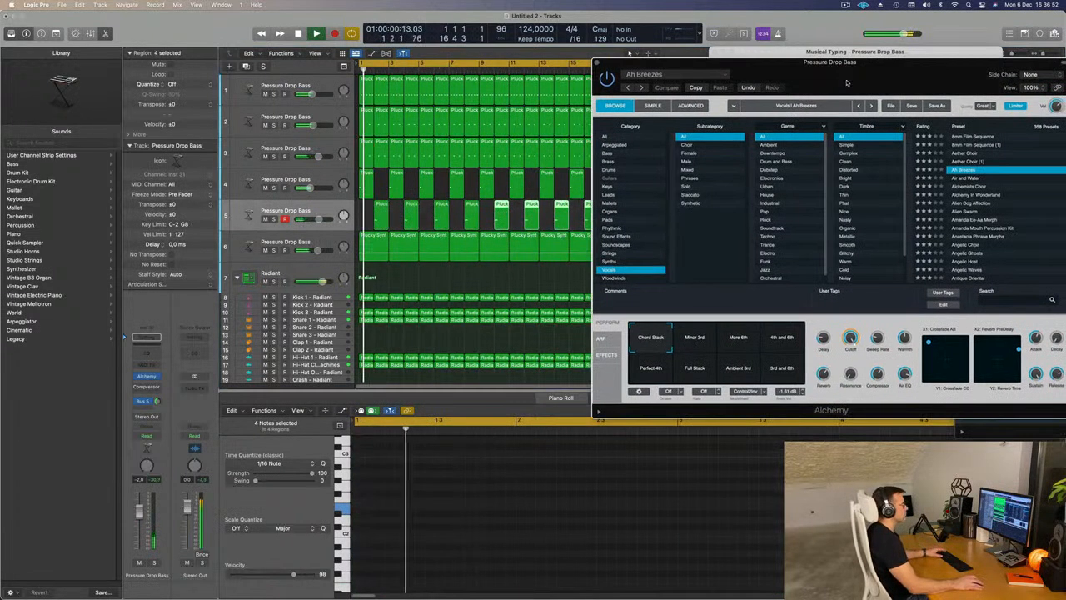
- Audition Air and Water, Alchemists Choir and Alchemy In Wonderland, load Alien Dog Affection and raise the fifth track's volume to about 1.2 dB
click(958, 179)
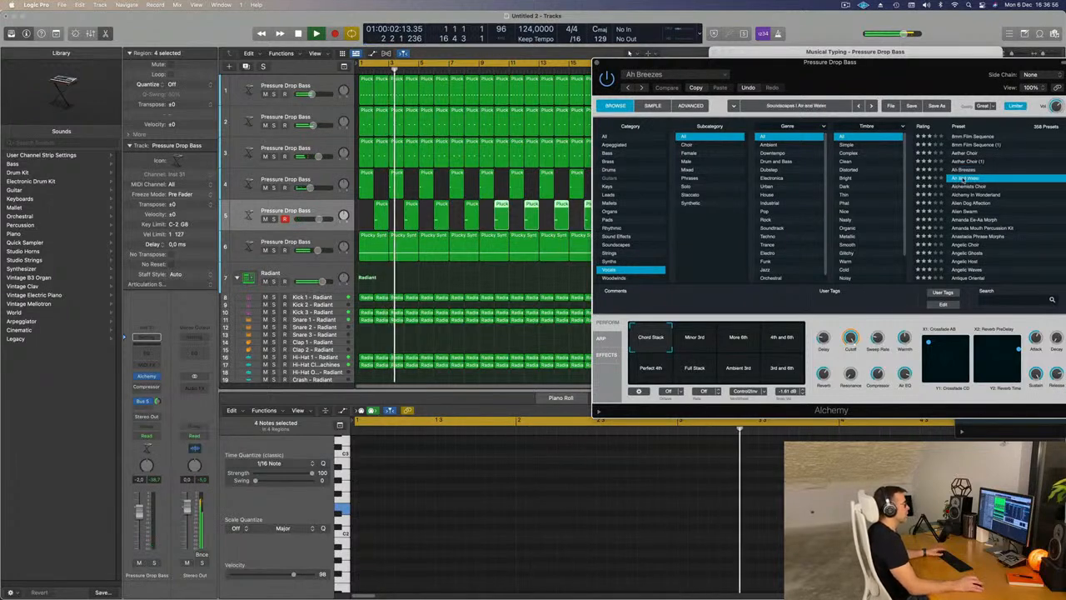
drag(901, 73, 883, 69)
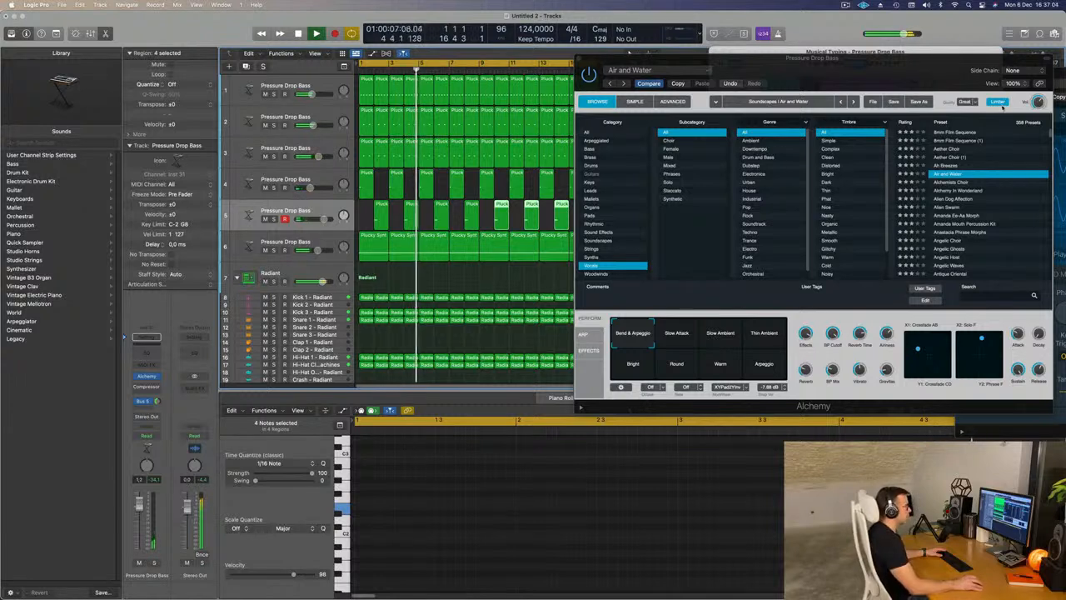
click(963, 181)
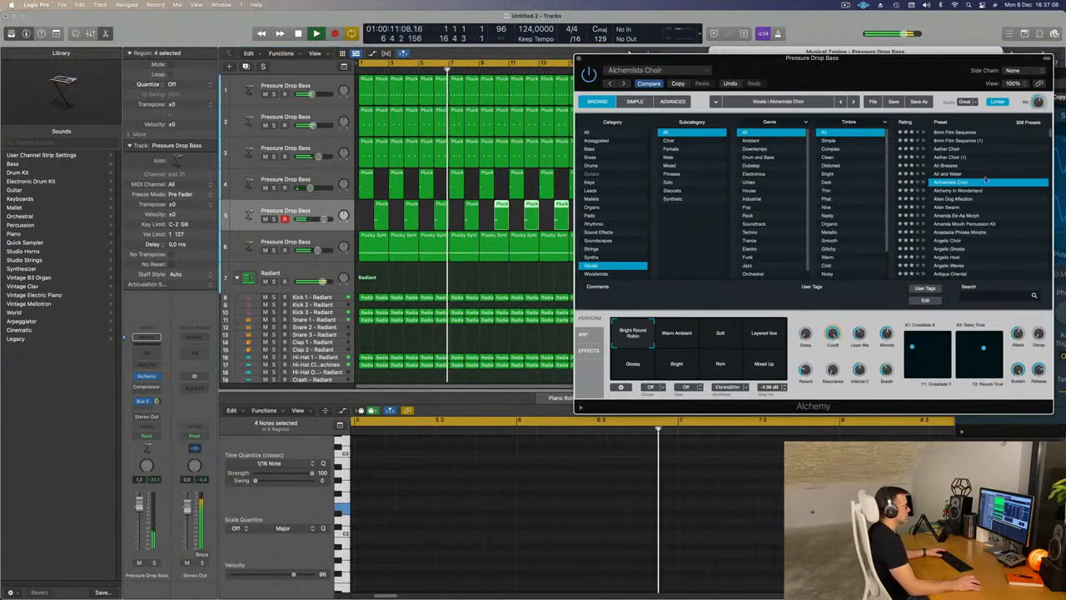
click(959, 191)
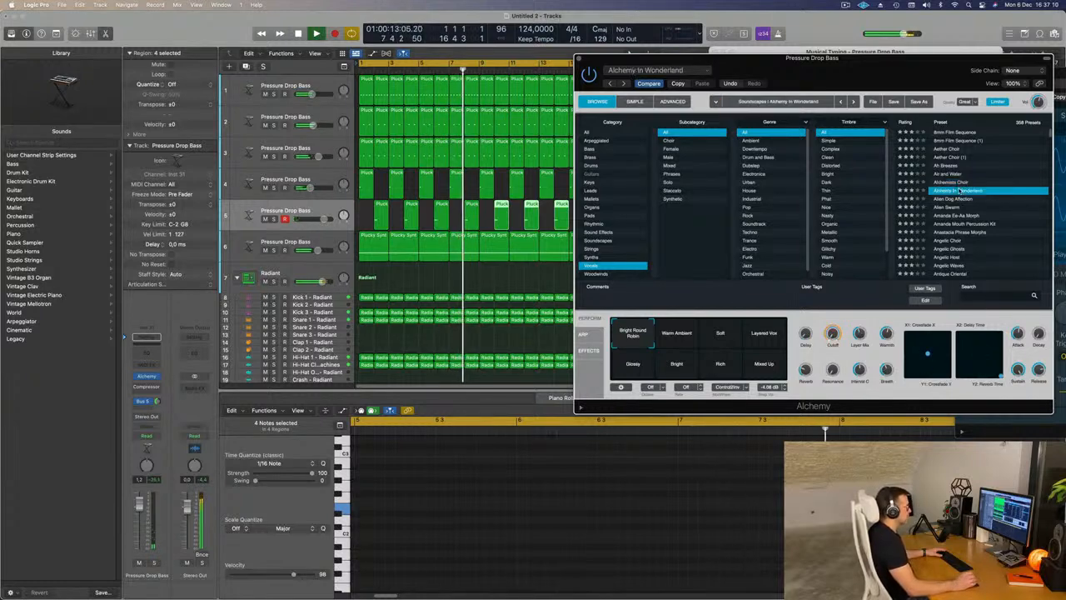
click(951, 200)
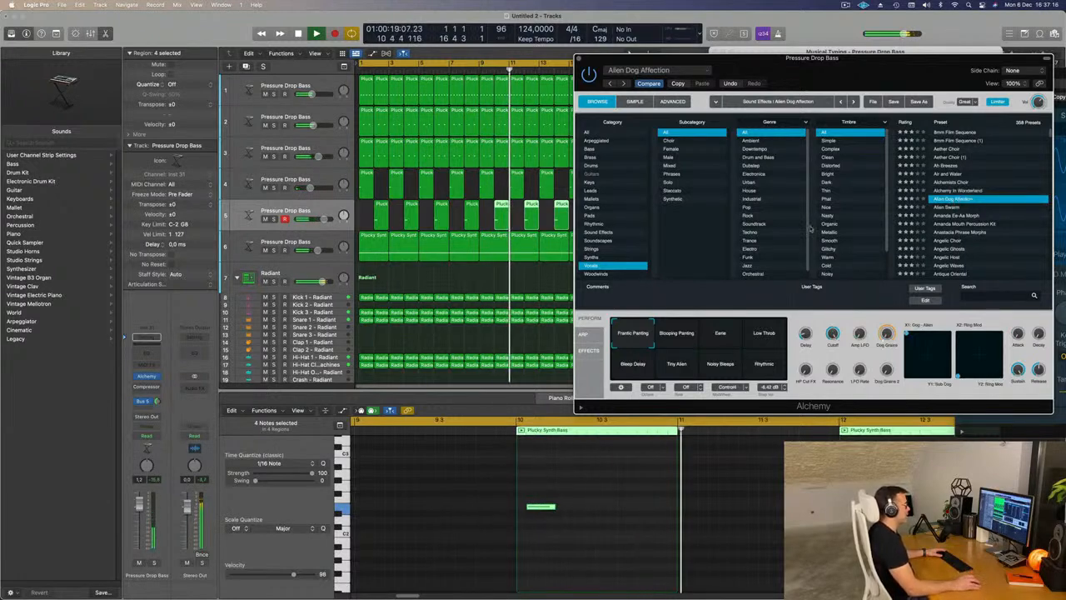
- Choose Alien Dog Affection's Eerie variation and lower the fifth track's volume to about -1.6 dB
click(685, 334)
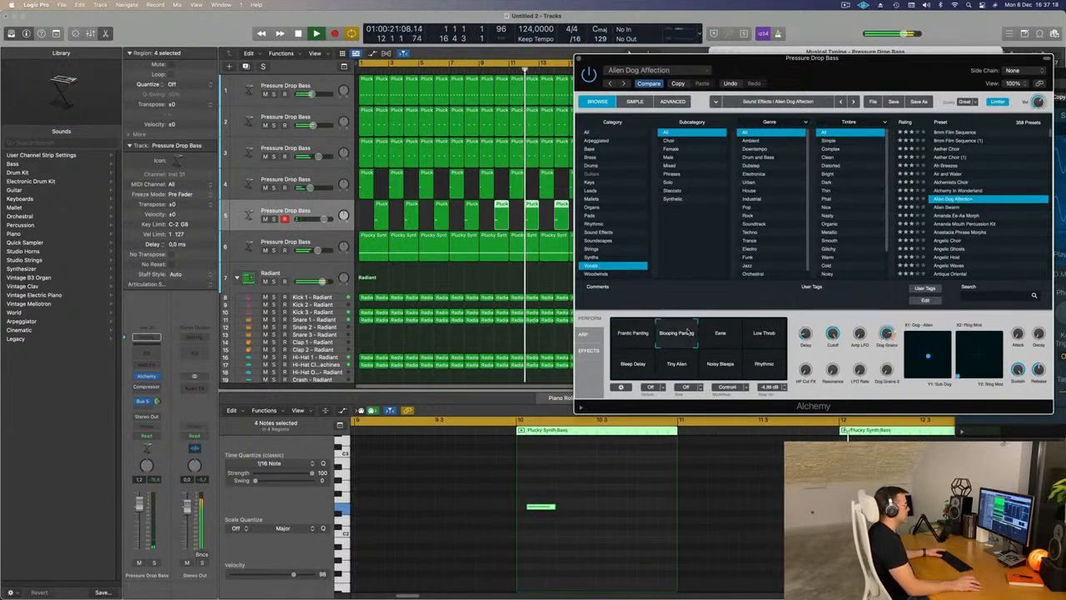
click(723, 334)
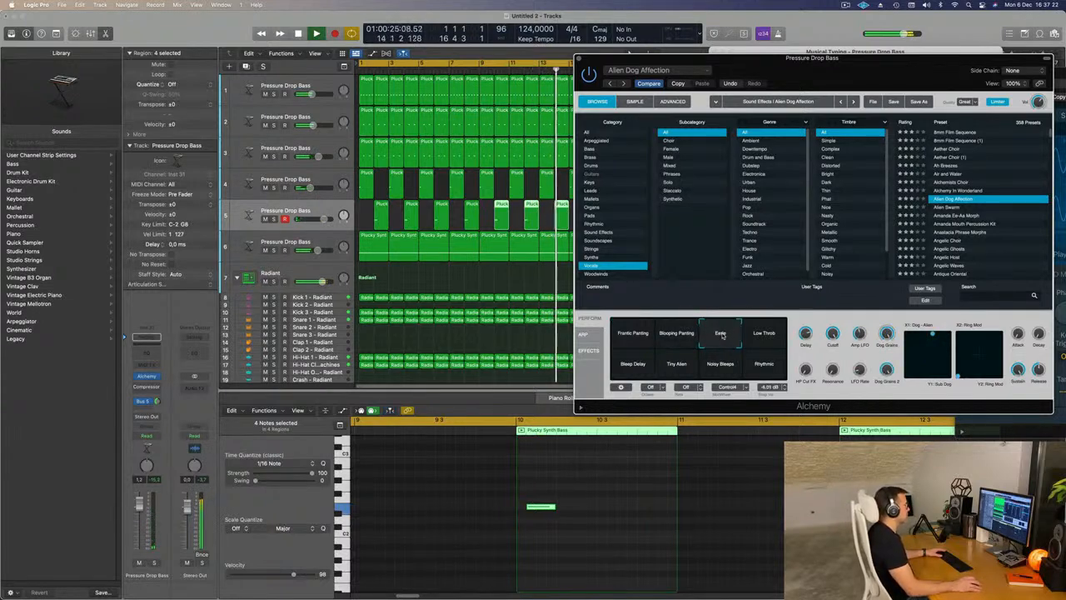
drag(885, 62, 859, 102)
key(Return)
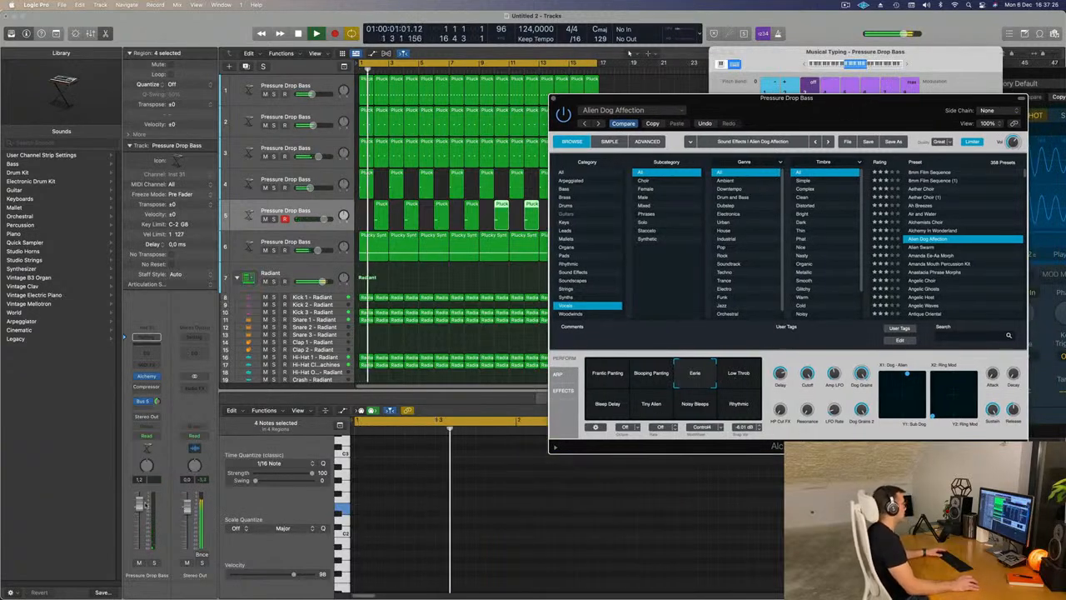
drag(143, 504, 140, 514)
key(Return)
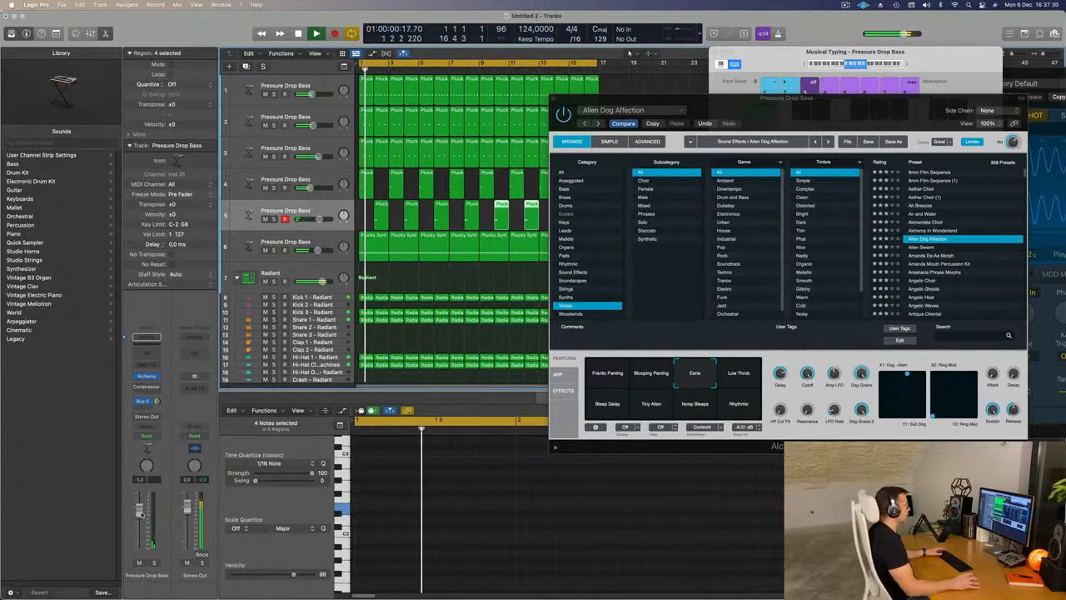
- Compare the Low Throb, Bleep Delay, Tiny Alien and Noisy Bleeps variations, return to Eerie and lower the fifth track's volume to about -4.3 dB
click(744, 374)
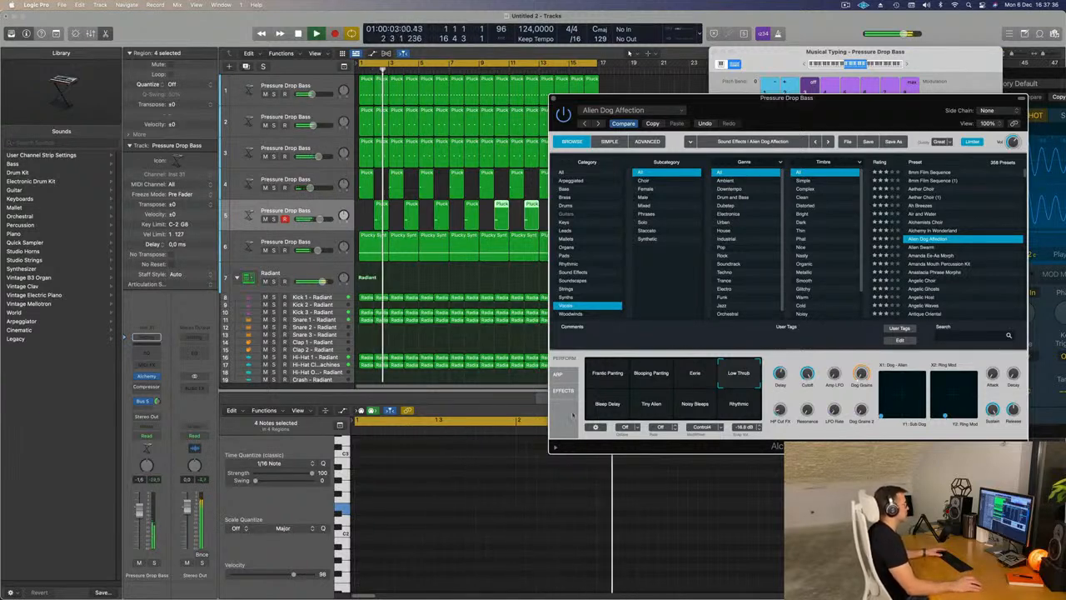
click(605, 404)
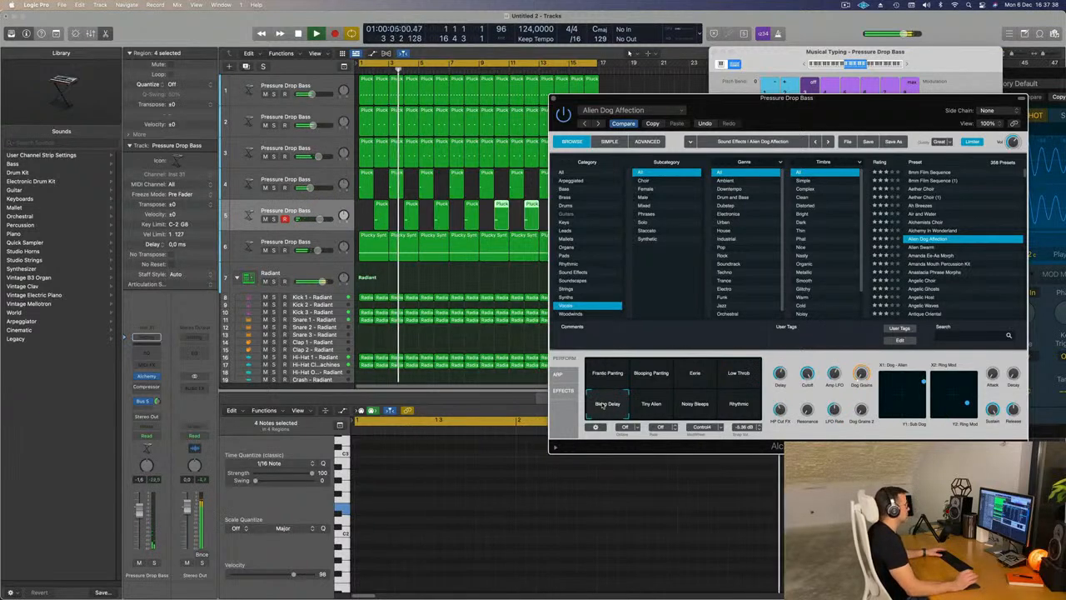
click(654, 404)
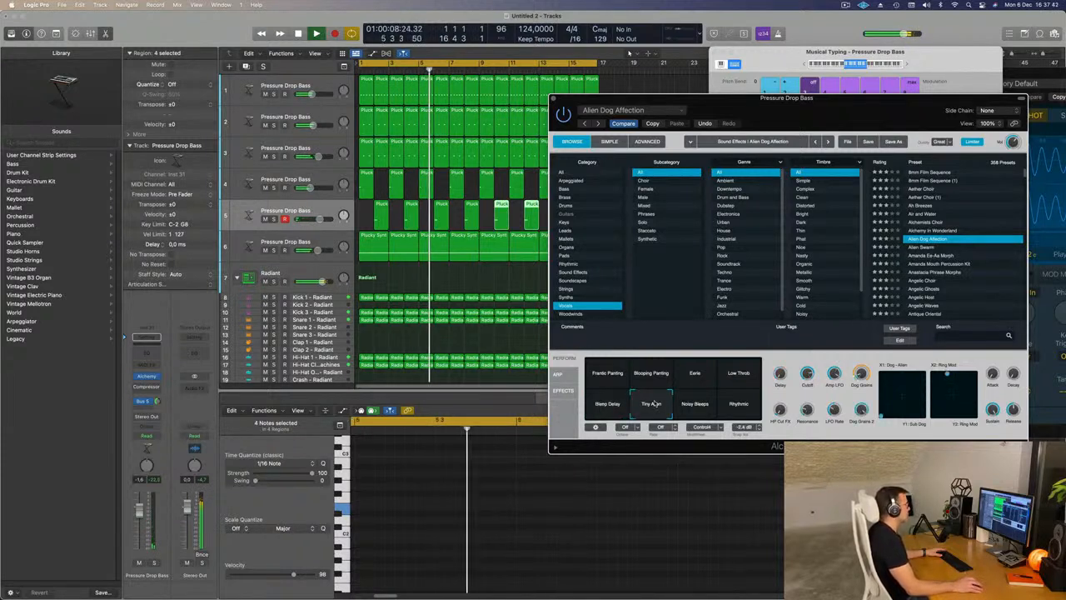
click(692, 404)
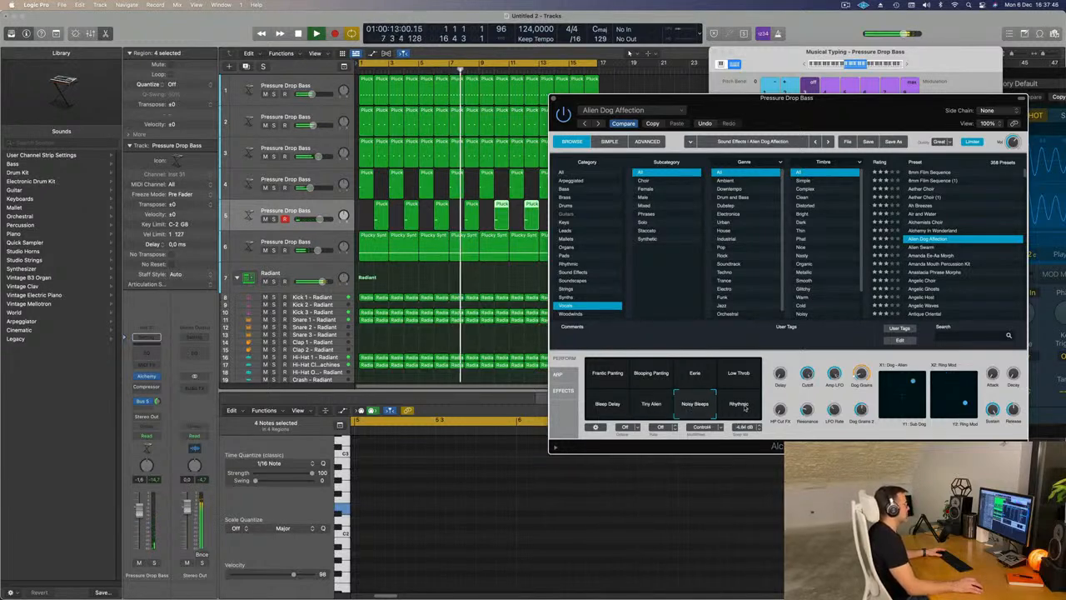
click(702, 377)
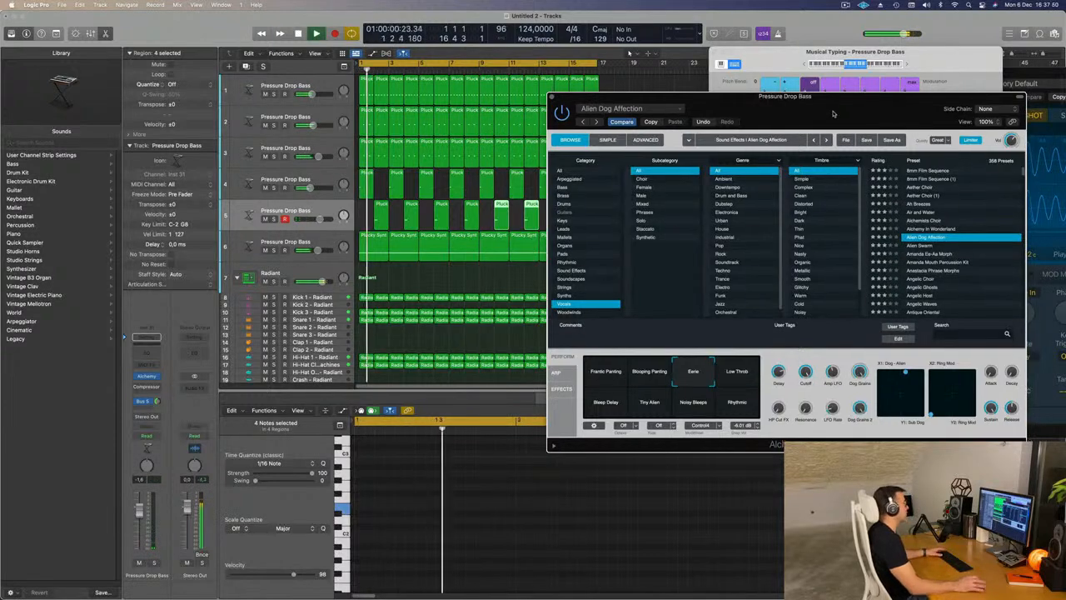
drag(835, 115, 818, 108)
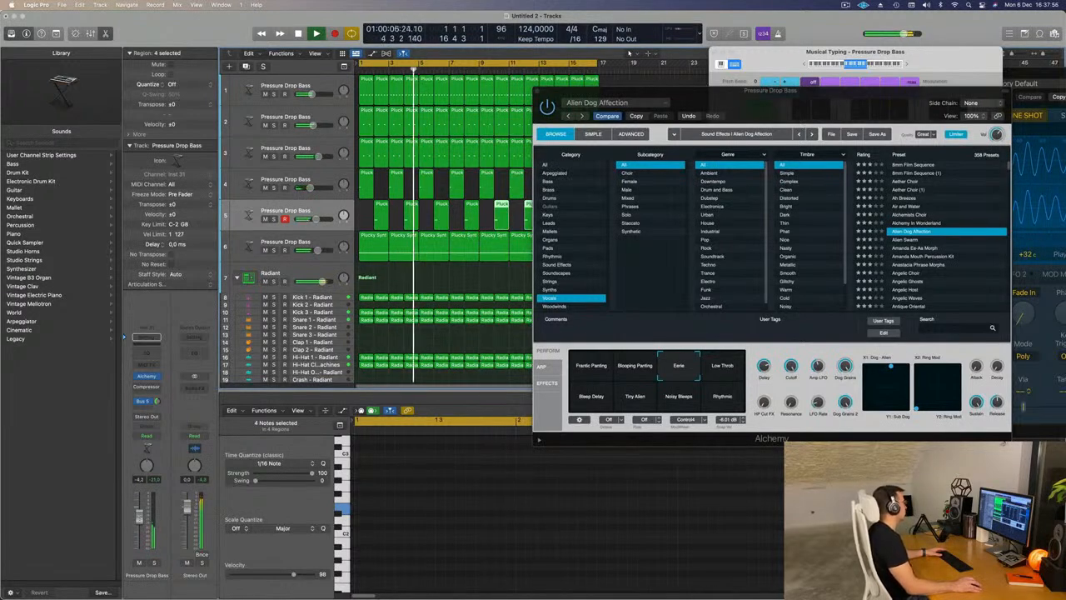
click(149, 377)
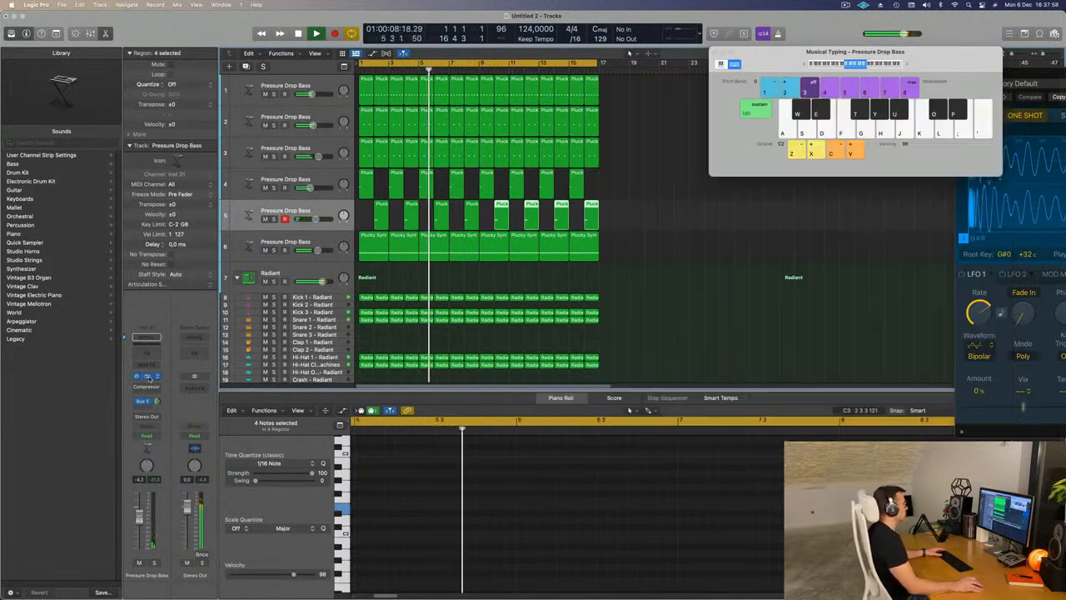
click(149, 377)
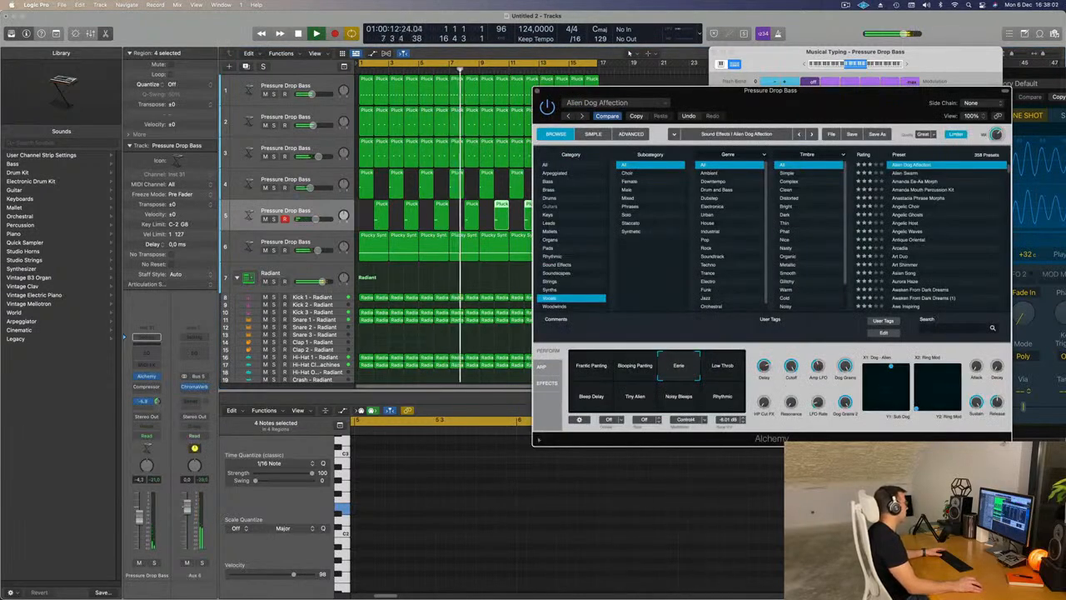
click(163, 393)
click(144, 406)
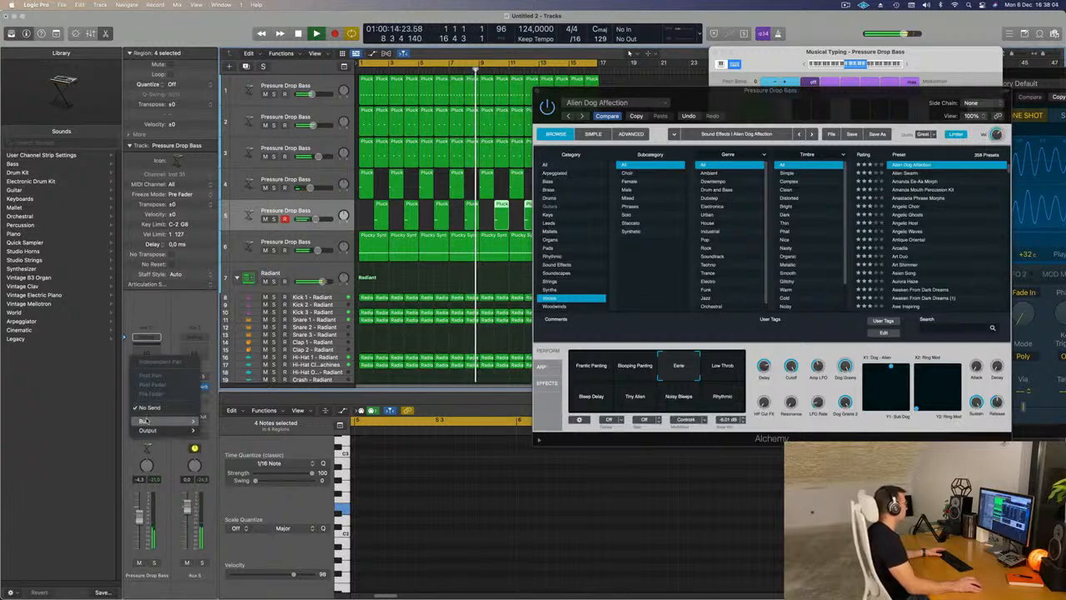
mouse_move(159, 421)
click(218, 319)
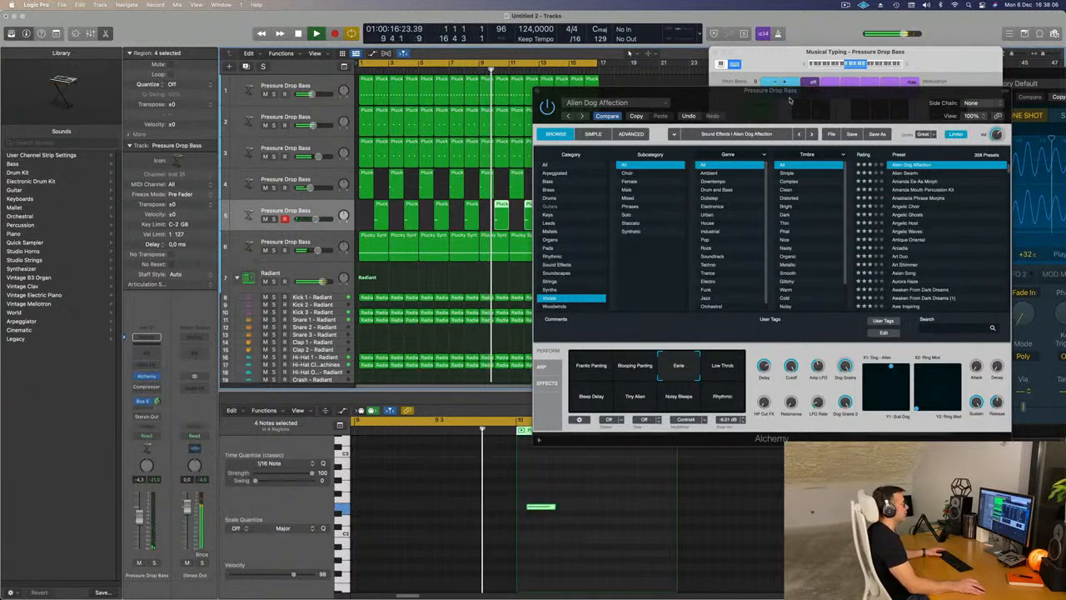
- Close the fifth track's Alchemy window and deselect the regions in the arrangement
drag(547, 94, 461, 133)
click(451, 132)
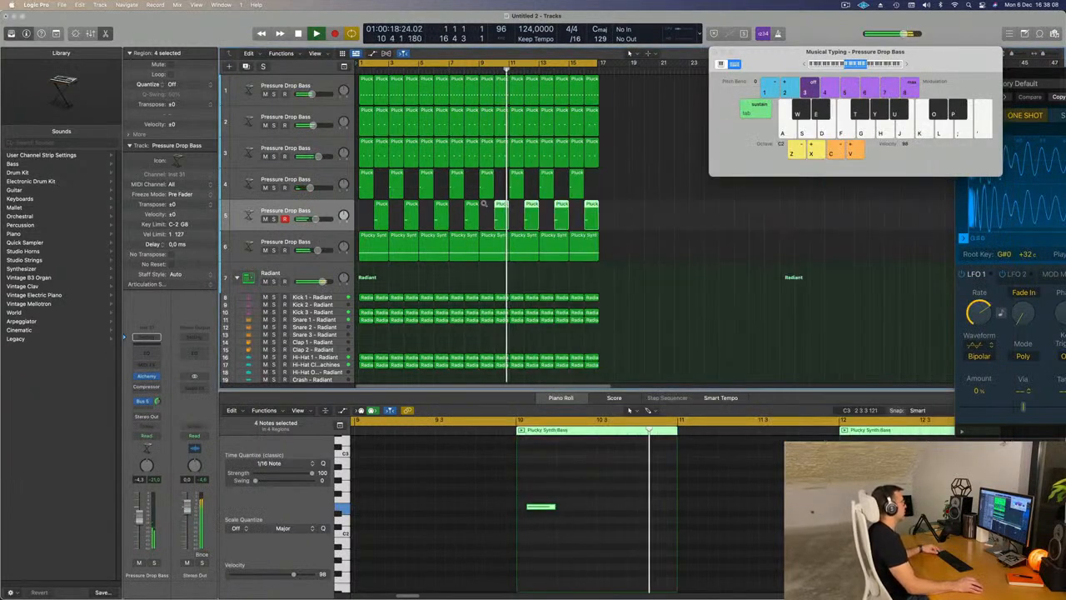
click(644, 226)
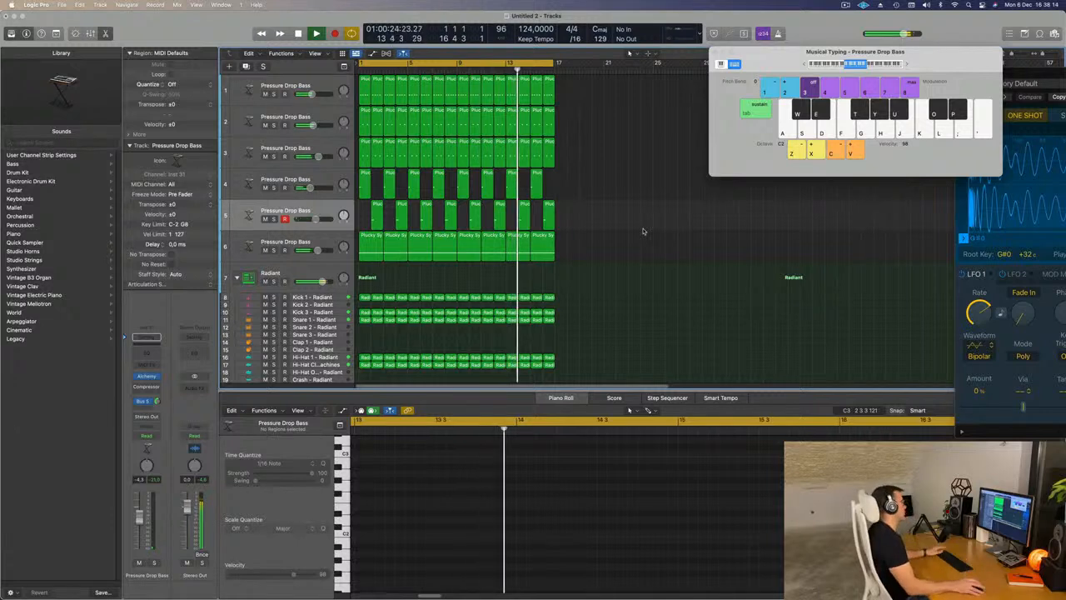
- Replay the loop from the start and select the sixth track
key(space)
key(space)
click(270, 243)
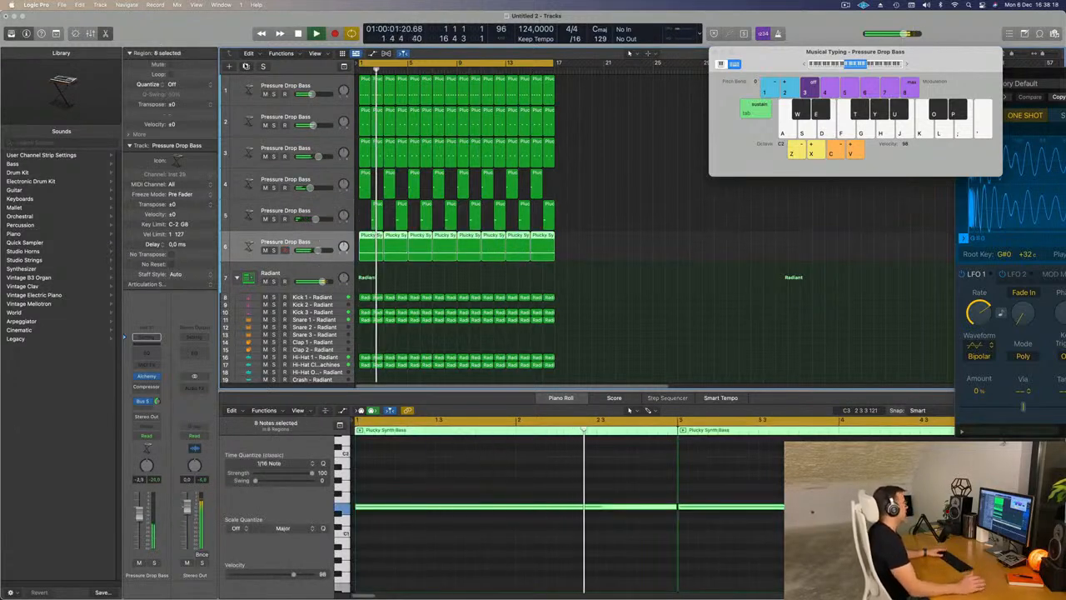
- Duplicate the sixth track's instrument setup onto a new empty track, restart the loop and open the new track's Alchemy
key(super+d)
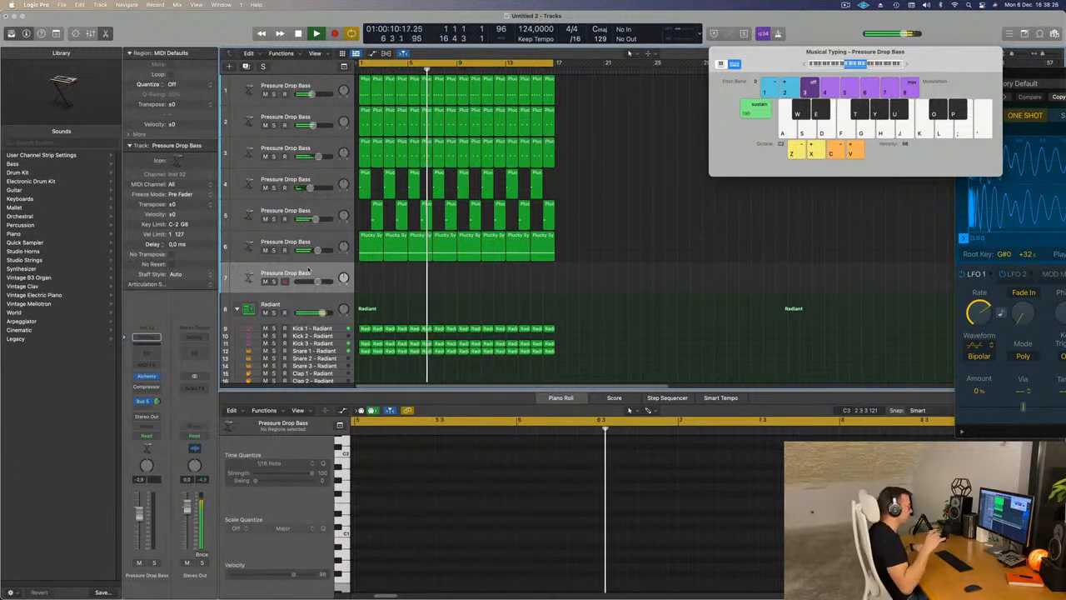
key(Return)
key(Return)
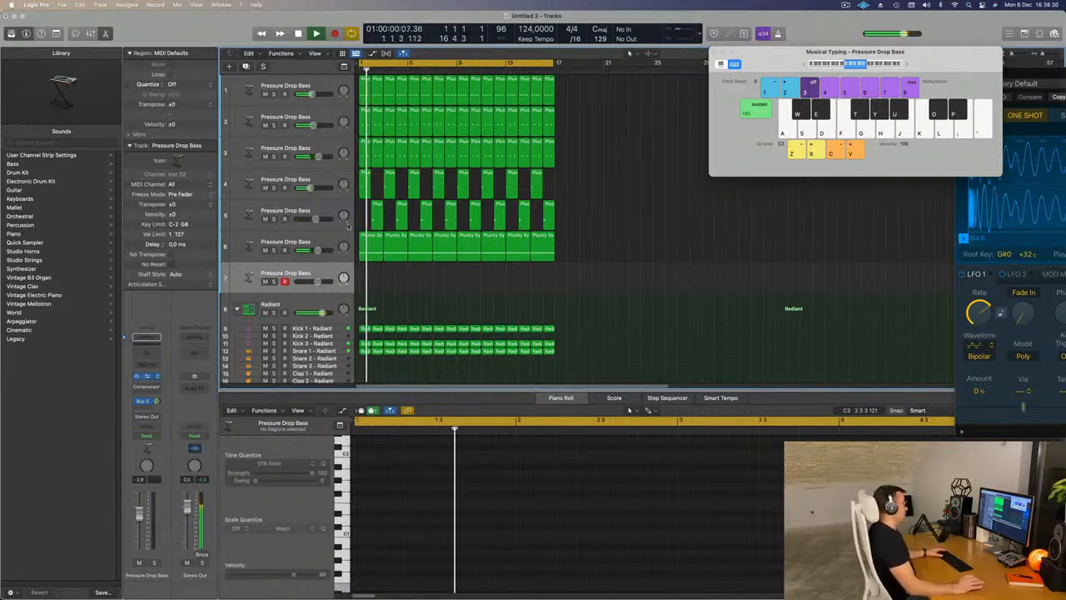
click(148, 378)
drag(649, 139, 686, 124)
key(Return)
key(space)
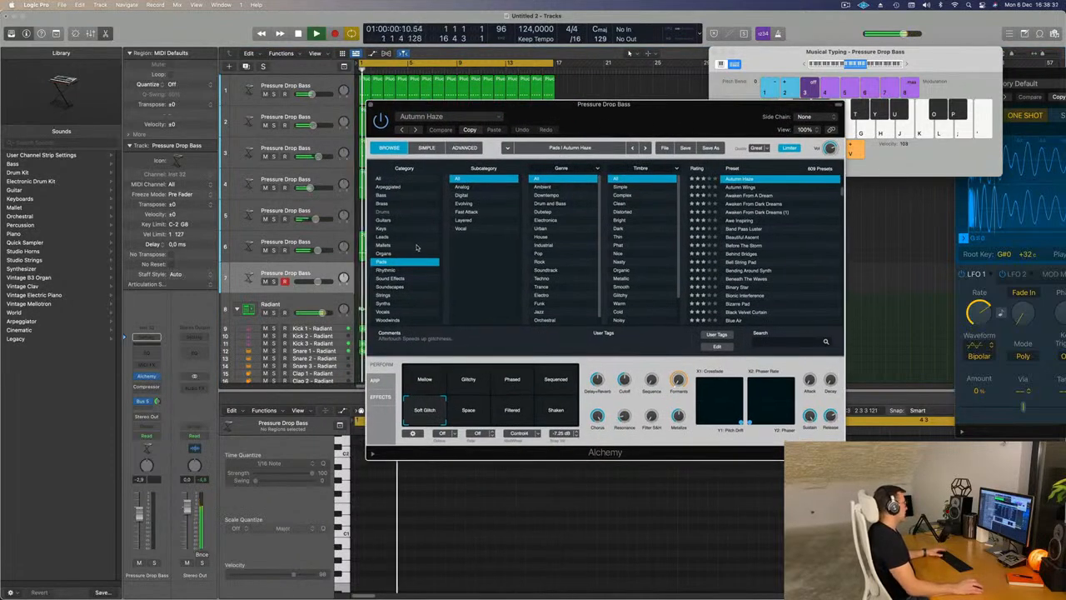
- Load the Crackling Lead preset from the Leads category and move the Alchemy window clear of the Musical Typing keyboard
click(382, 238)
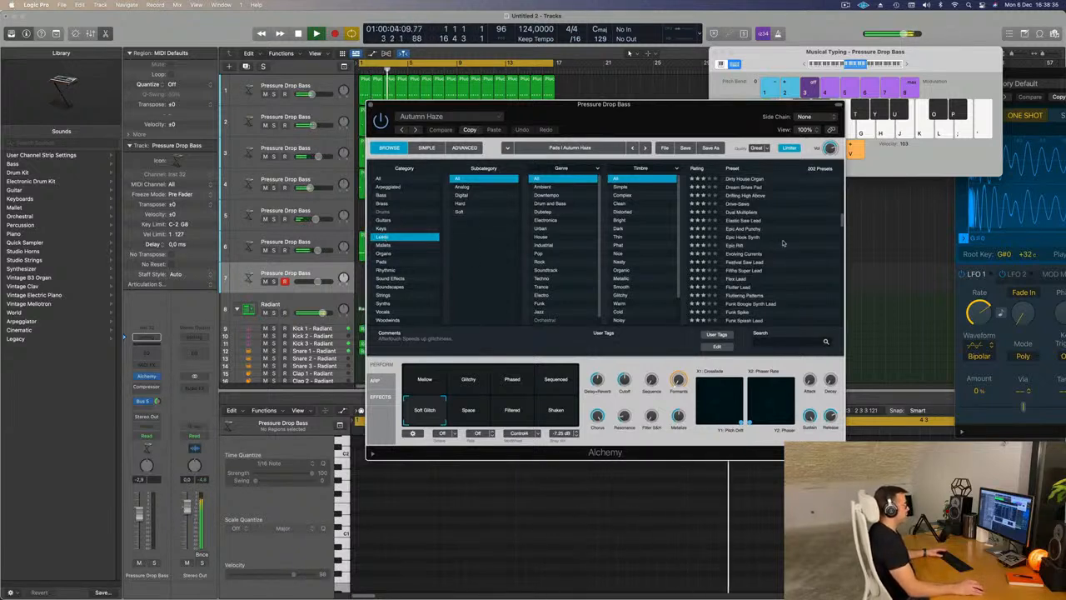
scroll(783, 243, up, 5)
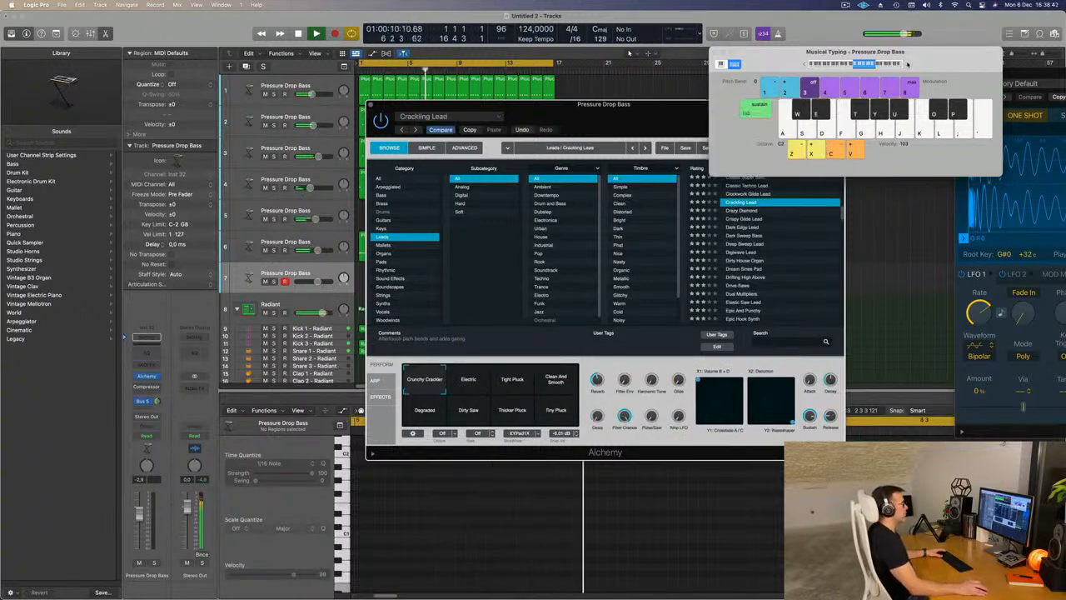
drag(652, 127, 695, 125)
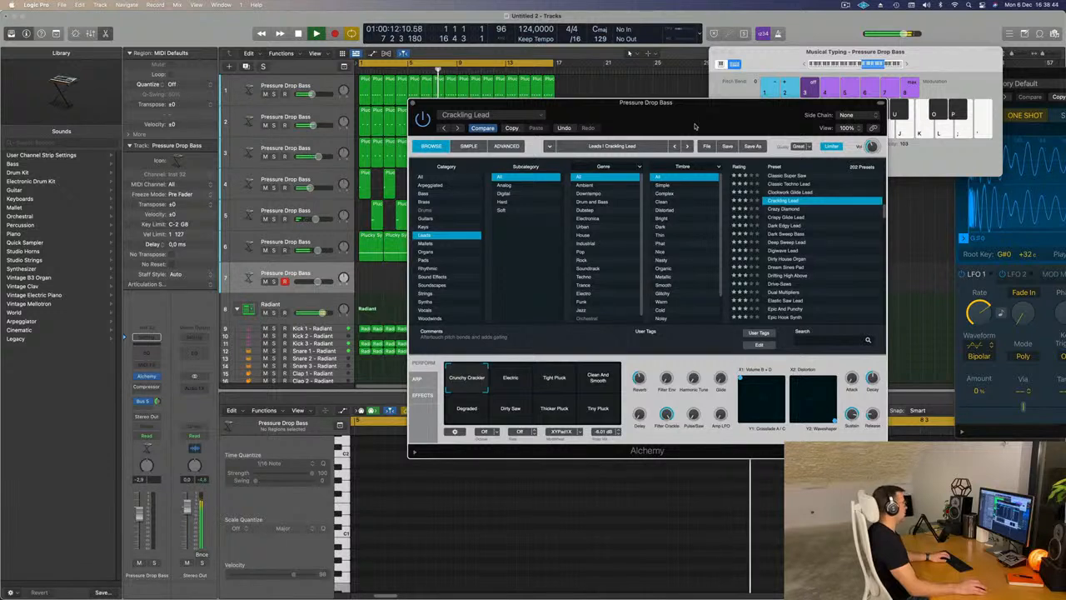
drag(658, 120, 737, 144)
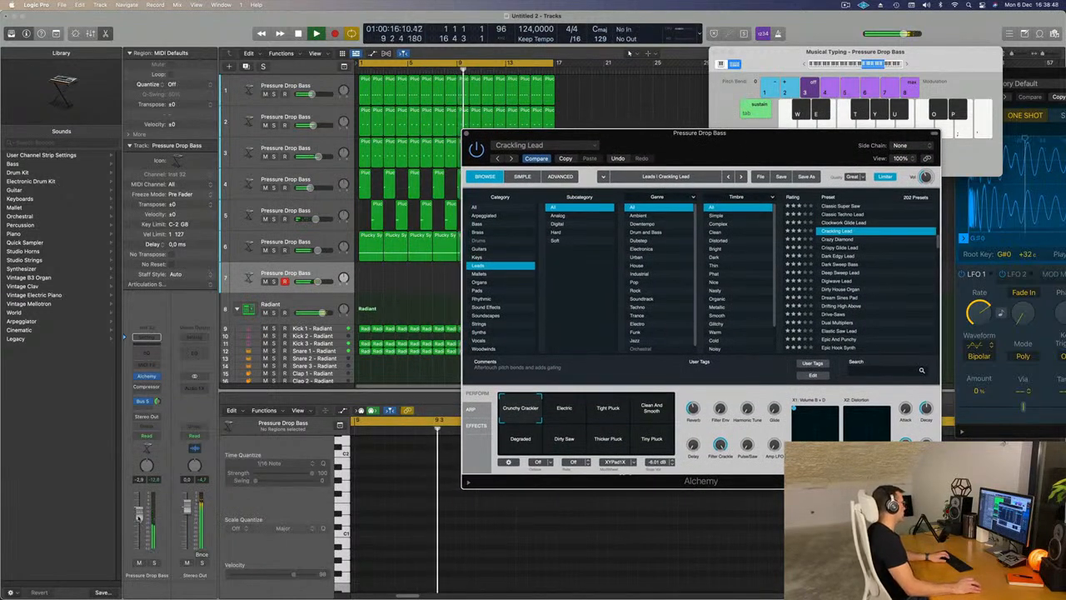
- Lower the seventh track's volume to about -11.6 dB, test it with a few notes and add a send to Bus 6
drag(140, 517, 139, 534)
key(j)
key(h)
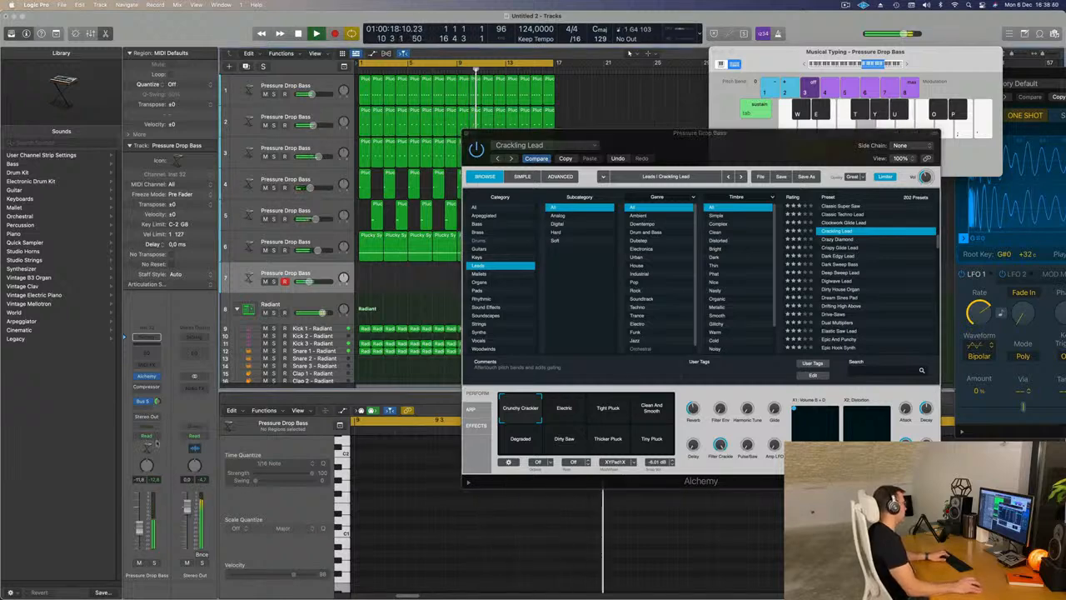
click(147, 409)
mouse_move(155, 422)
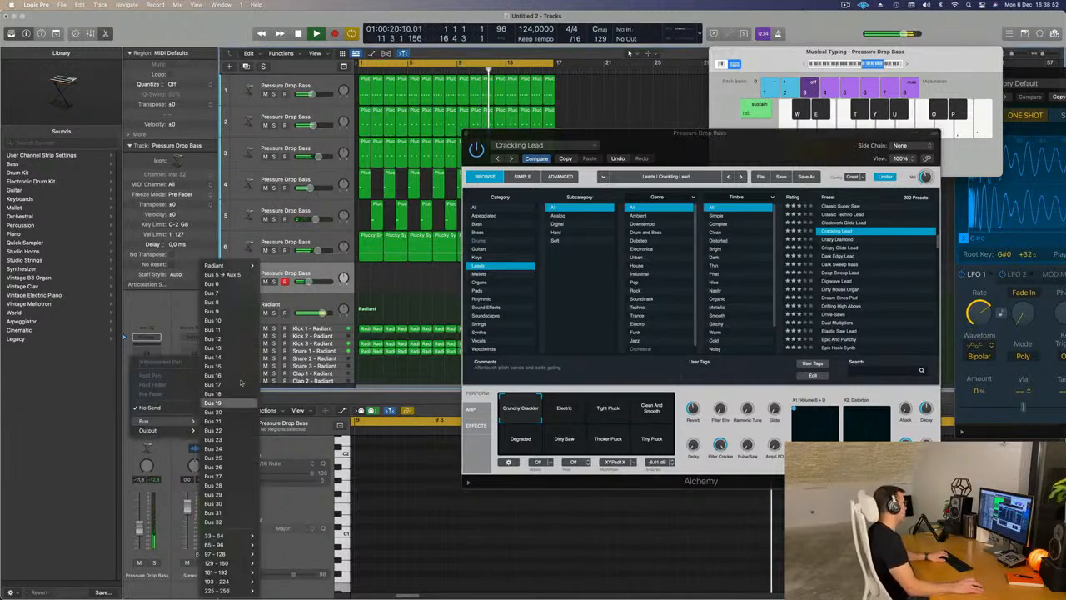
click(200, 285)
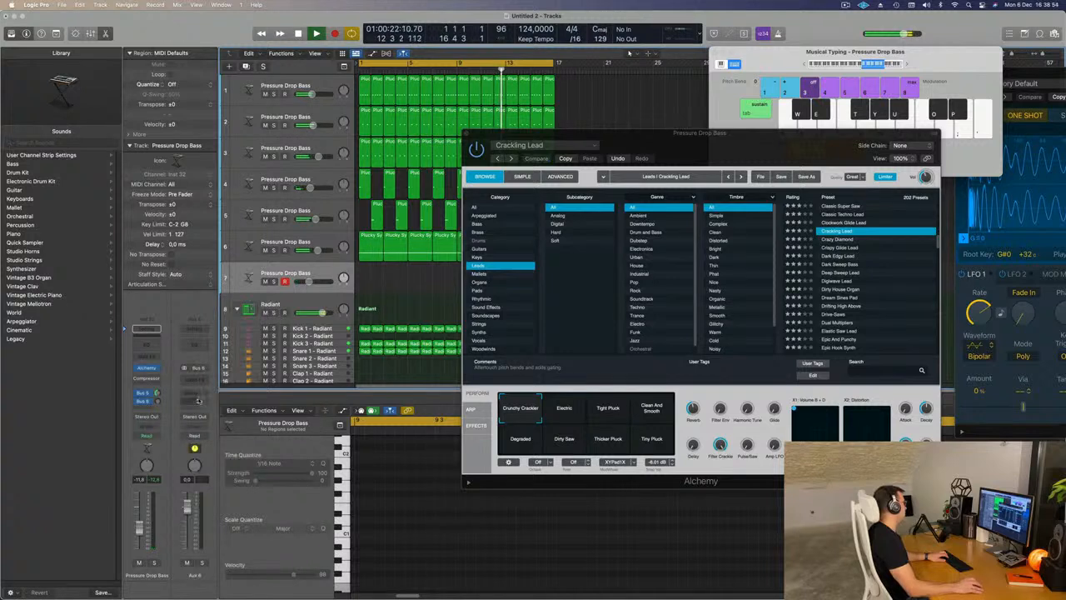
- Insert a stereo SilverVerb with the grandiose setting on Aux 6 and raise the seventh track's Bus 6 send
click(202, 379)
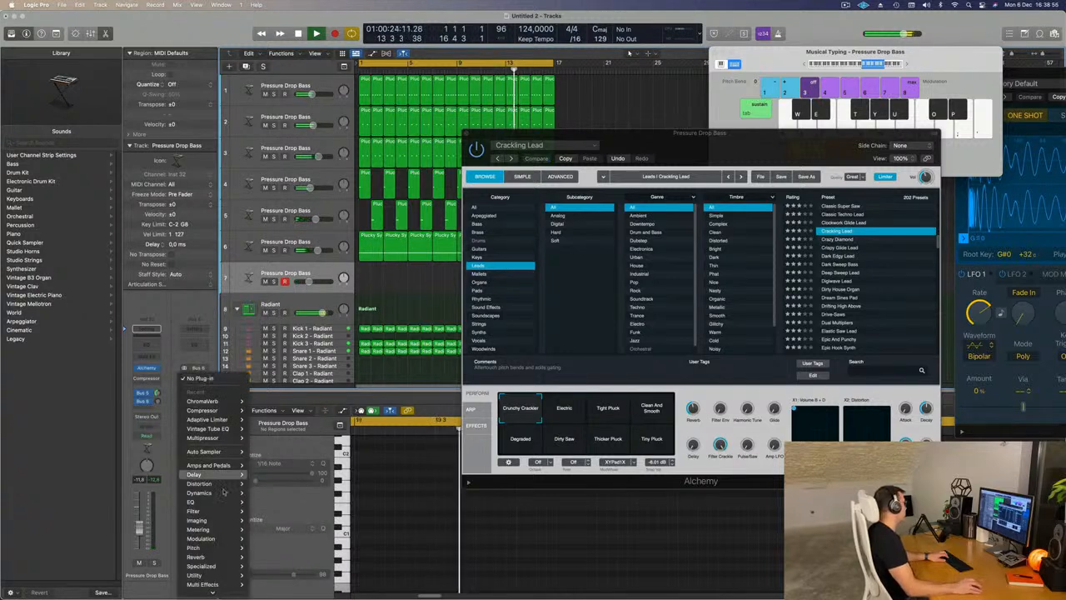
mouse_move(225, 496)
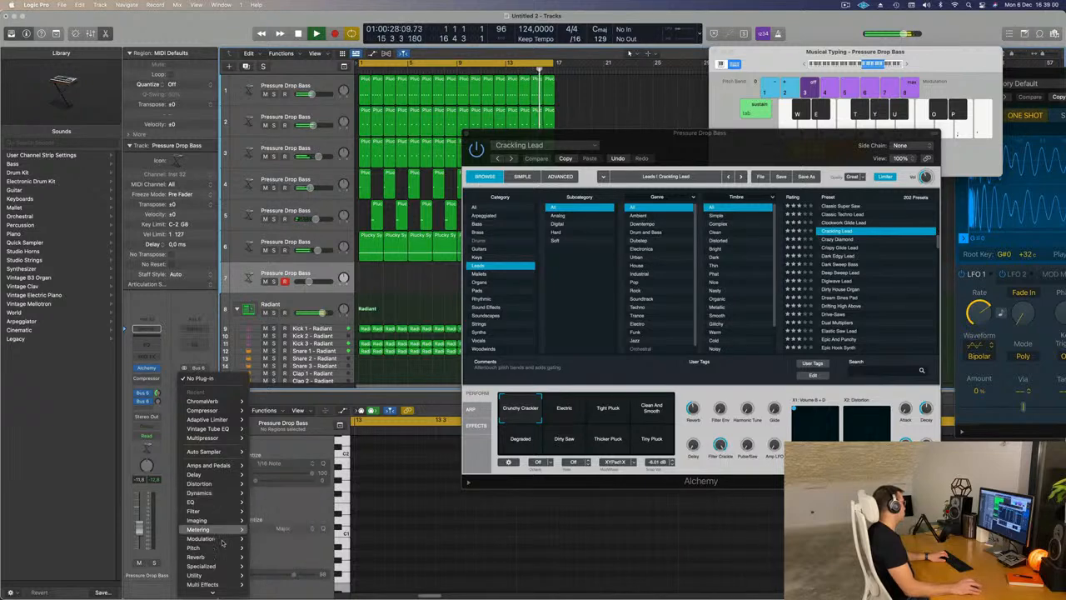
mouse_move(221, 556)
click(323, 575)
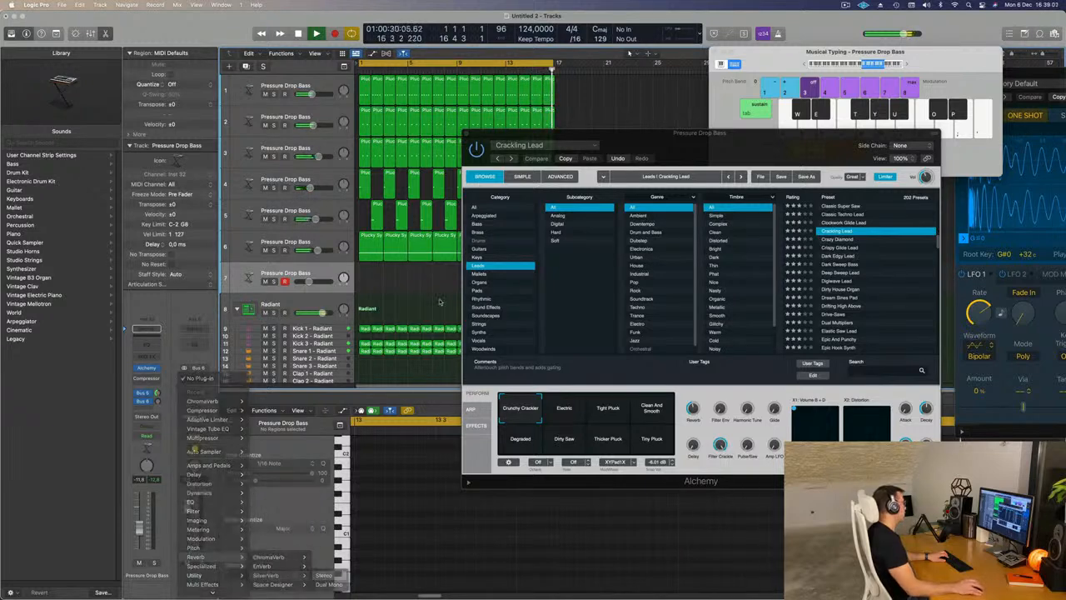
click(443, 131)
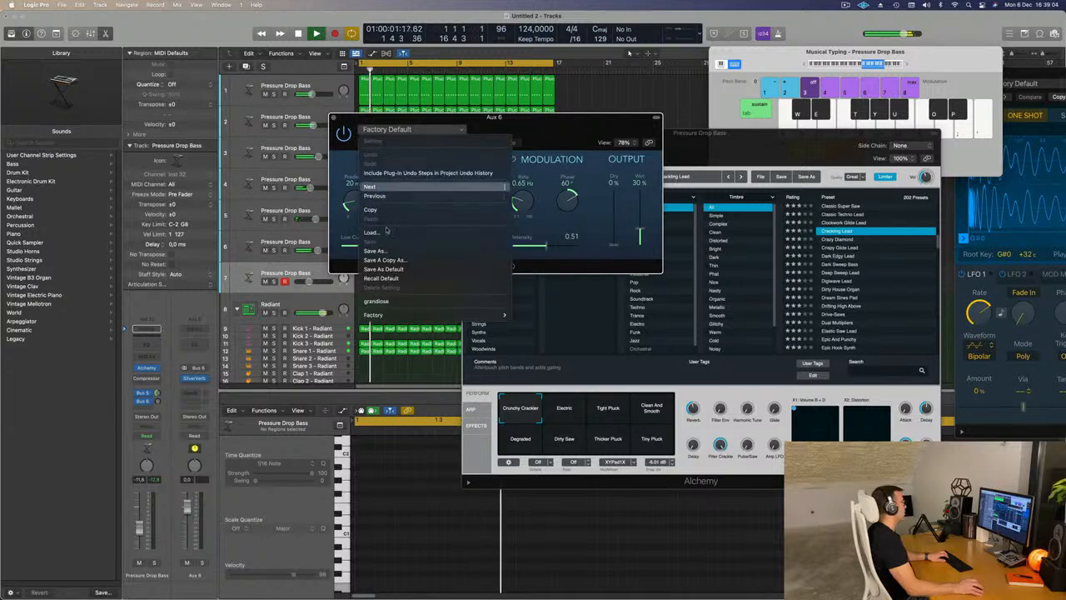
click(416, 302)
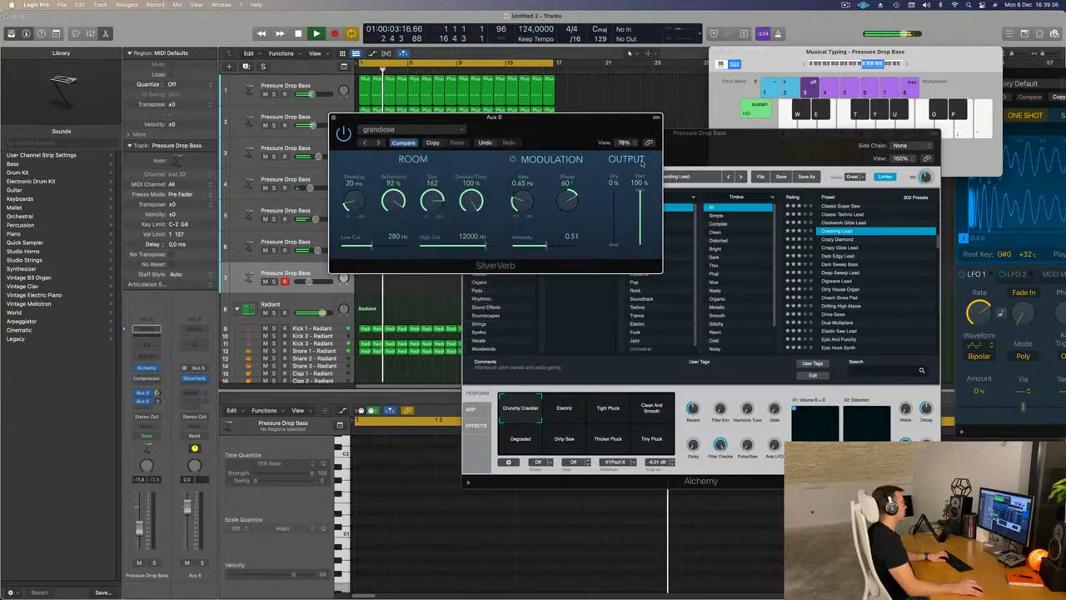
click(333, 118)
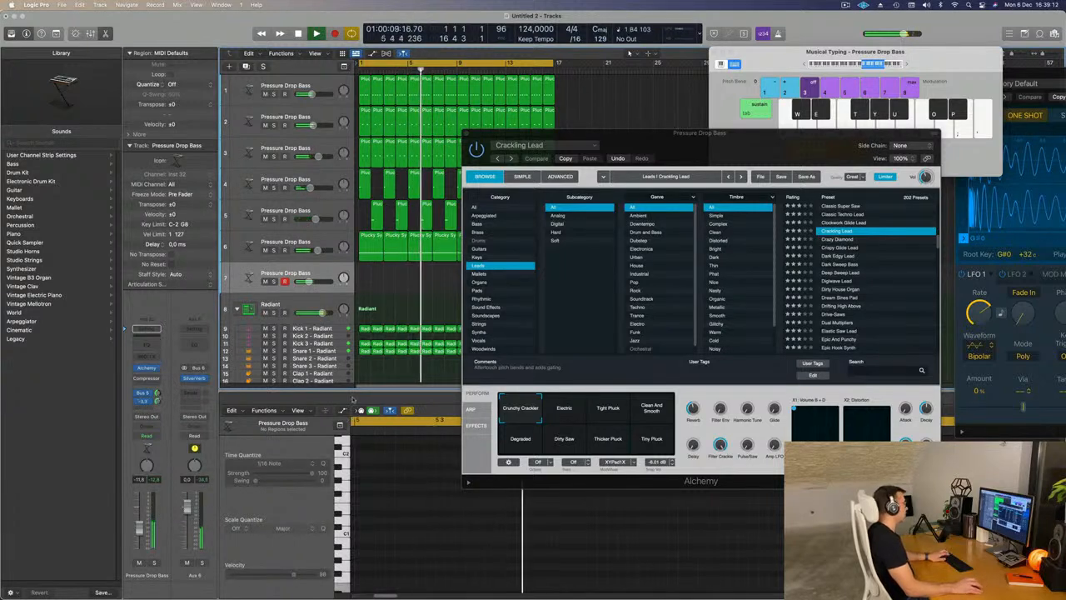
- Move the Musical Typing keyboard above Alchemy and audition another Crackling Lead variation and the Dark Sweep Bass preset with played notes
drag(758, 100, 564, 62)
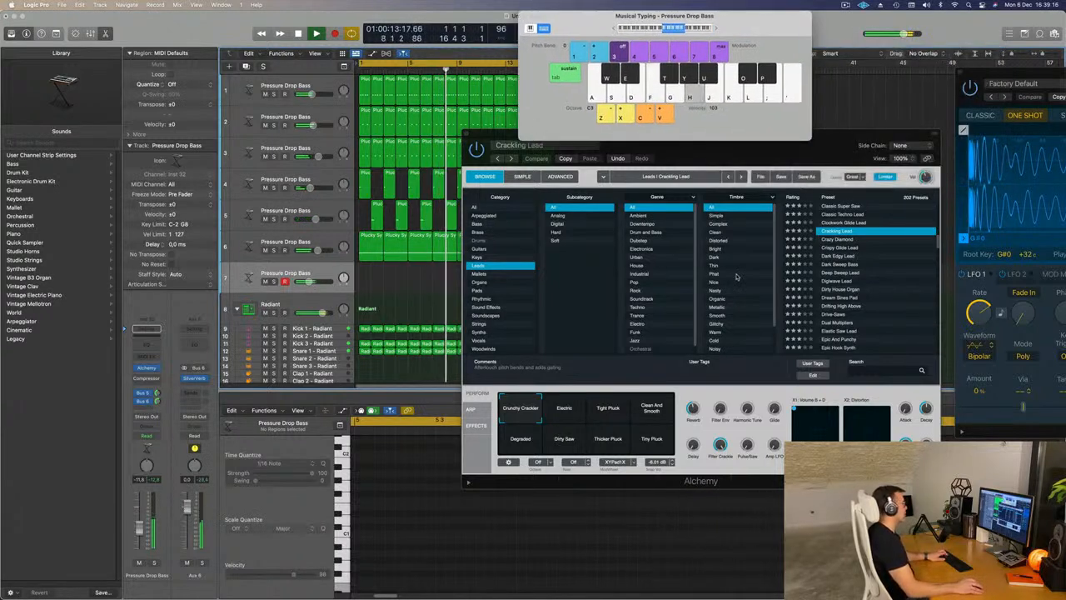
click(573, 411)
key(f)
key(g)
key(h)
click(848, 265)
key(f)
key(g)
key(h)
key(j)
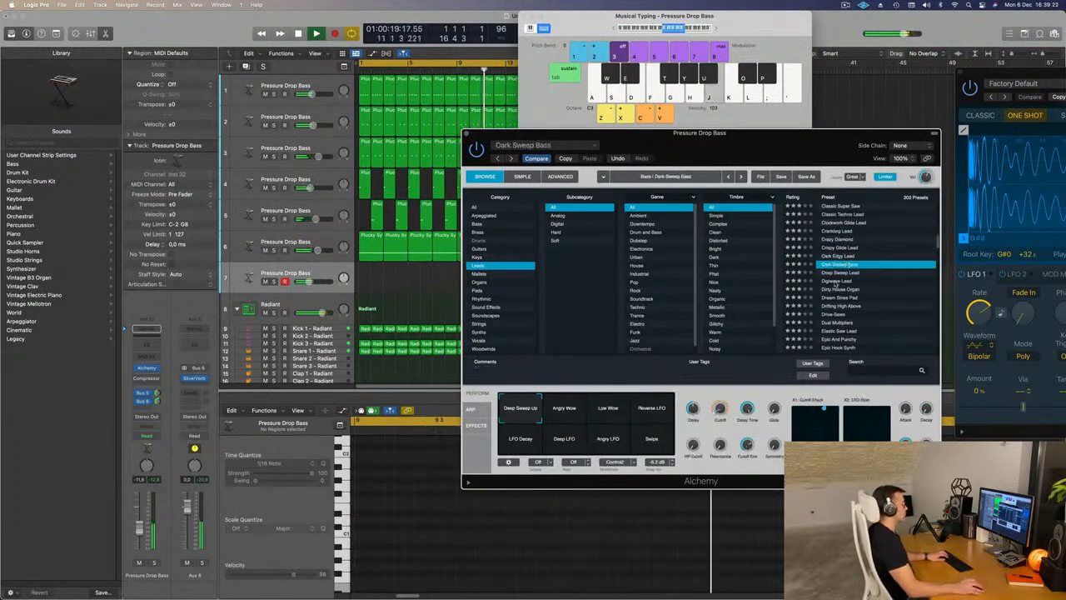
- Load the Digiwave Lead preset on the seventh track and play a short phrase over the loop to test it
click(838, 282)
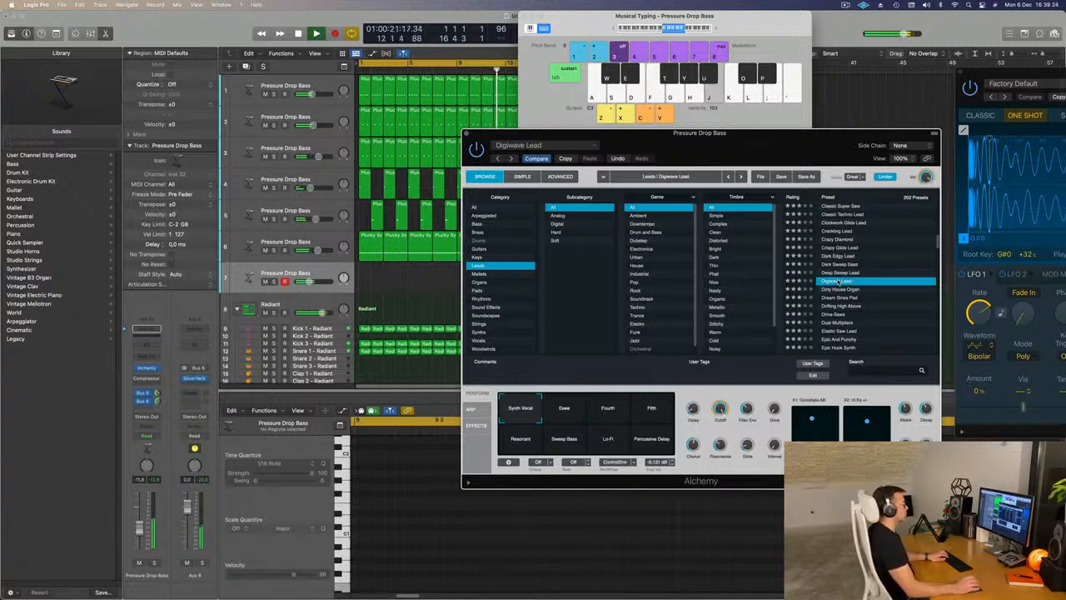
key(f)
key(d)
key(d)
key(f)
key(d)
key(f)
key(g)
- Compare Digiwave Lead's Ease, Fourth, Fifth, Percussive Delay, Lo-Fi, Sweep Bass and Resonant variations
click(566, 421)
key(f)
click(609, 419)
click(655, 412)
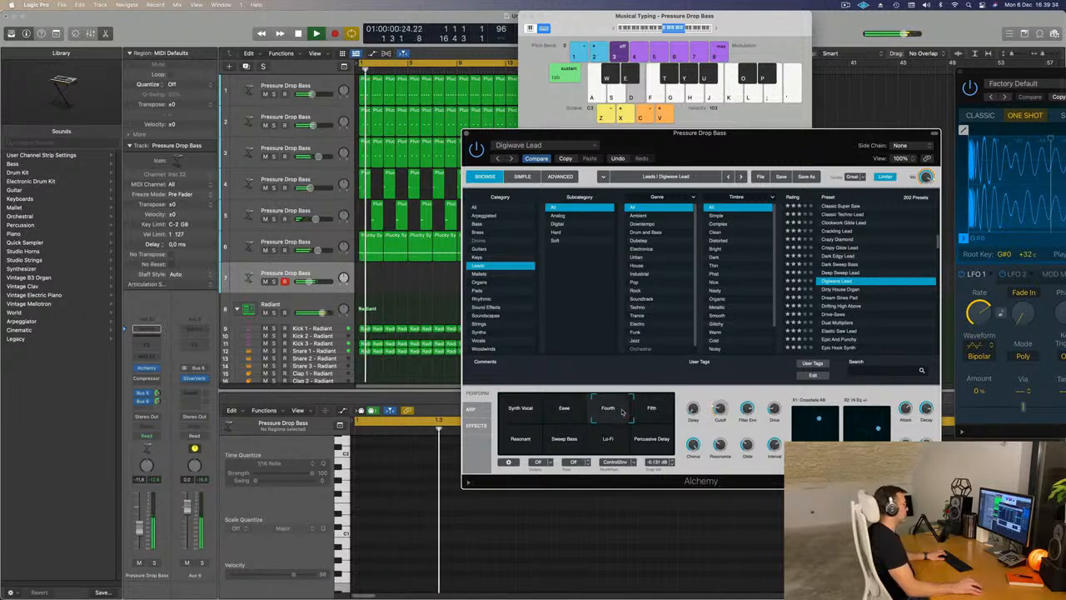
click(668, 443)
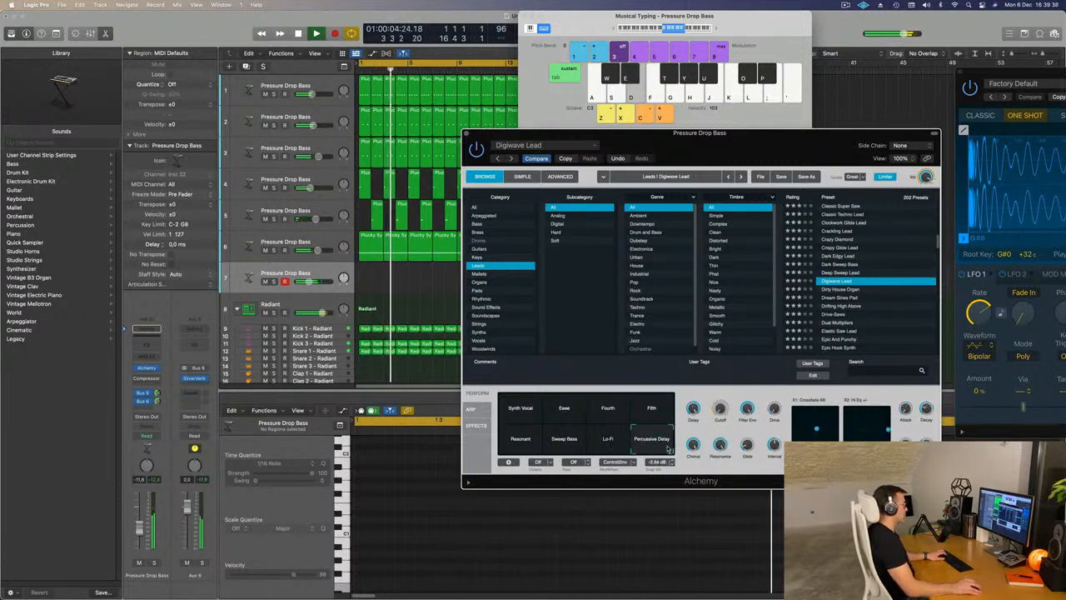
click(612, 449)
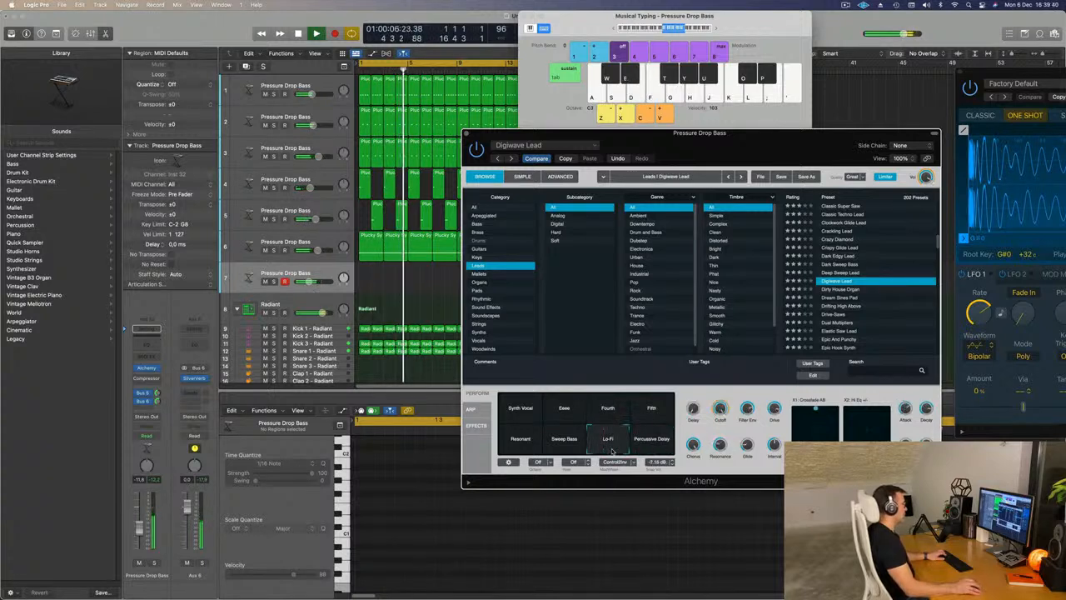
click(566, 447)
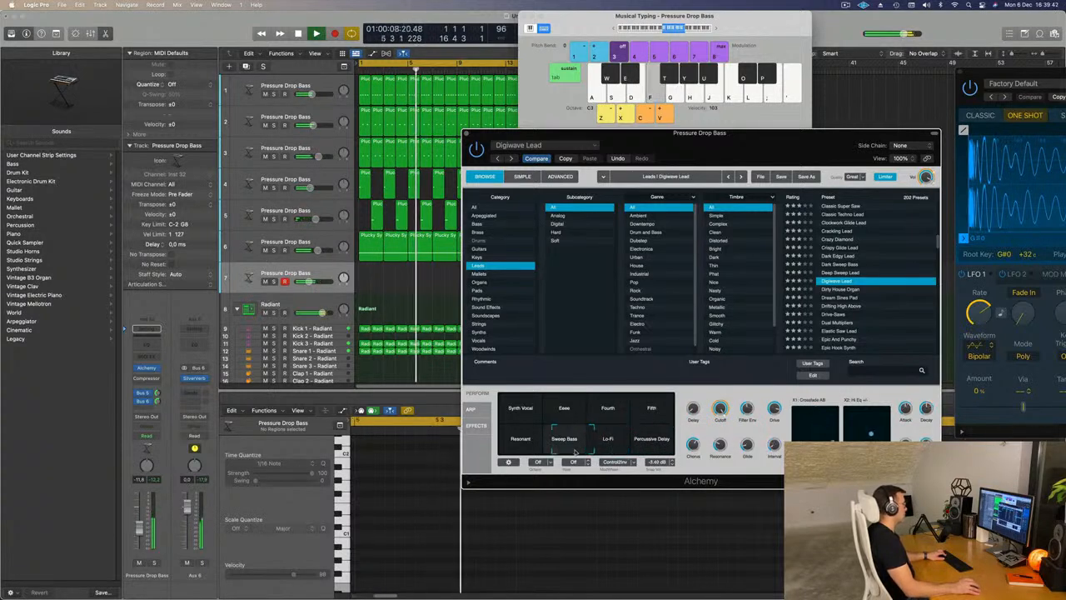
click(527, 448)
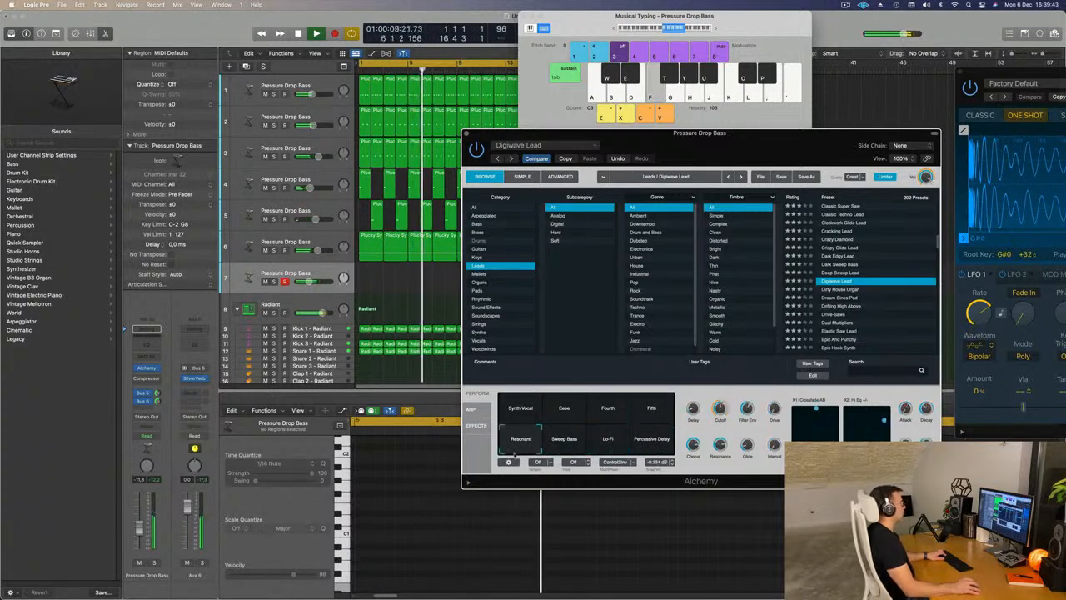
- Audition the Dream Sines Pad, Dual Multipliers, Elastic Saw Lead and Epic Hook Synth presets on the seventh track
click(839, 298)
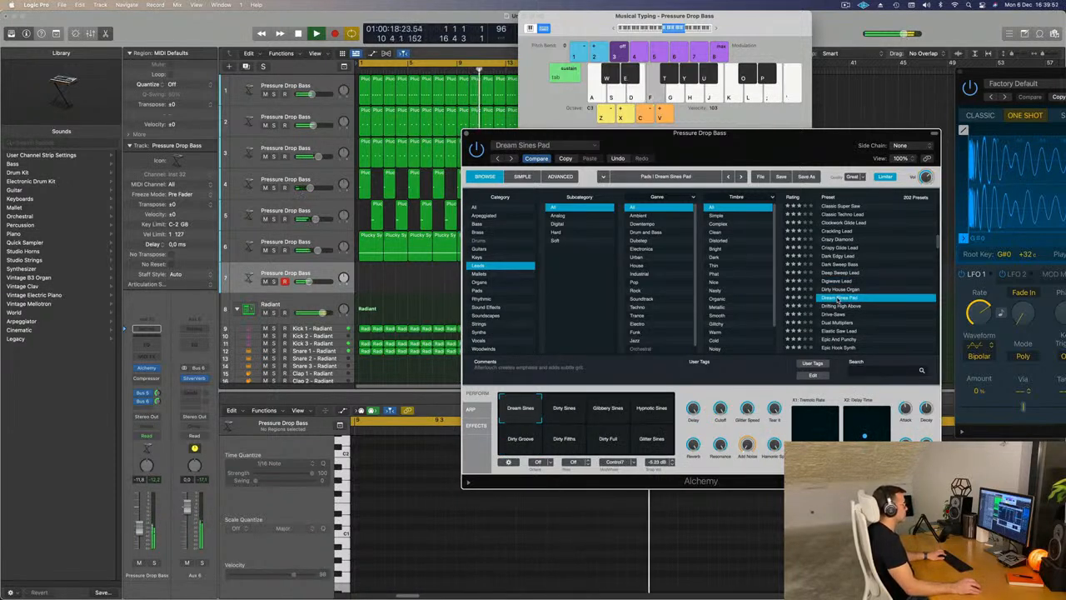
scroll(855, 303, down, 2)
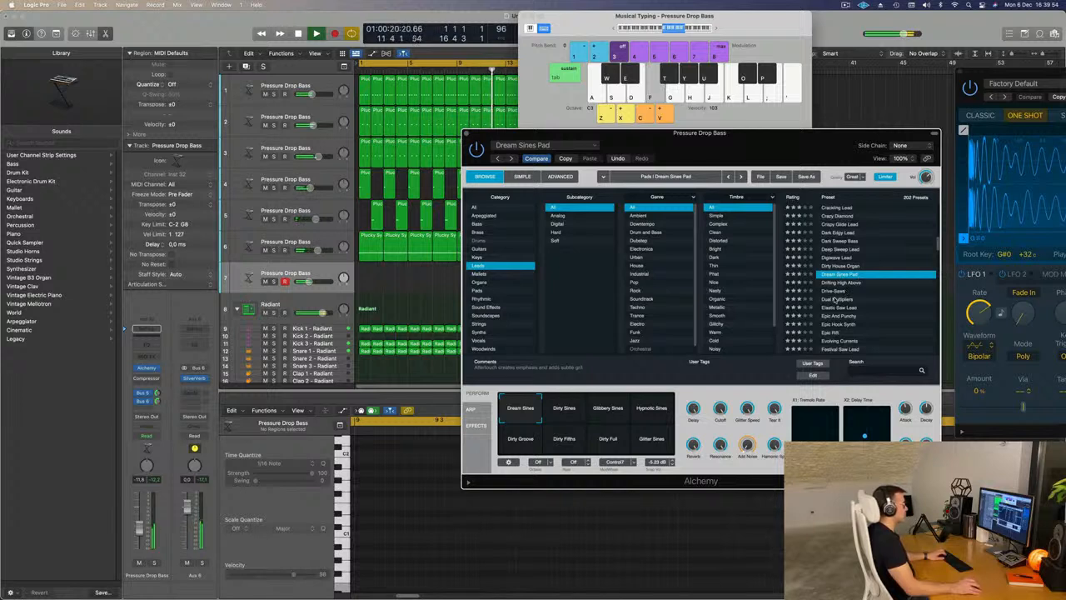
click(836, 299)
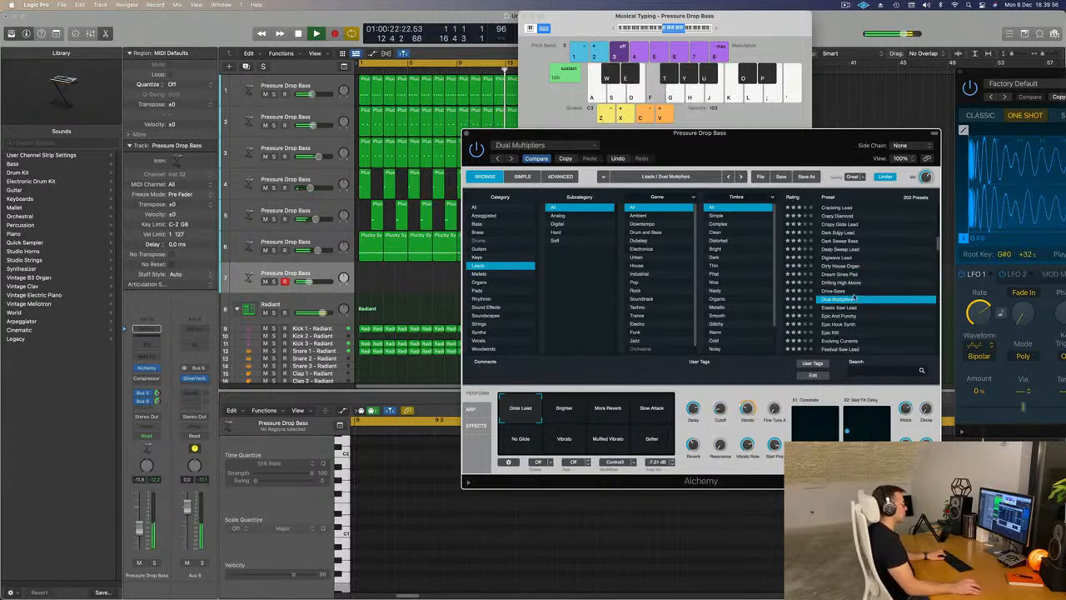
scroll(854, 298, down, 2)
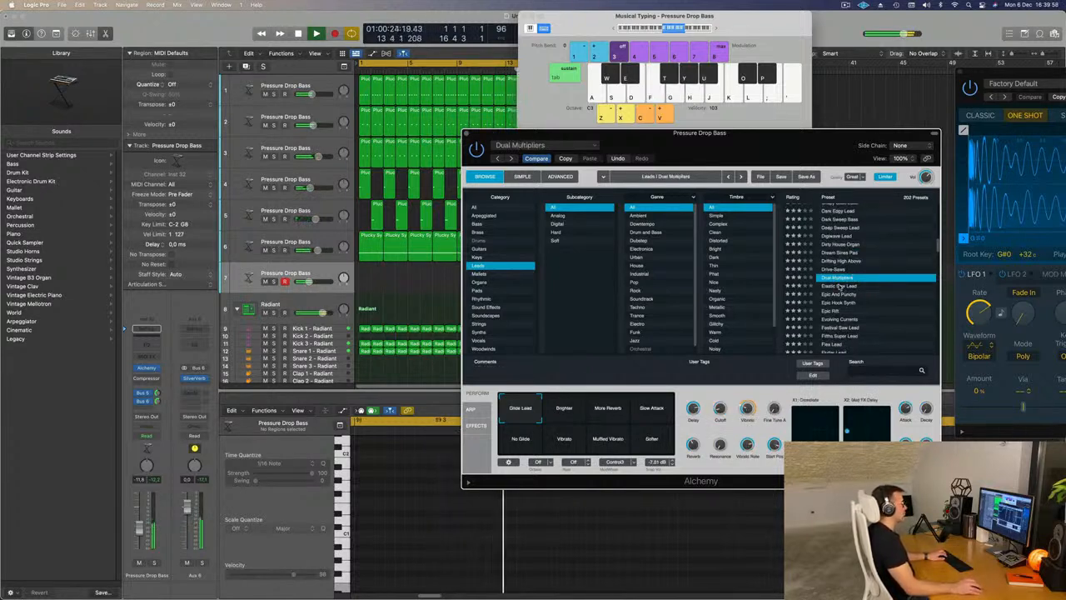
click(840, 287)
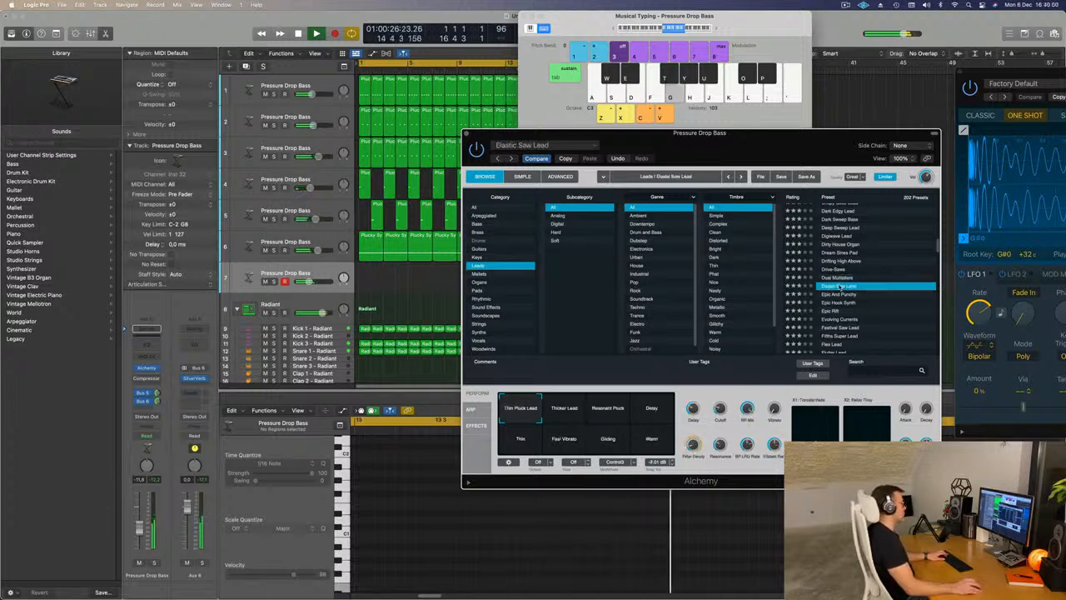
click(839, 302)
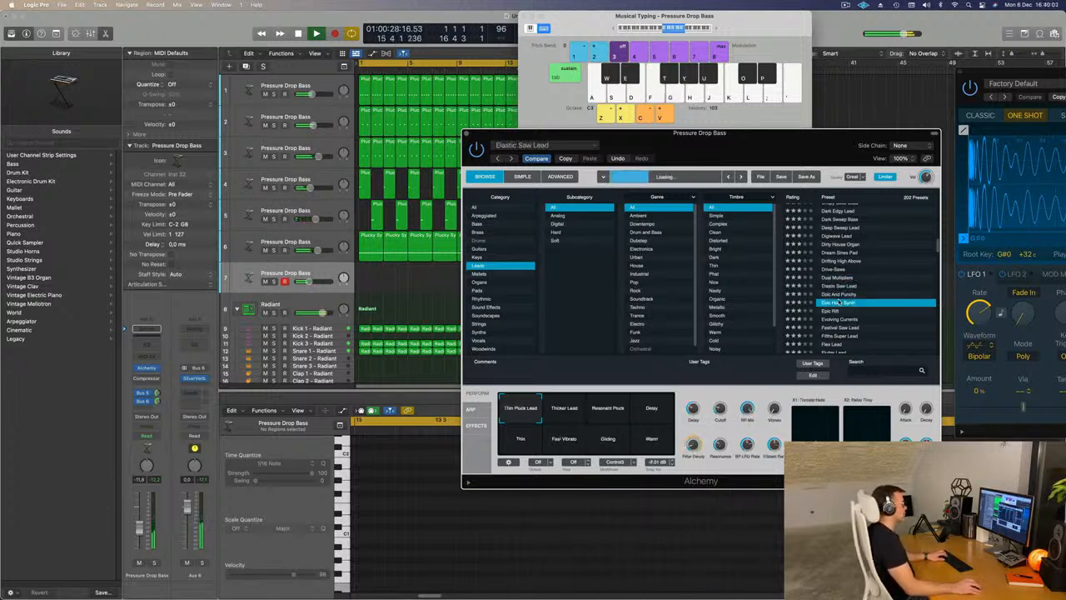
- Try the Epic Rift, Fifths Super Lead and Flutter Lead presets, then load Funk Boogie Synth Lead on the seventh track
scroll(860, 293, down, 3)
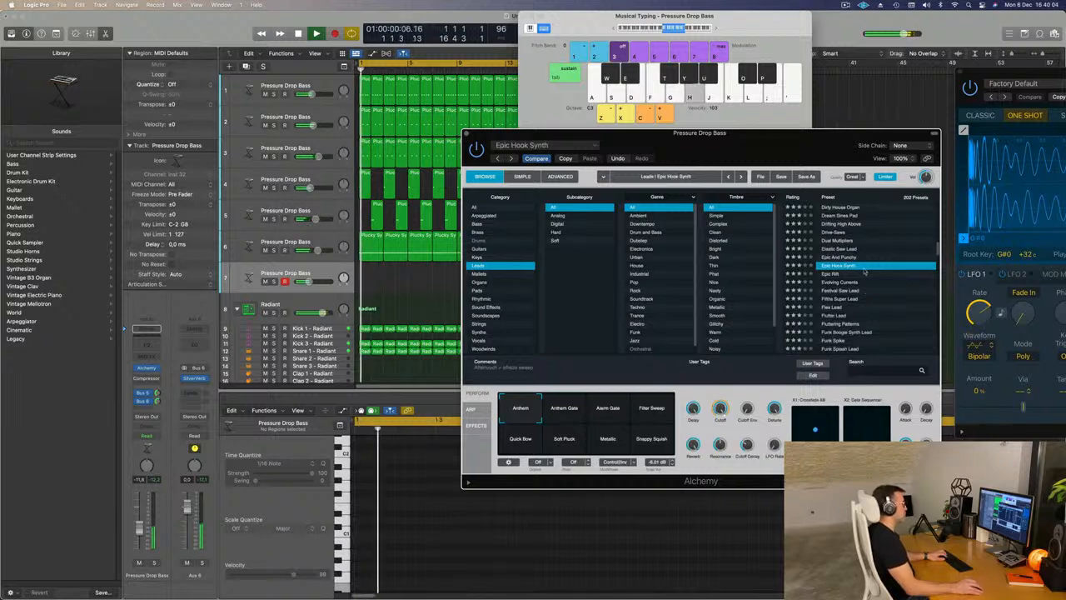
click(836, 274)
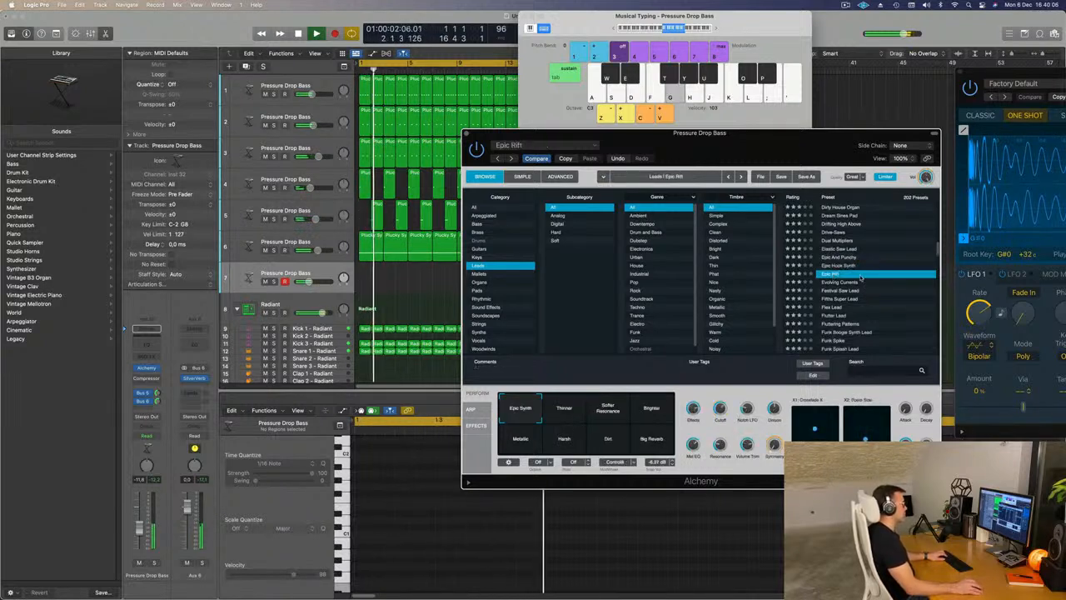
scroll(846, 276, down, 2)
click(850, 276)
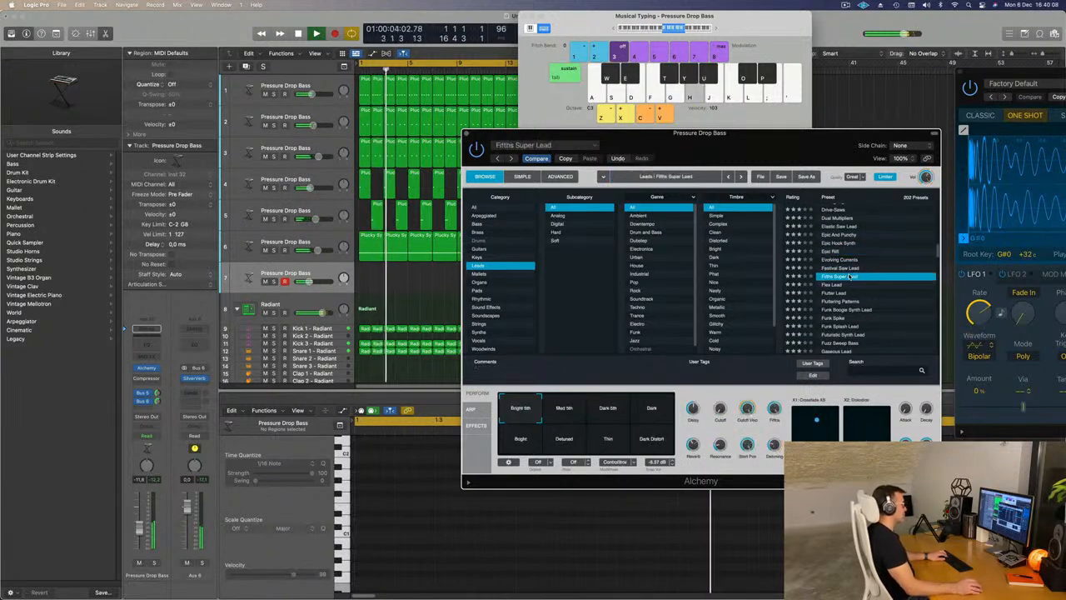
scroll(853, 276, down, 2)
scroll(853, 275, down, 1)
click(840, 261)
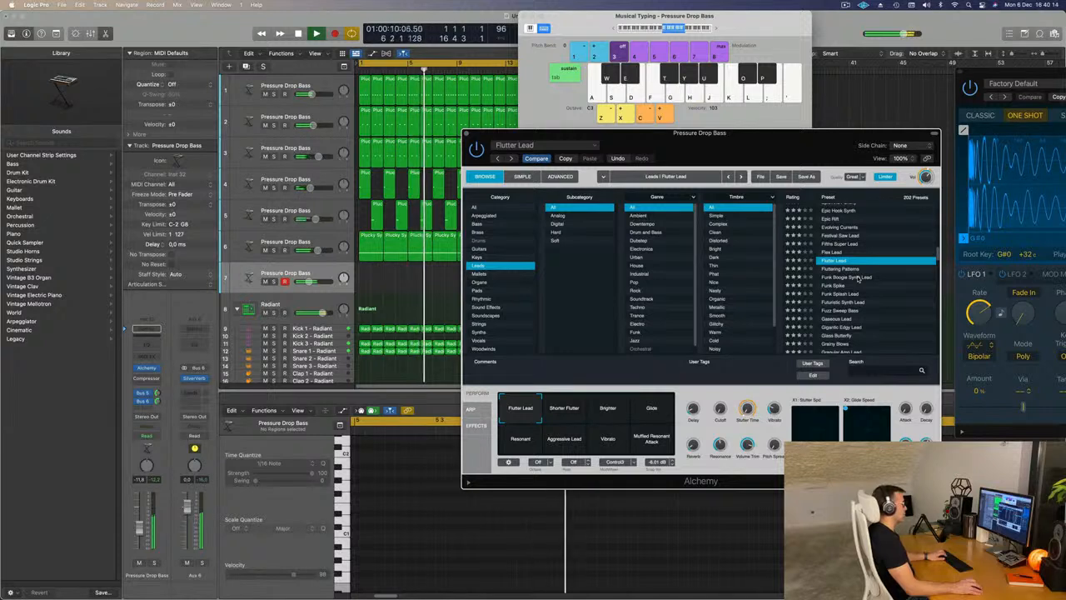
click(857, 278)
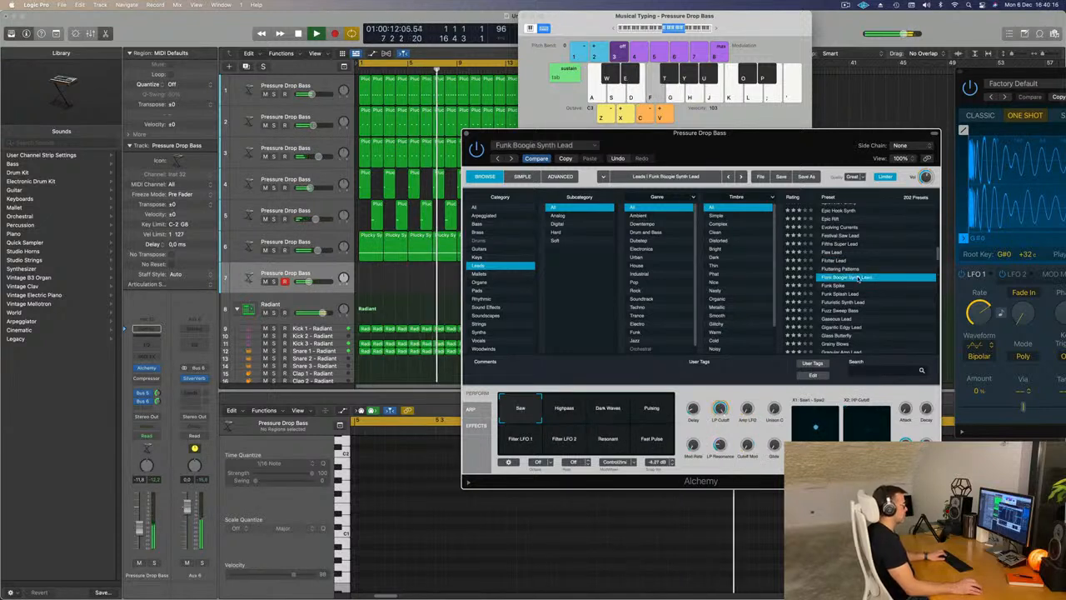
- Compare Funk Boogie Synth Lead's Highpass, Dark Waves, Pulsing, Filter LFO 1 and Resonant variations, keep Resonant, and lower the seventh track's volume to -17.2 dB
click(563, 408)
click(608, 408)
click(650, 409)
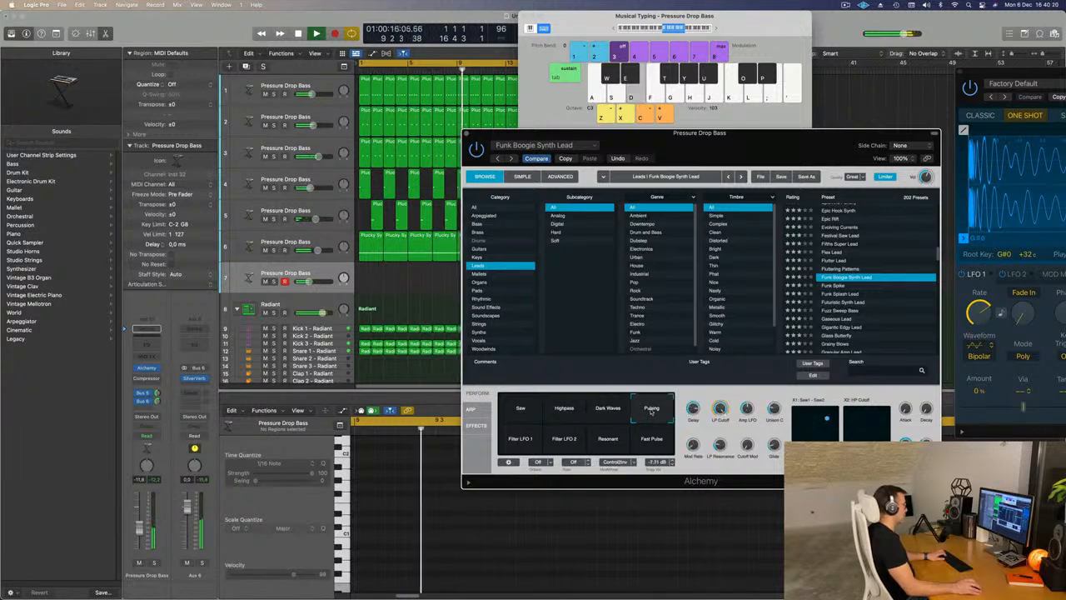
click(525, 442)
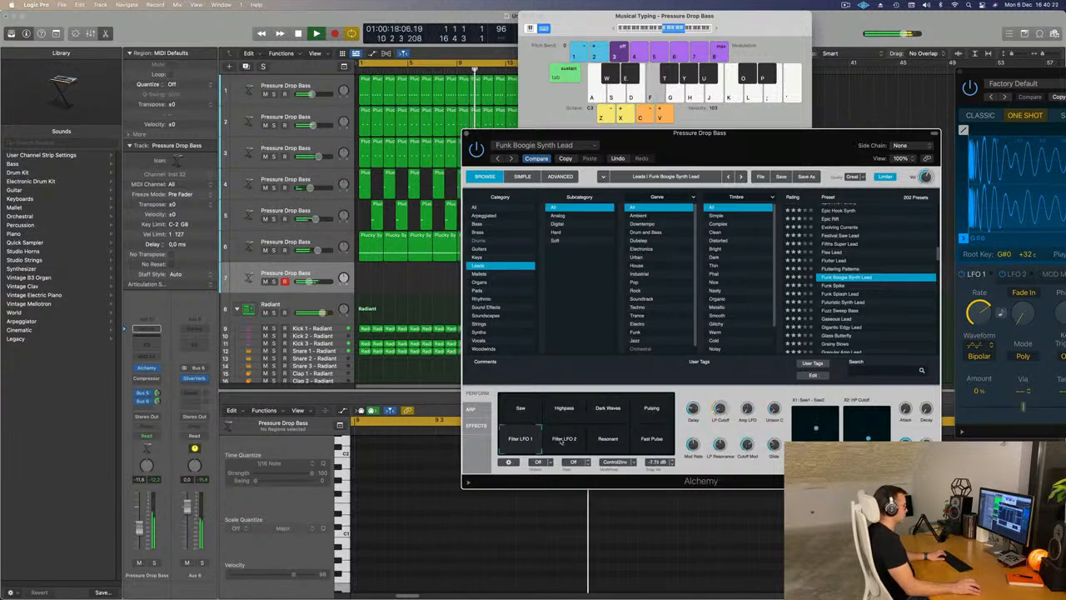
click(616, 439)
click(523, 442)
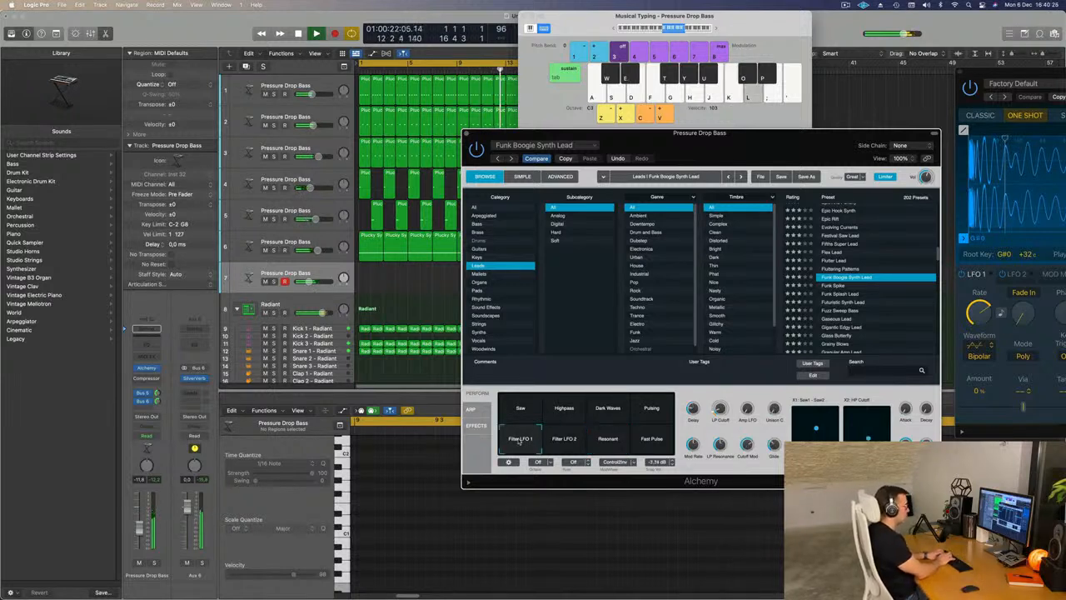
click(610, 443)
click(537, 442)
click(605, 443)
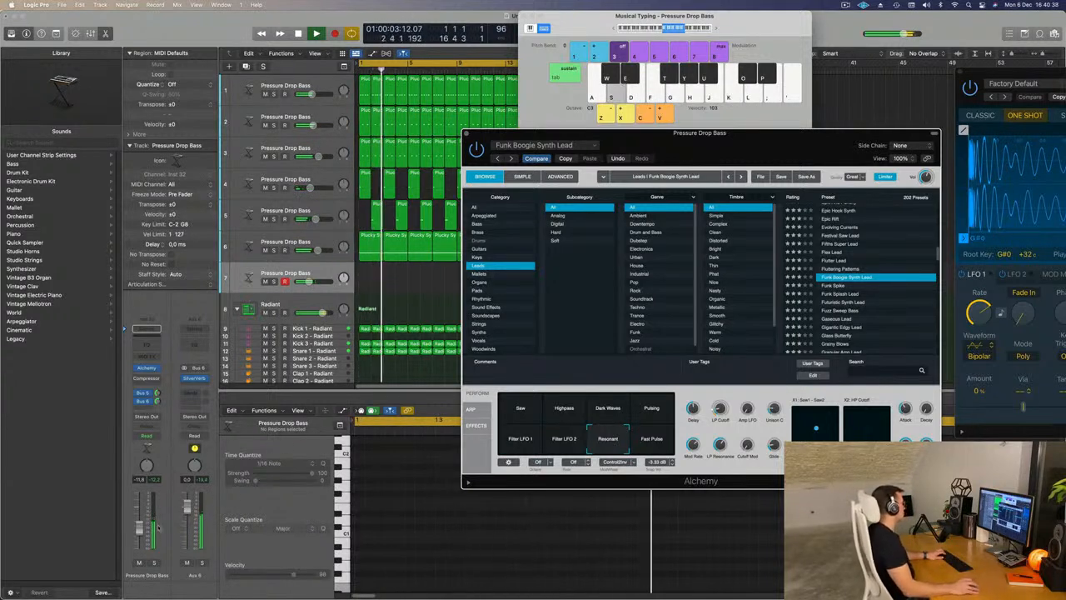
drag(139, 528, 140, 536)
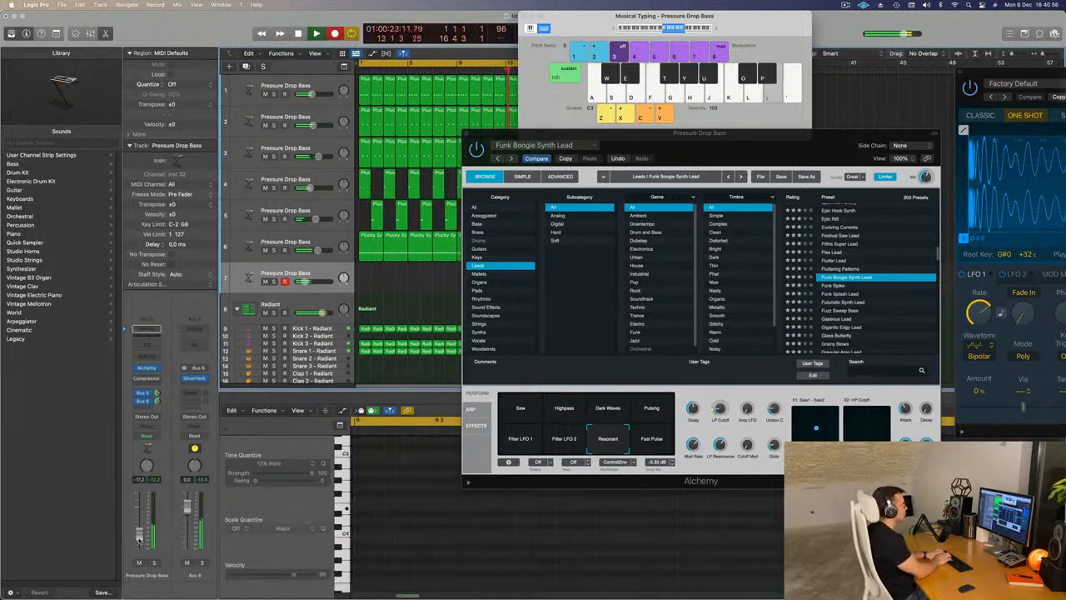
- Record a repeated four-note lead phrase on the seventh track over the cycling loop, and stop playback
key(k)
key(j)
key(f)
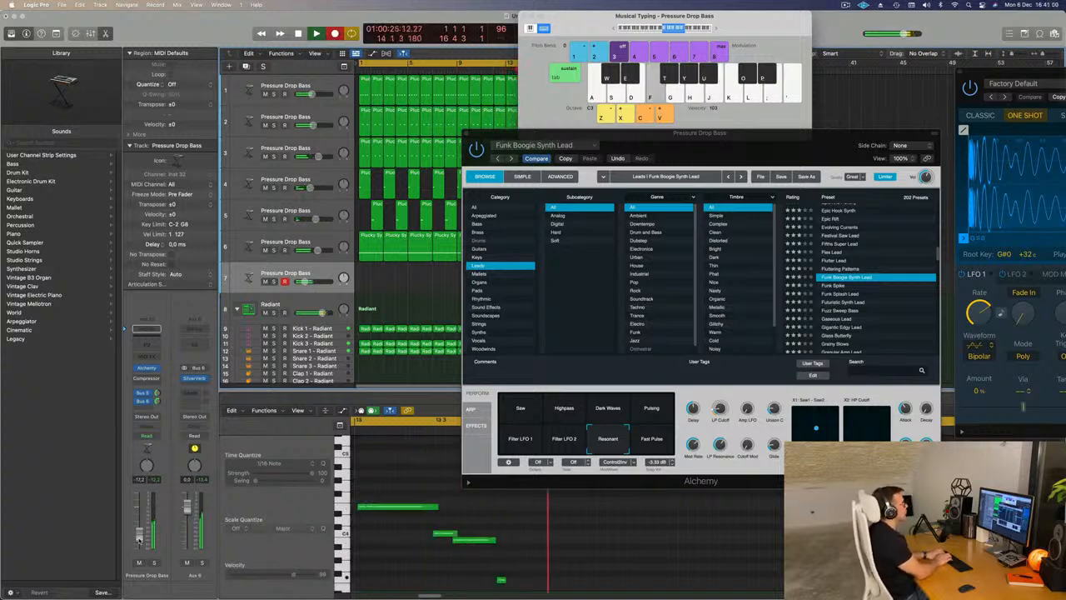
key(semicolon)
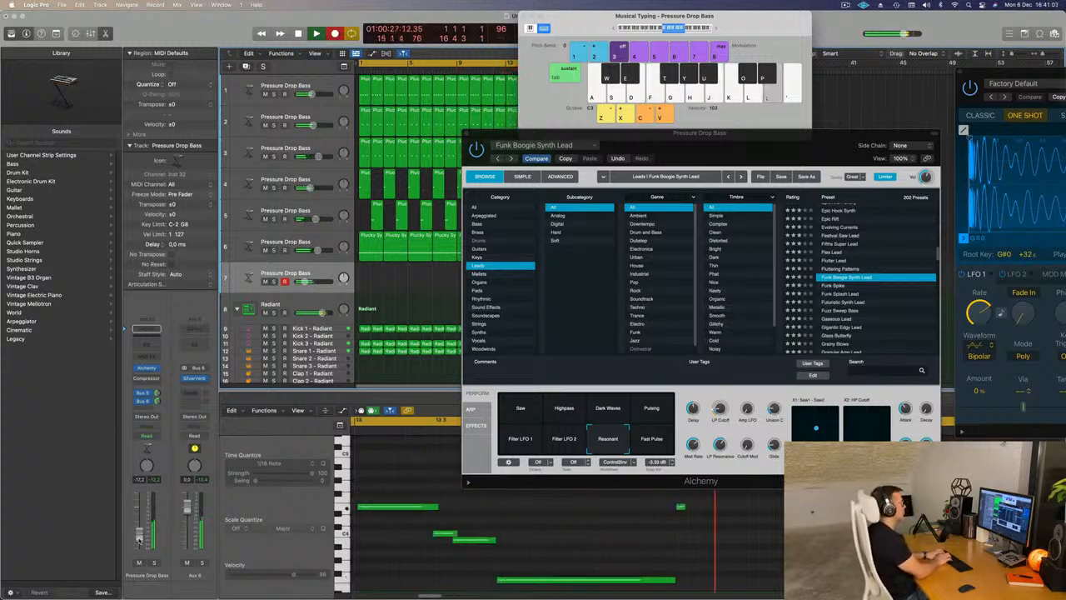
key(k)
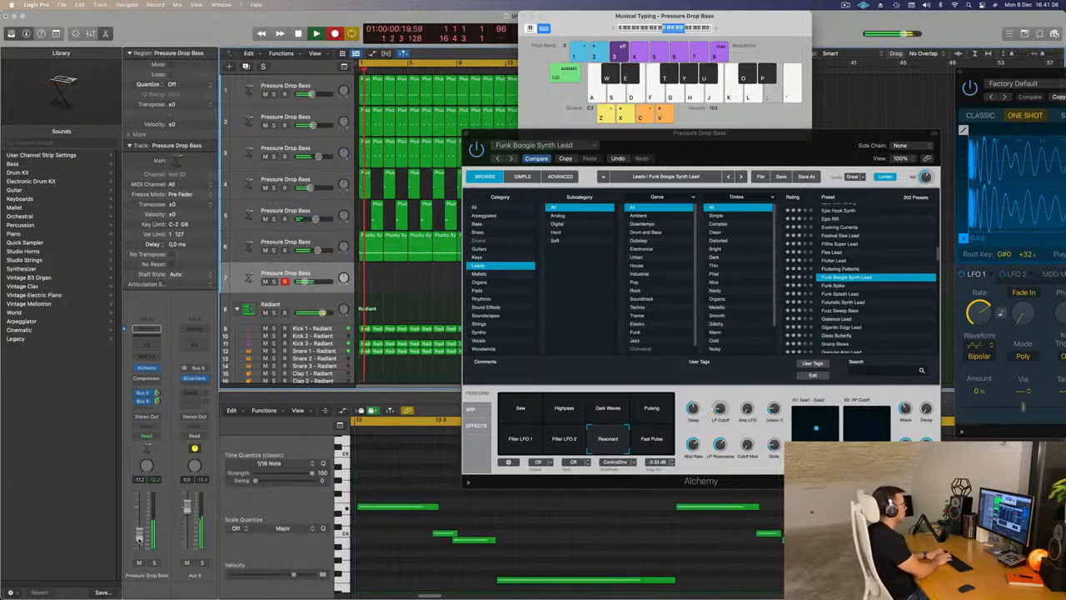
key(k)
key(j)
key(f)
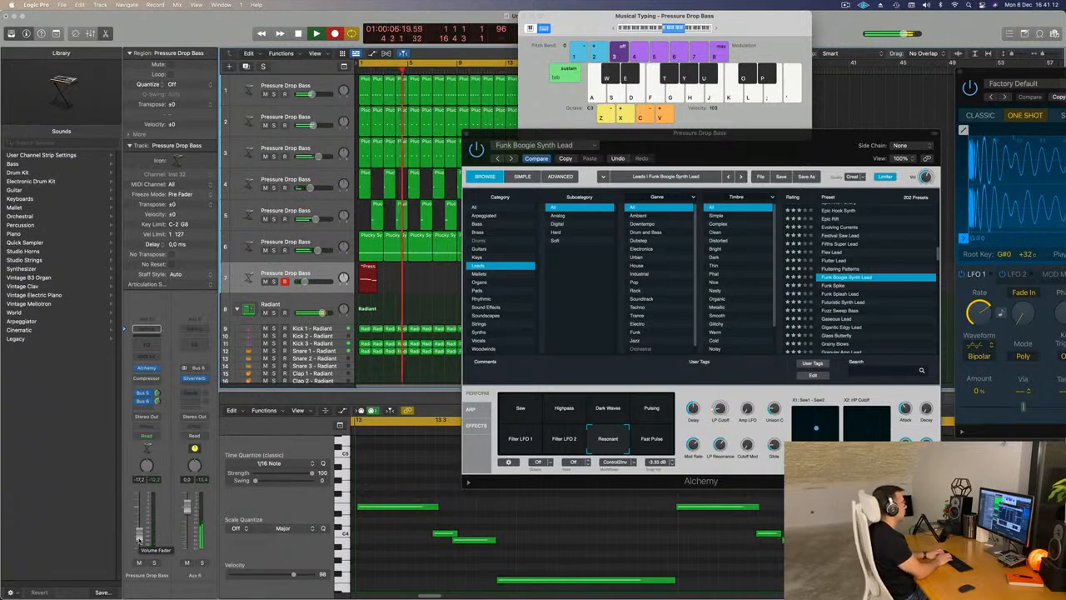
key(semicolon)
key(k)
key(j)
key(f)
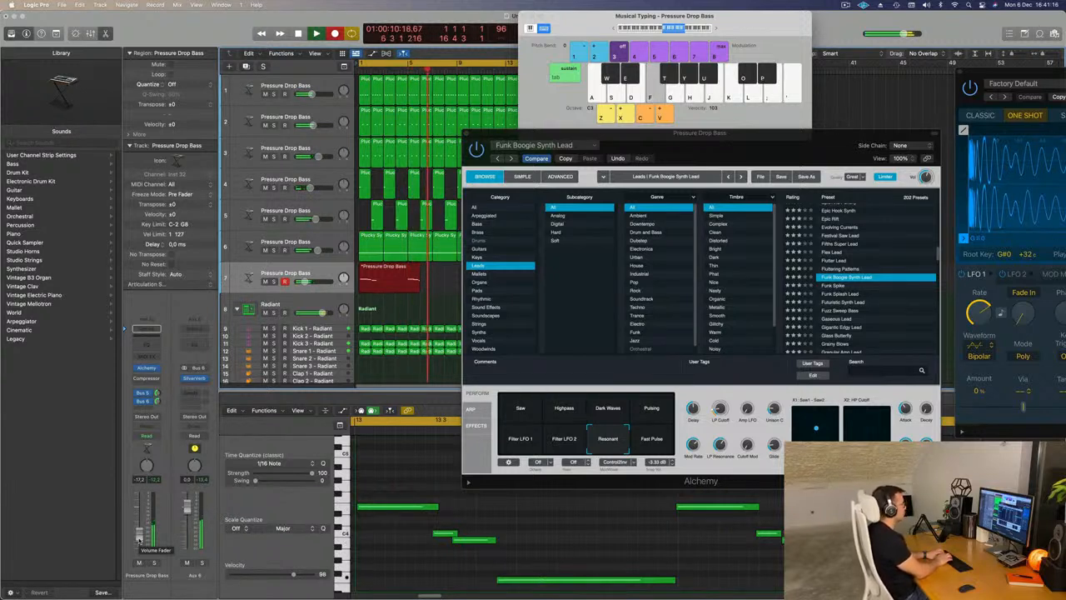
key(space)
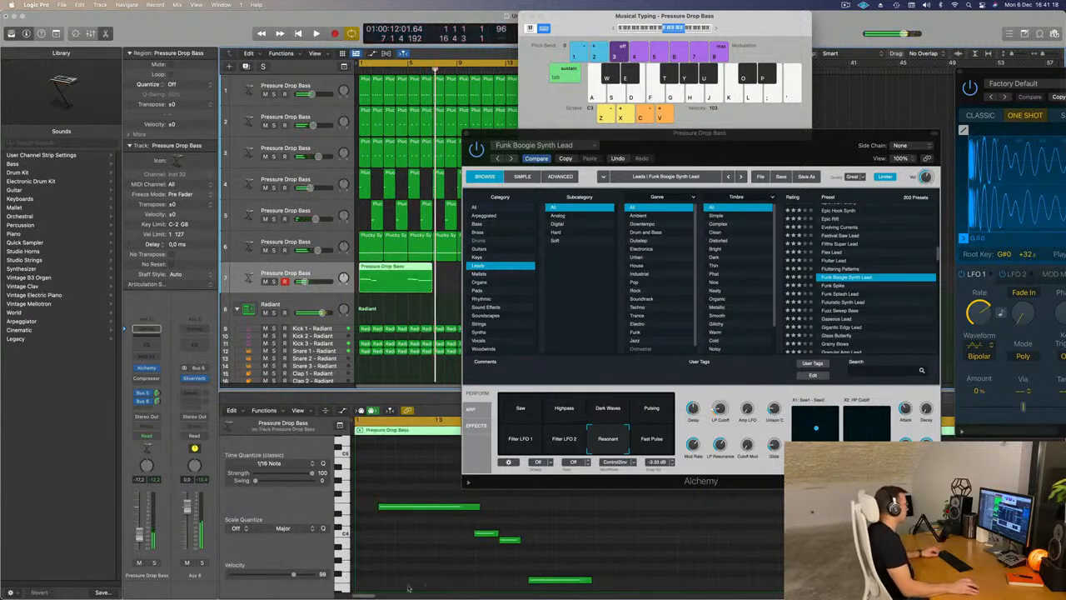
- Divide the recorded lead region, keep a single two-bar phrase, and move it to the start of bar 1
super+double_click(407, 273)
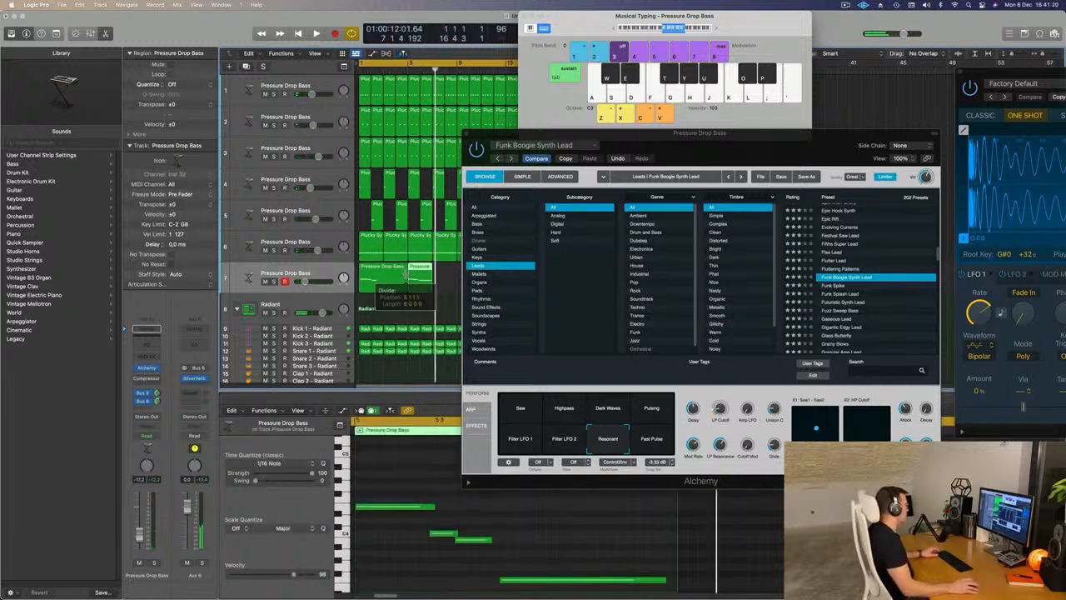
click(400, 270)
key(Delete)
drag(419, 267, 370, 268)
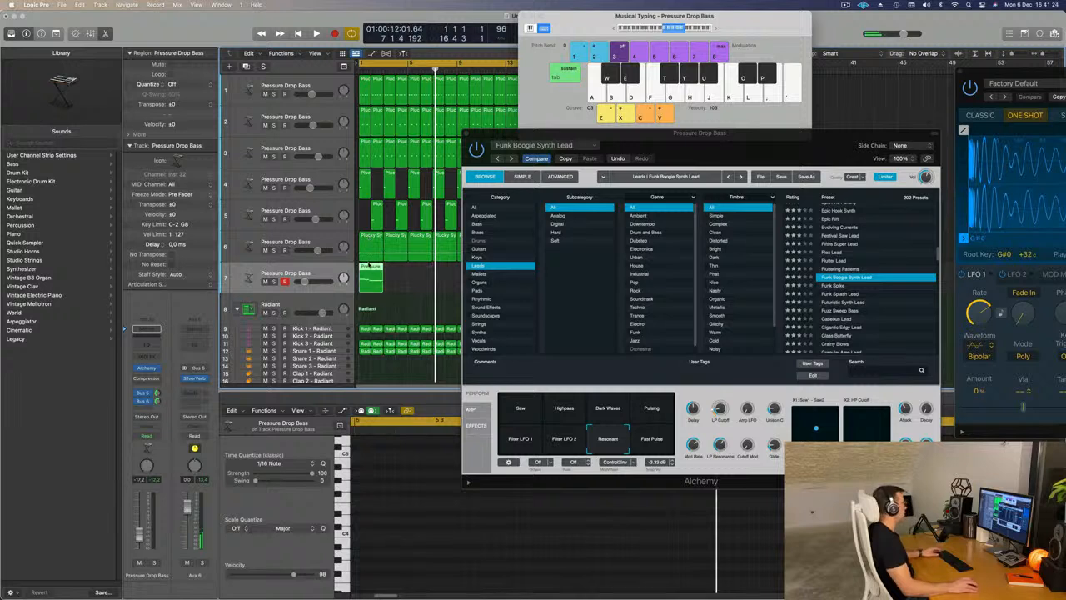
- Quantize all notes of the two-bar lead phrase to 1/16 Note and play the result
scroll(414, 491, left, 8)
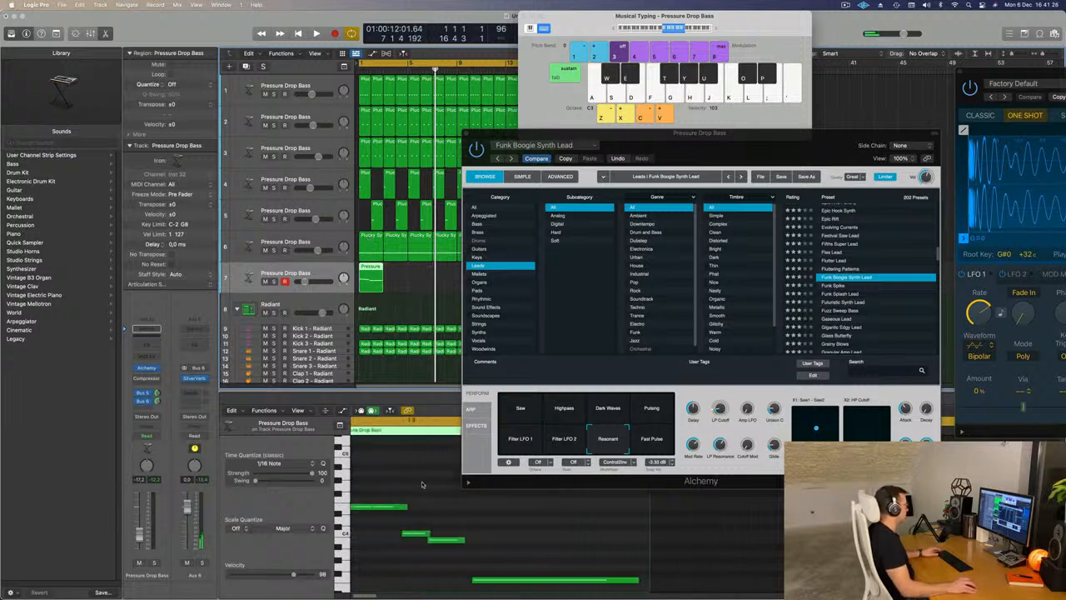
click(396, 572)
key(super+a)
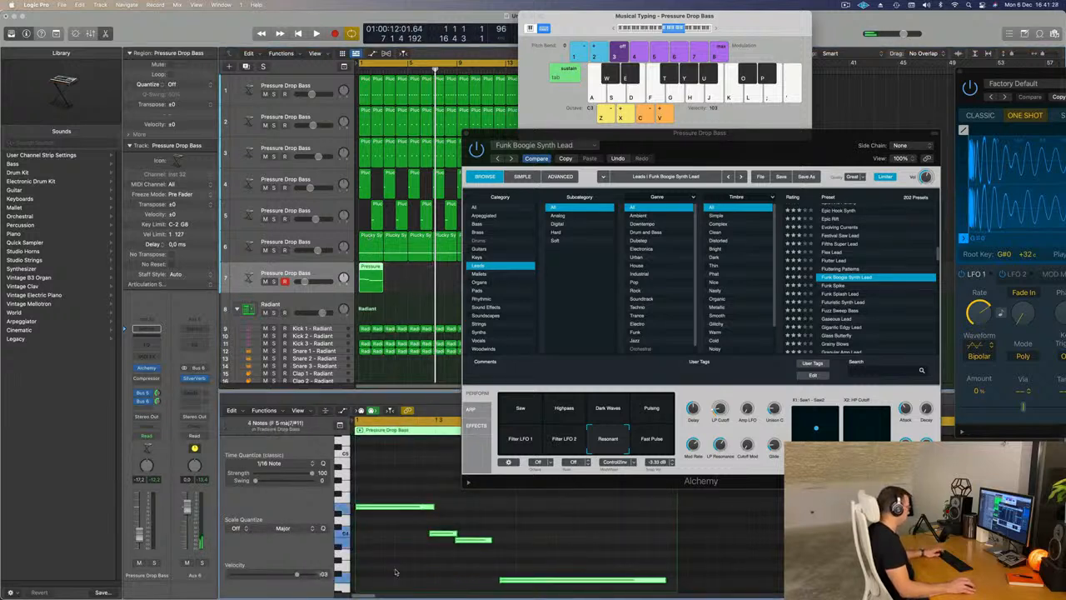
click(408, 557)
key(space)
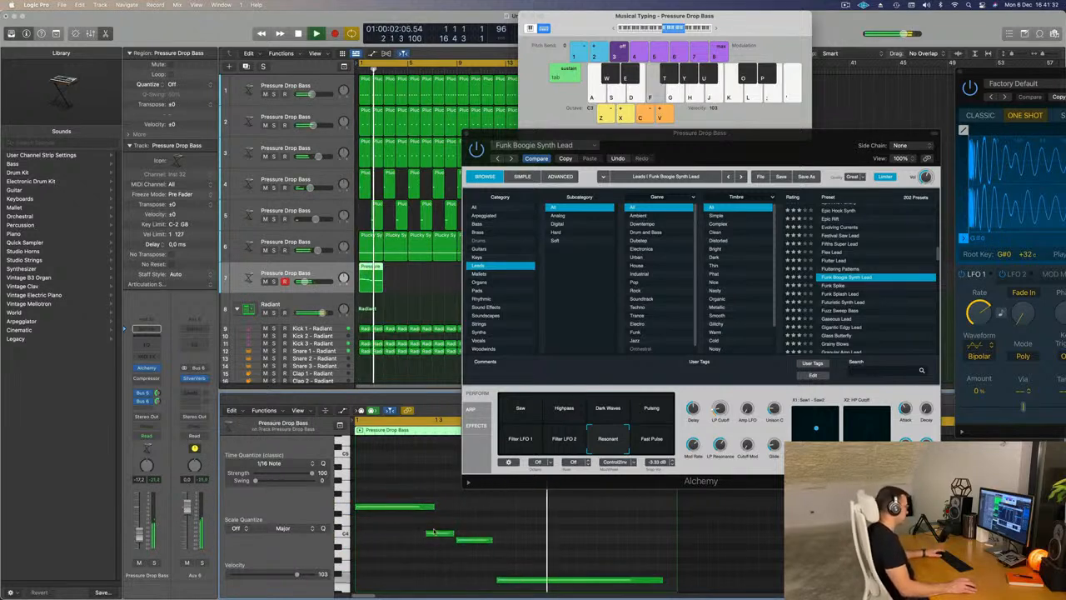
key(space)
- Uncover the arrangement and delete the leftover lead region at the end of the seventh track
drag(667, 136, 815, 113)
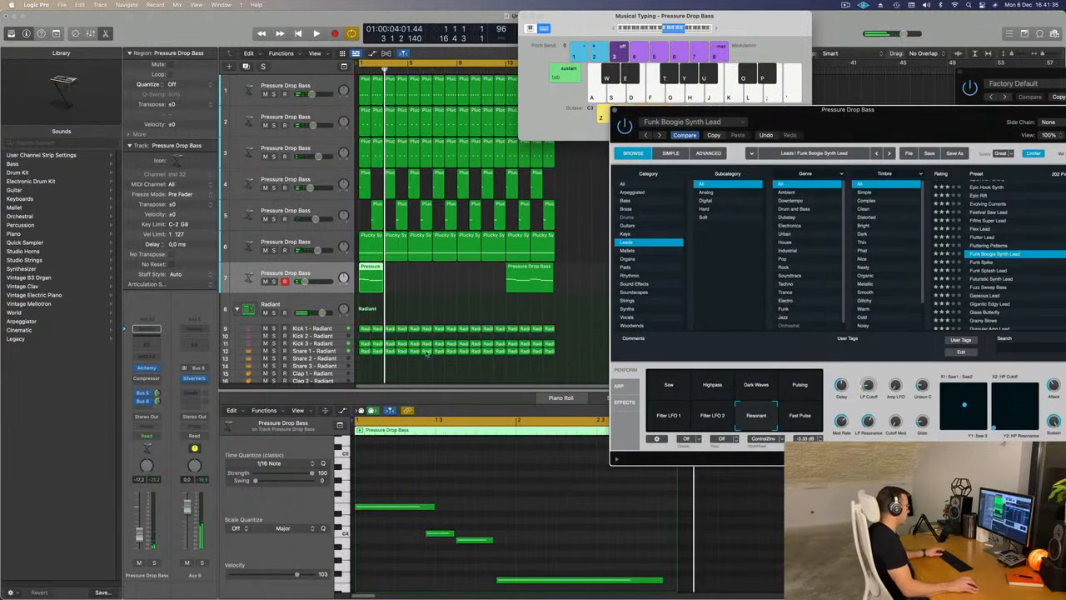
click(530, 282)
key(Delete)
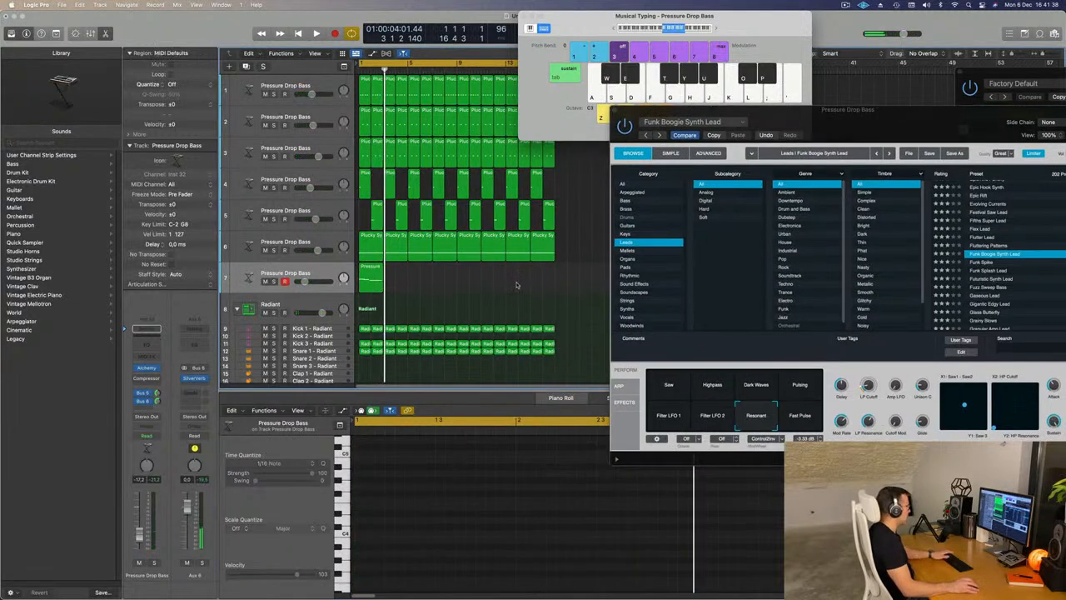
- Repeat the two-bar lead region across the 16-bar loop on the seventh track during playback
key(space)
click(372, 277)
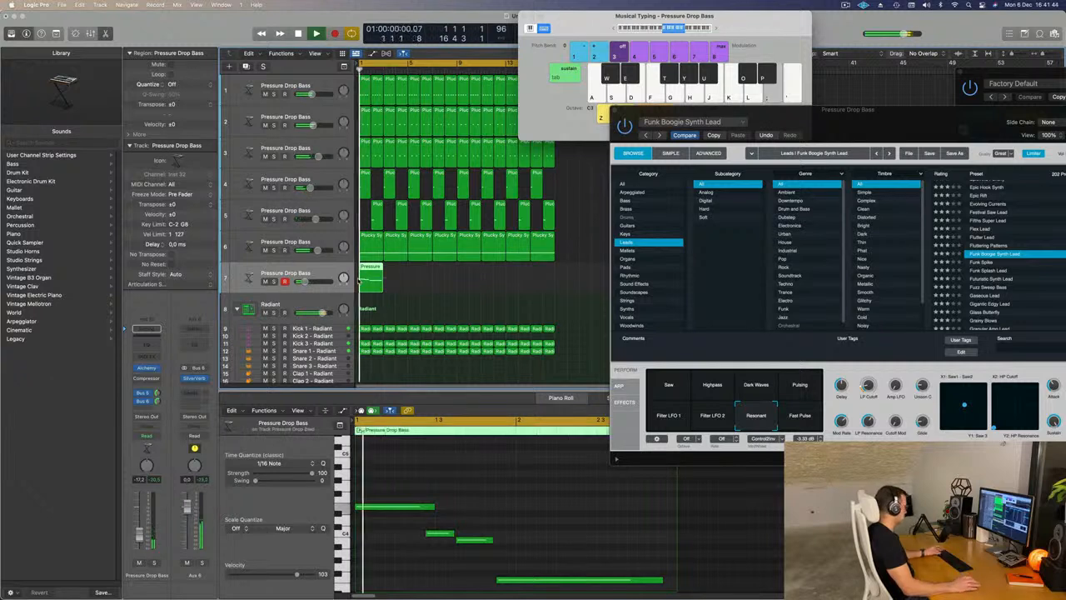
key(super+r)
key(super+r)
key(super+r)
key(super+r)
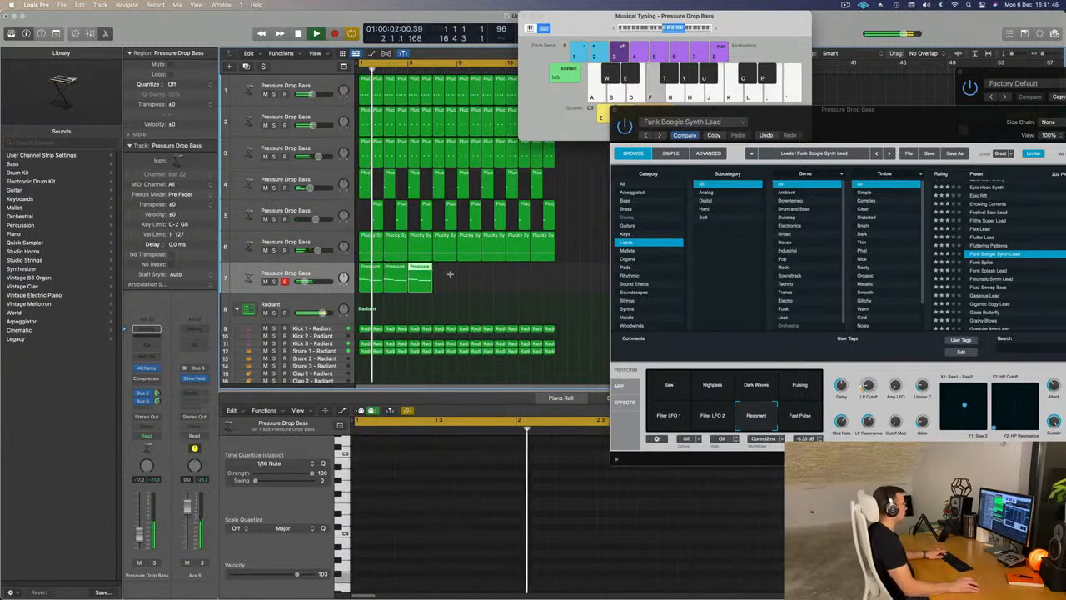
key(super+r)
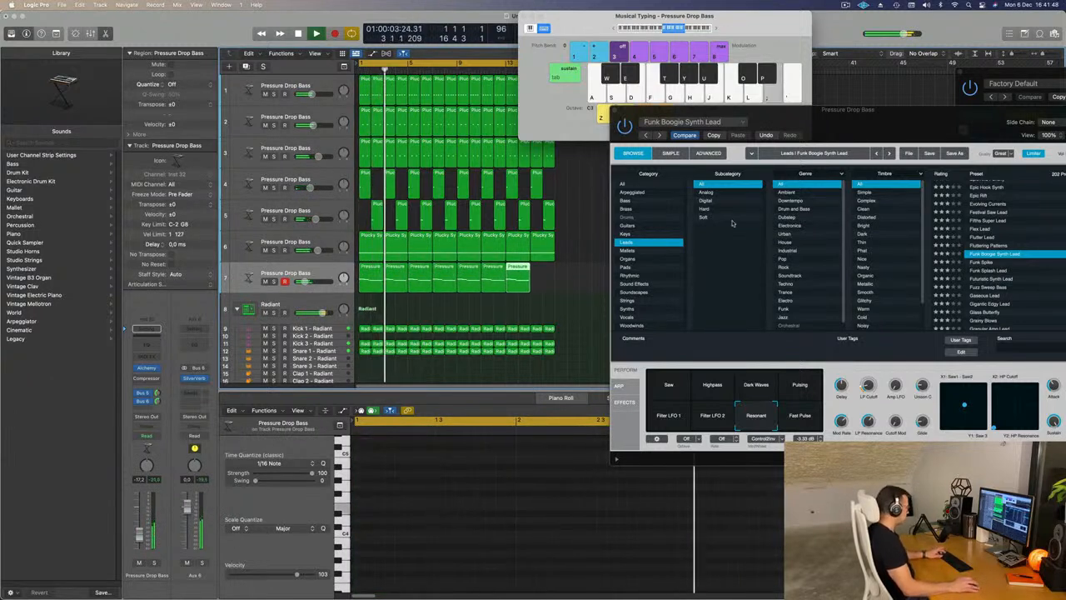
- Compare the lead's Filter LFO 1, Filter LFO 2 and Saw variations against the loop, and keep Filter LFO 2
drag(936, 135, 739, 101)
click(467, 382)
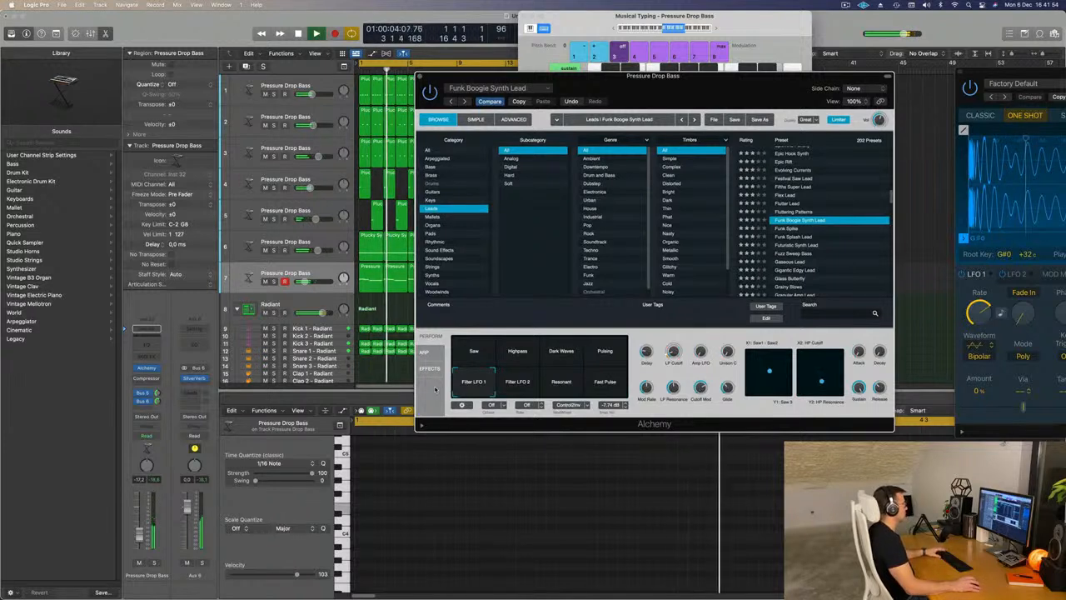
click(517, 382)
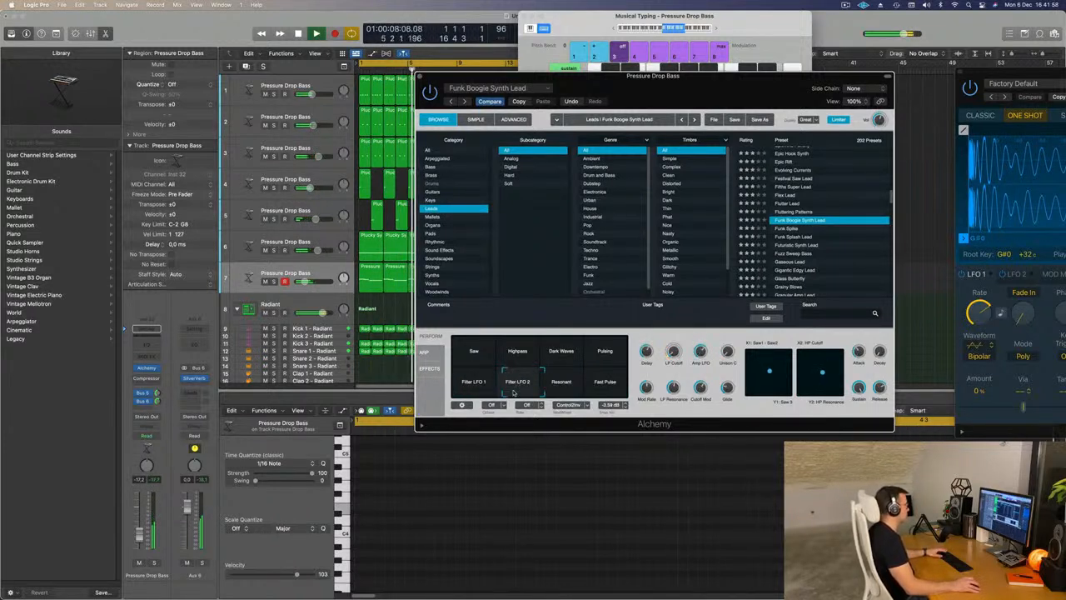
click(537, 395)
drag(546, 396, 518, 356)
click(454, 350)
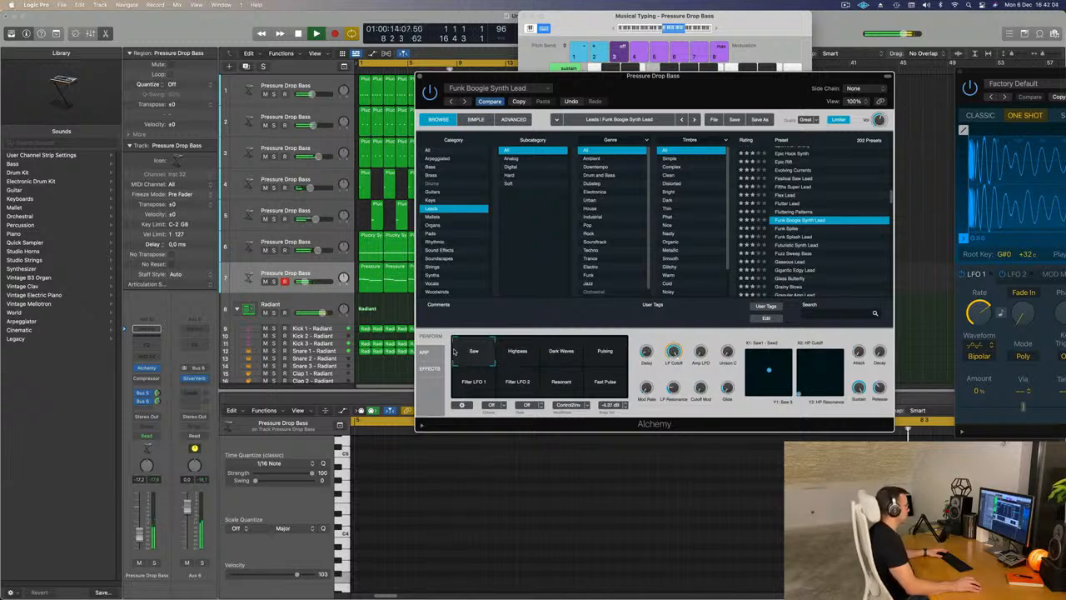
drag(499, 351, 508, 394)
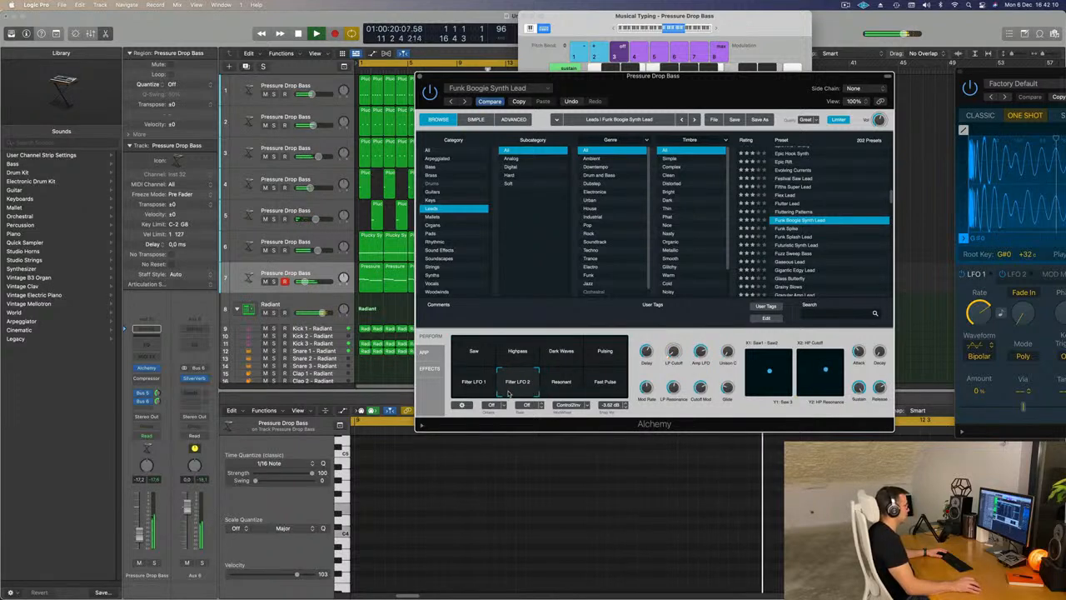
drag(459, 401, 505, 395)
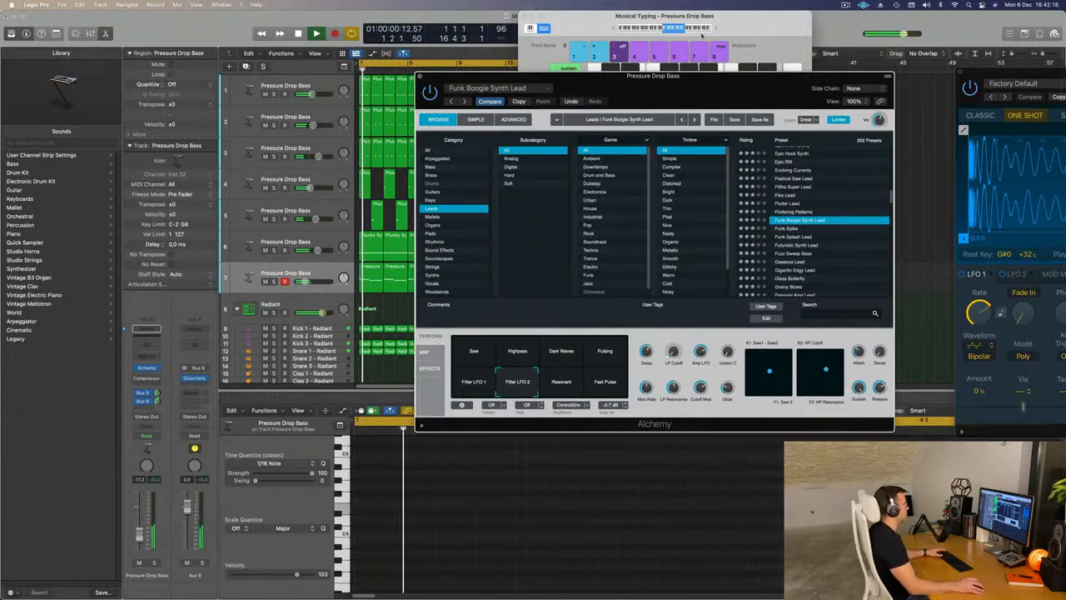
- Adjust the lead's LP Cutoff in Alchemy and lower the seventh track's volume slightly
drag(685, 79, 758, 55)
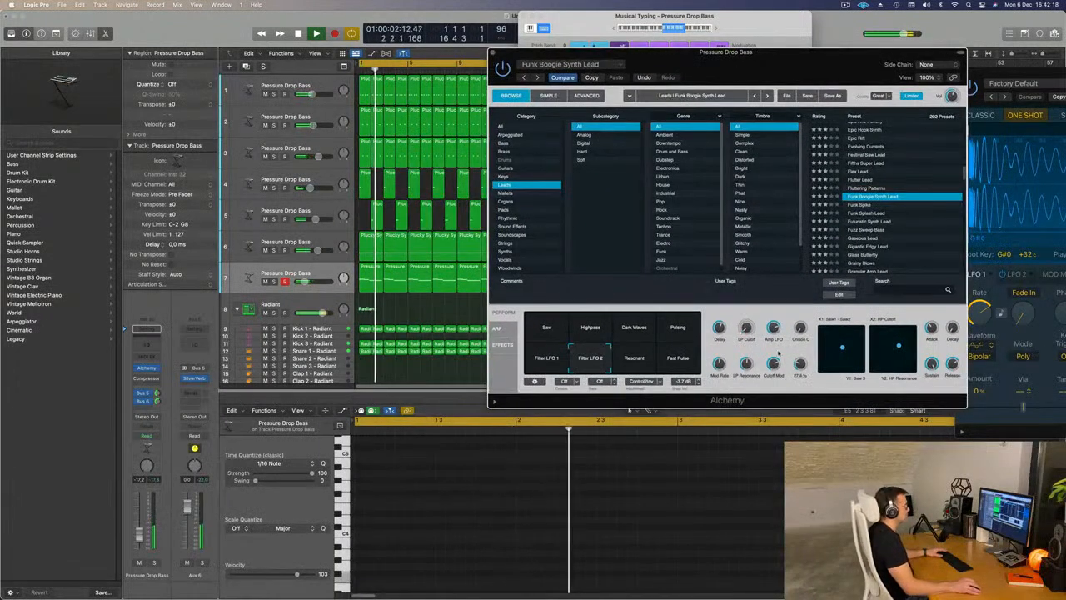
drag(748, 307, 743, 329)
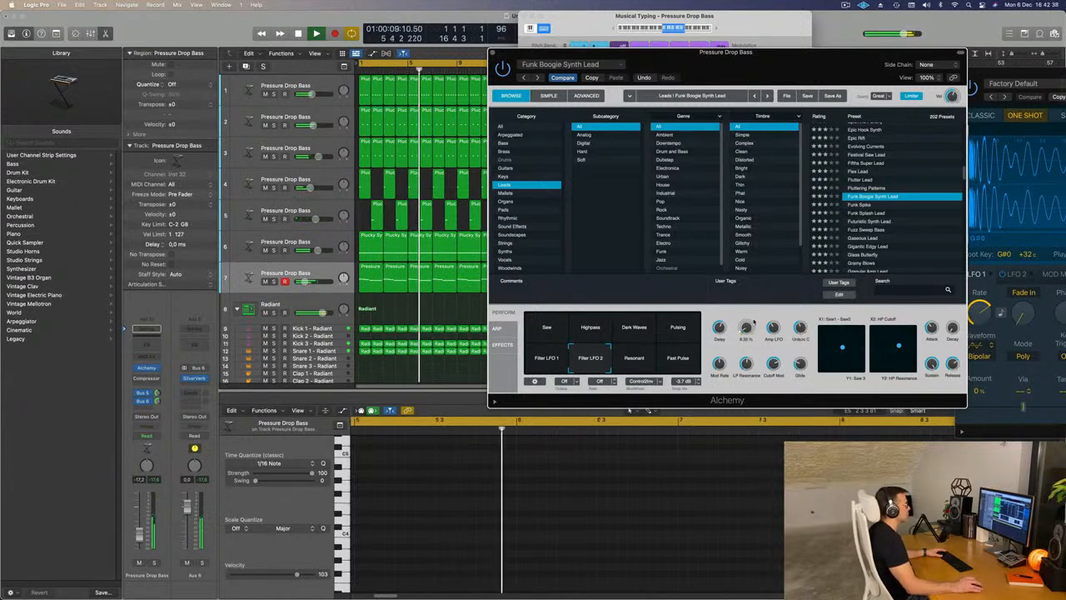
drag(830, 68, 787, 91)
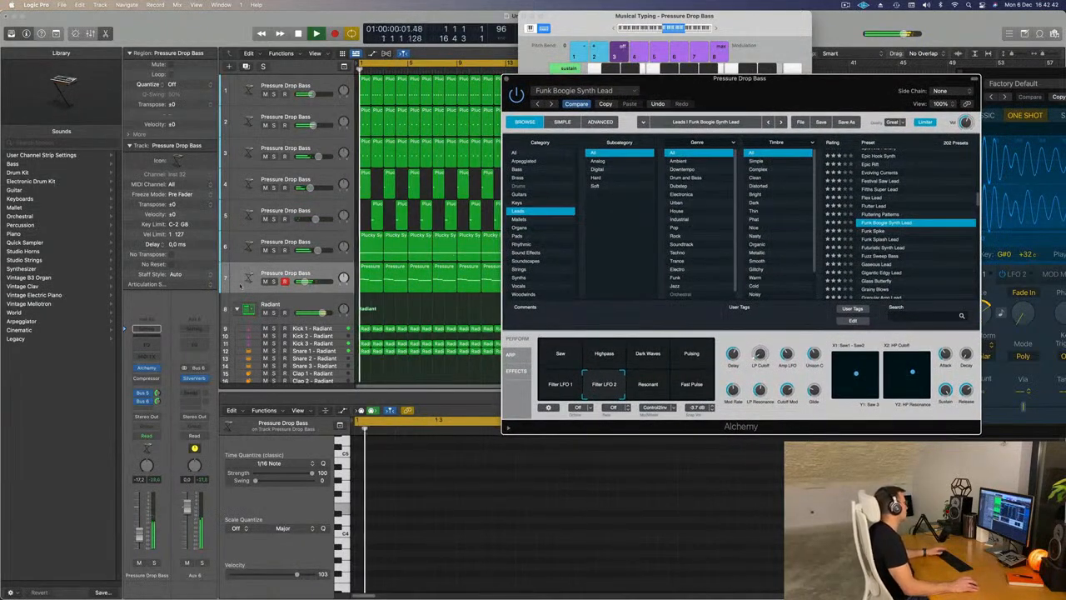
drag(137, 537, 137, 538)
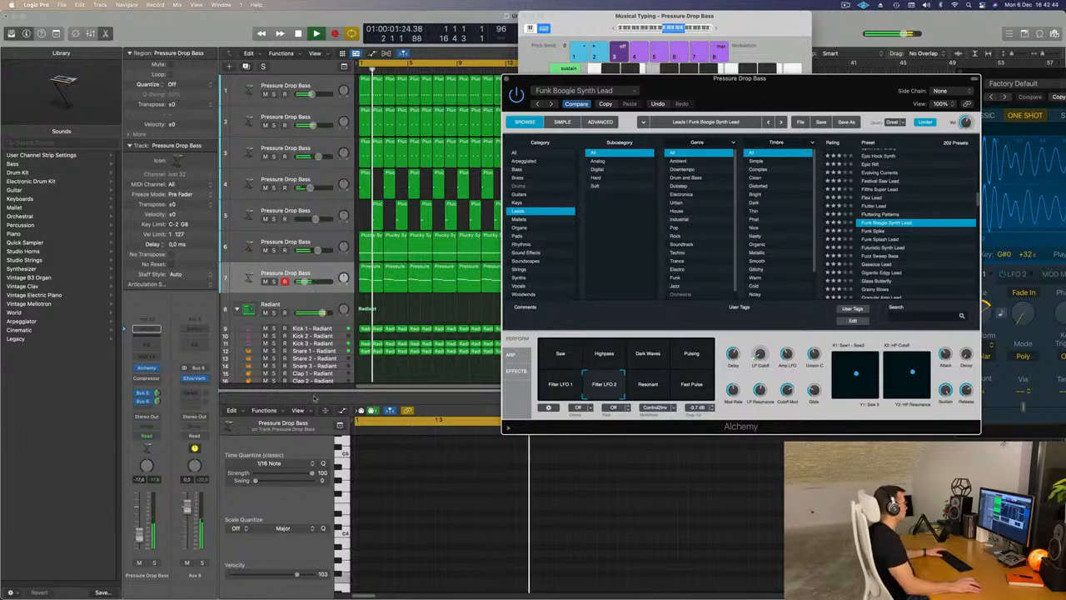
- Try the notes of all eight lead regions one octave lower over the loop, and undo the transposition
click(386, 300)
key(space)
drag(683, 90, 1039, 93)
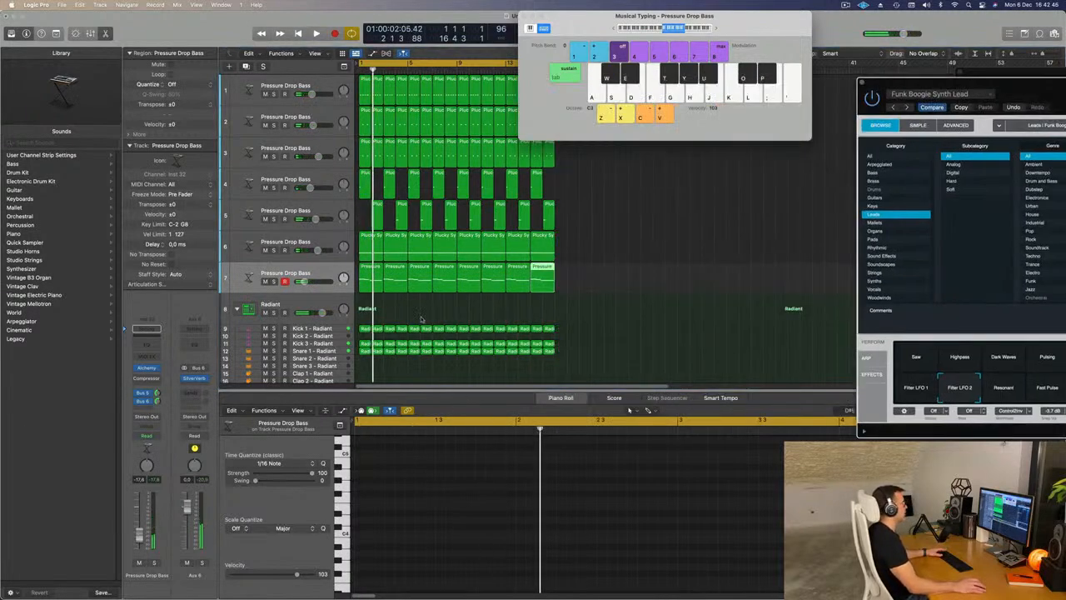
drag(372, 301, 602, 278)
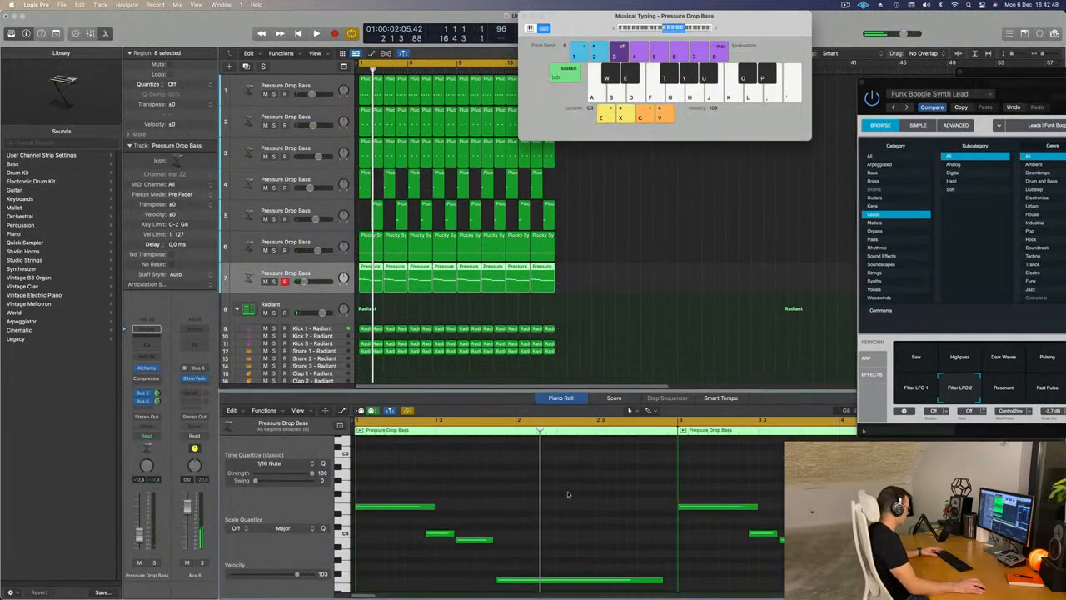
scroll(568, 492, up, 3)
key(space)
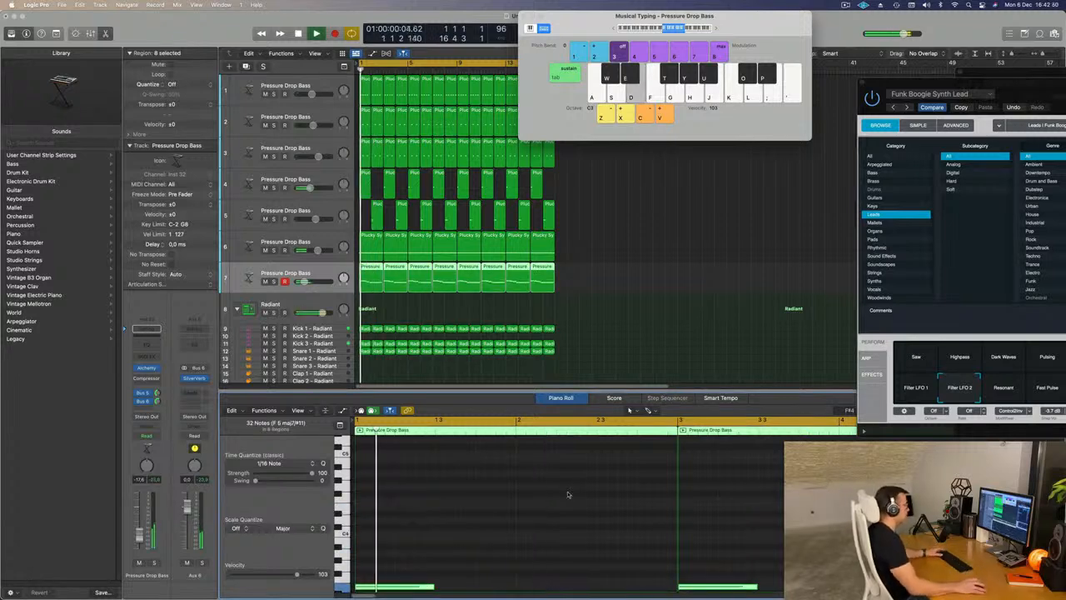
drag(1028, 91, 716, 87)
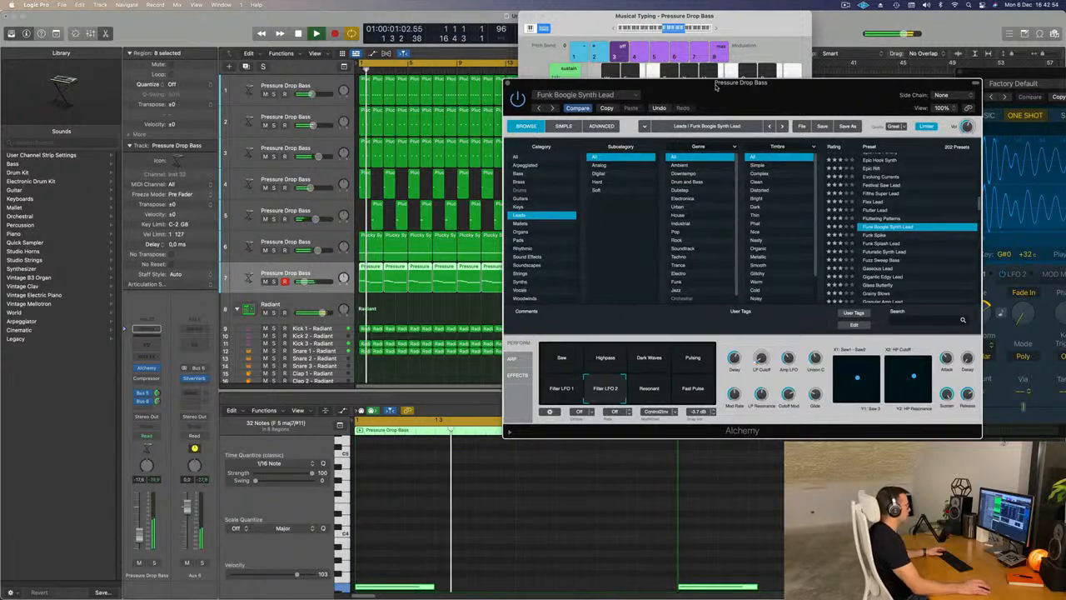
key(super+z)
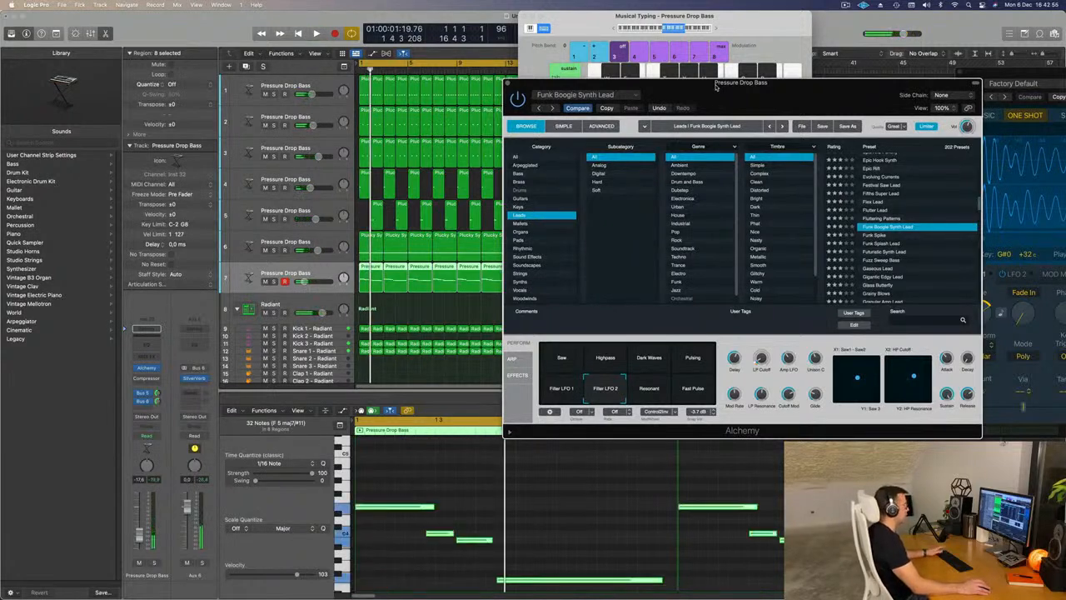
- Close the Alchemy plug-in window and the Musical Typing keyboard to clear the arrangement while the loop plays
drag(715, 86, 729, 119)
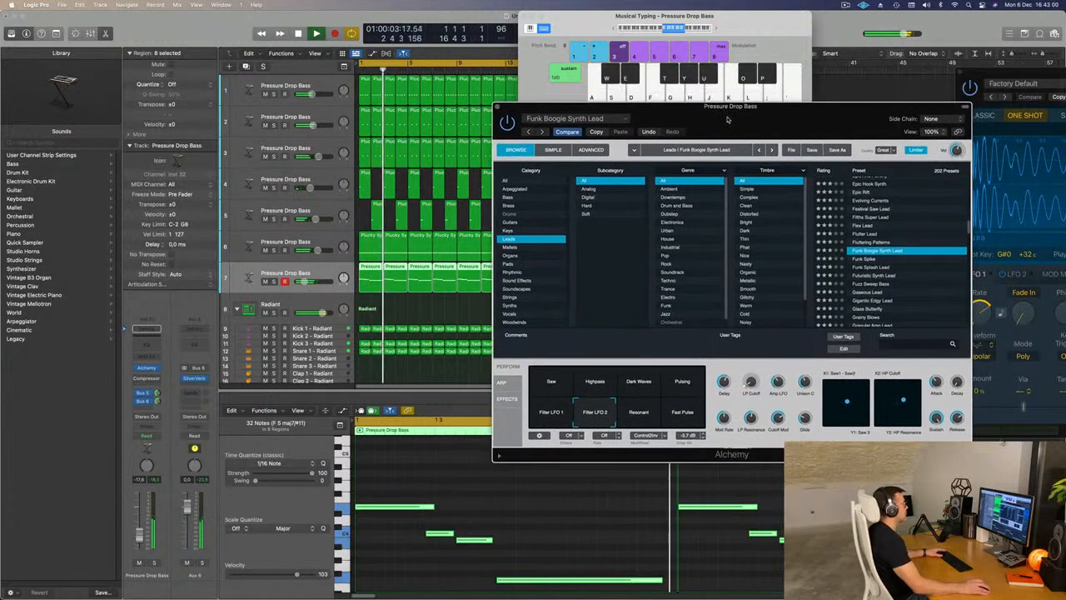
click(498, 107)
drag(522, 24, 527, 24)
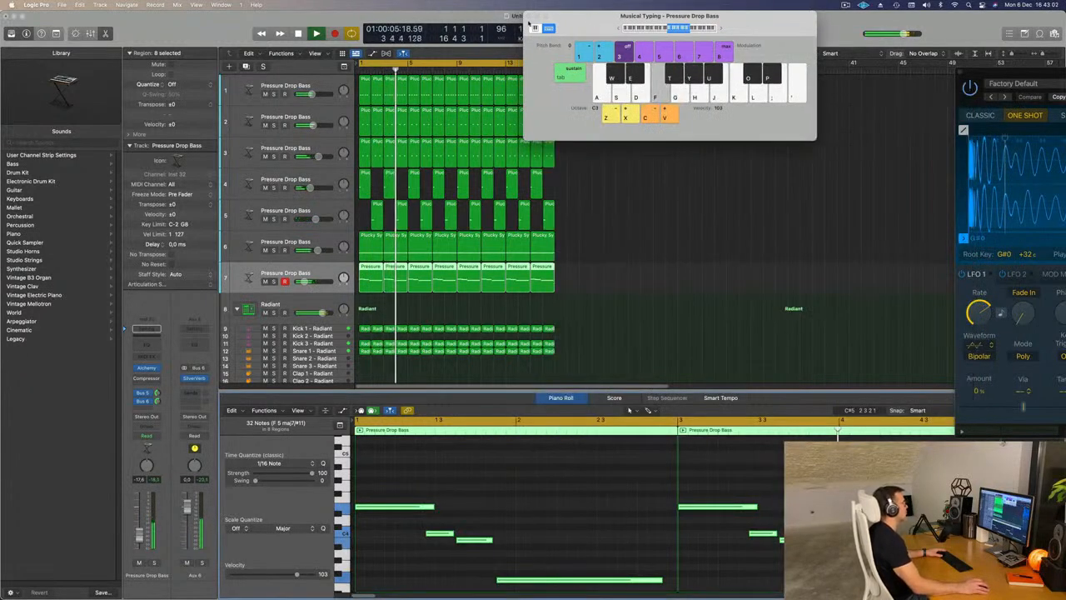
click(528, 16)
- Try repeating all regions on every track after the 16-bar loop, and undo the repetition
click(630, 280)
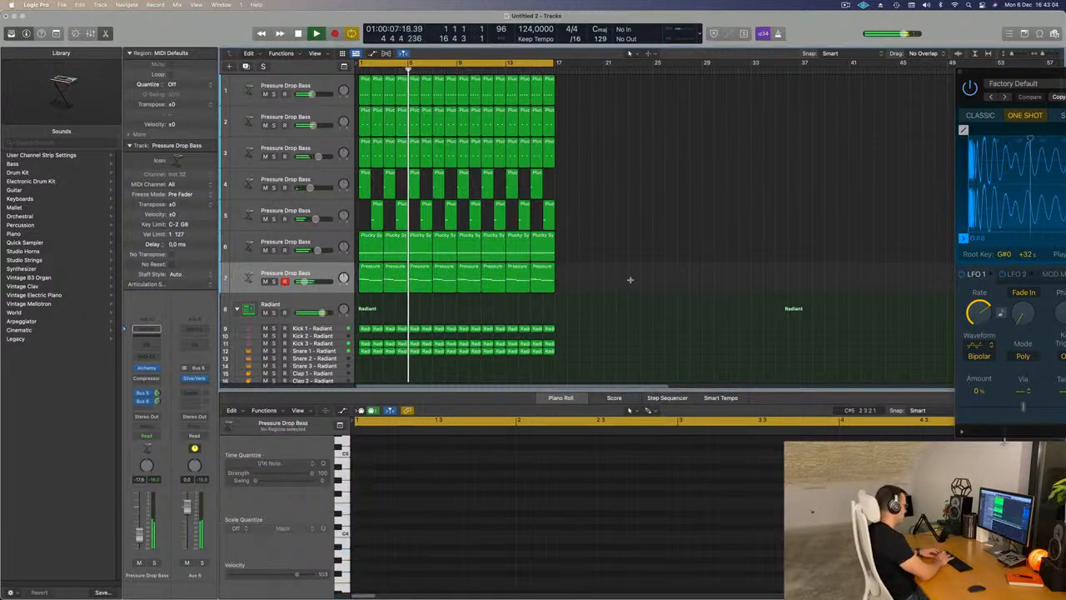
key(super+a)
key(super+r)
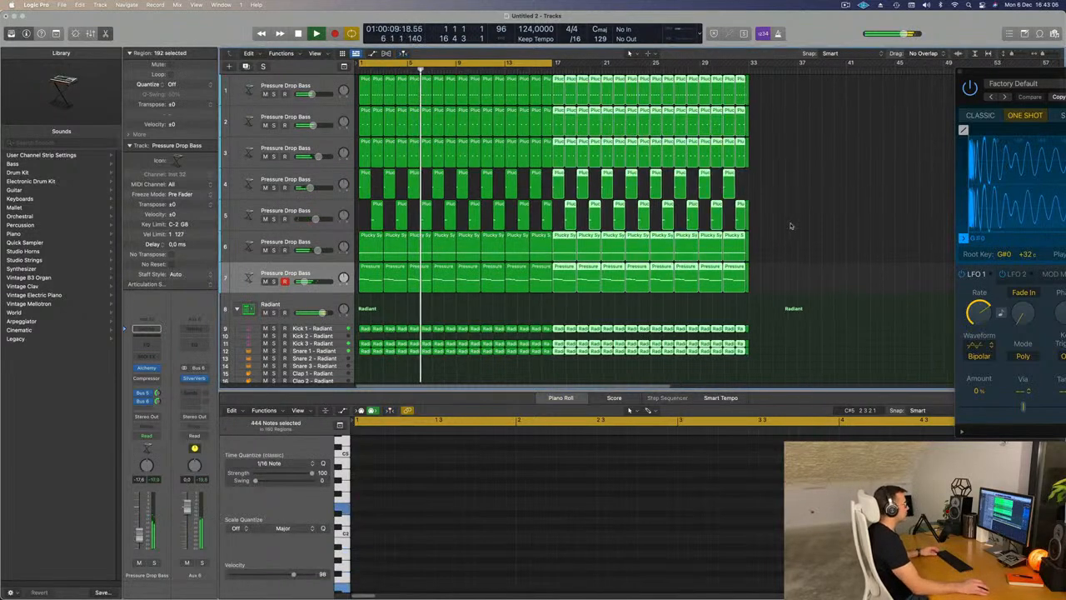
key(Return)
key(super+z)
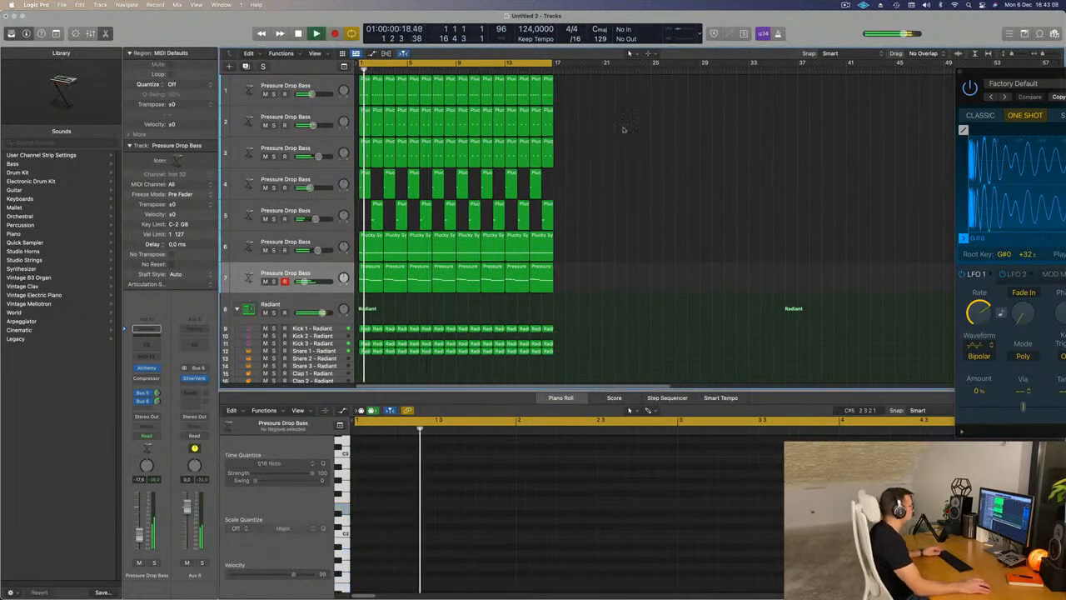
- Extend the cycle range to end exactly at bar 17 and restart playback from the beginning
scroll(573, 118, up, 2)
drag(602, 64, 603, 63)
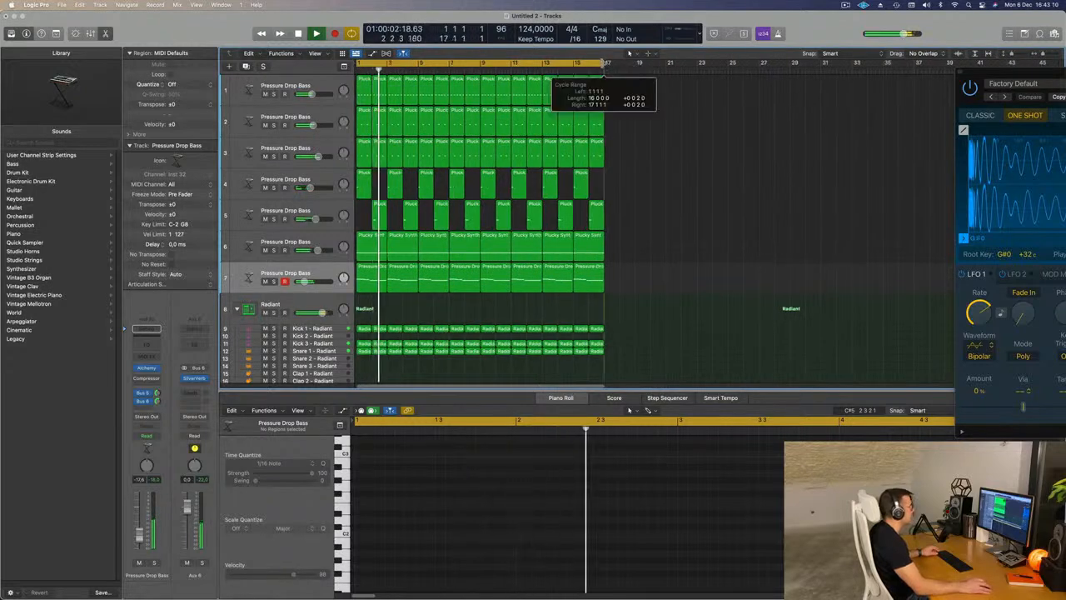
key(space)
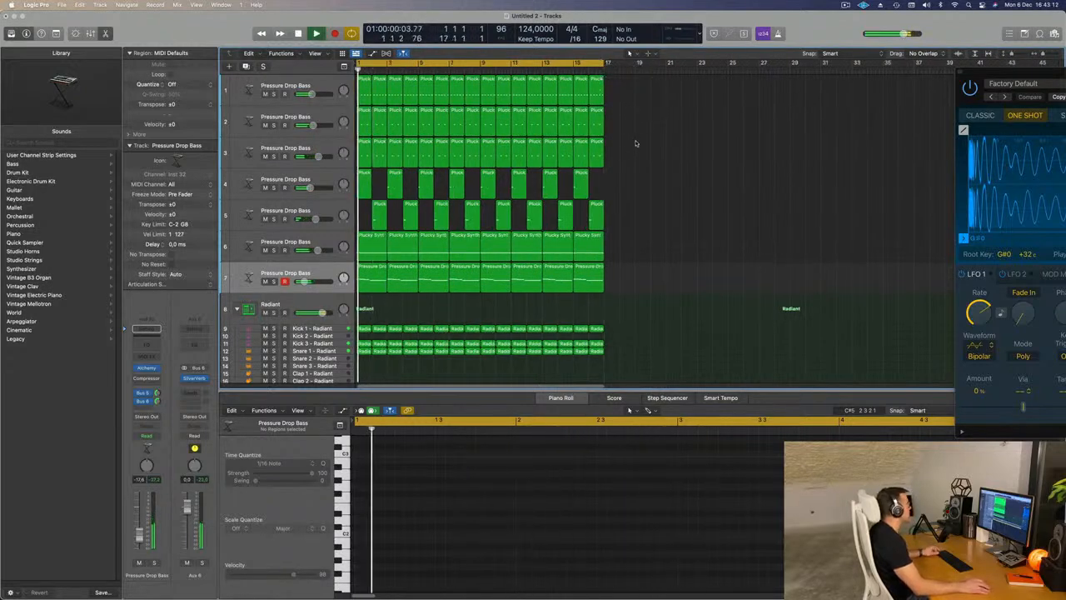
key(space)
key(z)
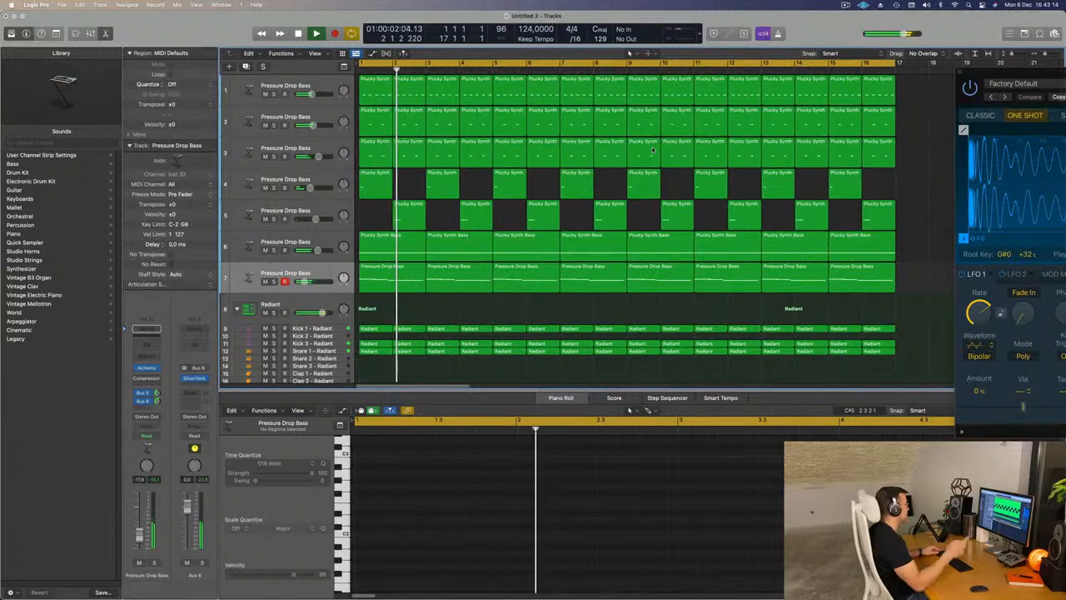
- Color all regions in the arrangement by their tracks
scroll(625, 162, down, 3)
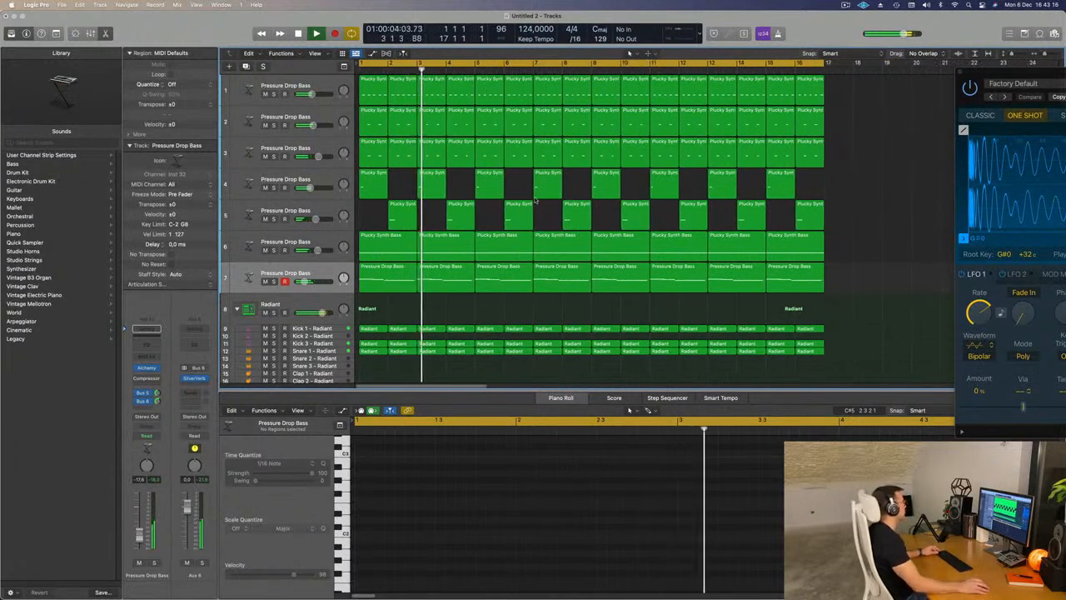
scroll(548, 187, down, 3)
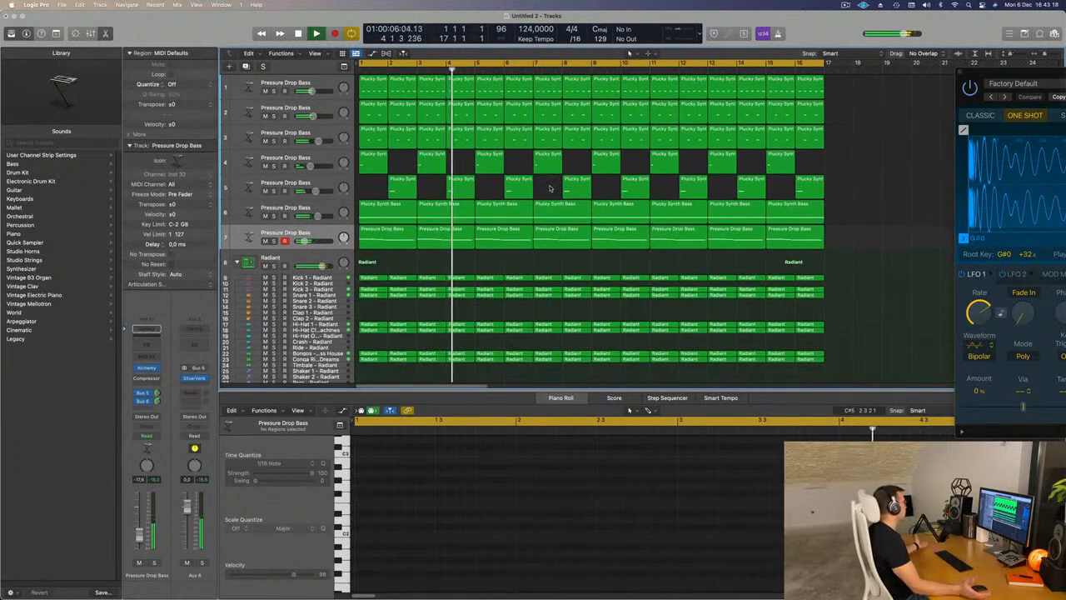
scroll(523, 261, down, 2)
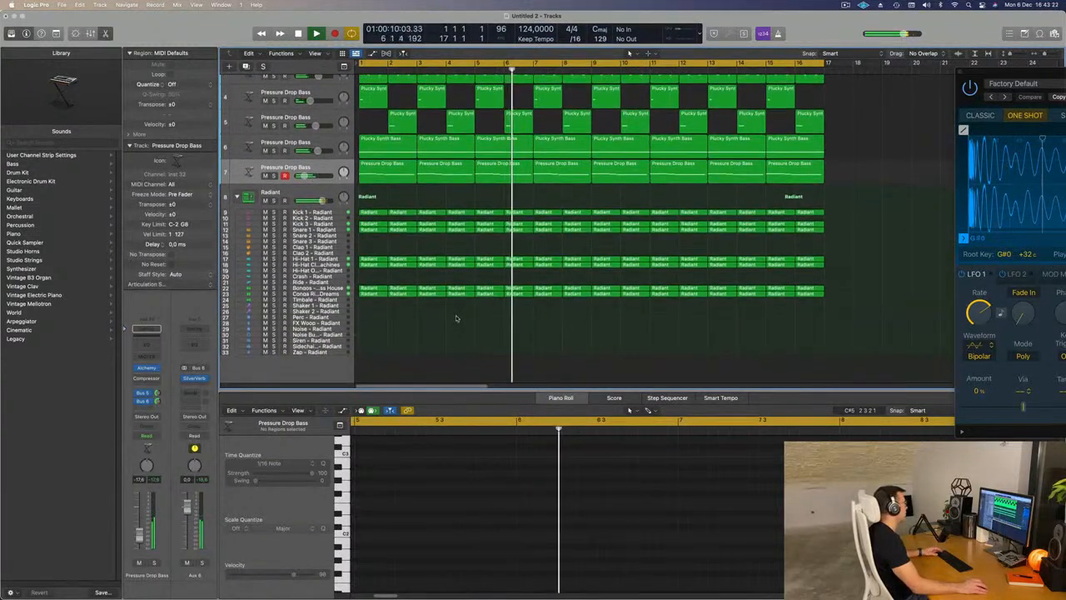
scroll(467, 246, down, 1)
key(super+a)
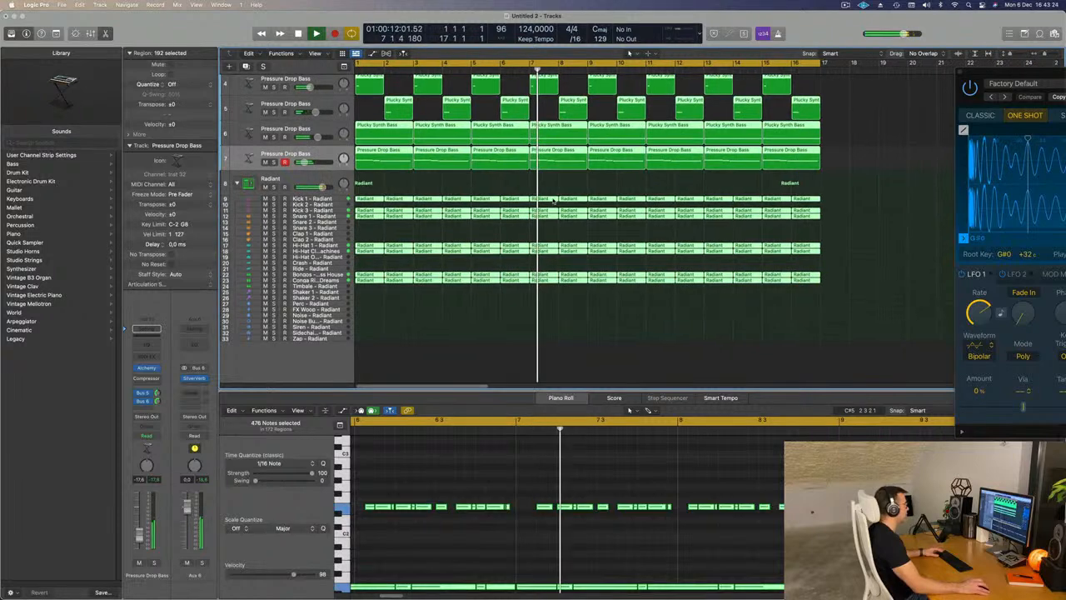
right_click(556, 202)
click(583, 202)
- Name all selected regions after their tracks
right_click(544, 202)
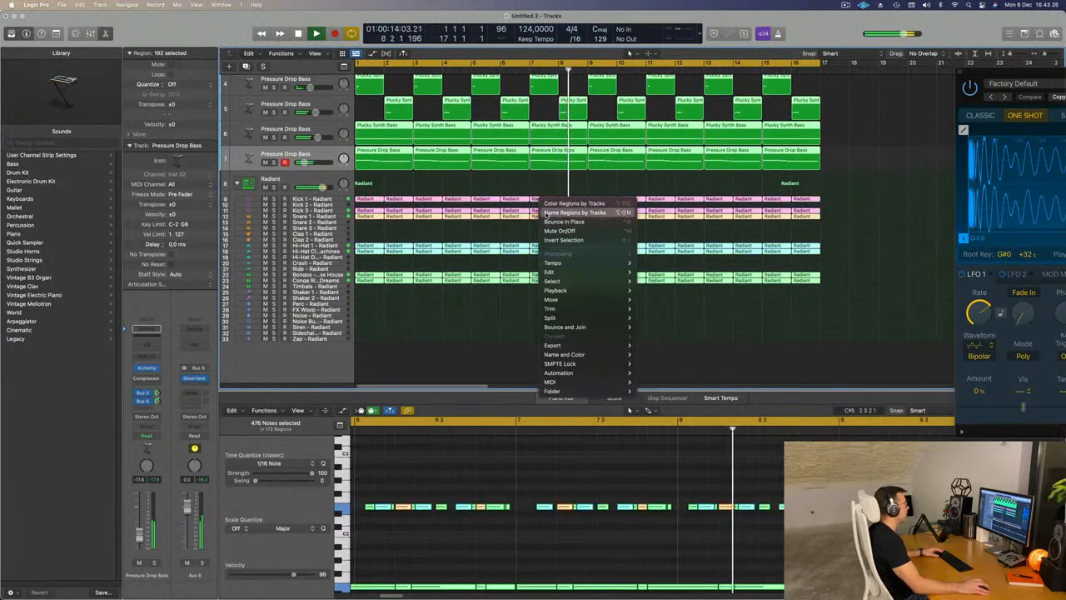
key(Return)
scroll(508, 283, up, 1)
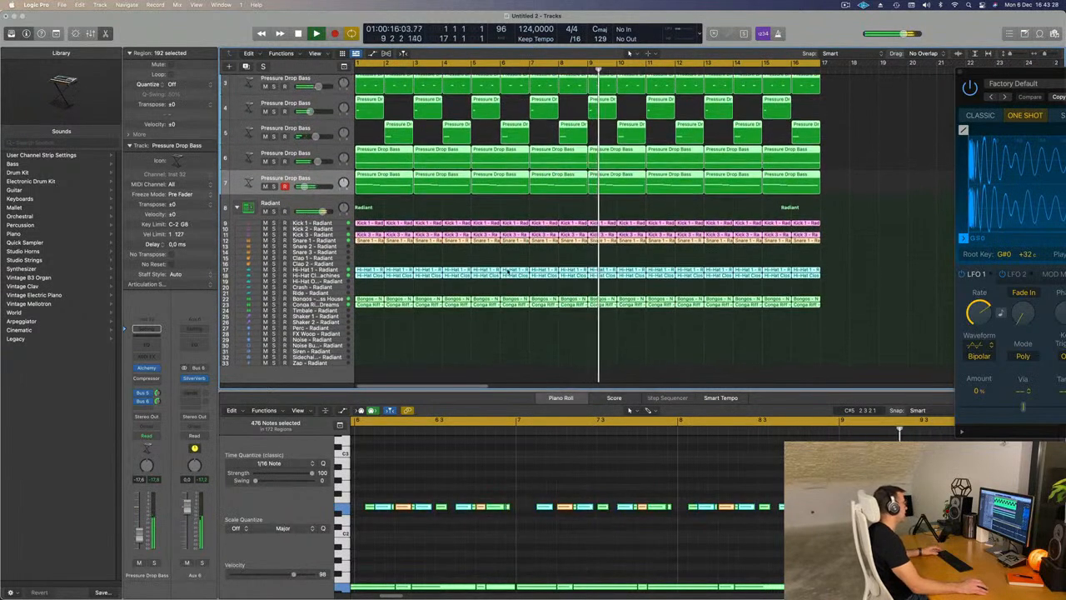
scroll(433, 272, up, 2)
scroll(440, 267, up, 3)
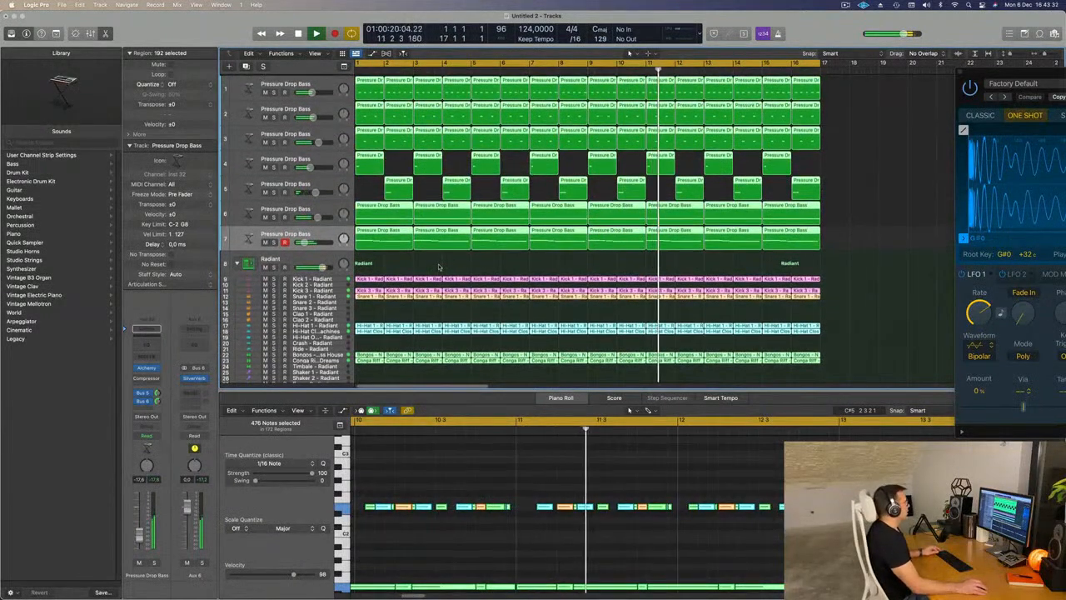